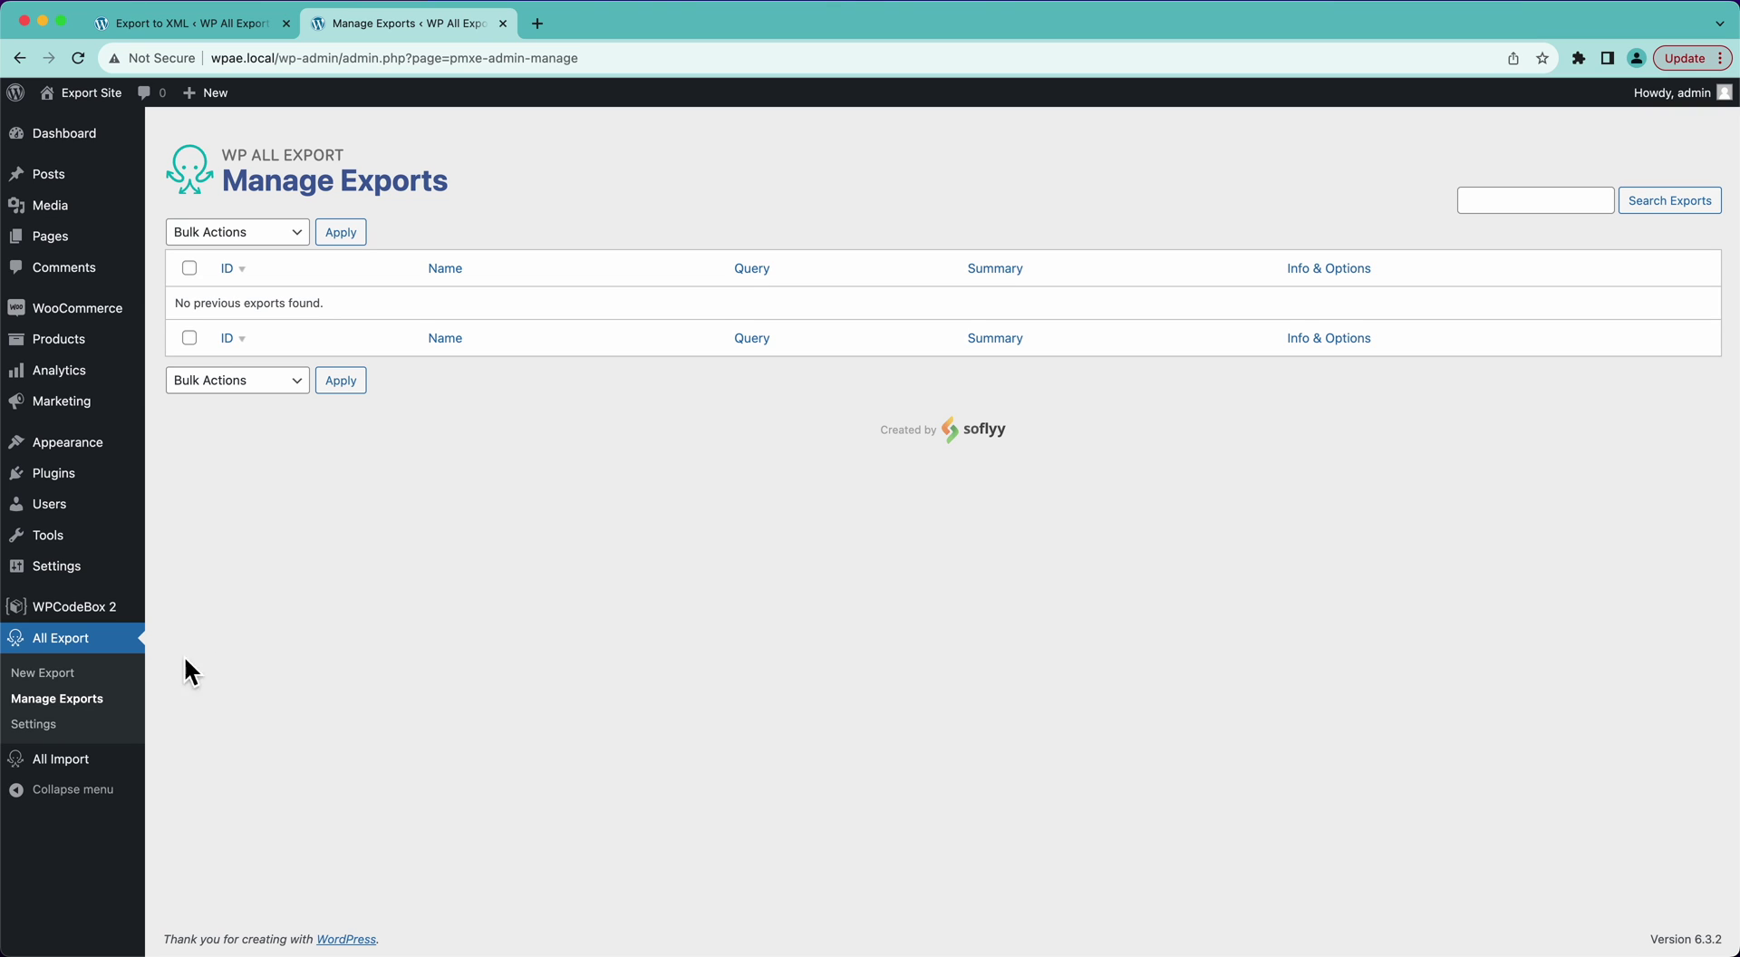
# - Start a new export of WooCommerce Orders (5754 orders) and expand the filtering options
pyautogui.click(65, 680)
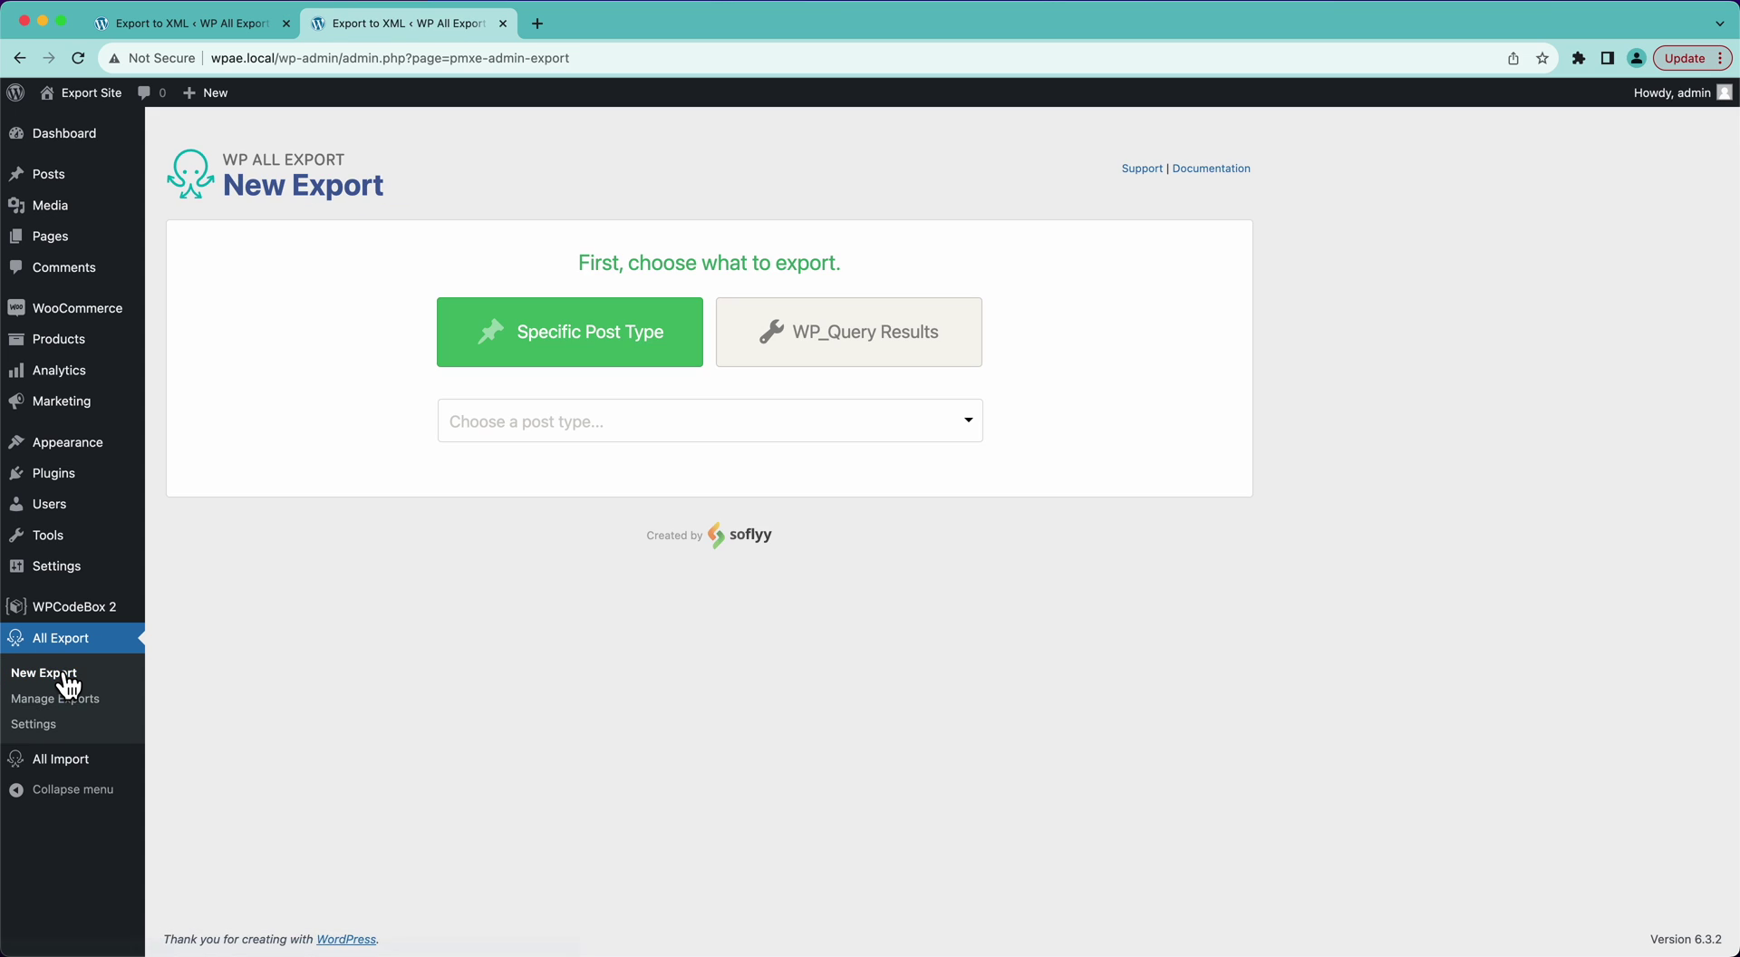
pyautogui.click(641, 427)
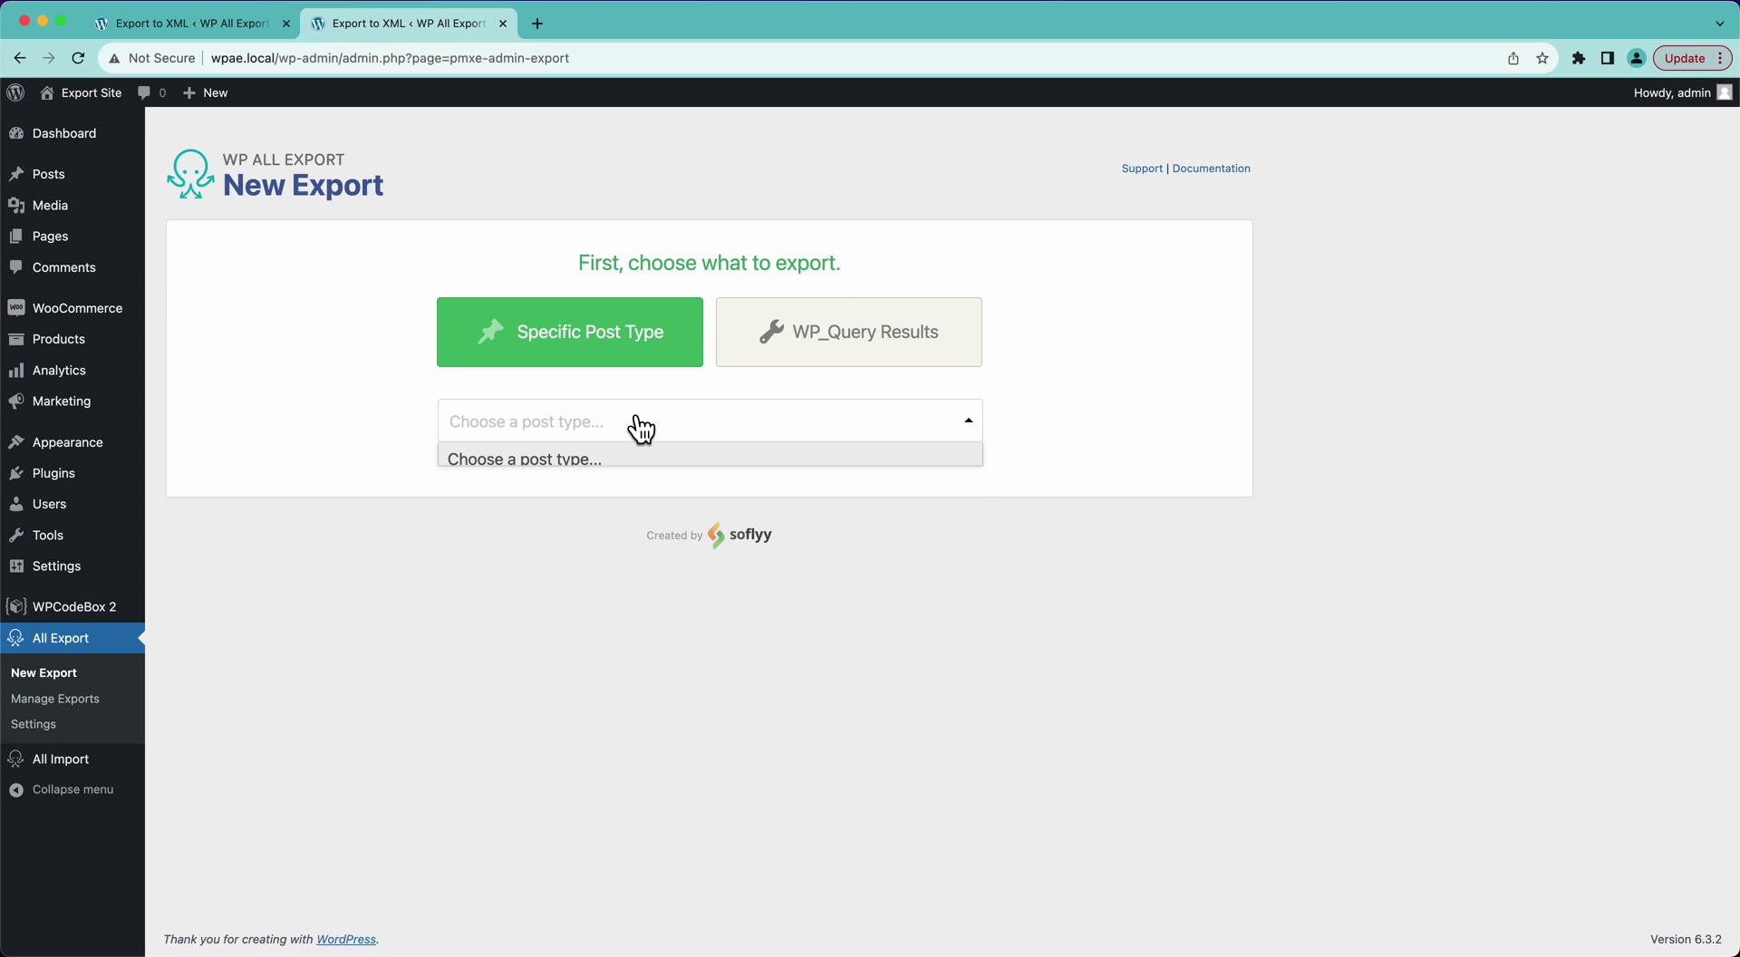
pyautogui.click(578, 692)
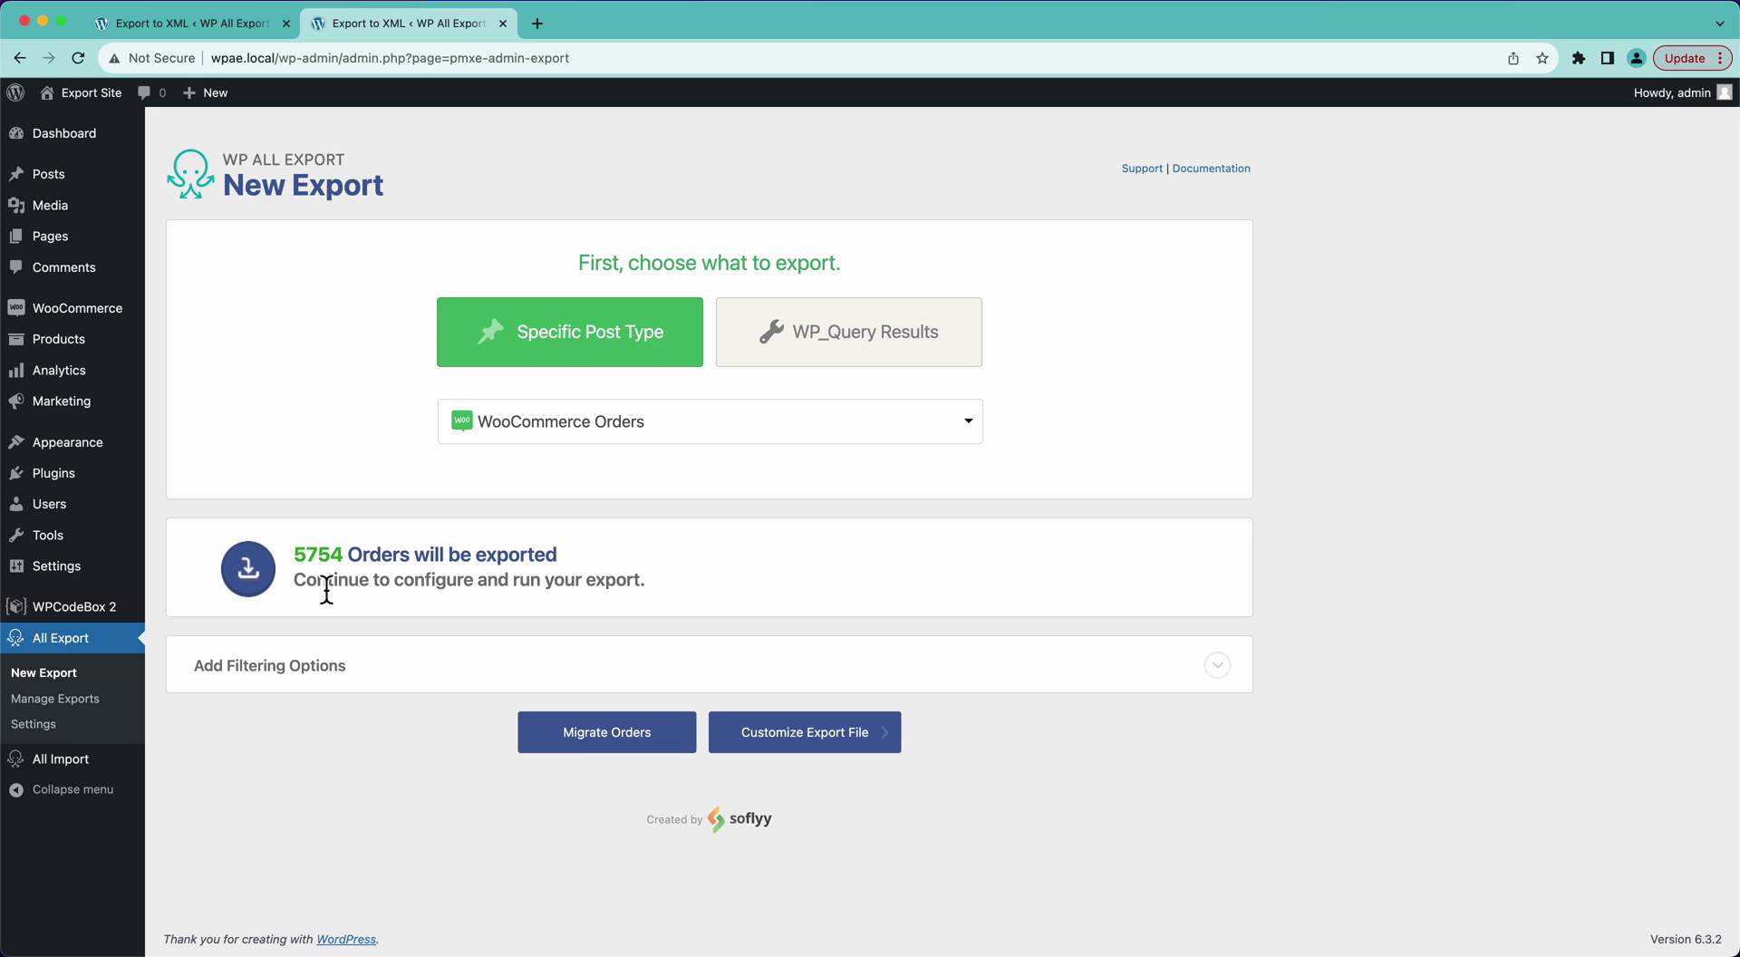
pyautogui.click(372, 678)
# - Add a filter rule Shipping State equals CA
pyautogui.click(345, 740)
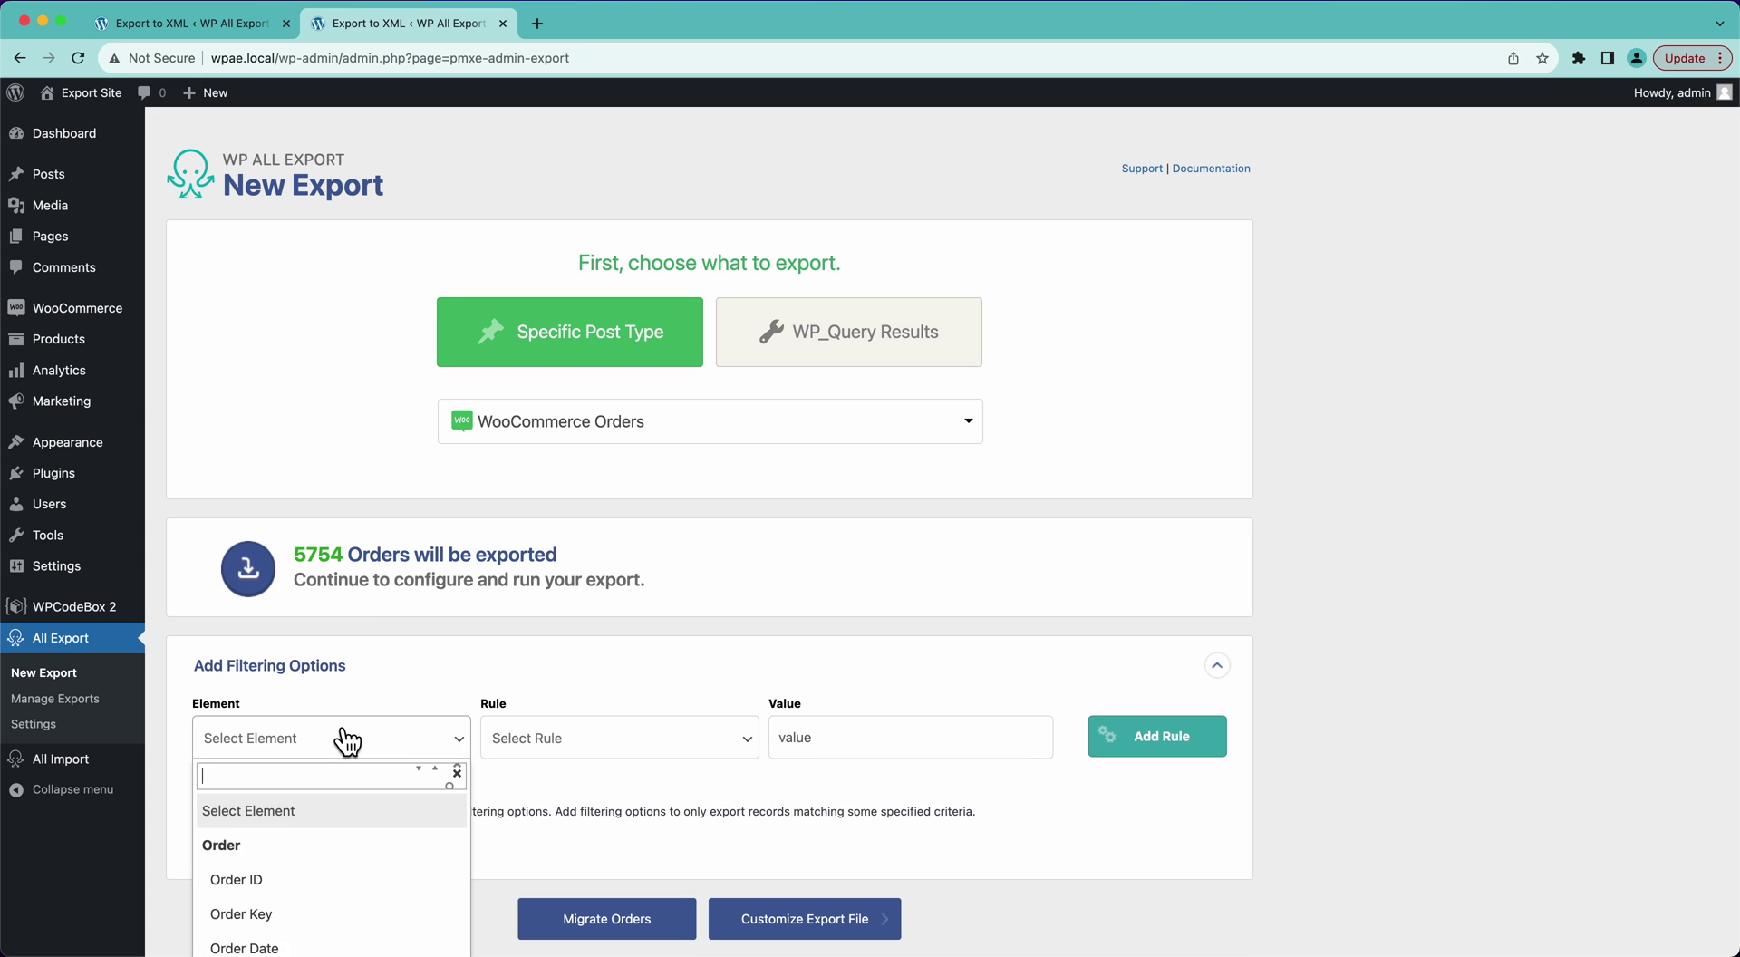
pyautogui.write('state')
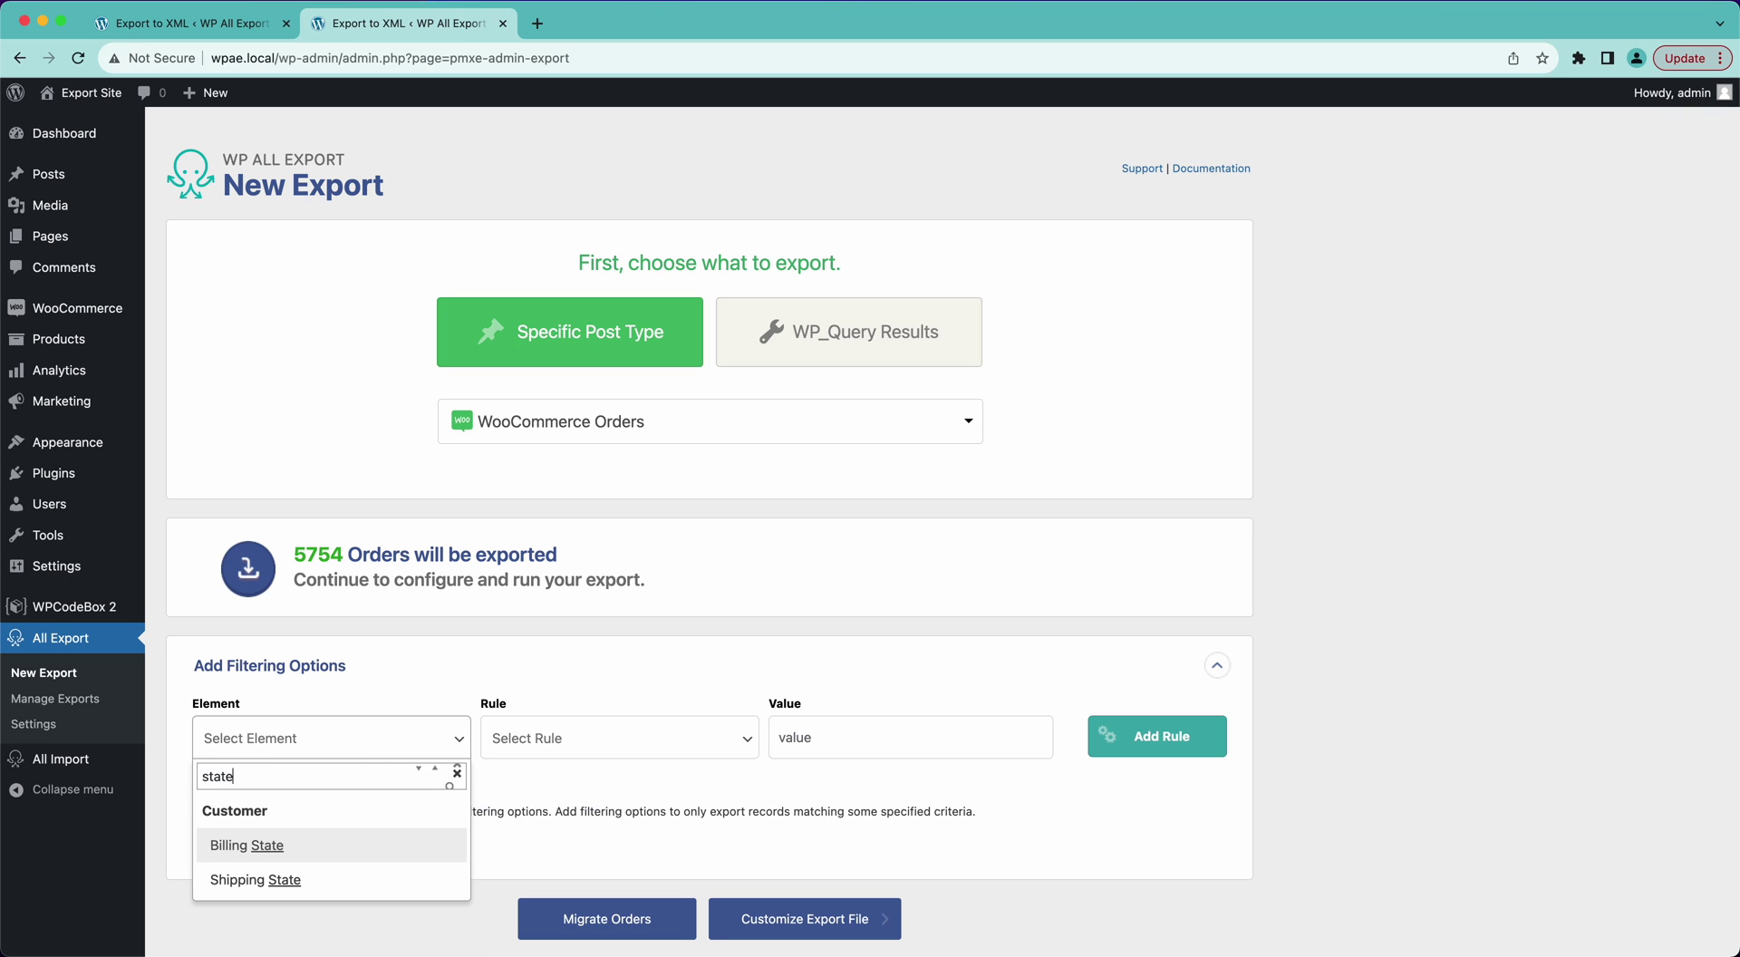
pyautogui.click(259, 881)
pyautogui.click(647, 752)
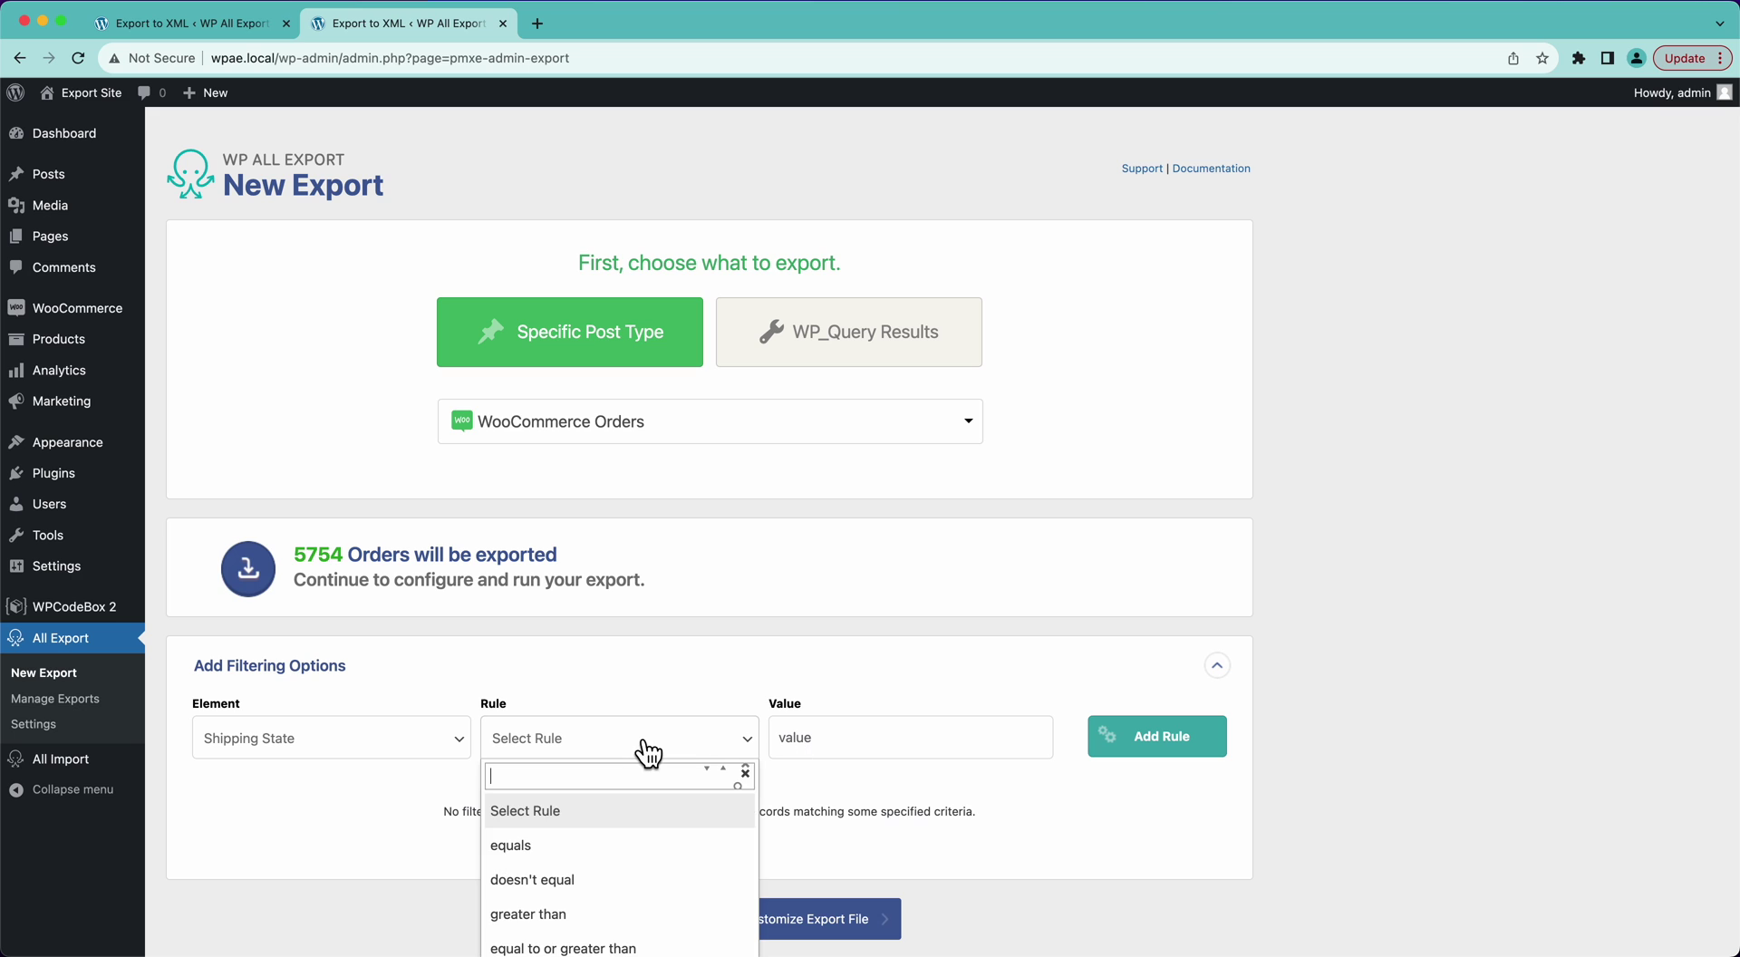
pyautogui.click(543, 849)
pyautogui.click(809, 747)
pyautogui.write('CA')
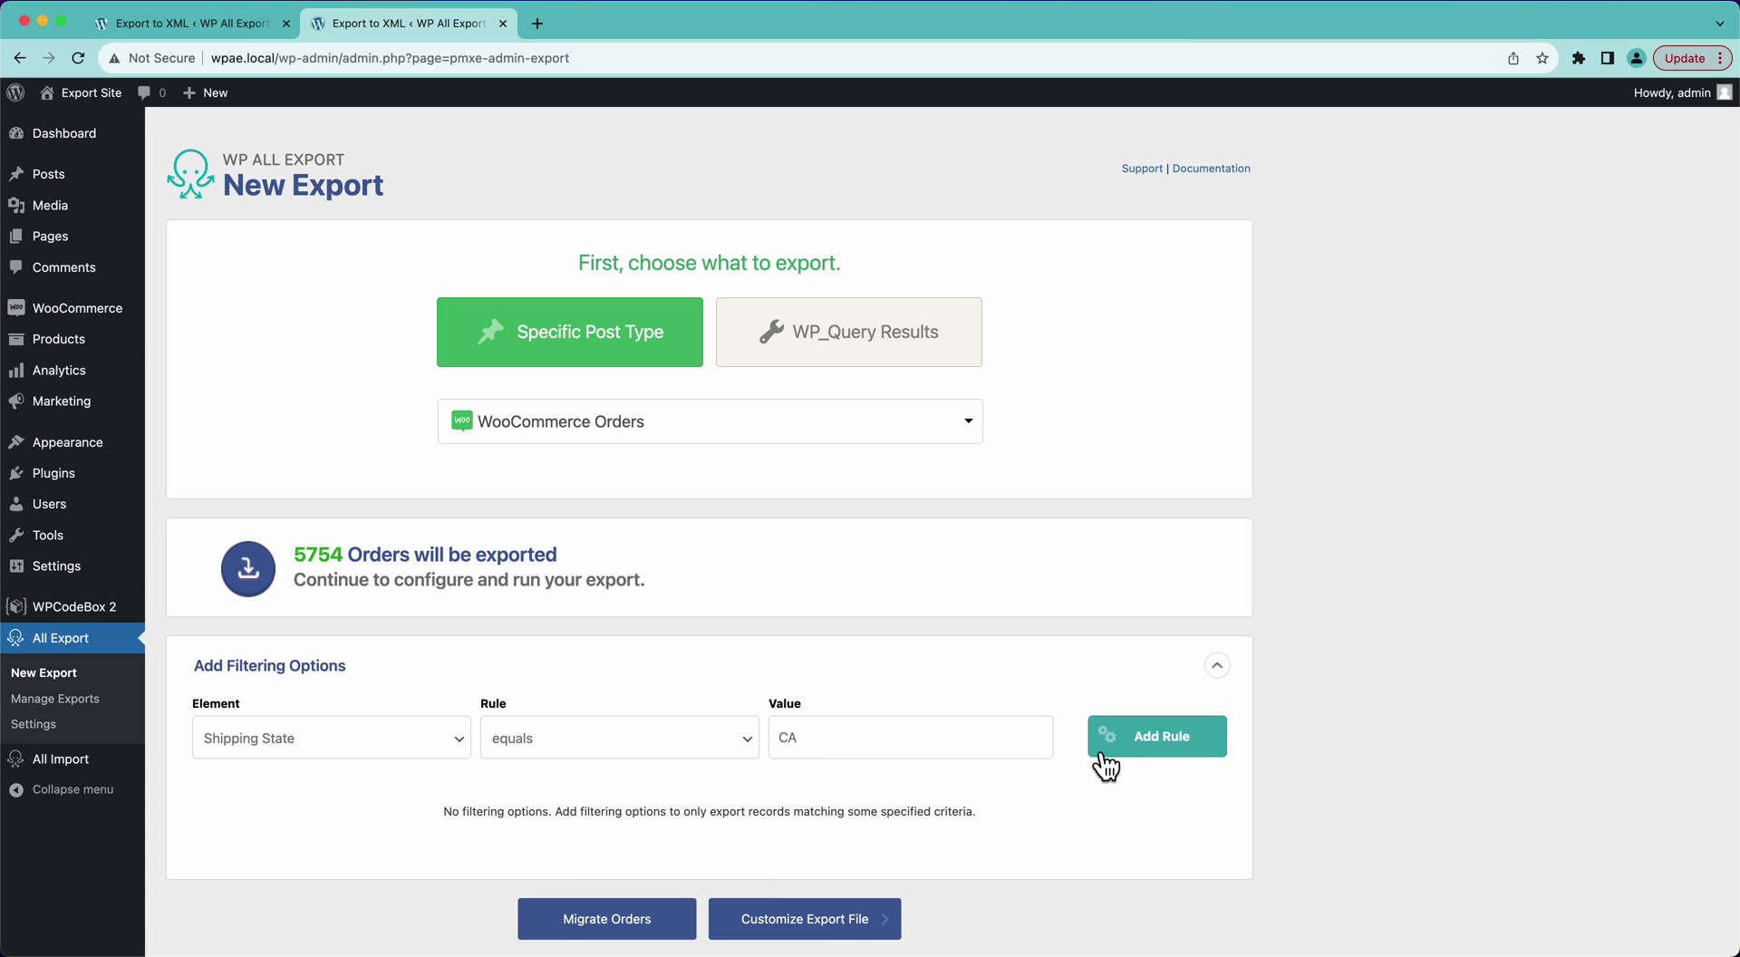
pyautogui.click(1101, 757)
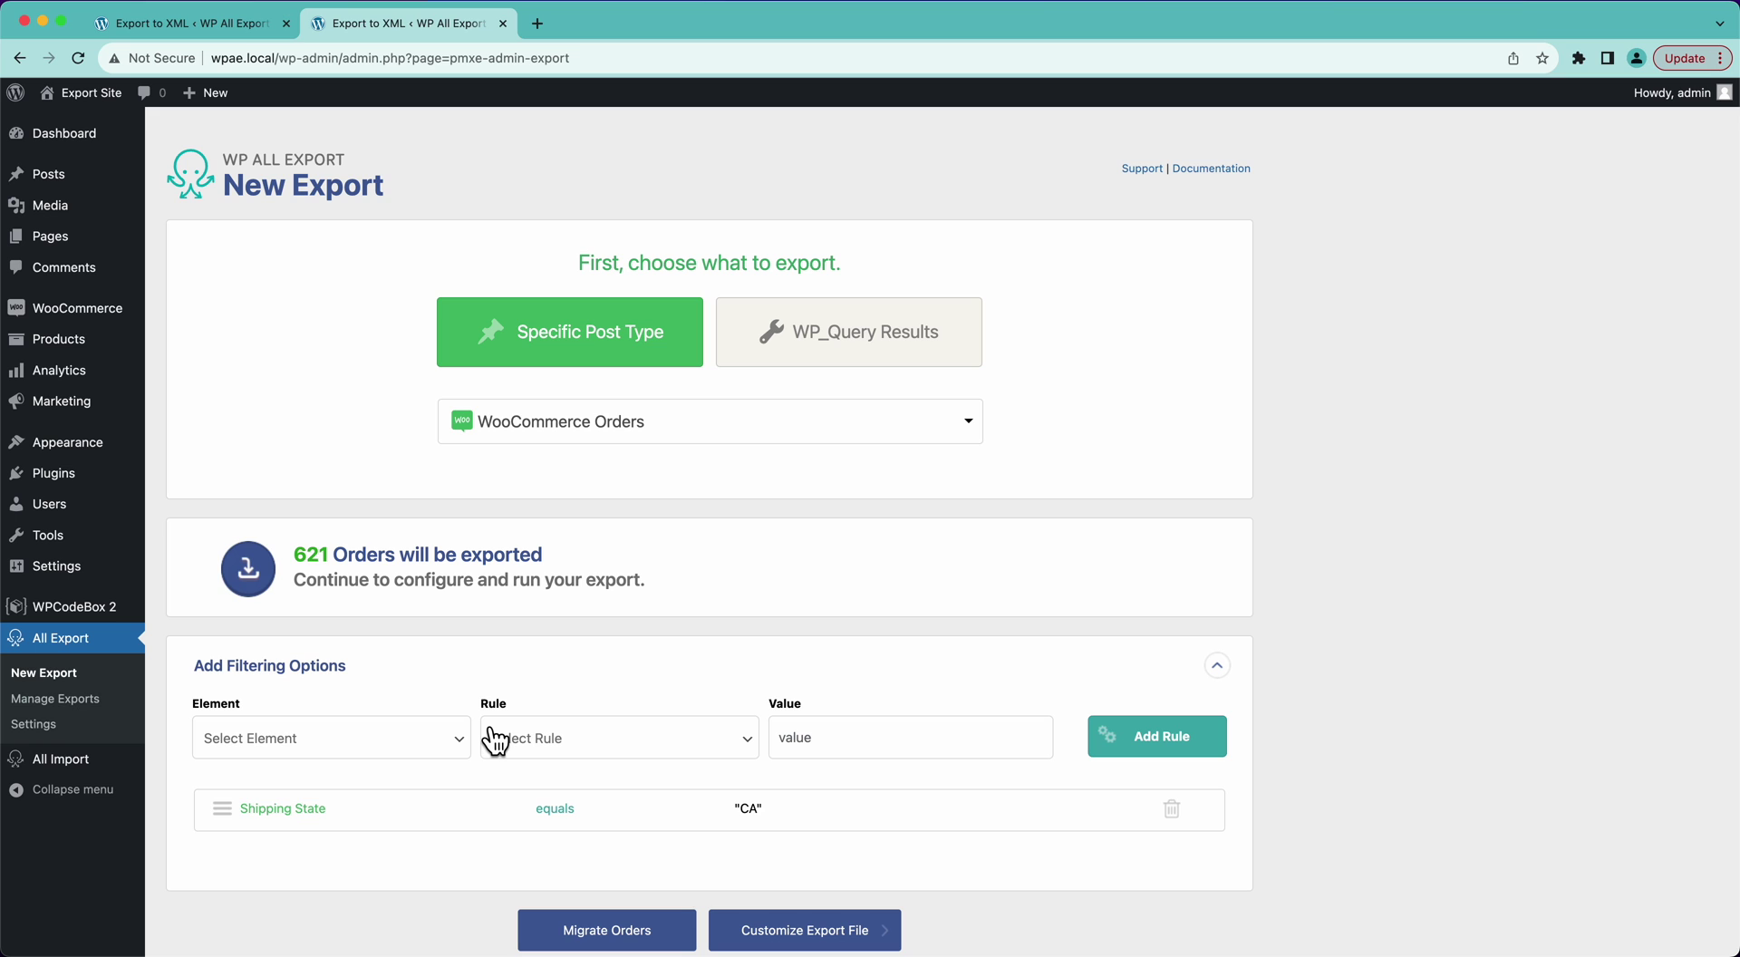
# - Delete the Shipping State CA rule and continue to Customize Export File with all 5754 orders
pyautogui.click(453, 743)
pyautogui.scroll(-5, 367, 827)
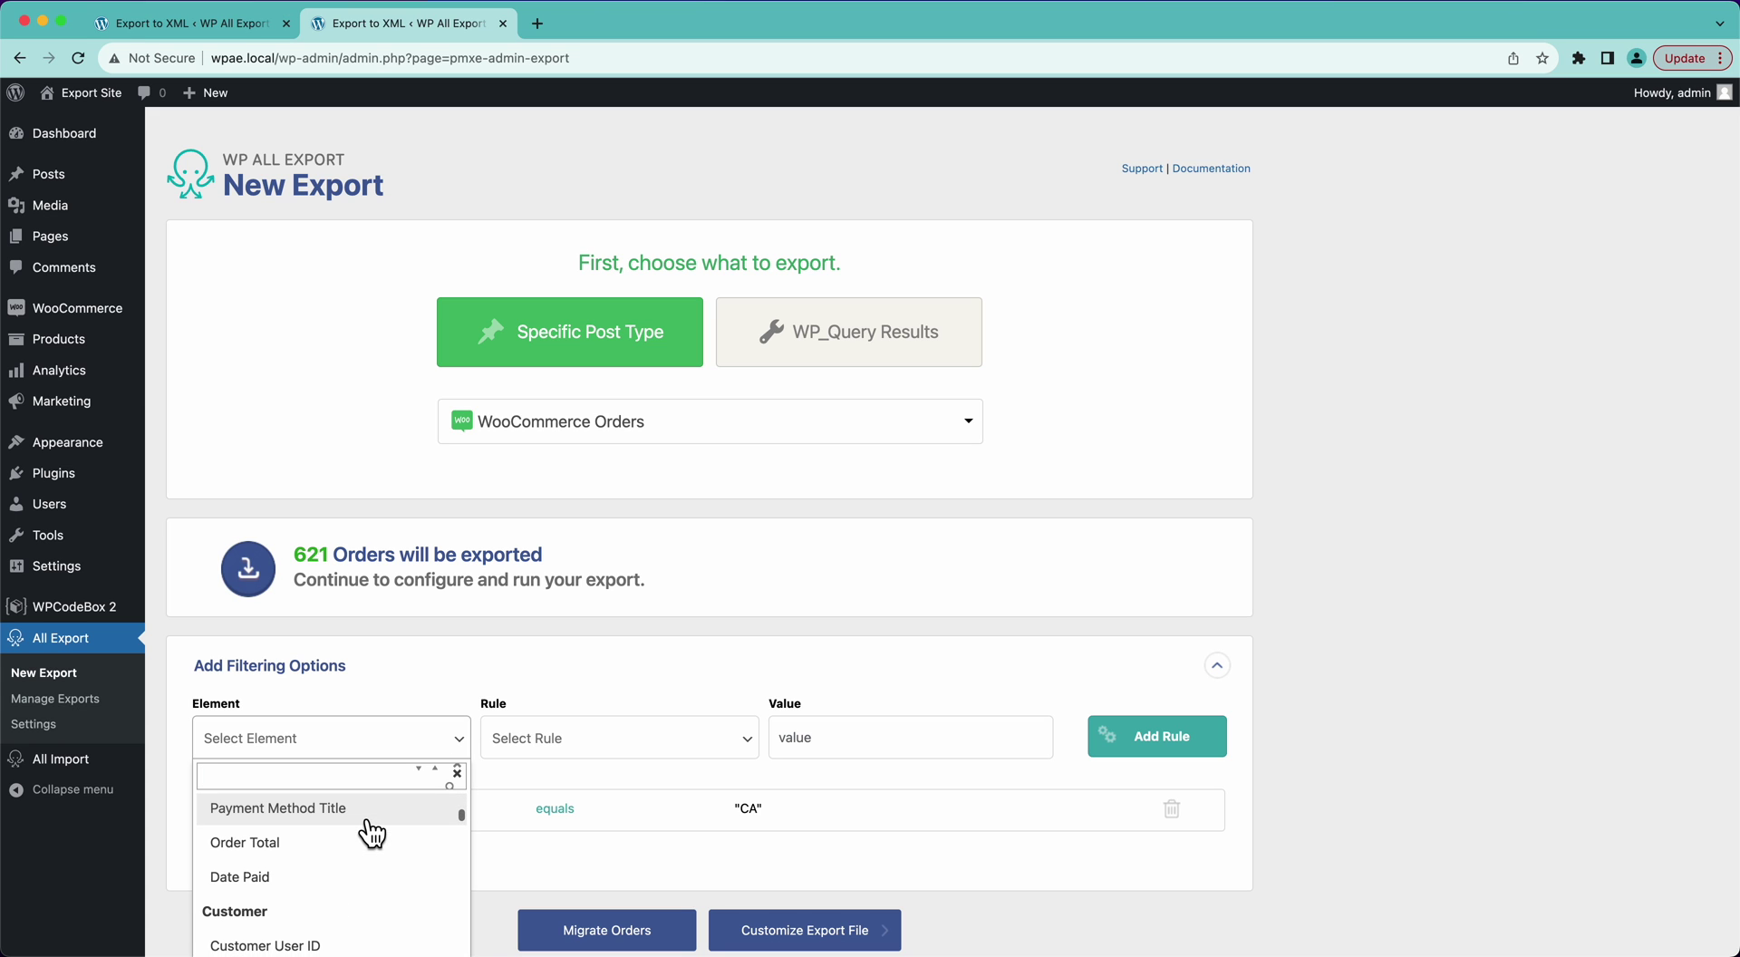
pyautogui.scroll(-10, 371, 832)
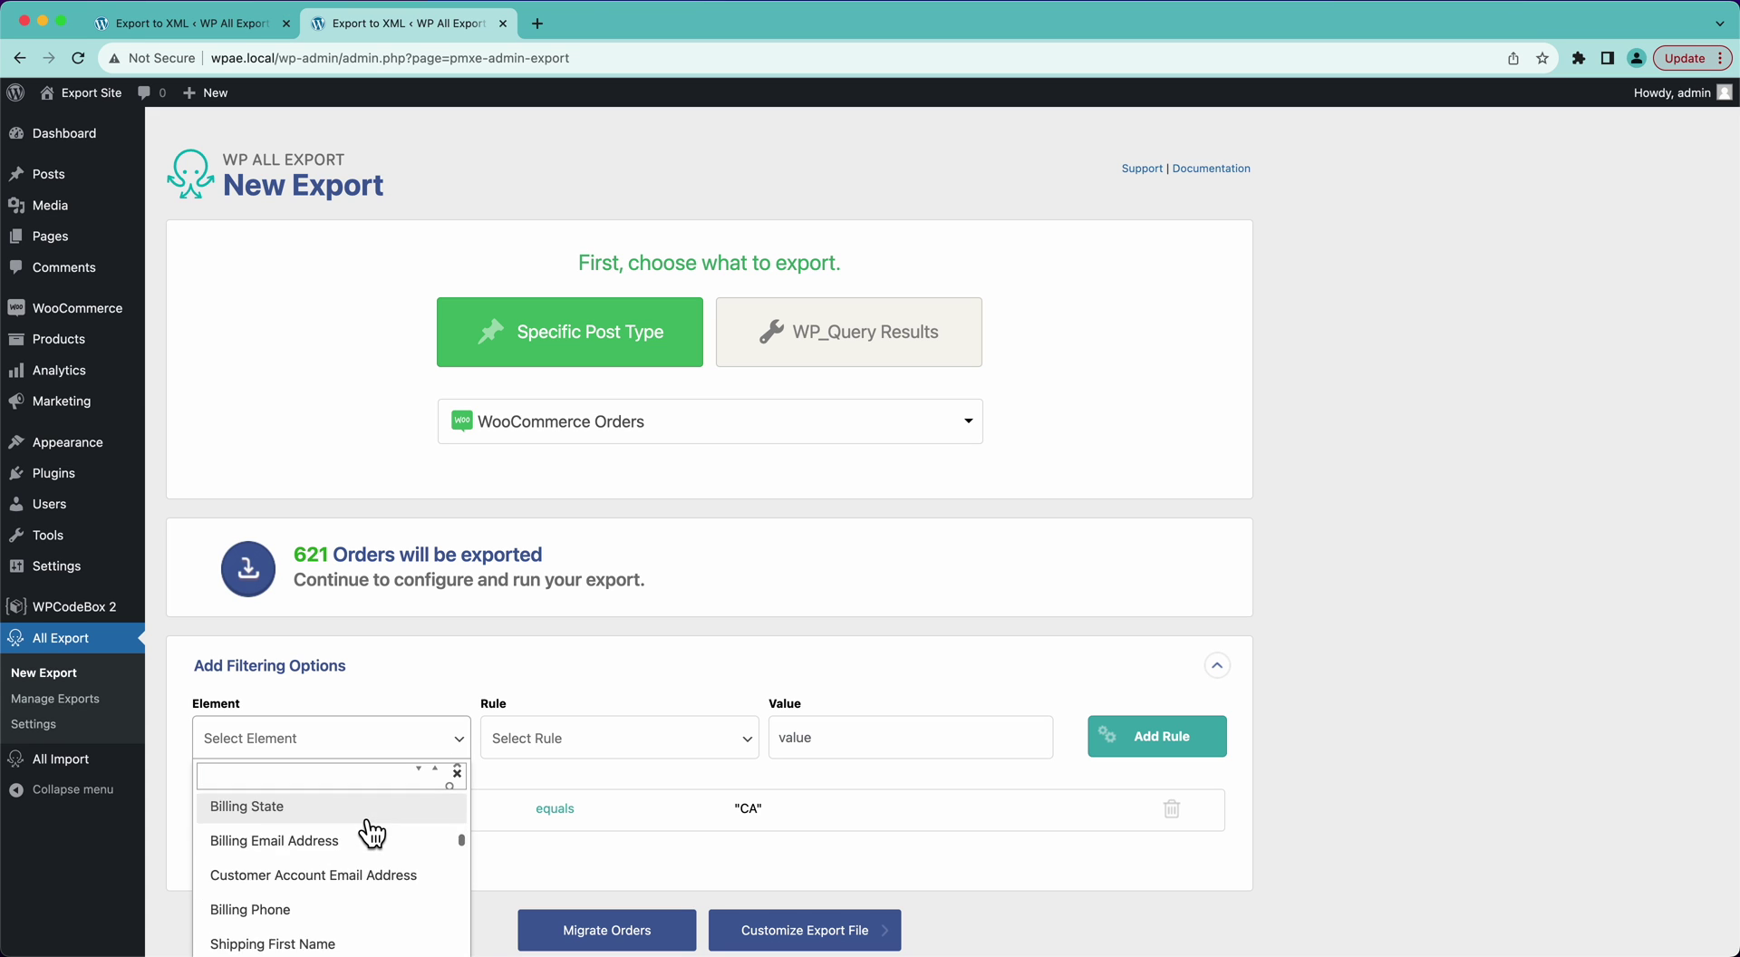
pyautogui.scroll(-8, 369, 824)
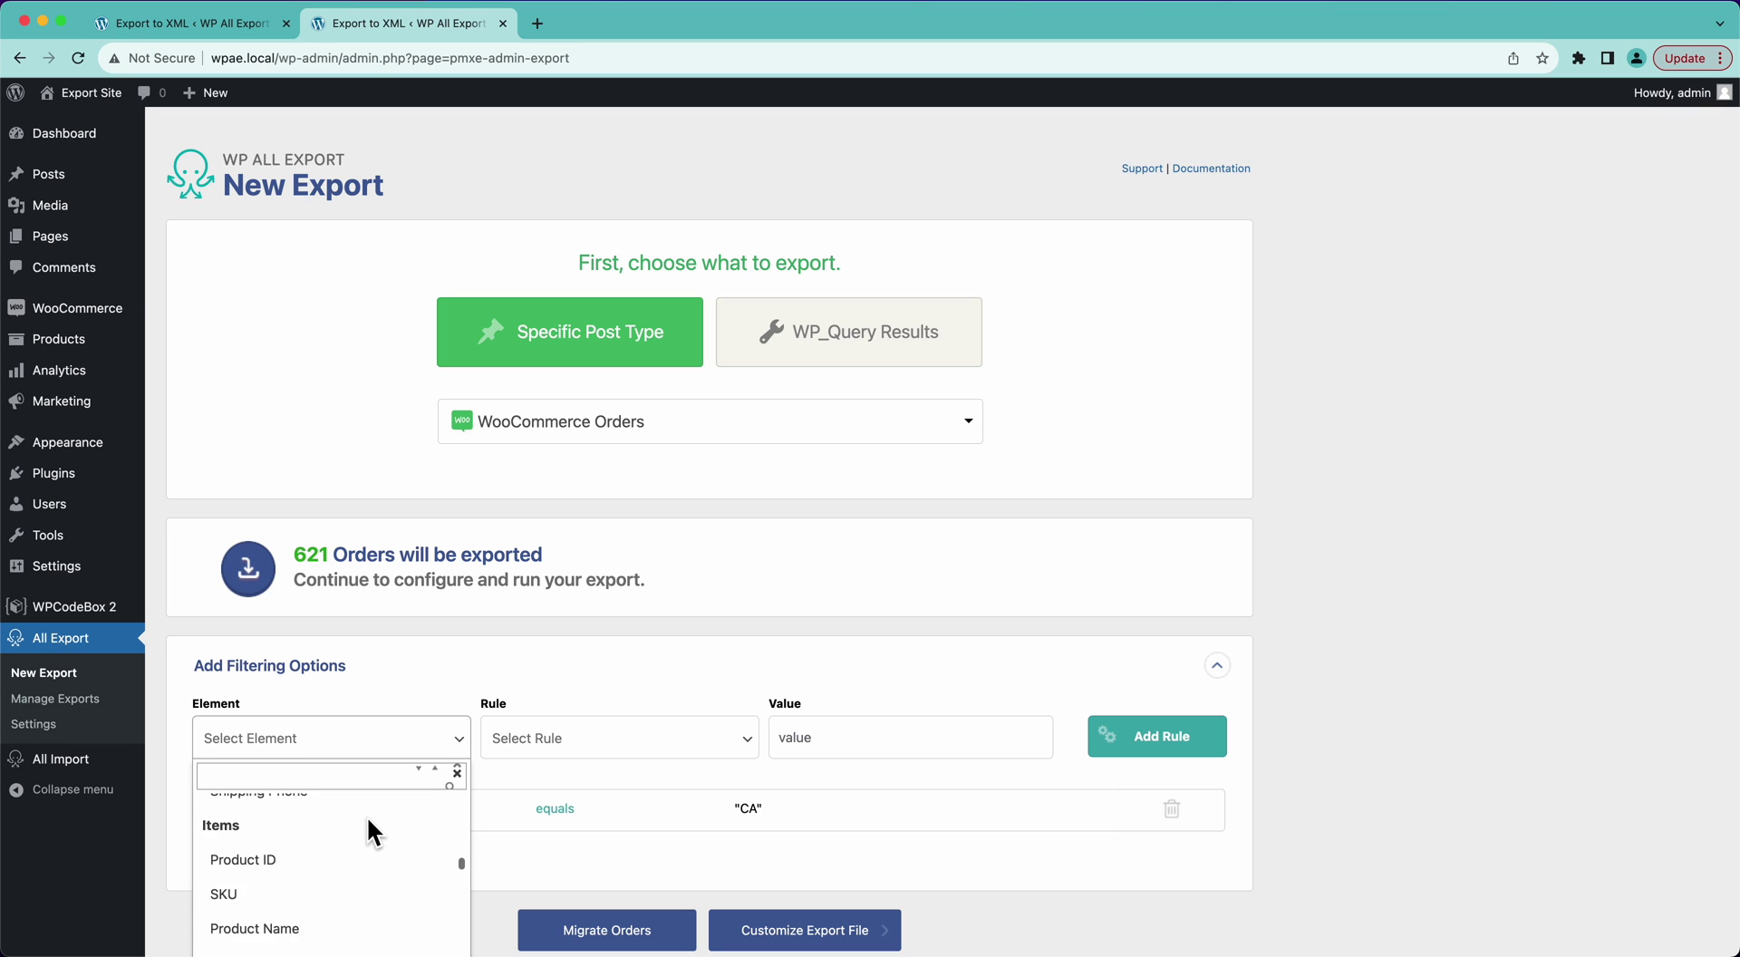
pyautogui.scroll(-6, 362, 828)
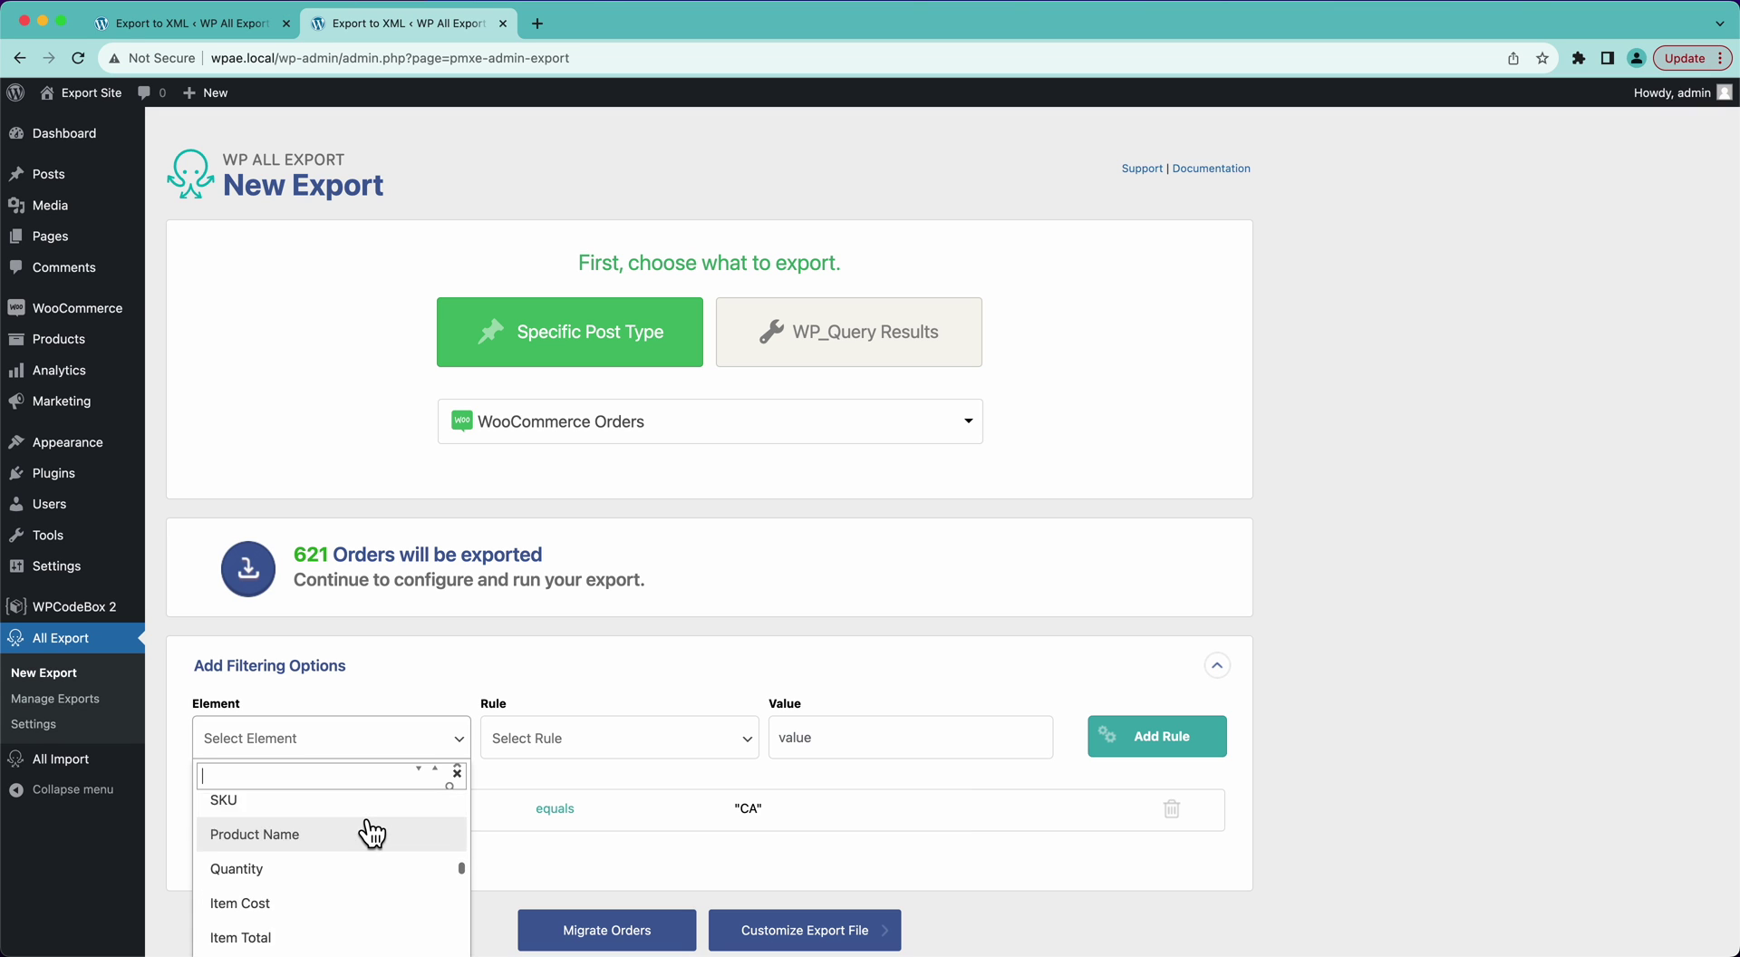
pyautogui.click(574, 684)
pyautogui.click(1091, 668)
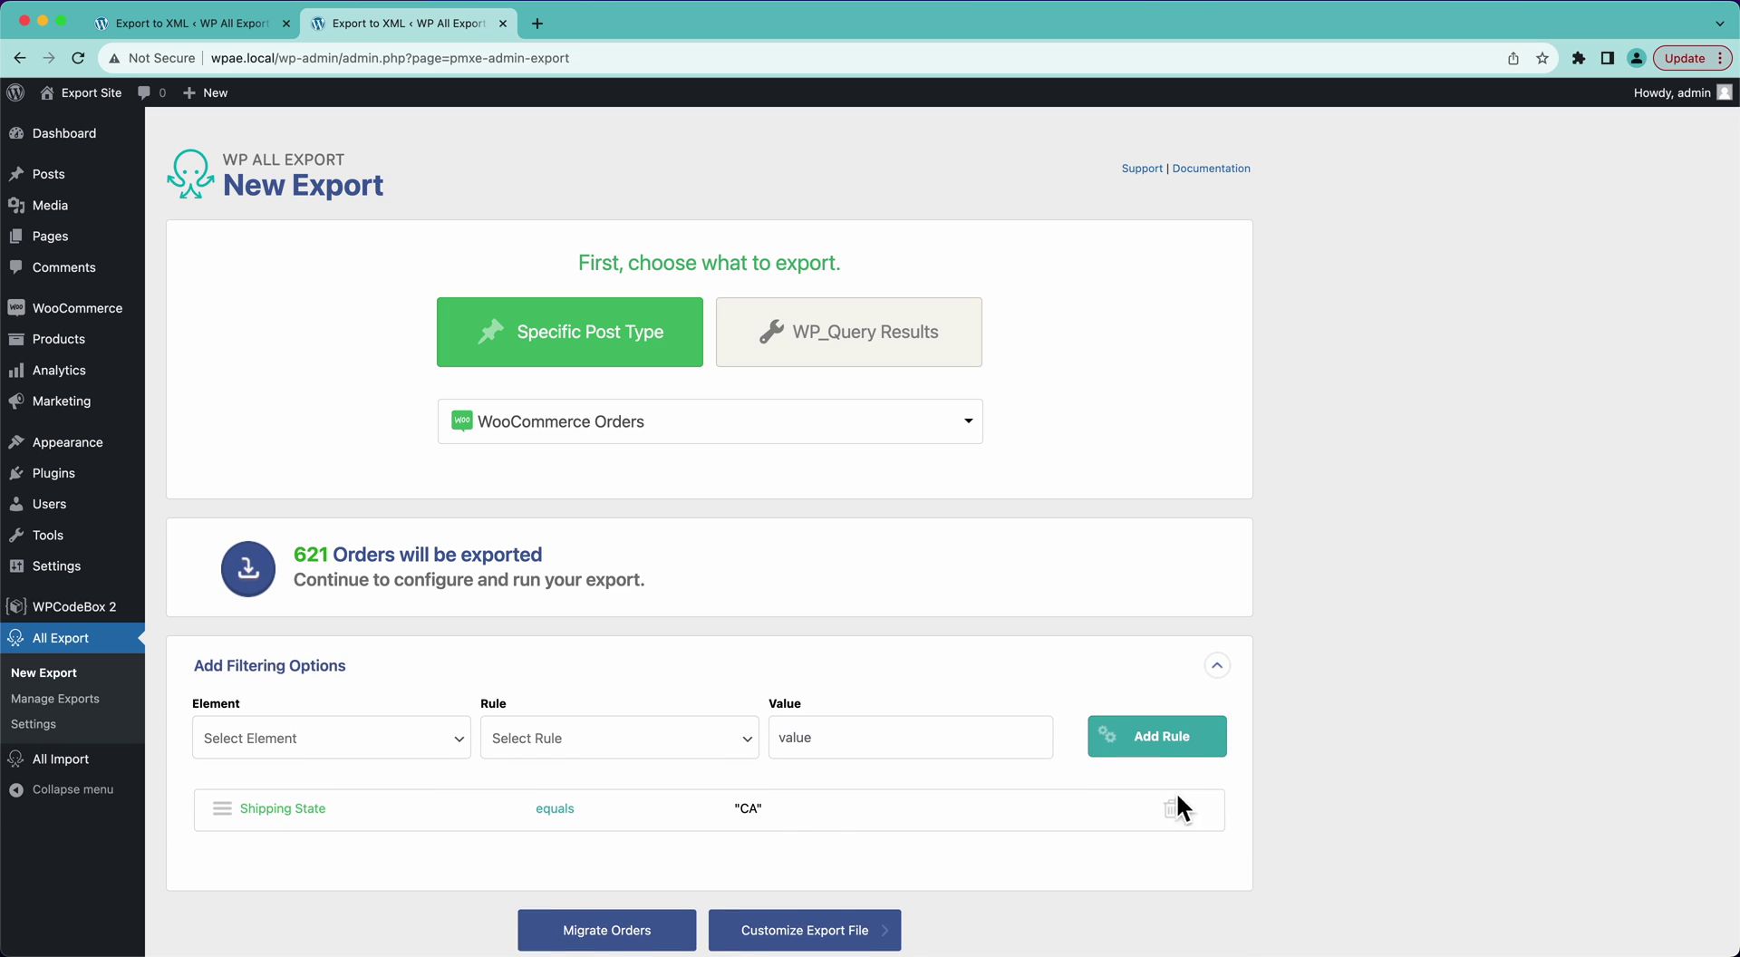
pyautogui.click(1177, 806)
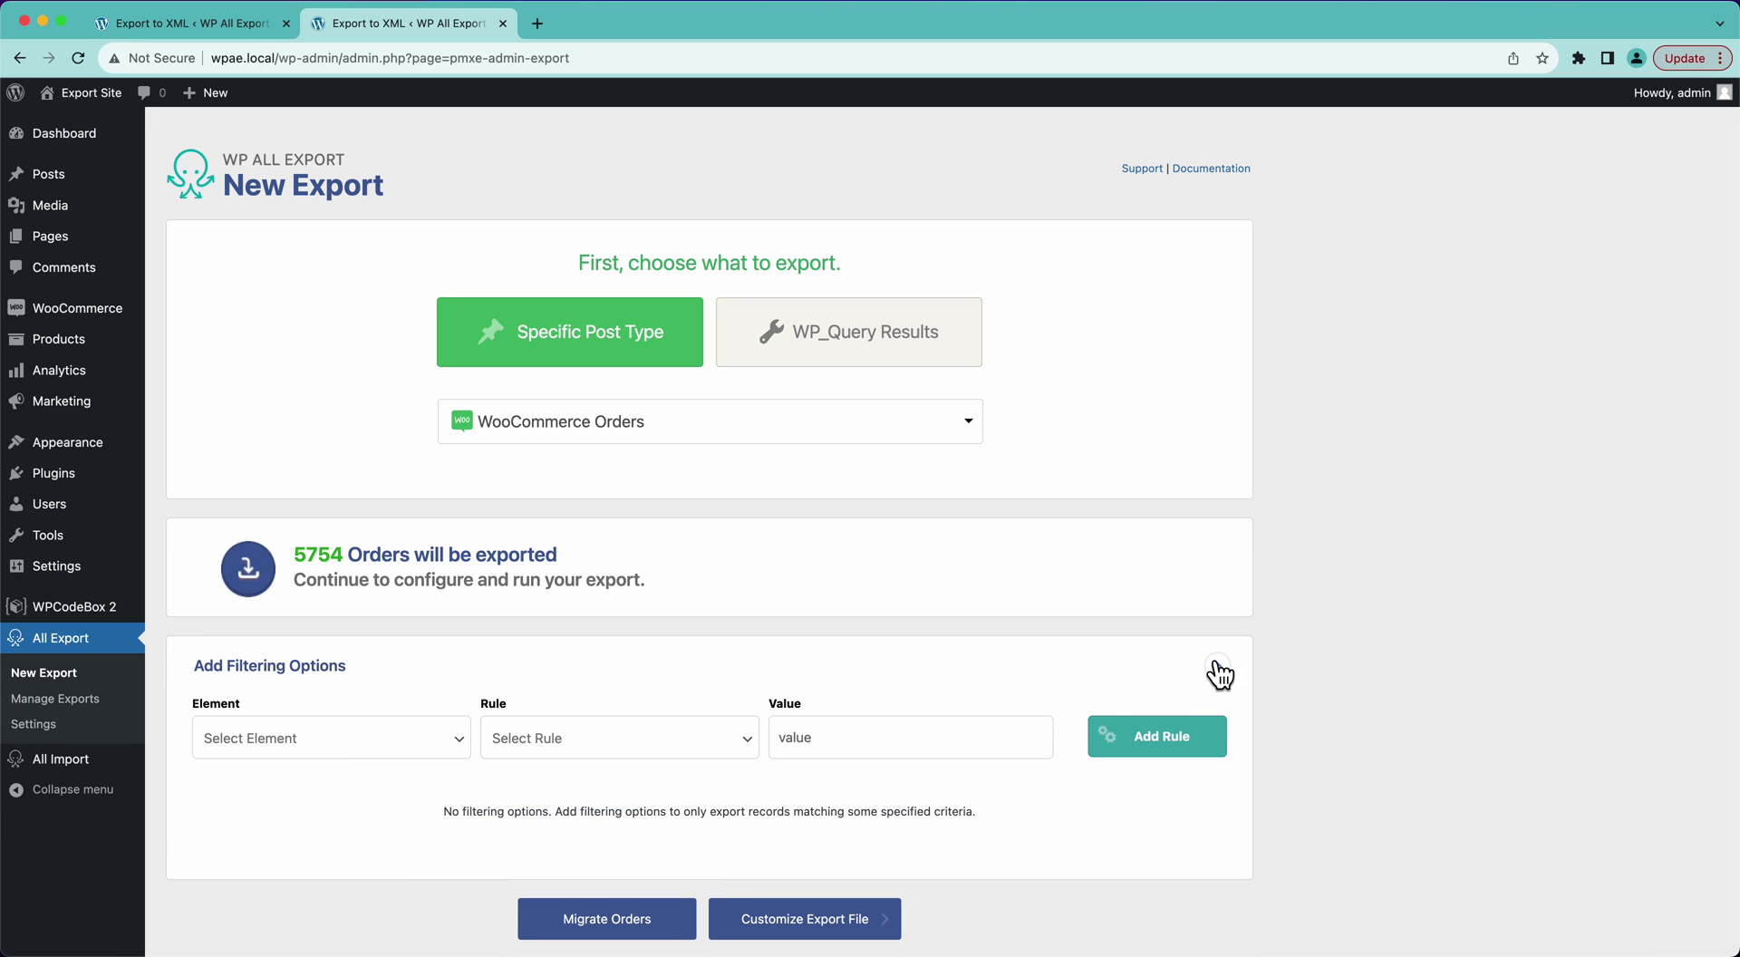
pyautogui.click(1215, 671)
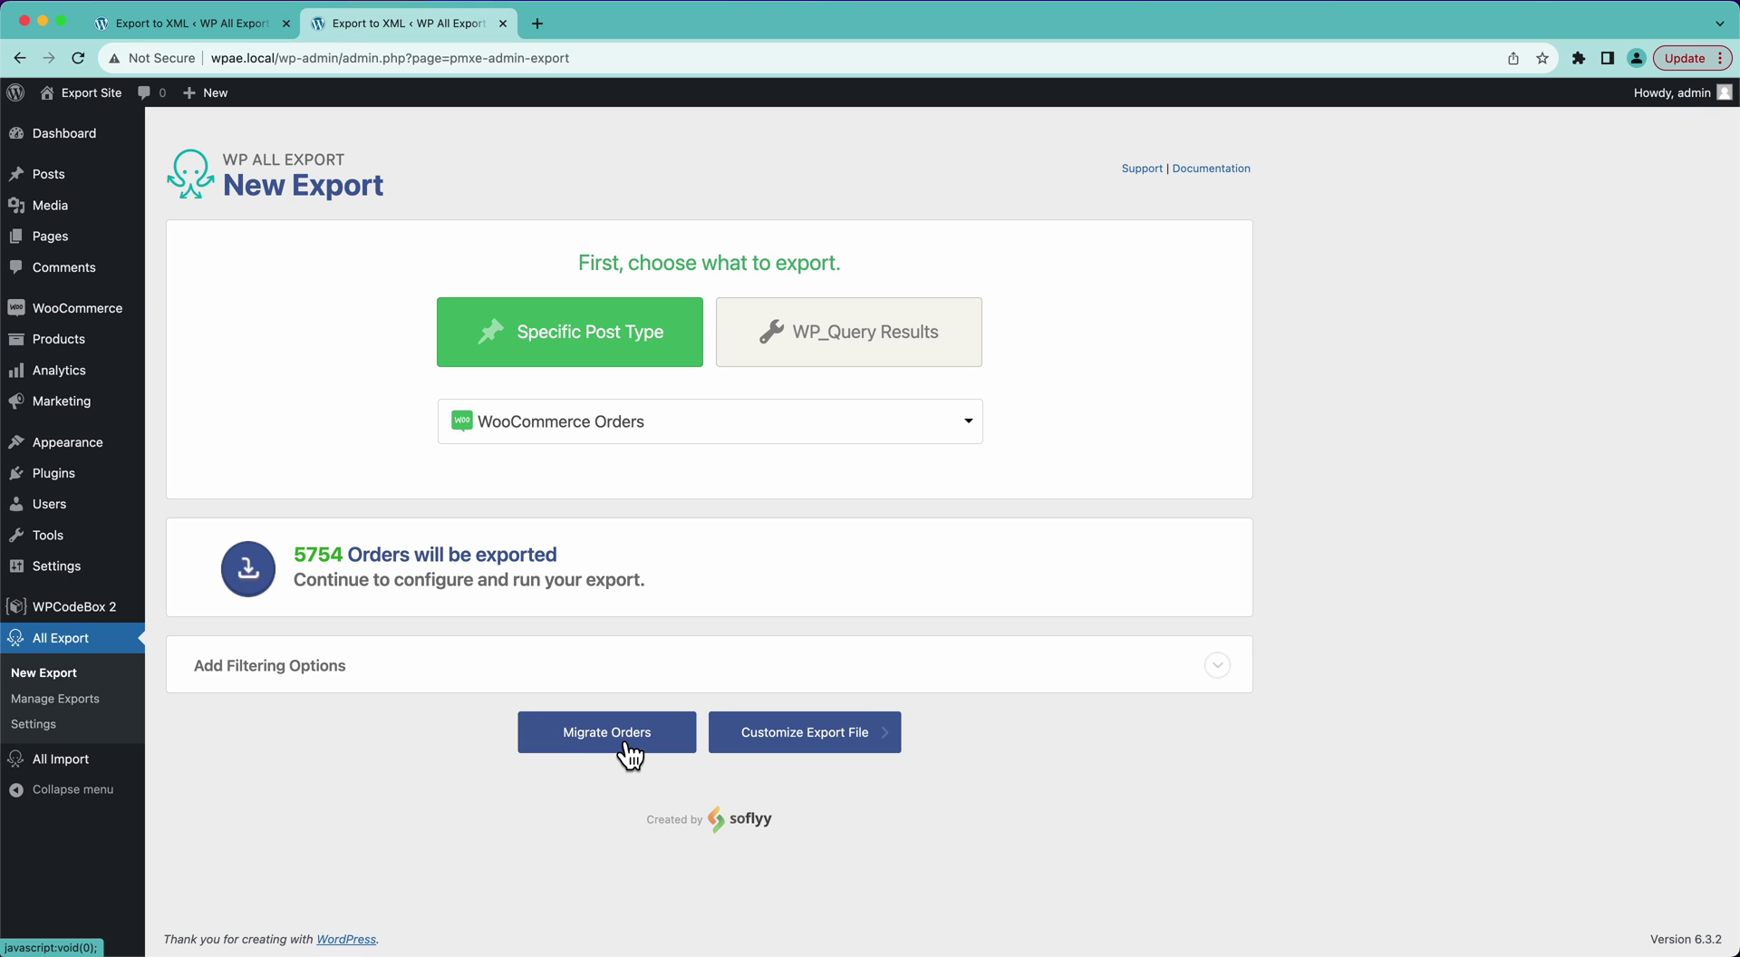
pyautogui.click(741, 752)
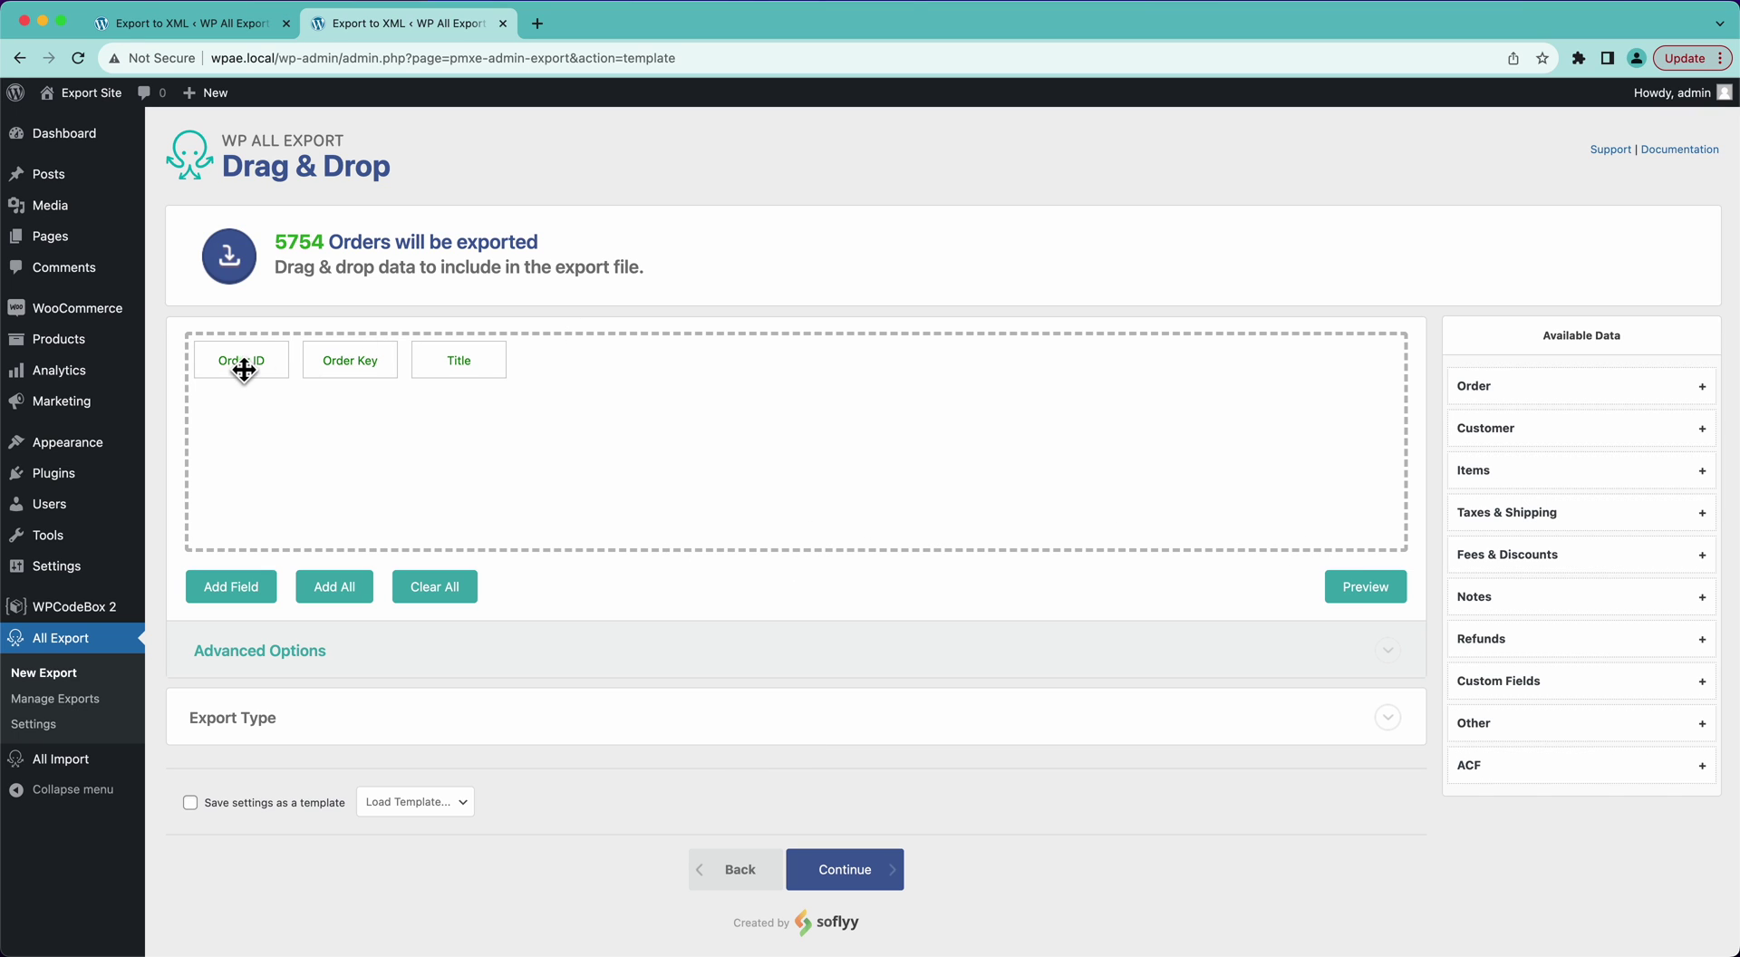
# - Preview the first 10 orders, then move Title before Order Key
pyautogui.click(1390, 605)
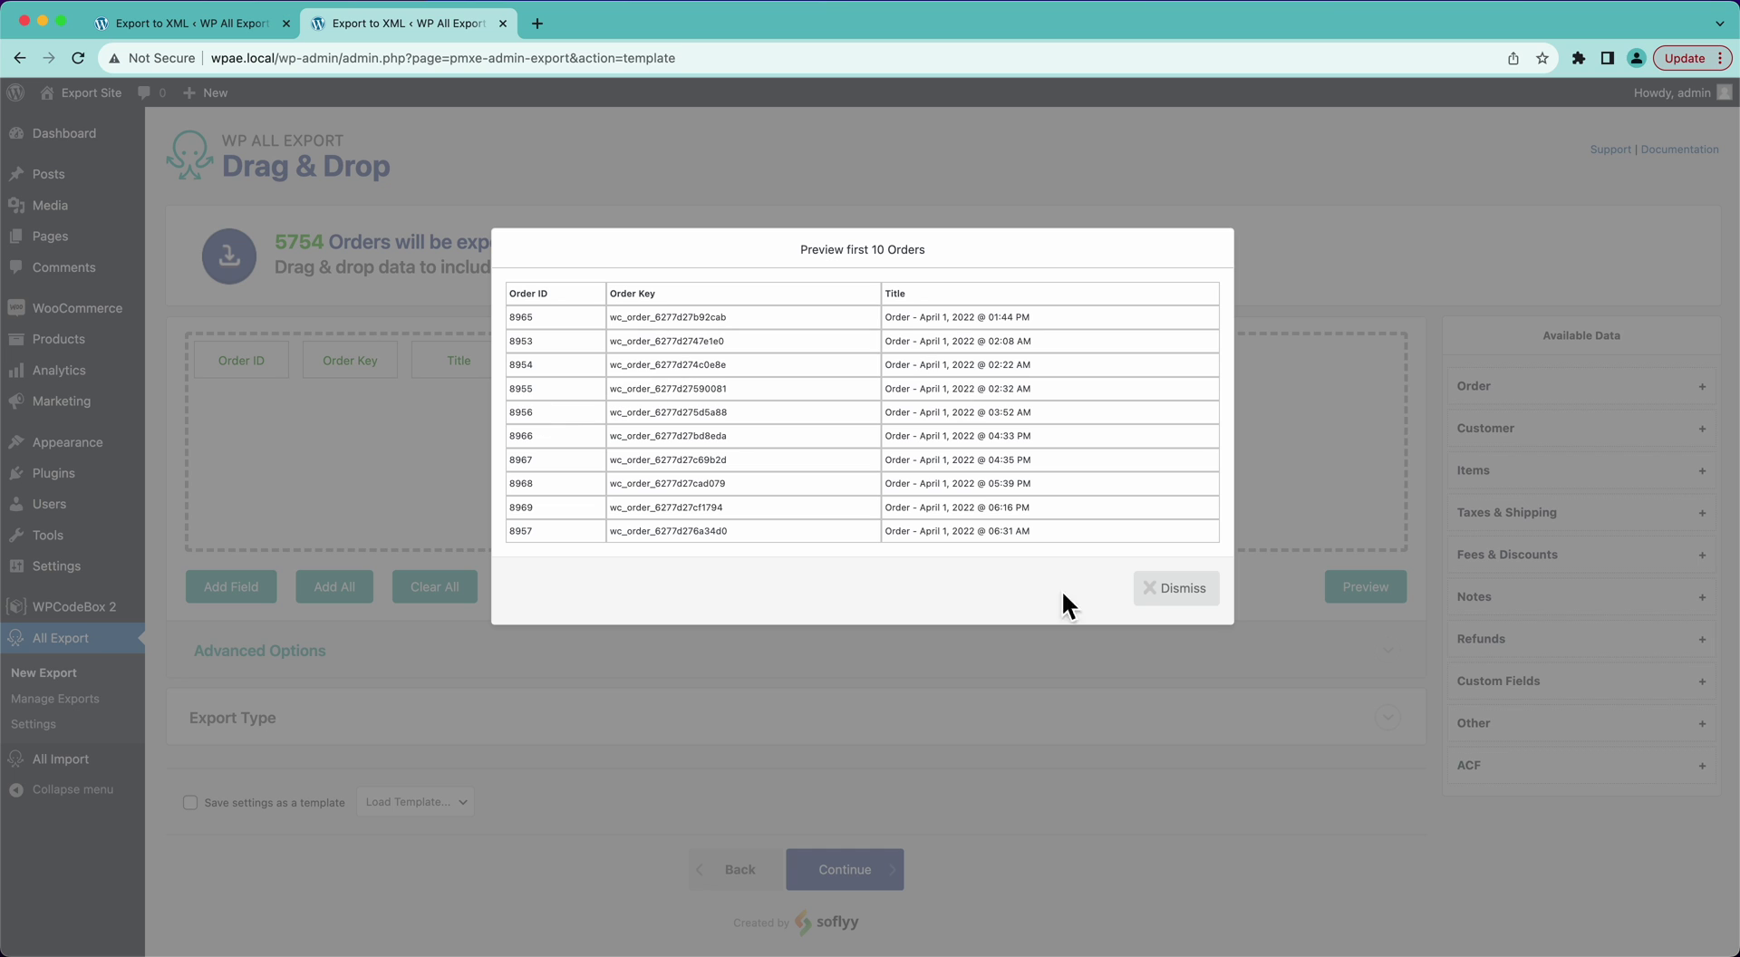
pyautogui.click(1158, 600)
pyautogui.moveTo(440, 369); pyautogui.dragTo(345, 367)
# - Preview again and remove the Title column, leaving Order ID and Order Key
pyautogui.click(1348, 587)
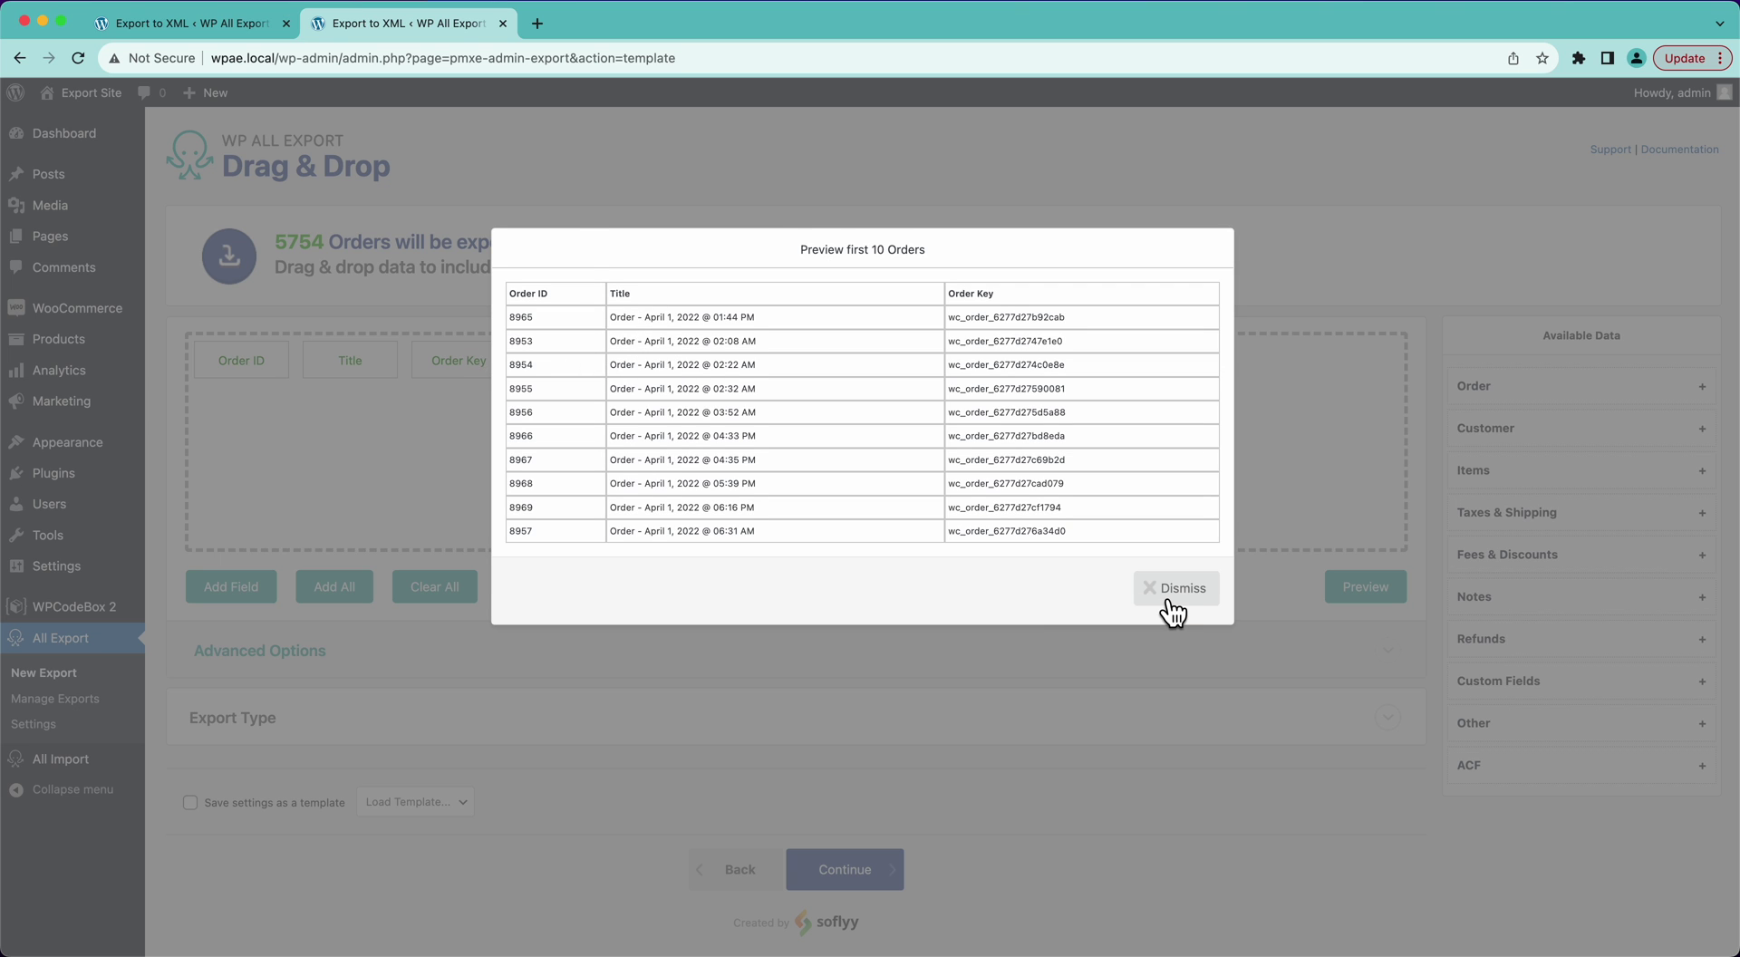
pyautogui.click(1169, 600)
pyautogui.moveTo(350, 361); pyautogui.dragTo(694, 182)
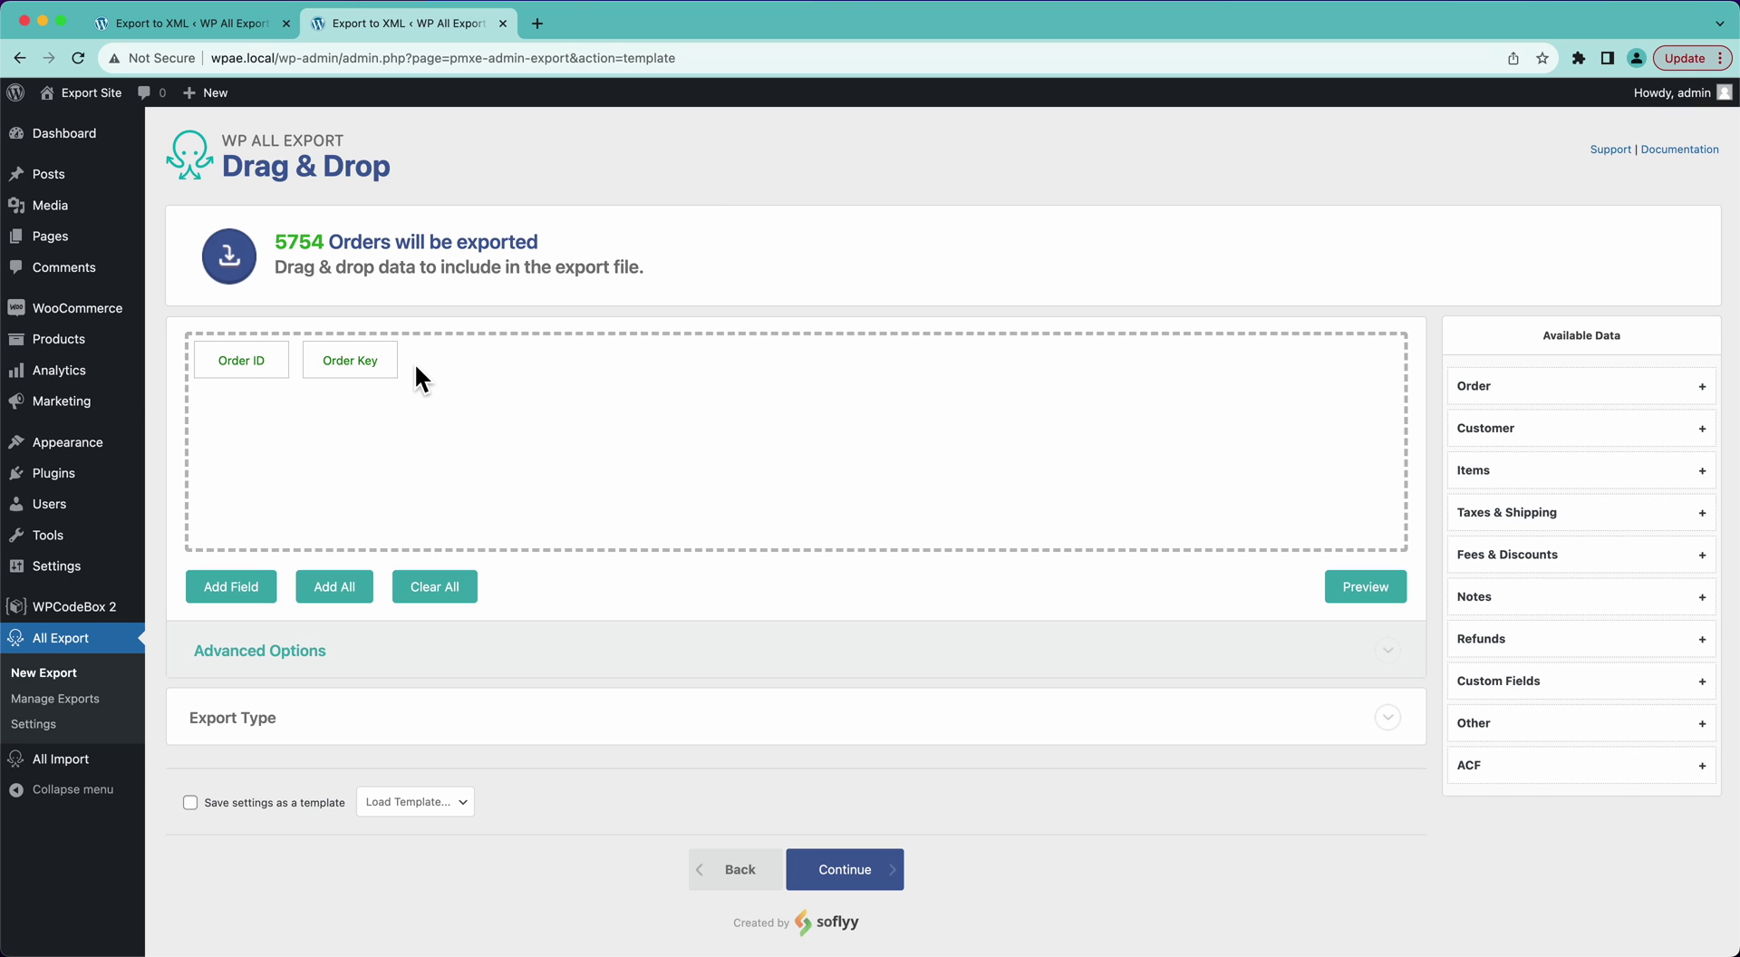
# - Add a Billing First Name column through Add Field
pyautogui.click(257, 589)
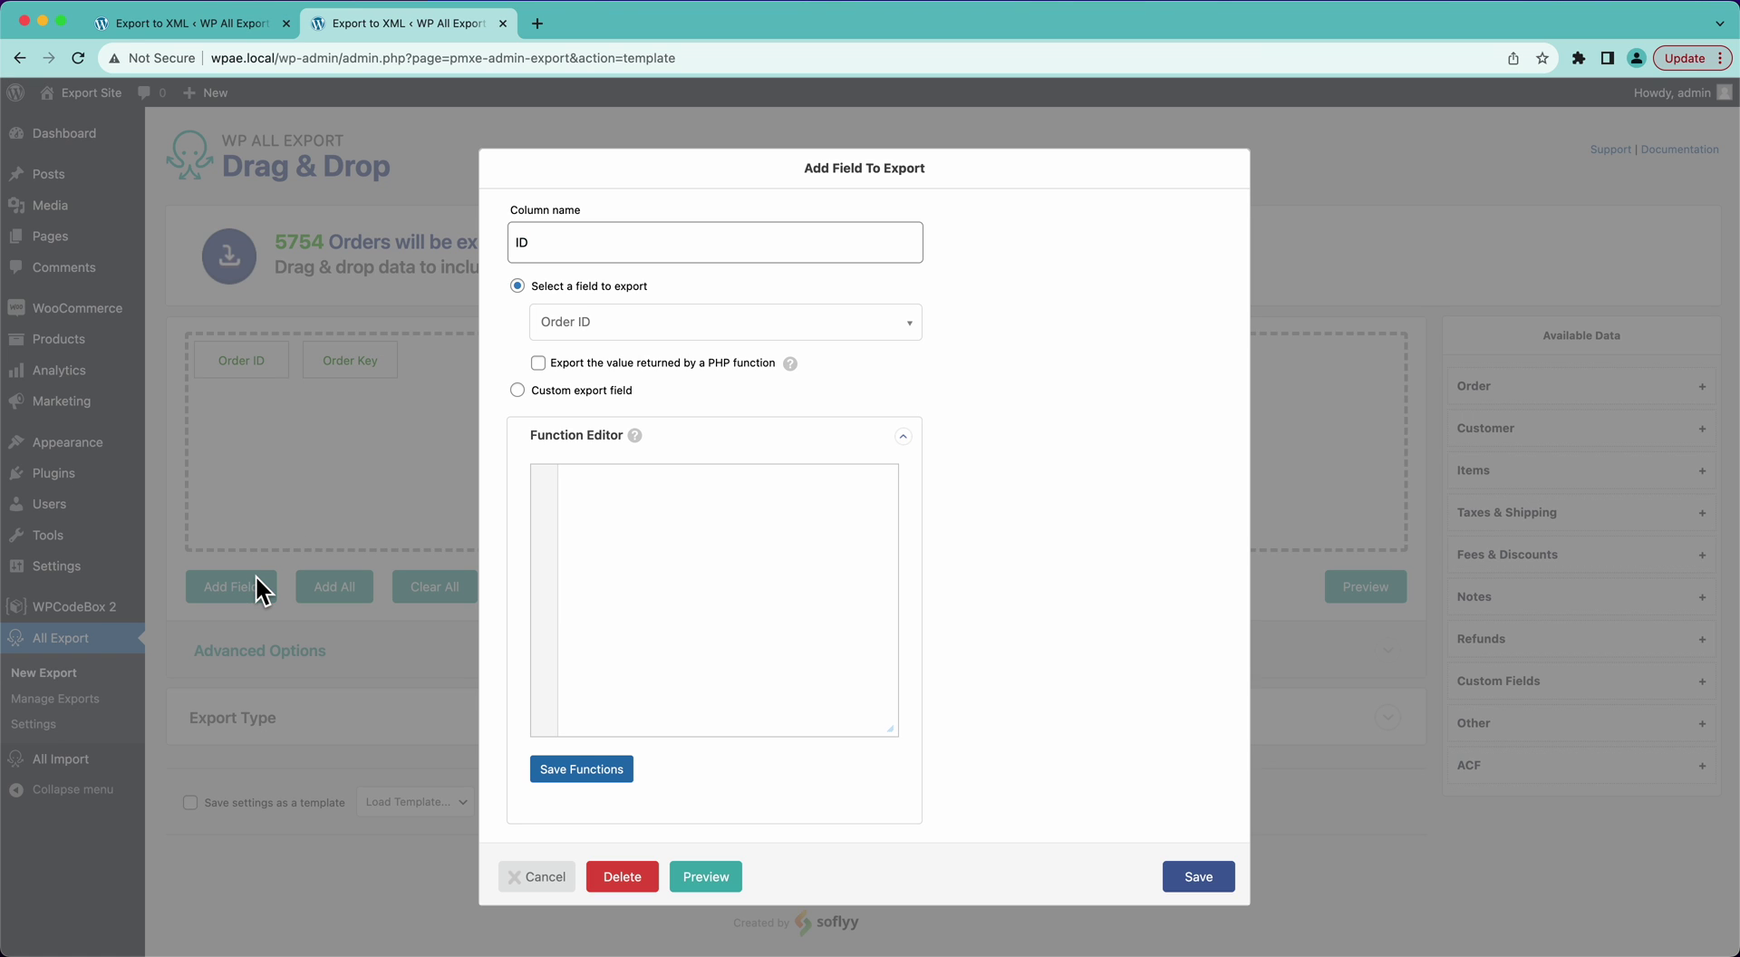
pyautogui.click(647, 328)
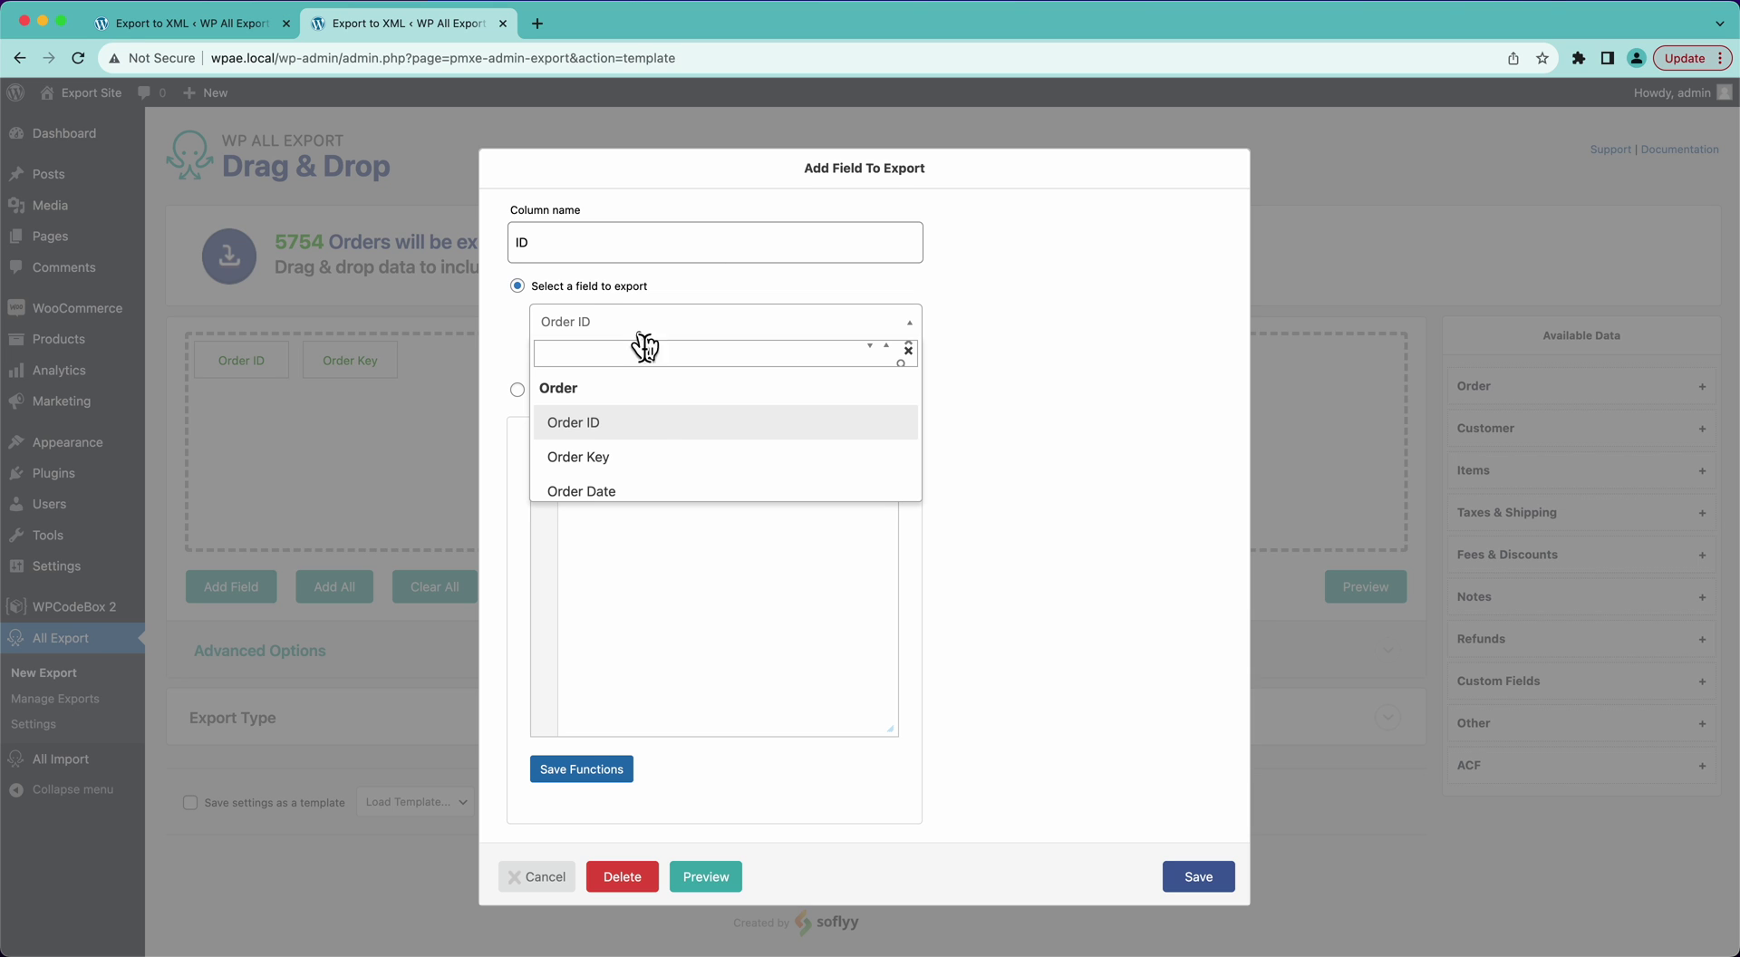
pyautogui.scroll(-10, 645, 453)
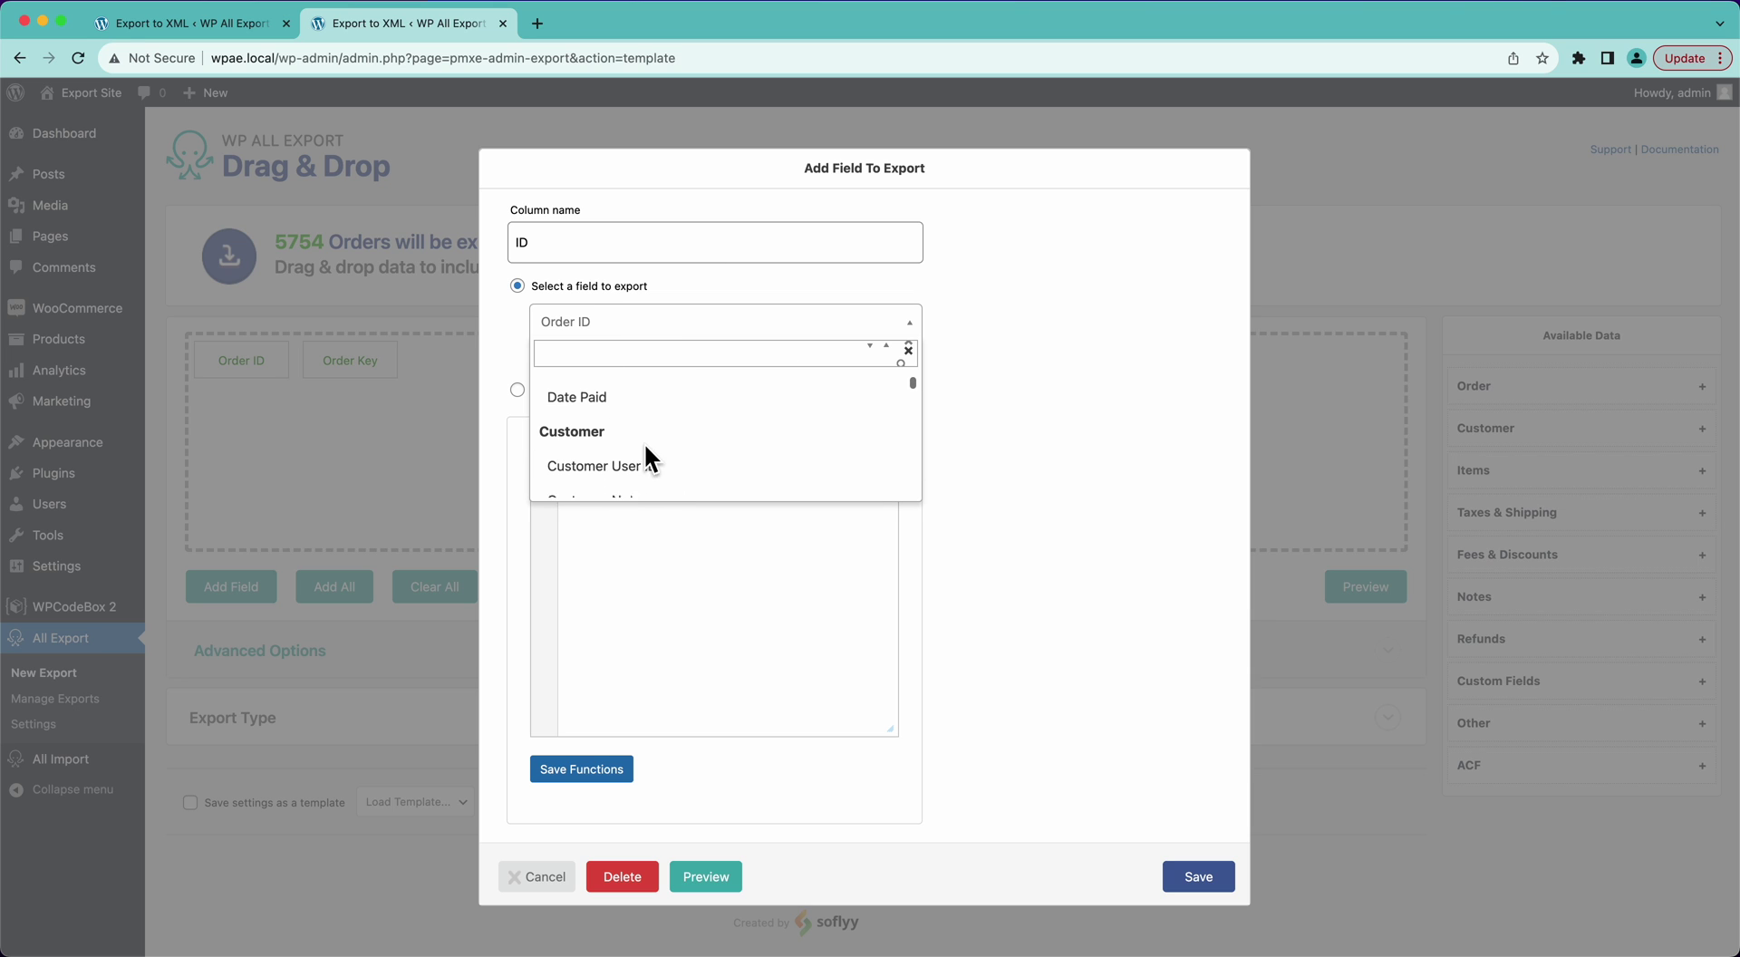
pyautogui.scroll(-4, 645, 453)
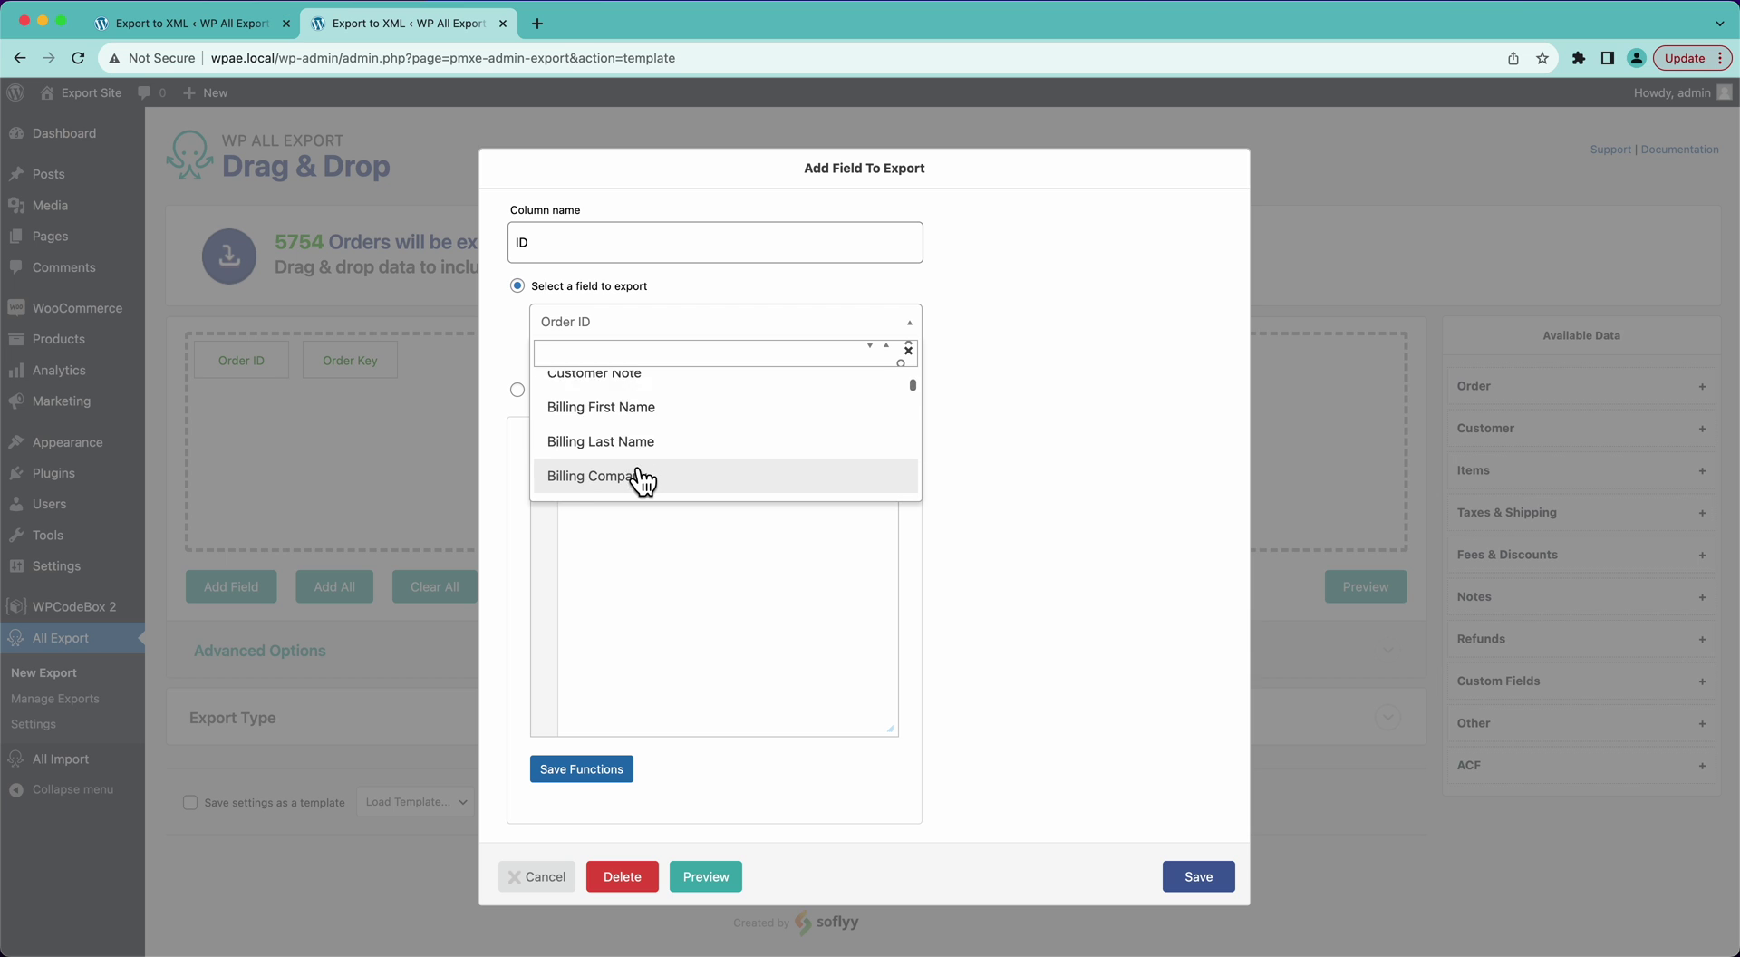
pyautogui.click(633, 408)
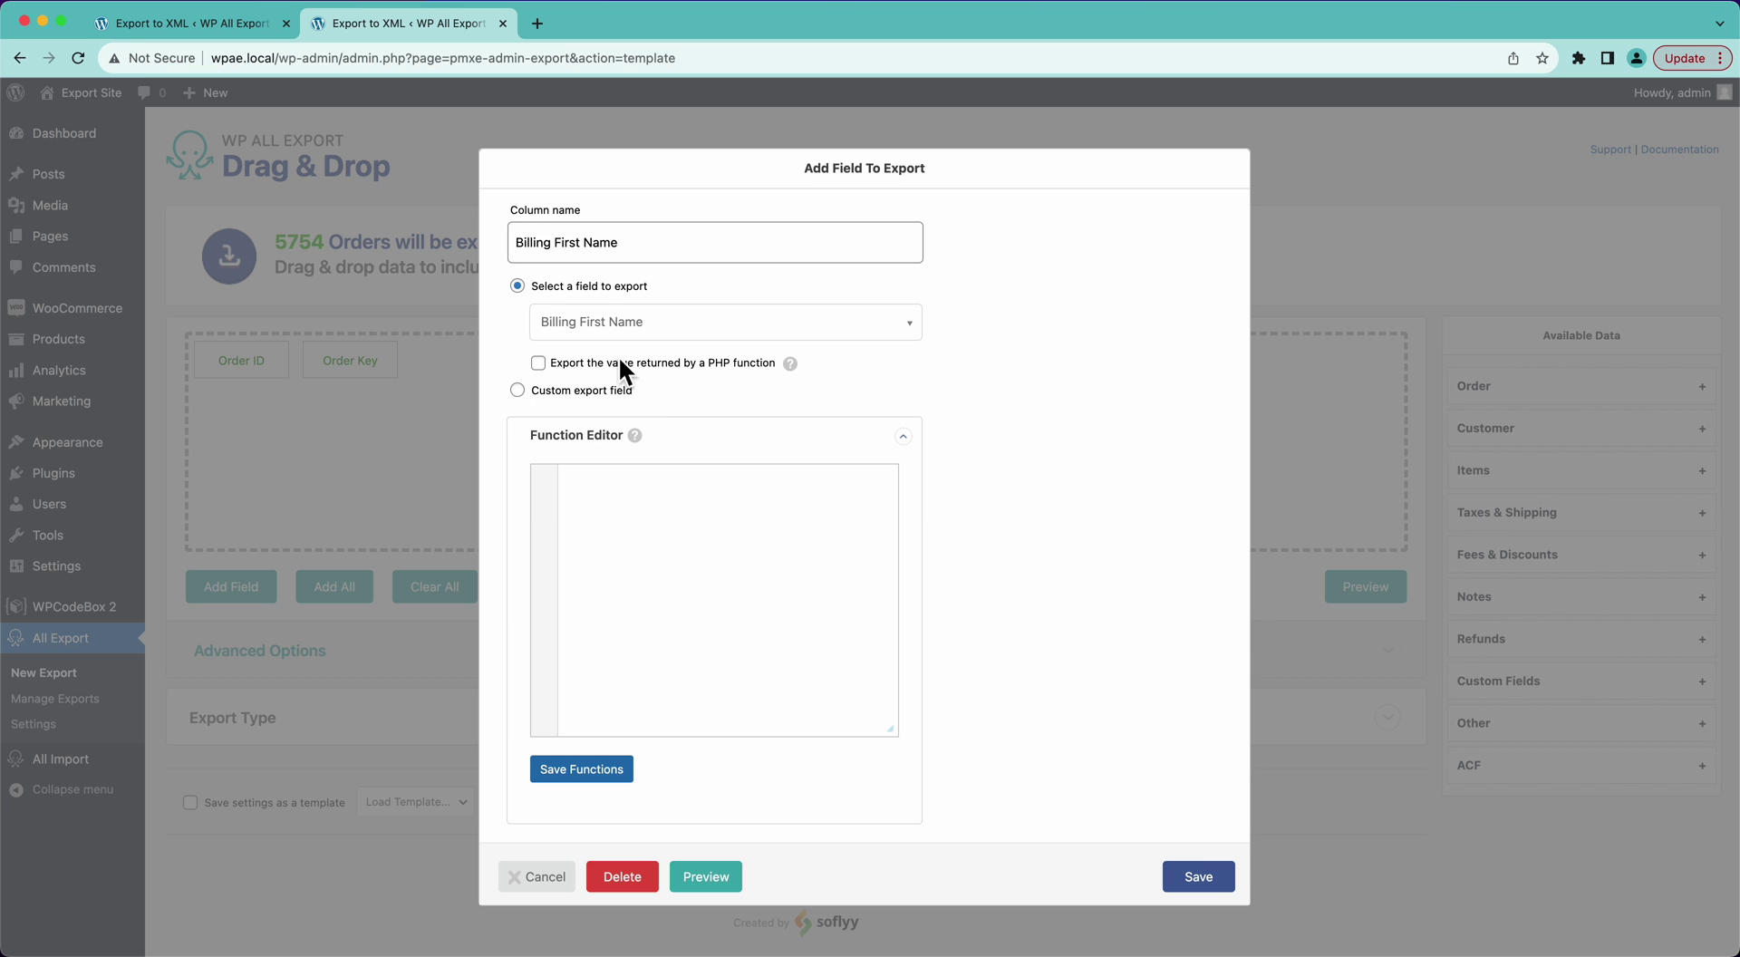
pyautogui.click(1192, 876)
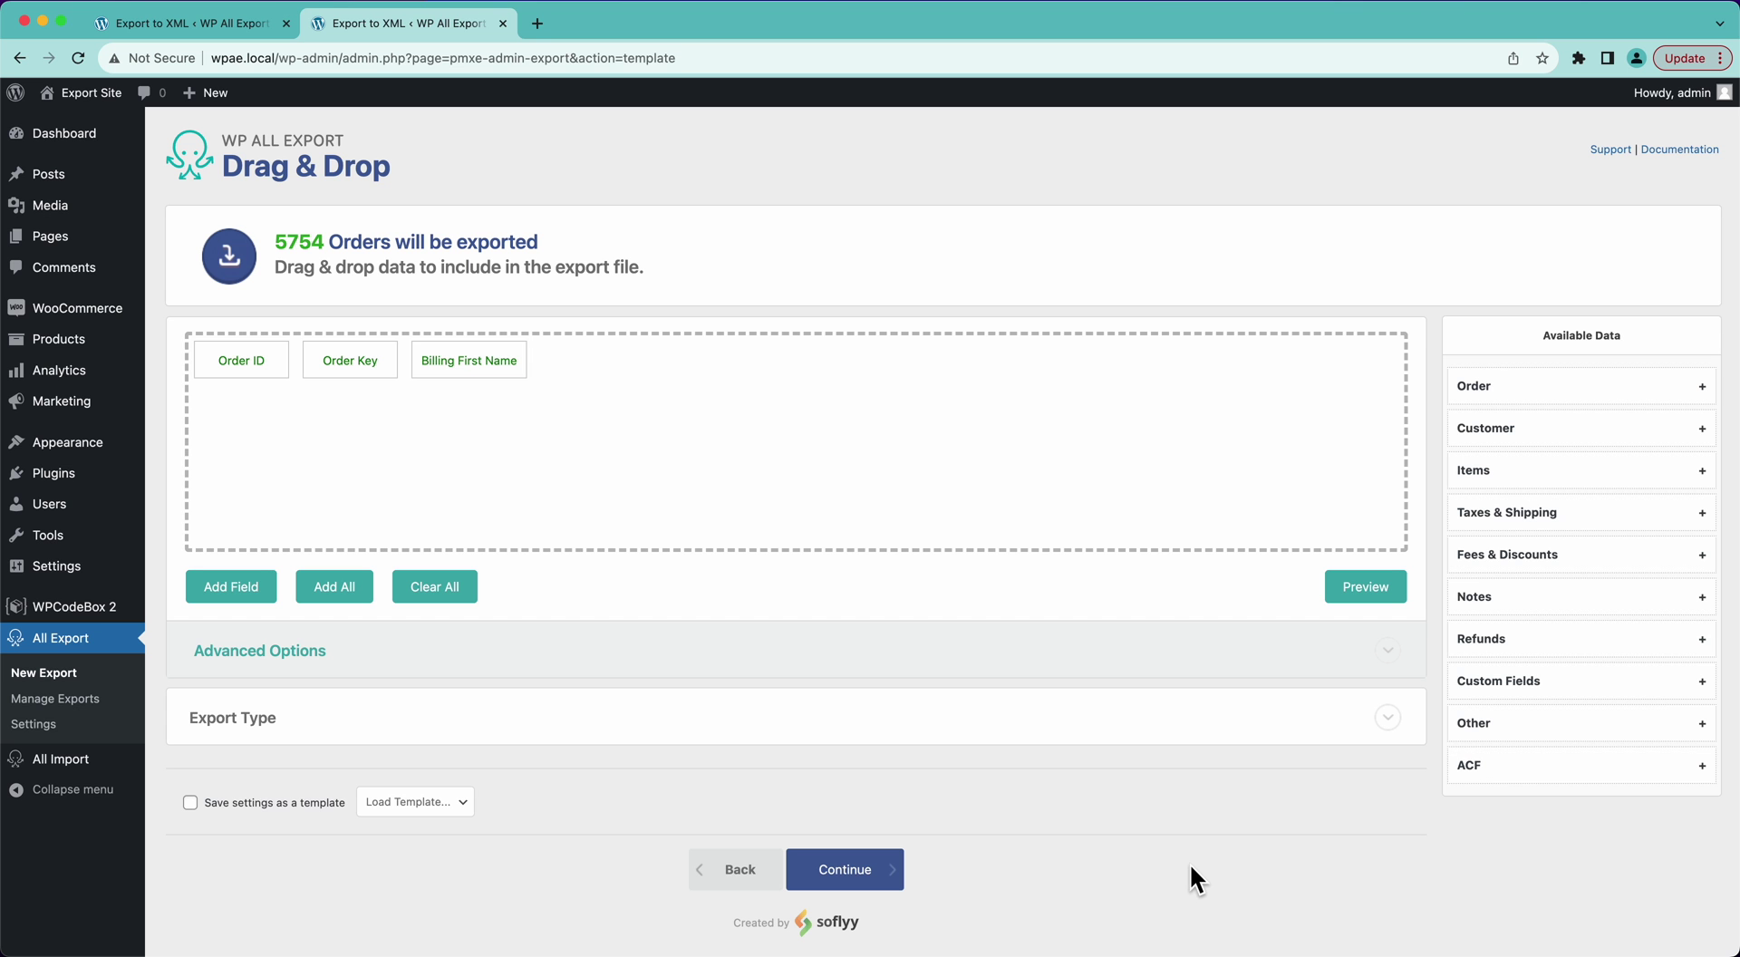
# - Add Billing Last Name from the Customer fields and preview the orders
pyautogui.click(1484, 430)
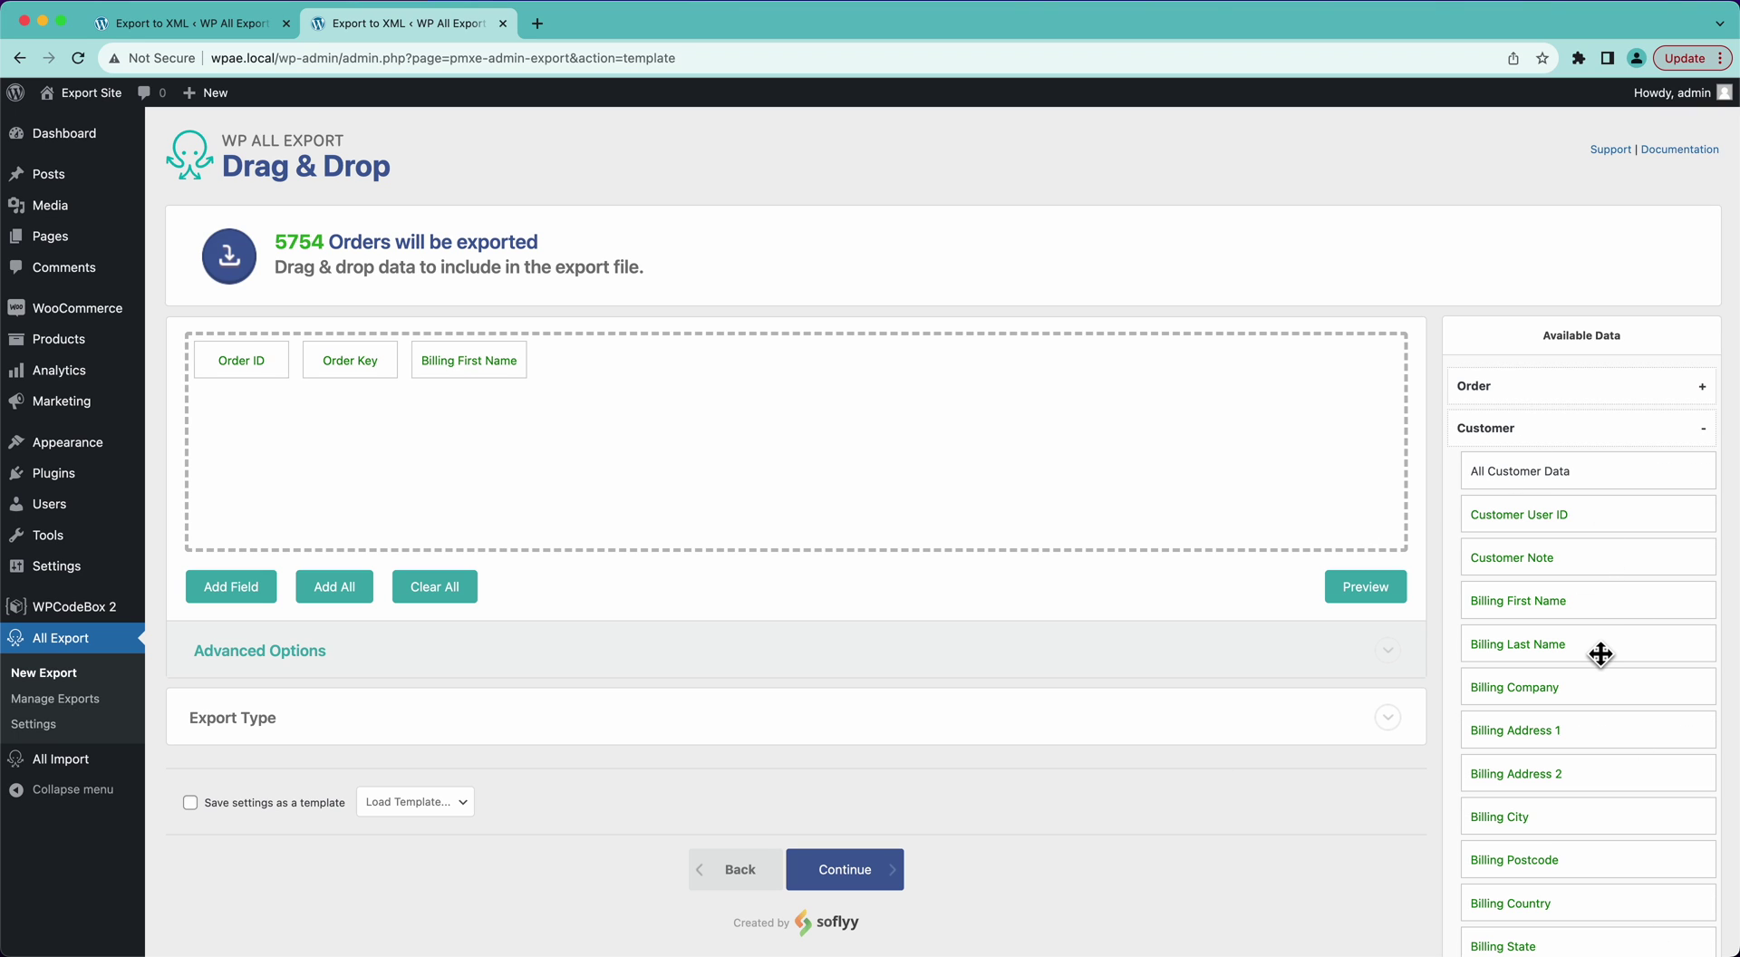
pyautogui.moveTo(1601, 653); pyautogui.dragTo(961, 484)
pyautogui.click(1350, 574)
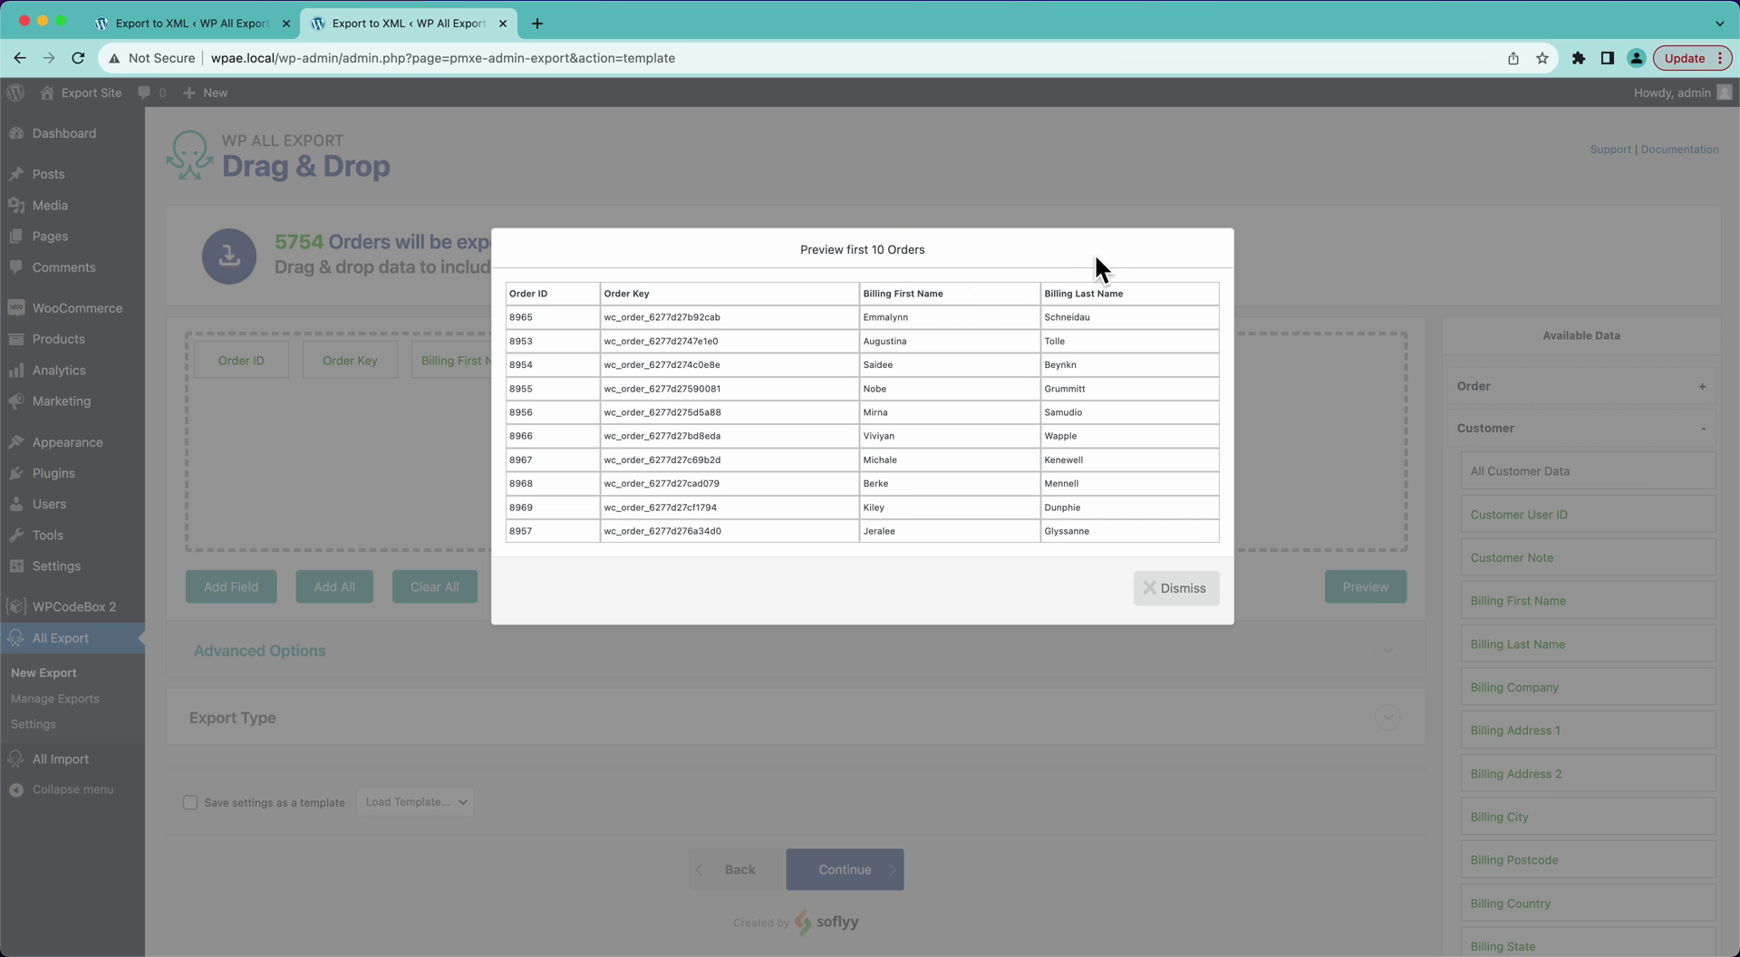
pyautogui.click(1181, 590)
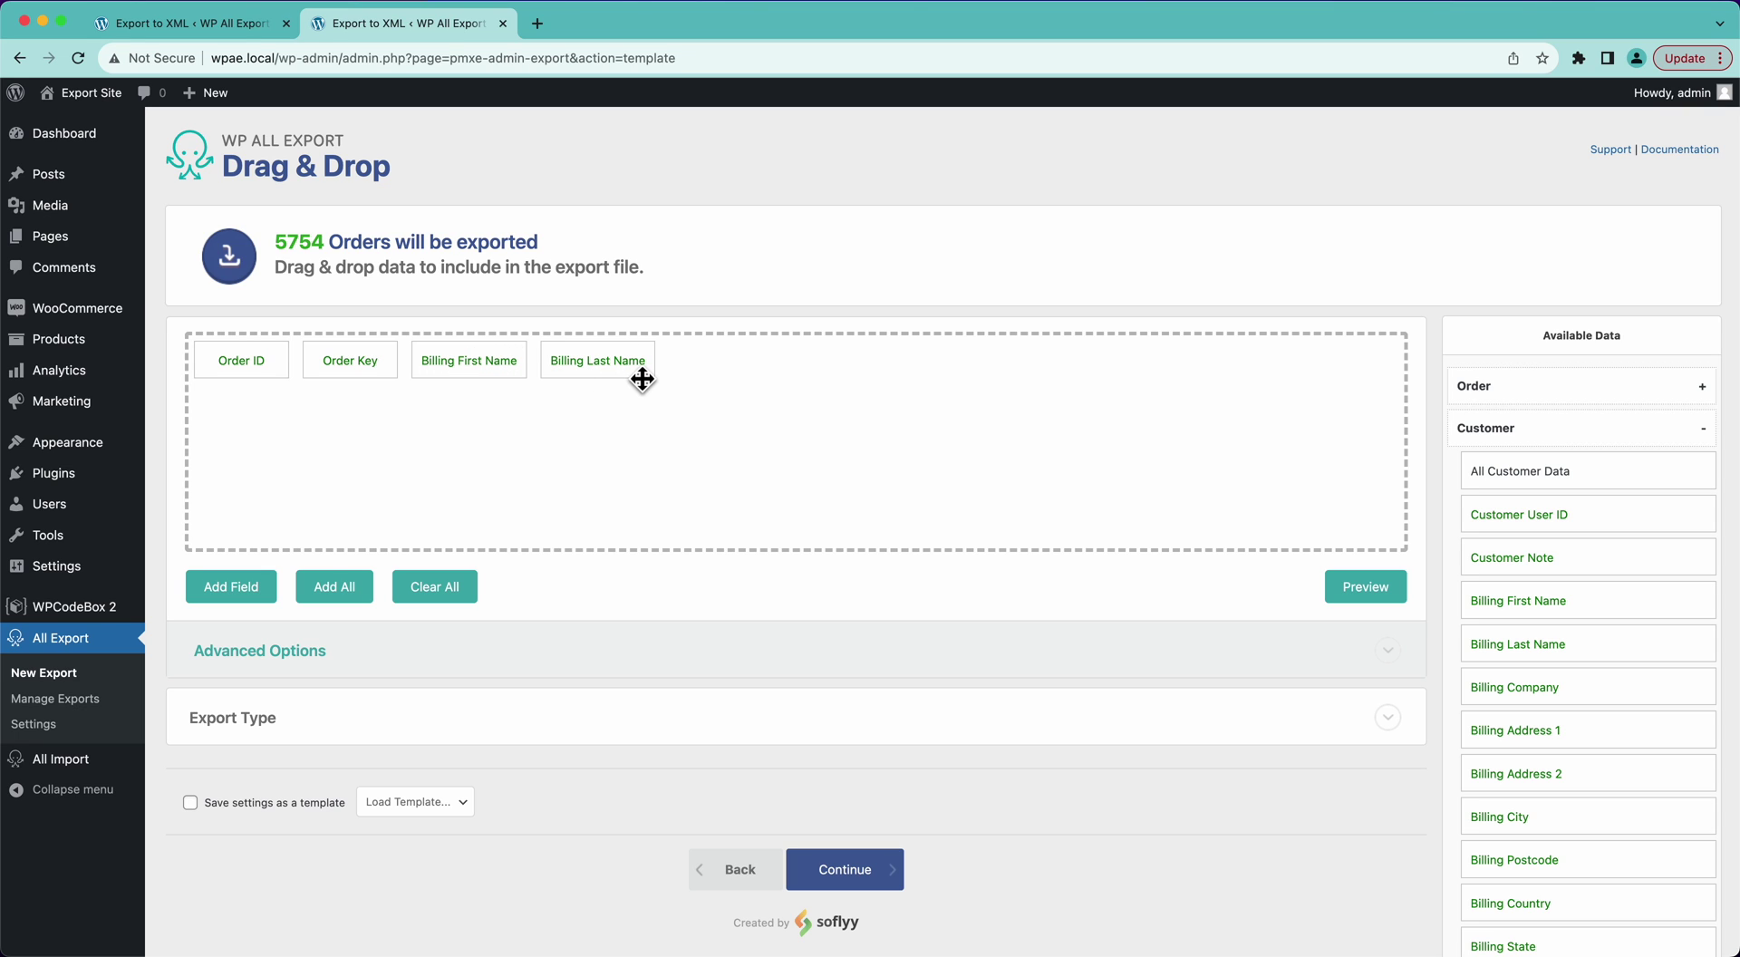
# - Create a custom field '{Billing First Name} {Billing Last Name}' named Customer Name
pyautogui.click(233, 596)
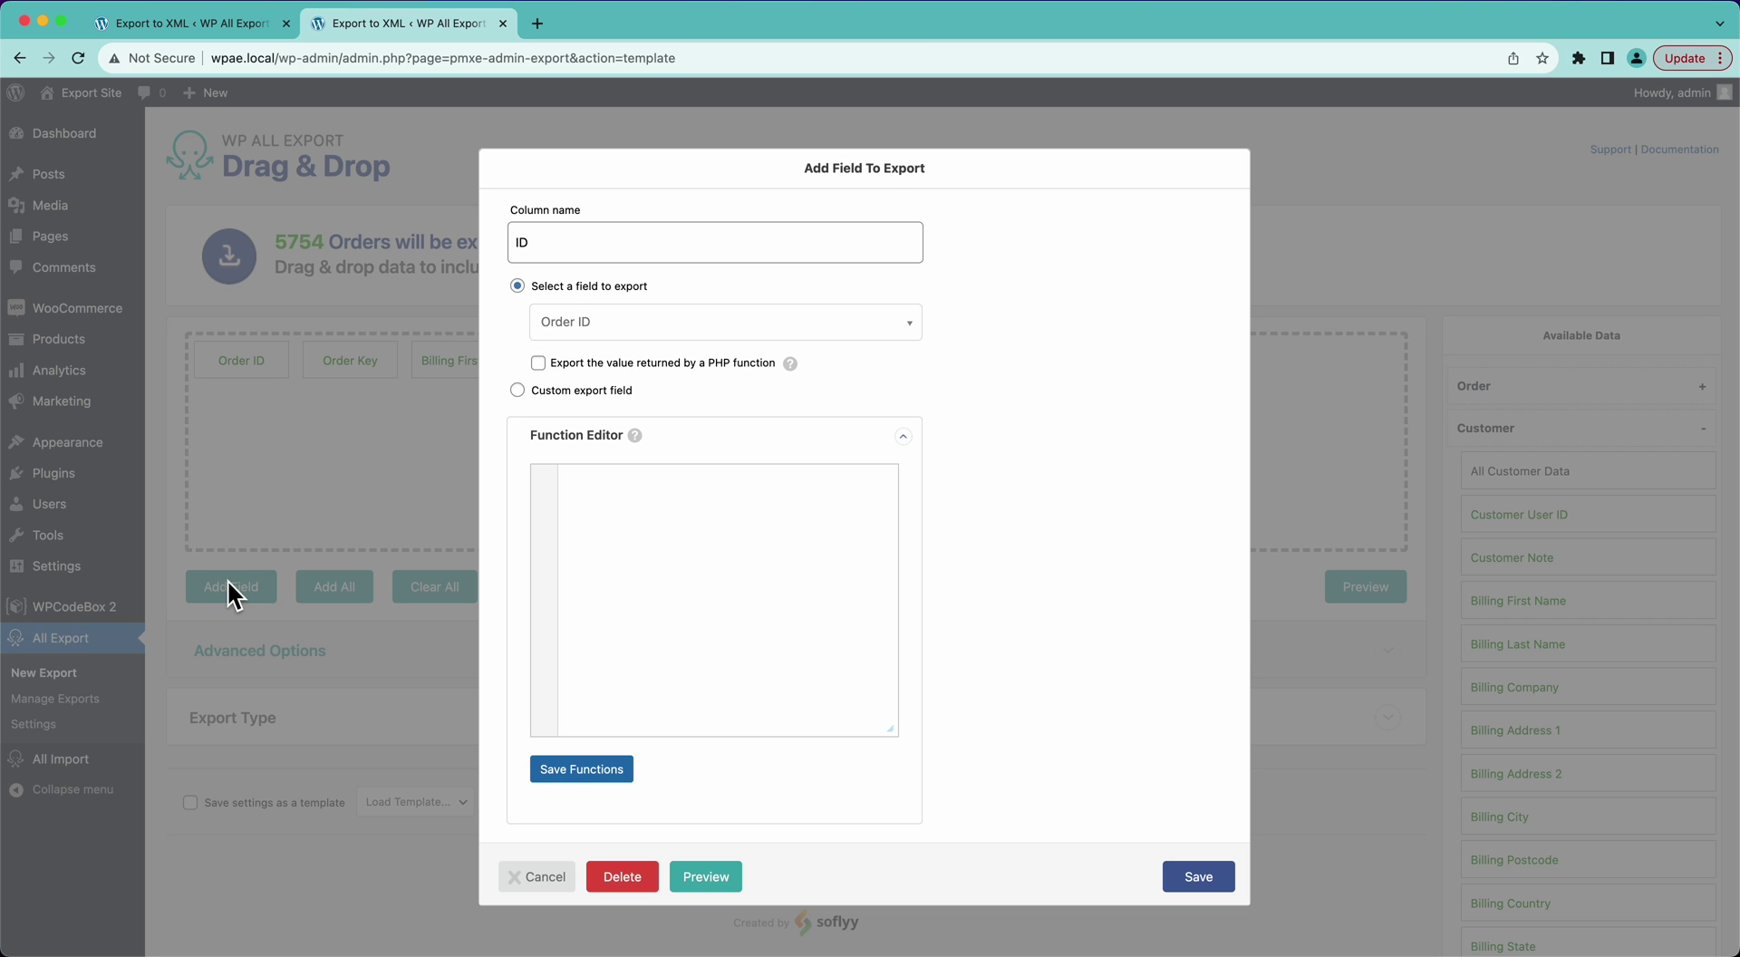
pyautogui.click(517, 390)
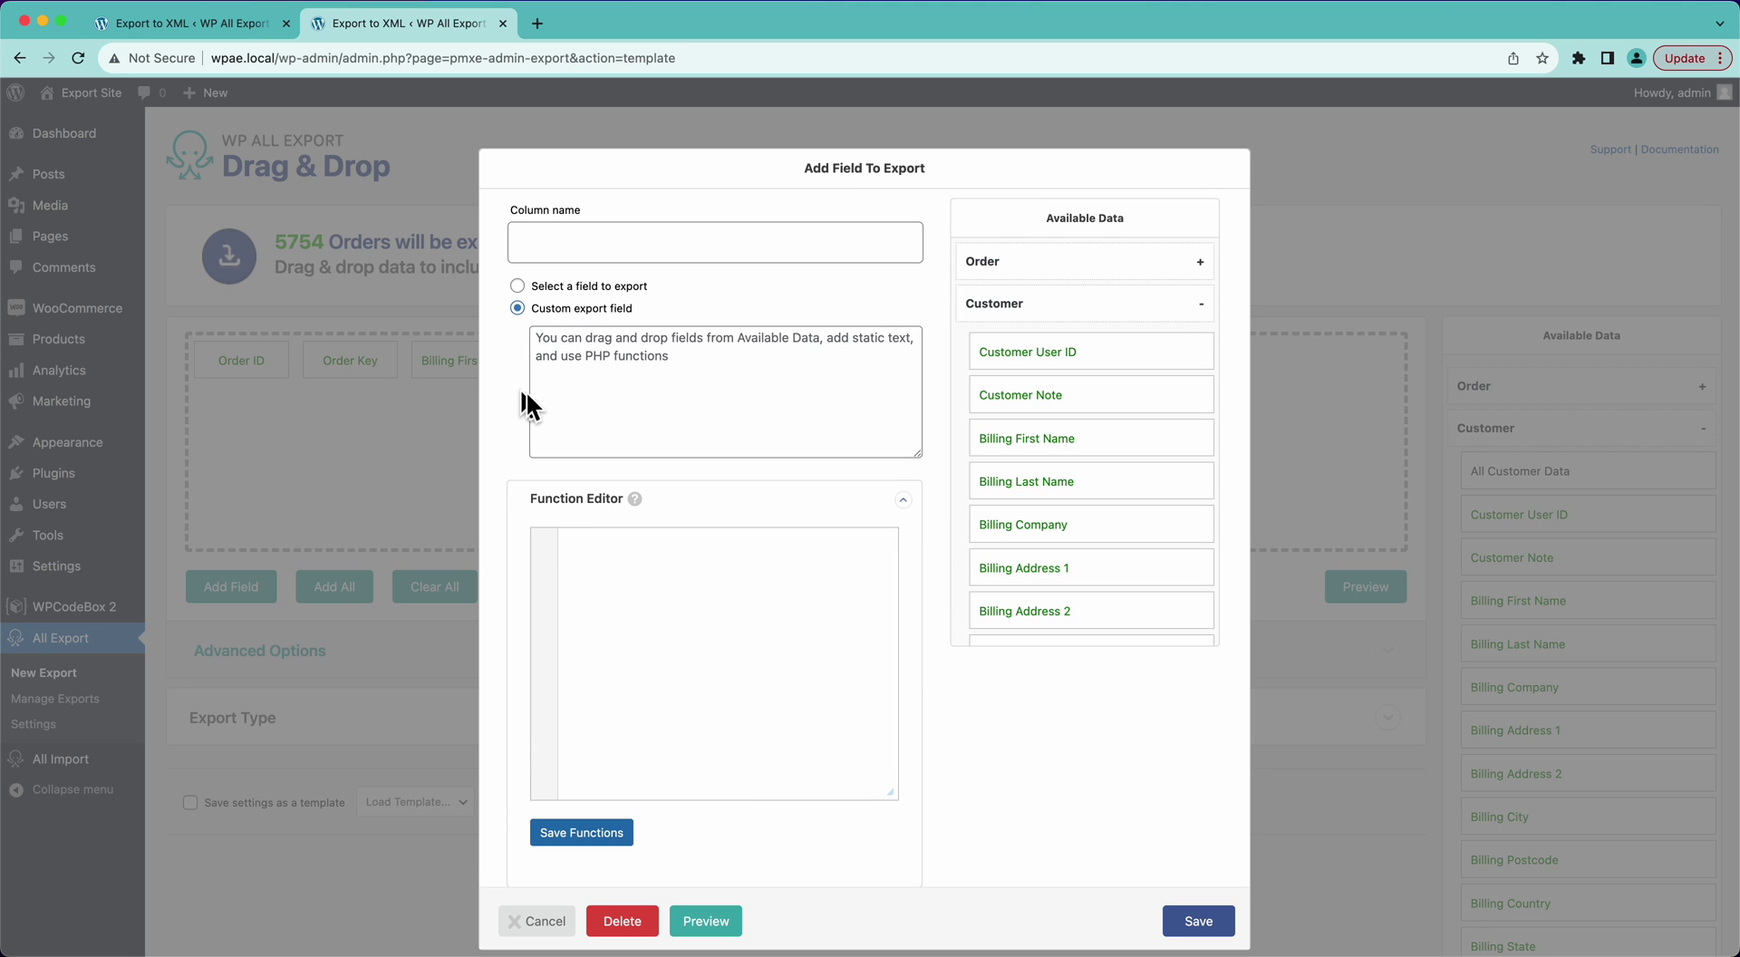
pyautogui.moveTo(1020, 453); pyautogui.dragTo(752, 390)
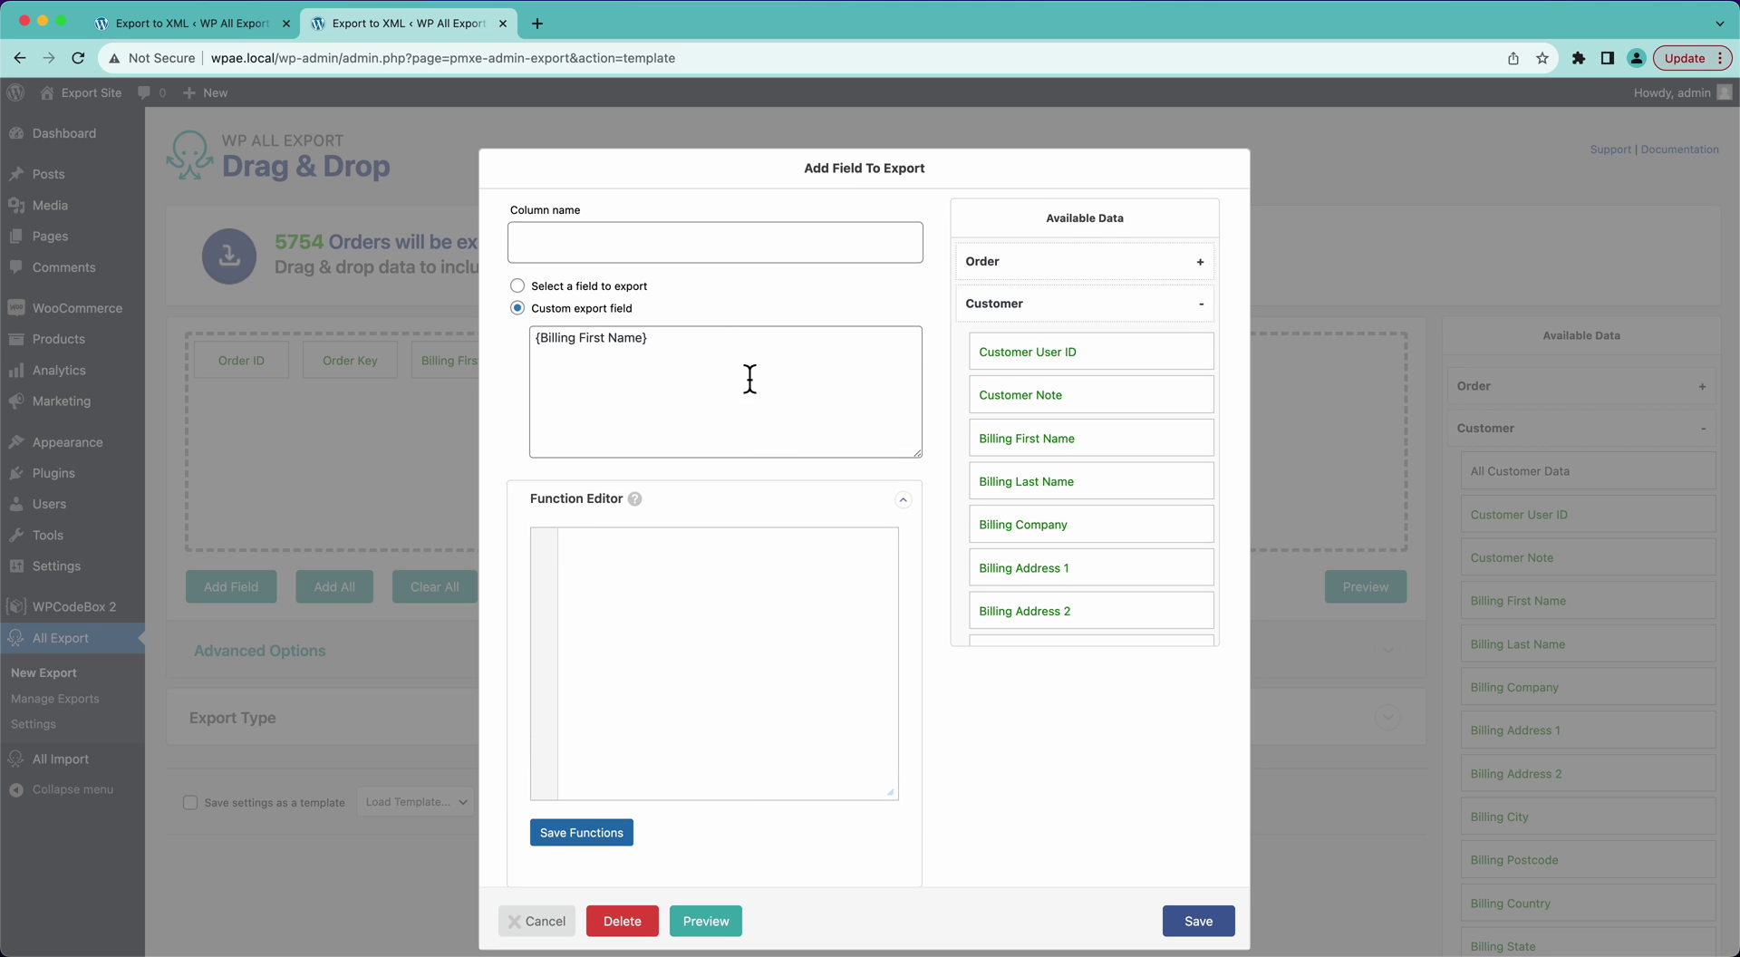
pyautogui.click(749, 379)
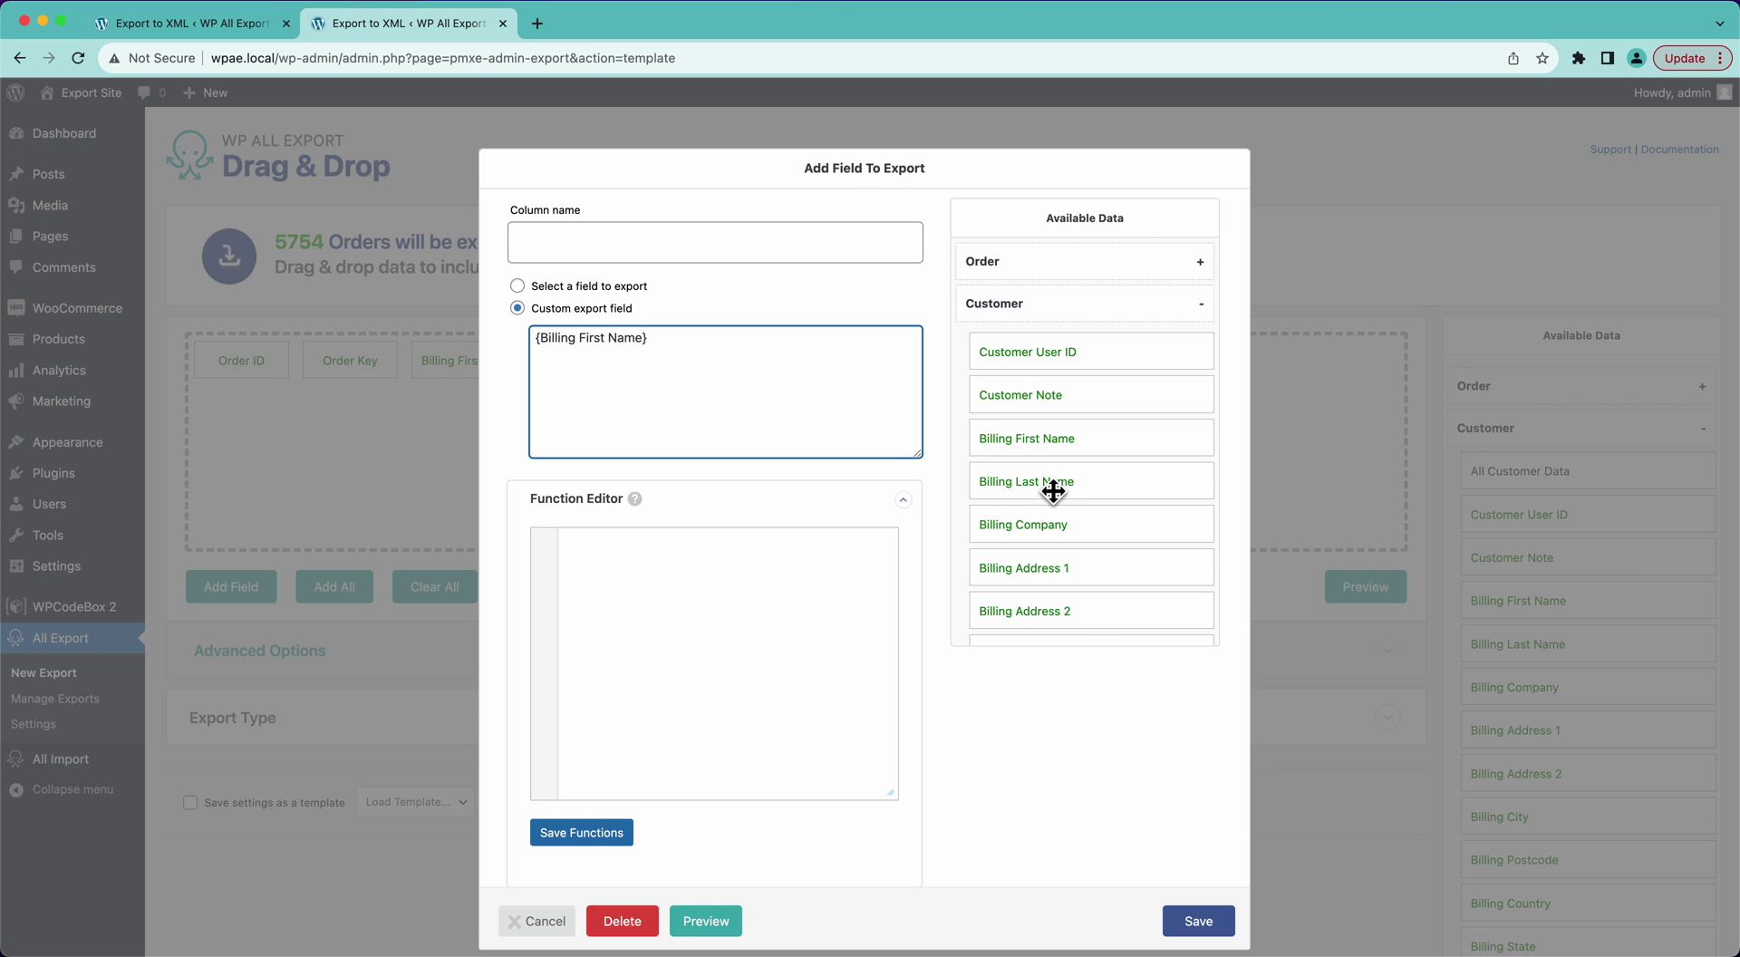
pyautogui.moveTo(1049, 481); pyautogui.dragTo(764, 405)
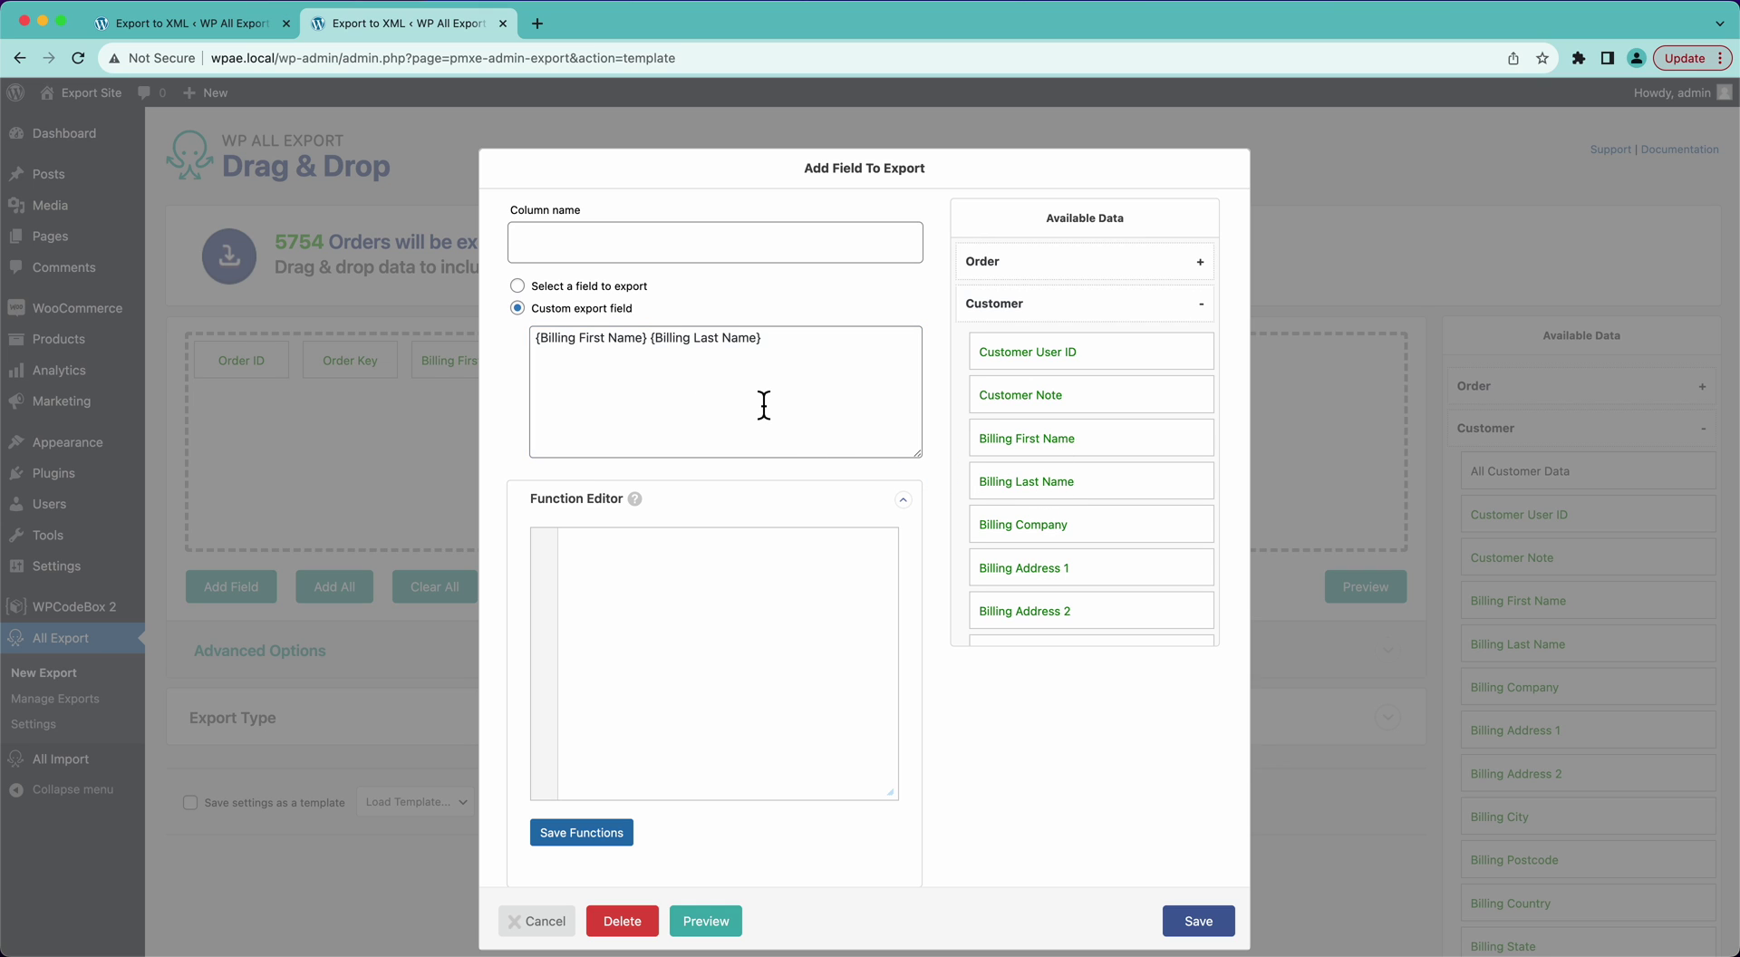
pyautogui.click(634, 250)
pyautogui.write('Cusomer Name')
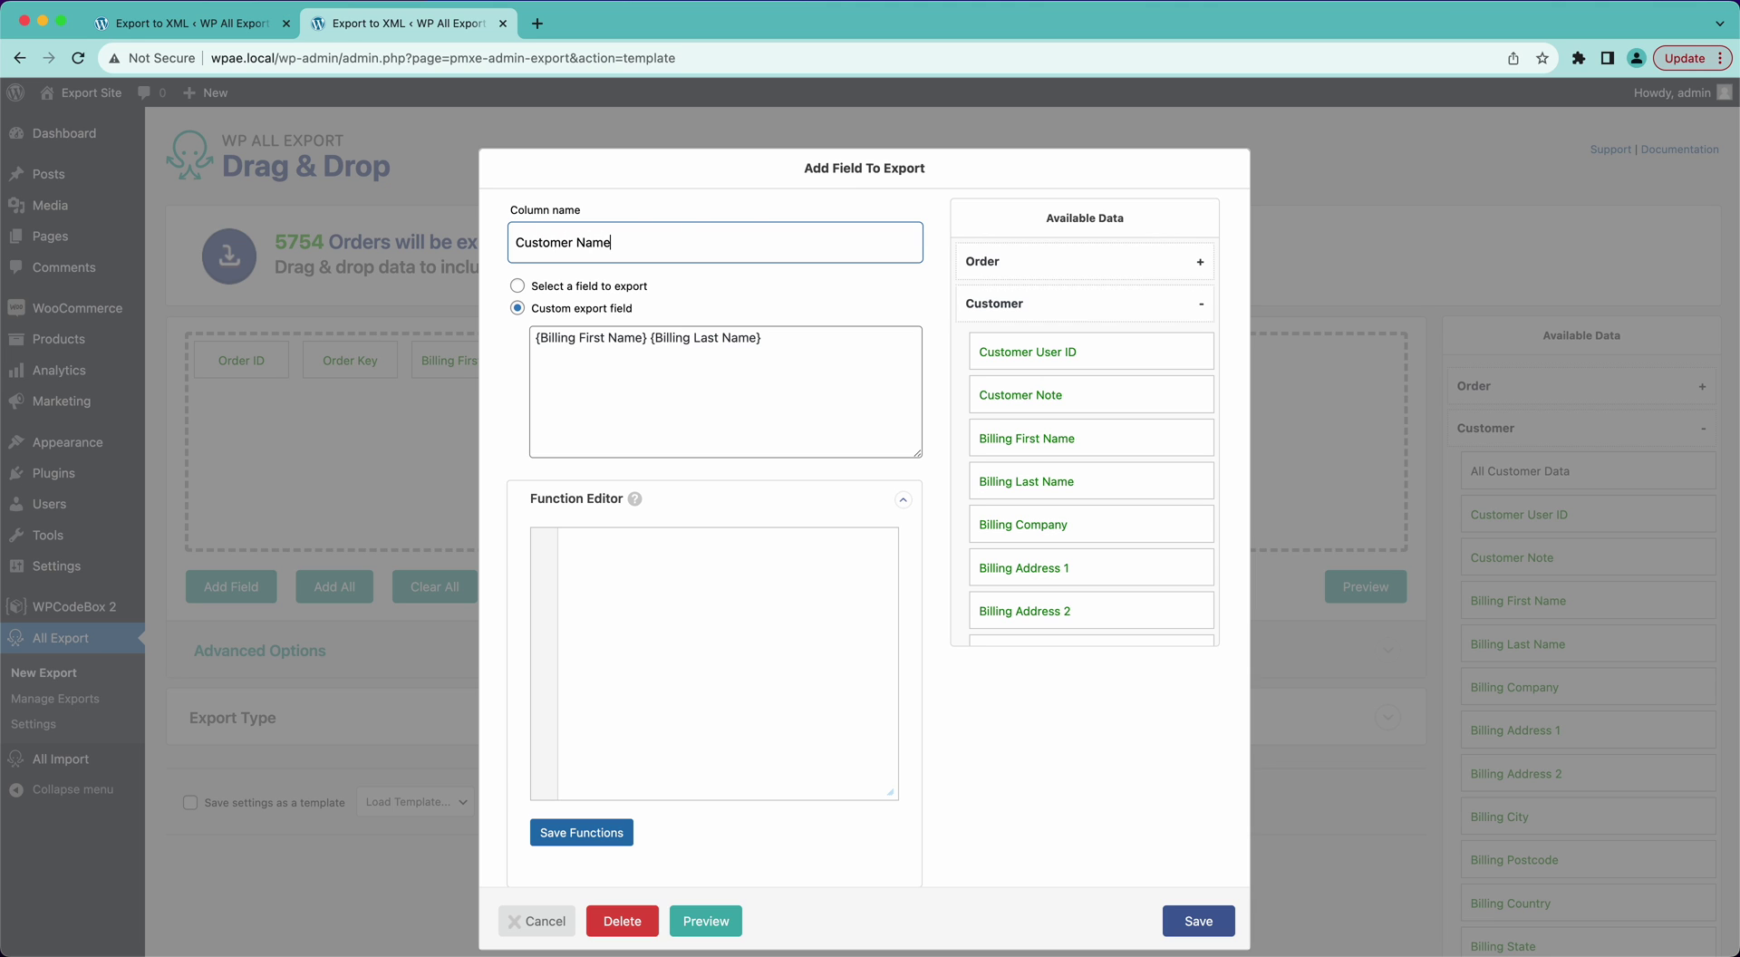
pyautogui.click(1172, 917)
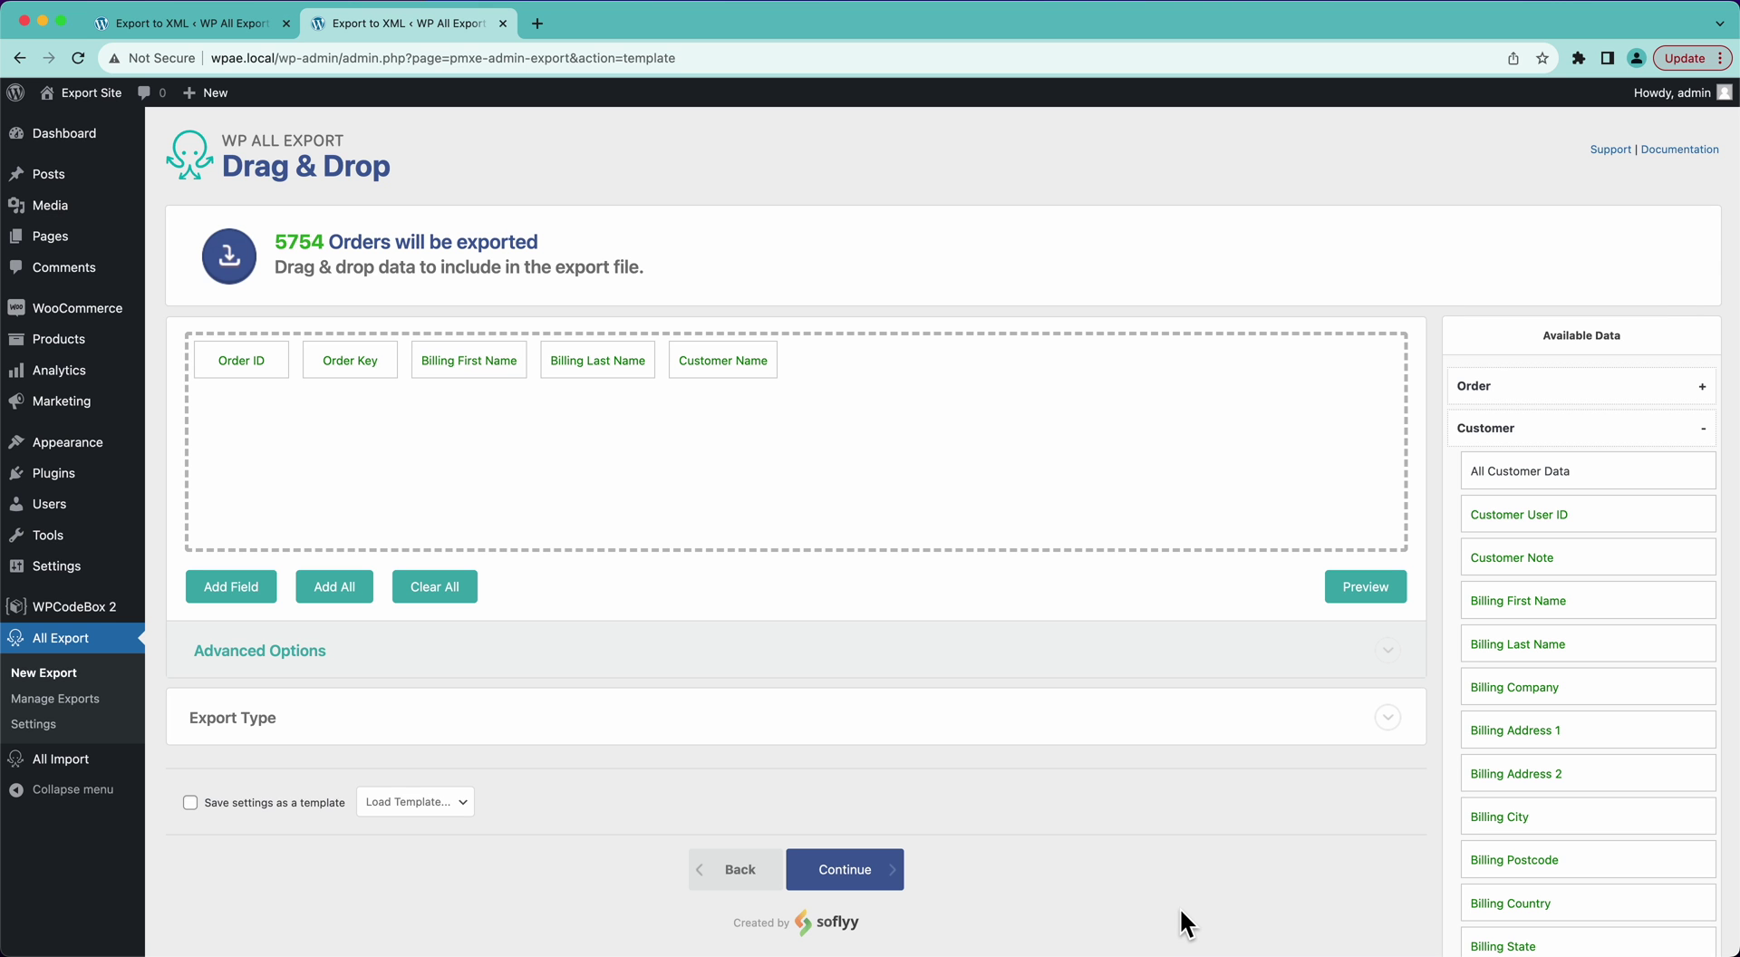
# - Preview the orders and remove the Billing First Name, Billing Last Name and Order Key columns
pyautogui.click(1369, 589)
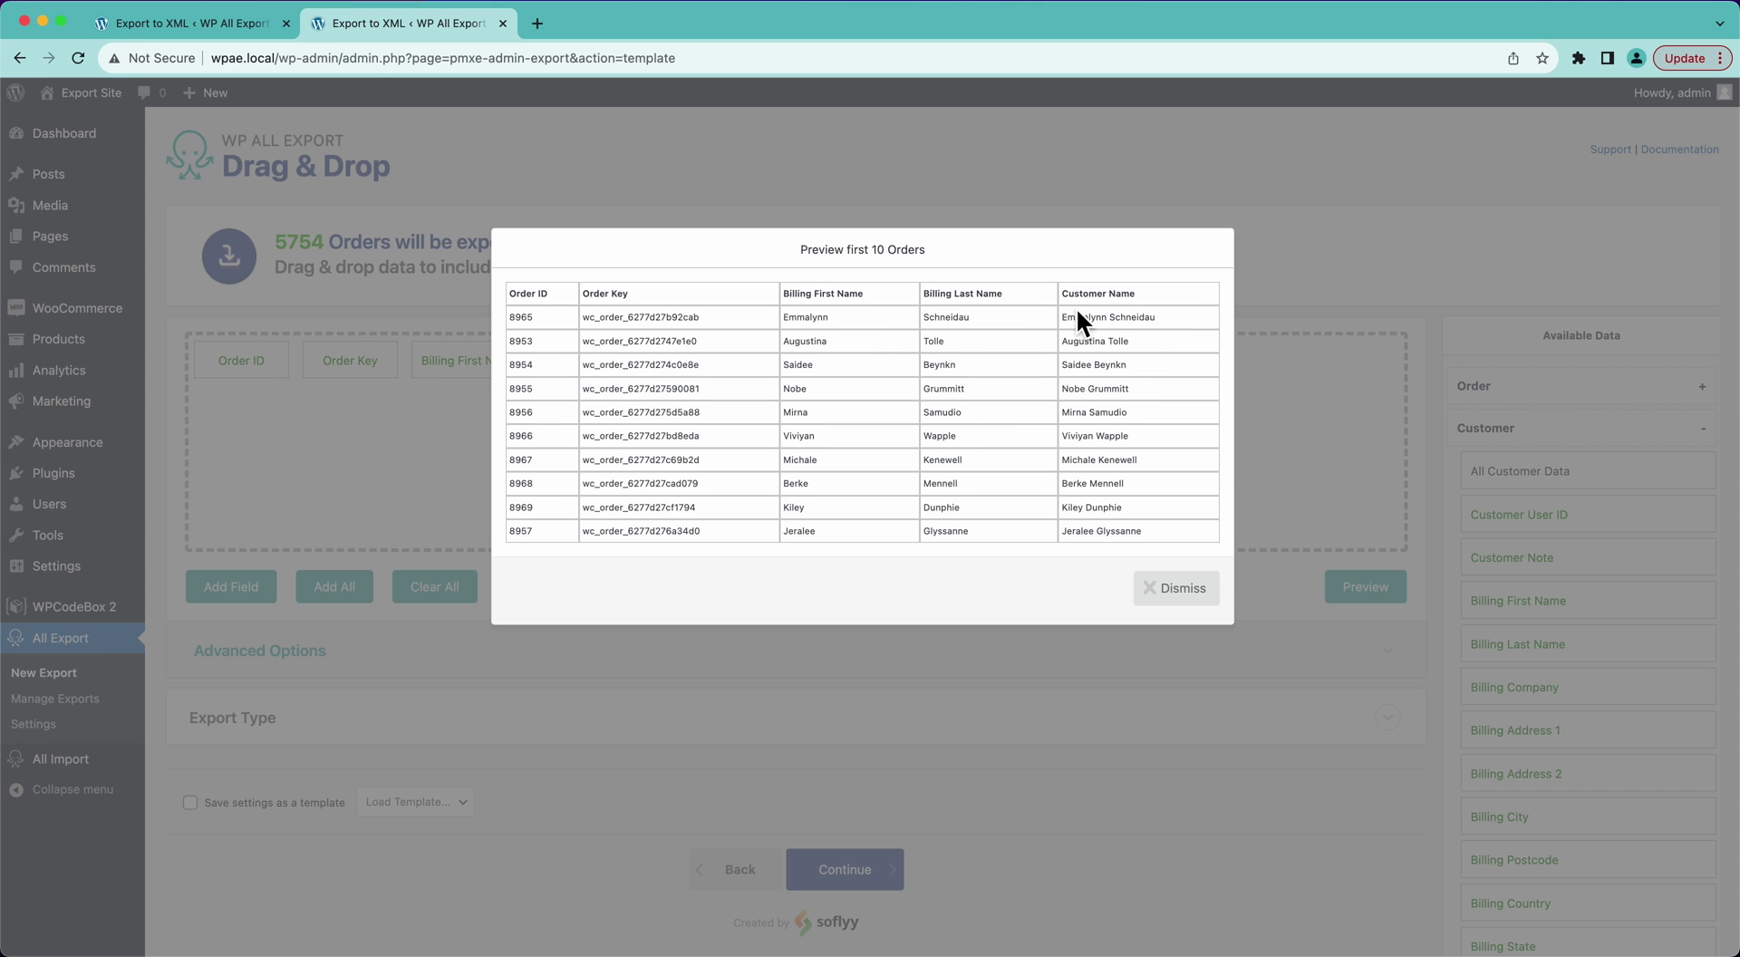
pyautogui.click(1157, 590)
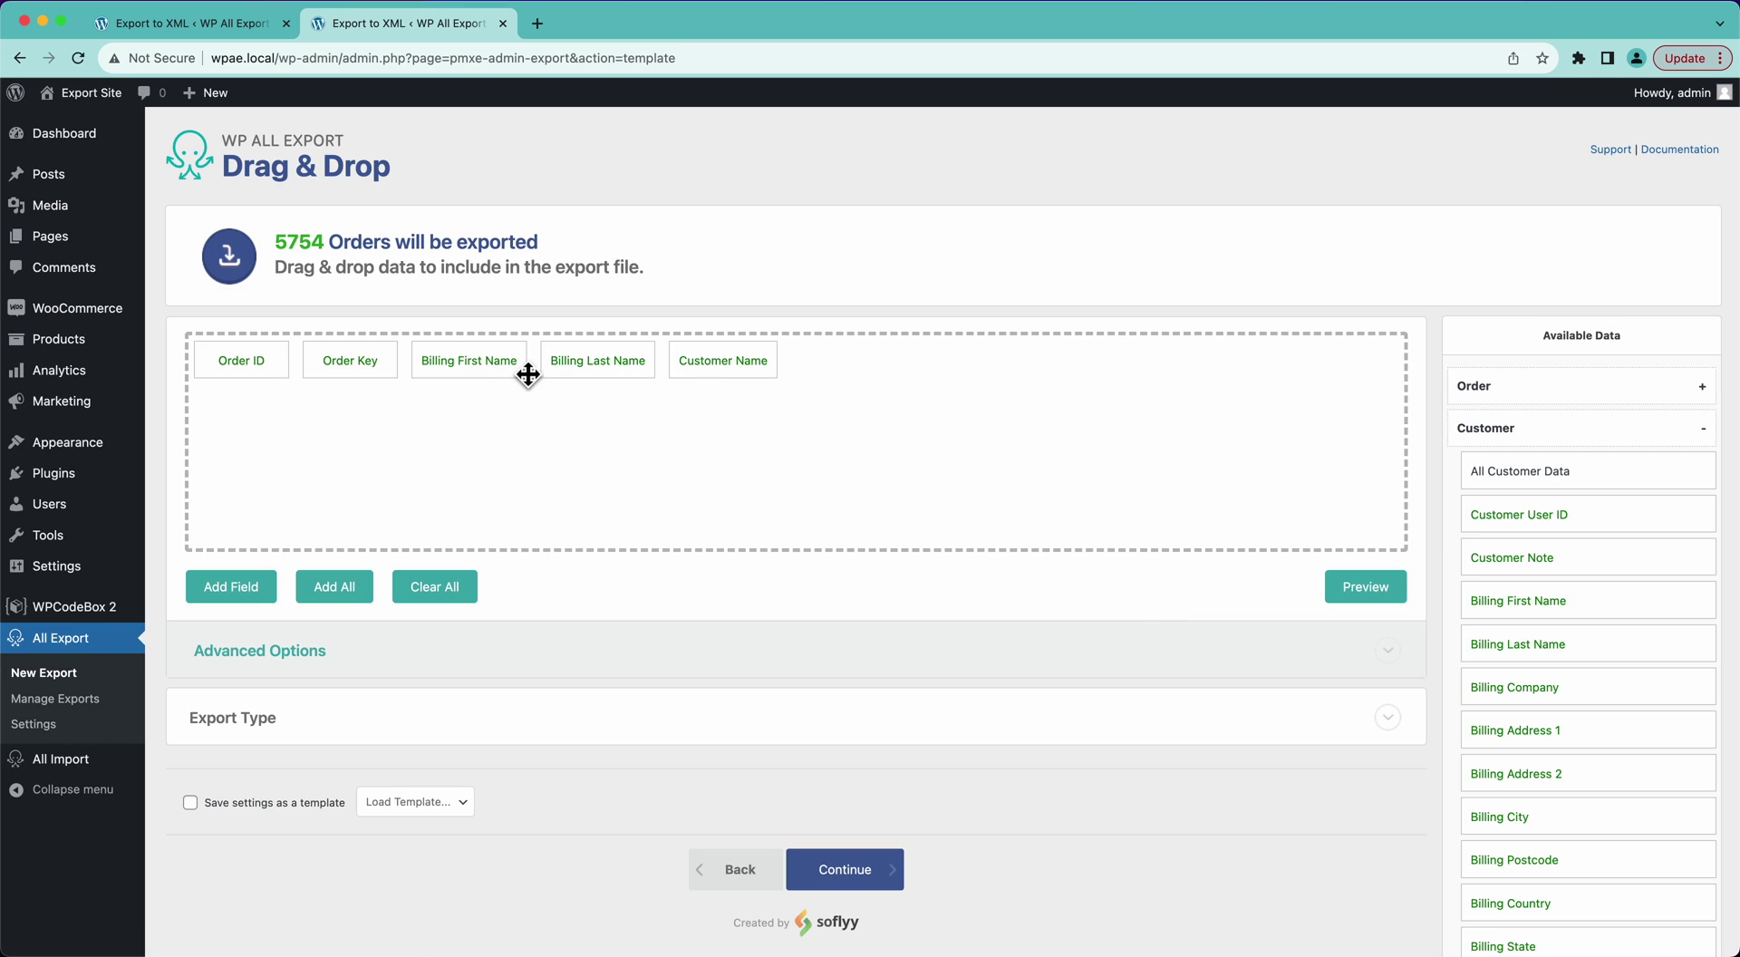
pyautogui.moveTo(527, 373); pyautogui.dragTo(610, 292)
pyautogui.moveTo(451, 362); pyautogui.dragTo(574, 275)
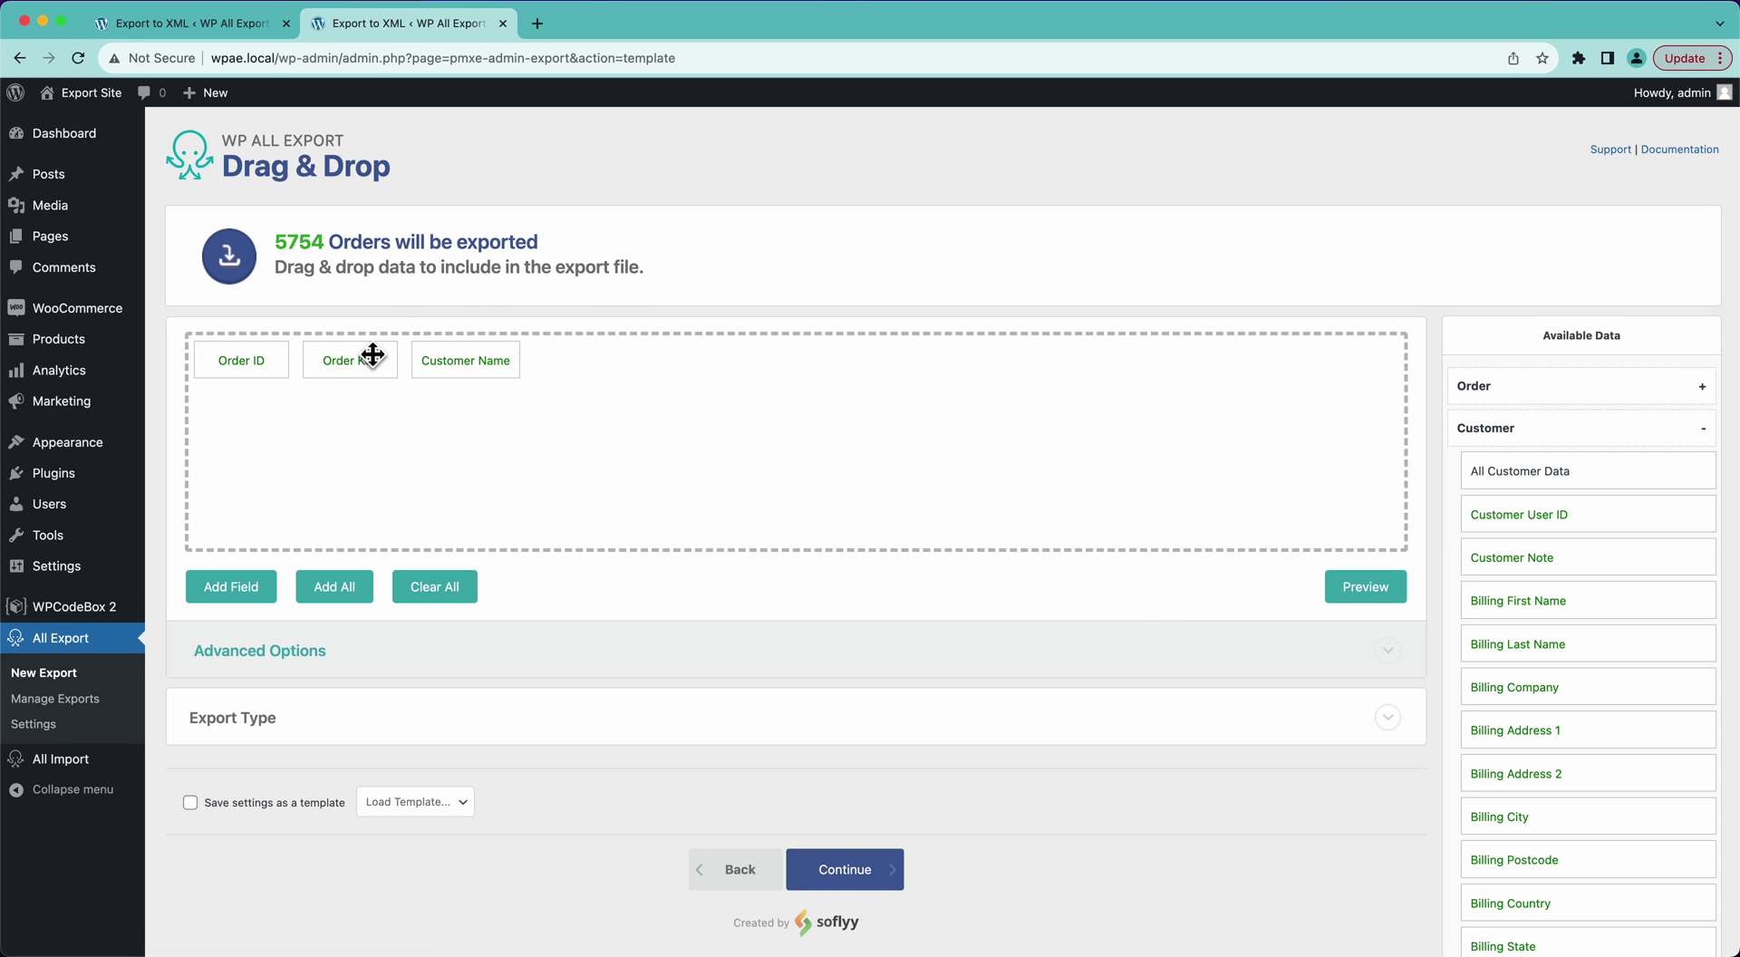
pyautogui.moveTo(369, 361); pyautogui.dragTo(556, 259)
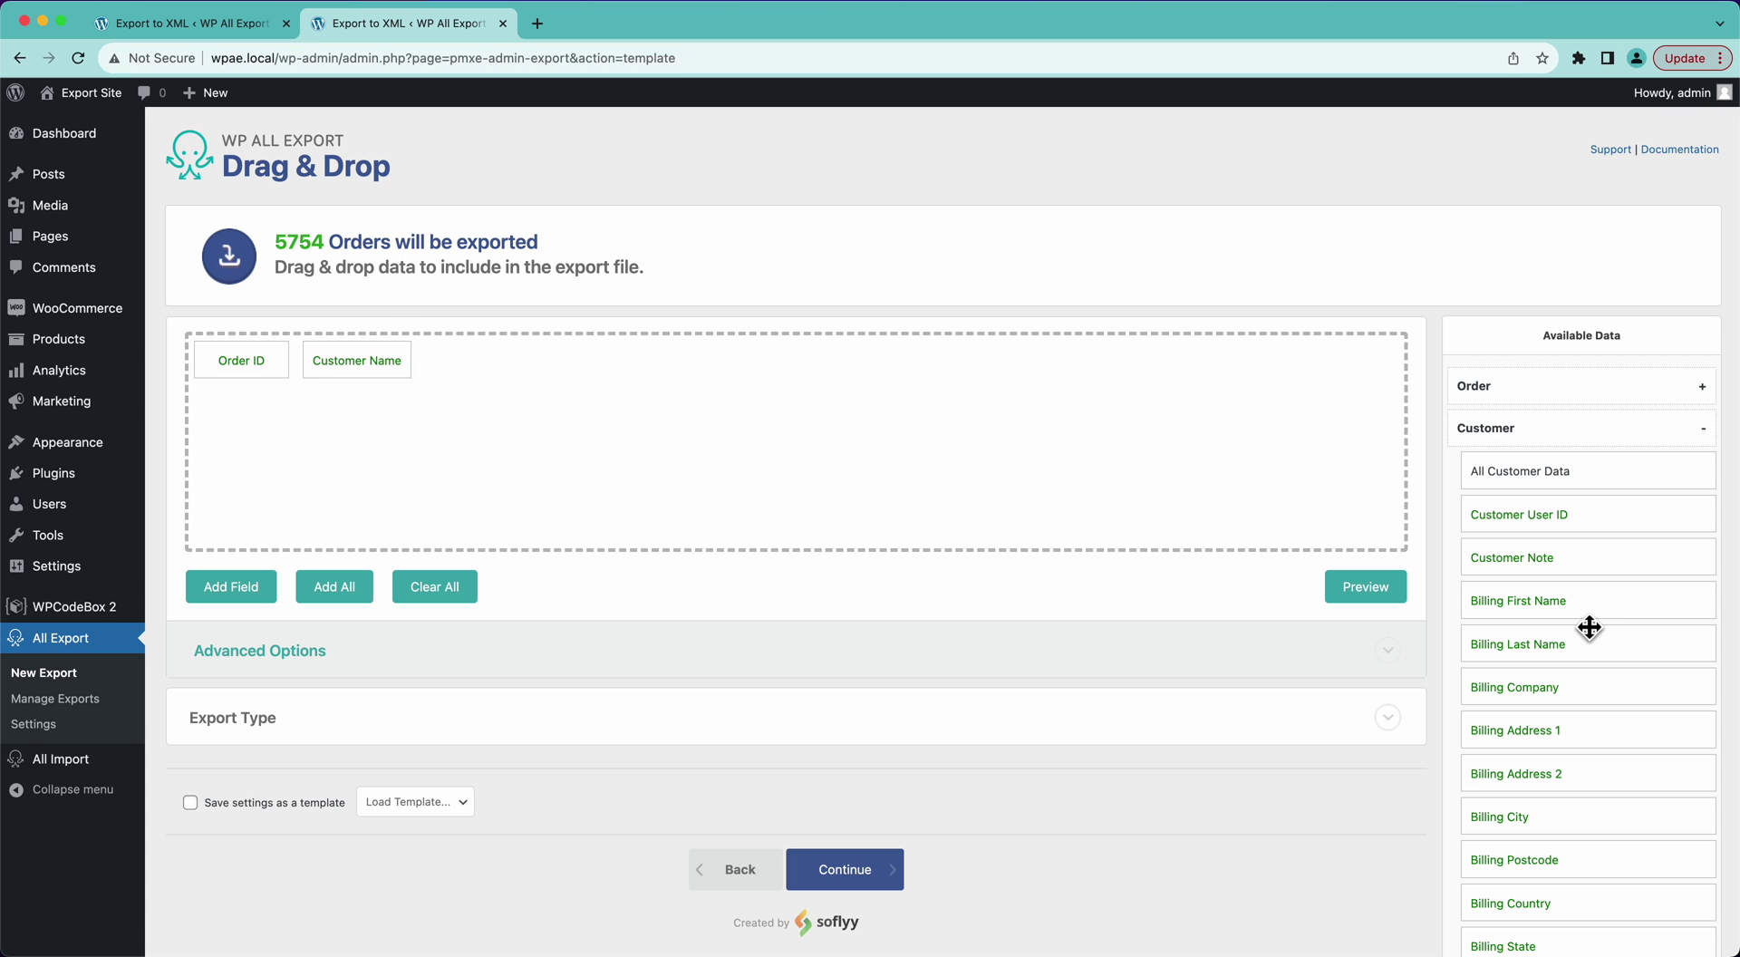
pyautogui.click(1519, 437)
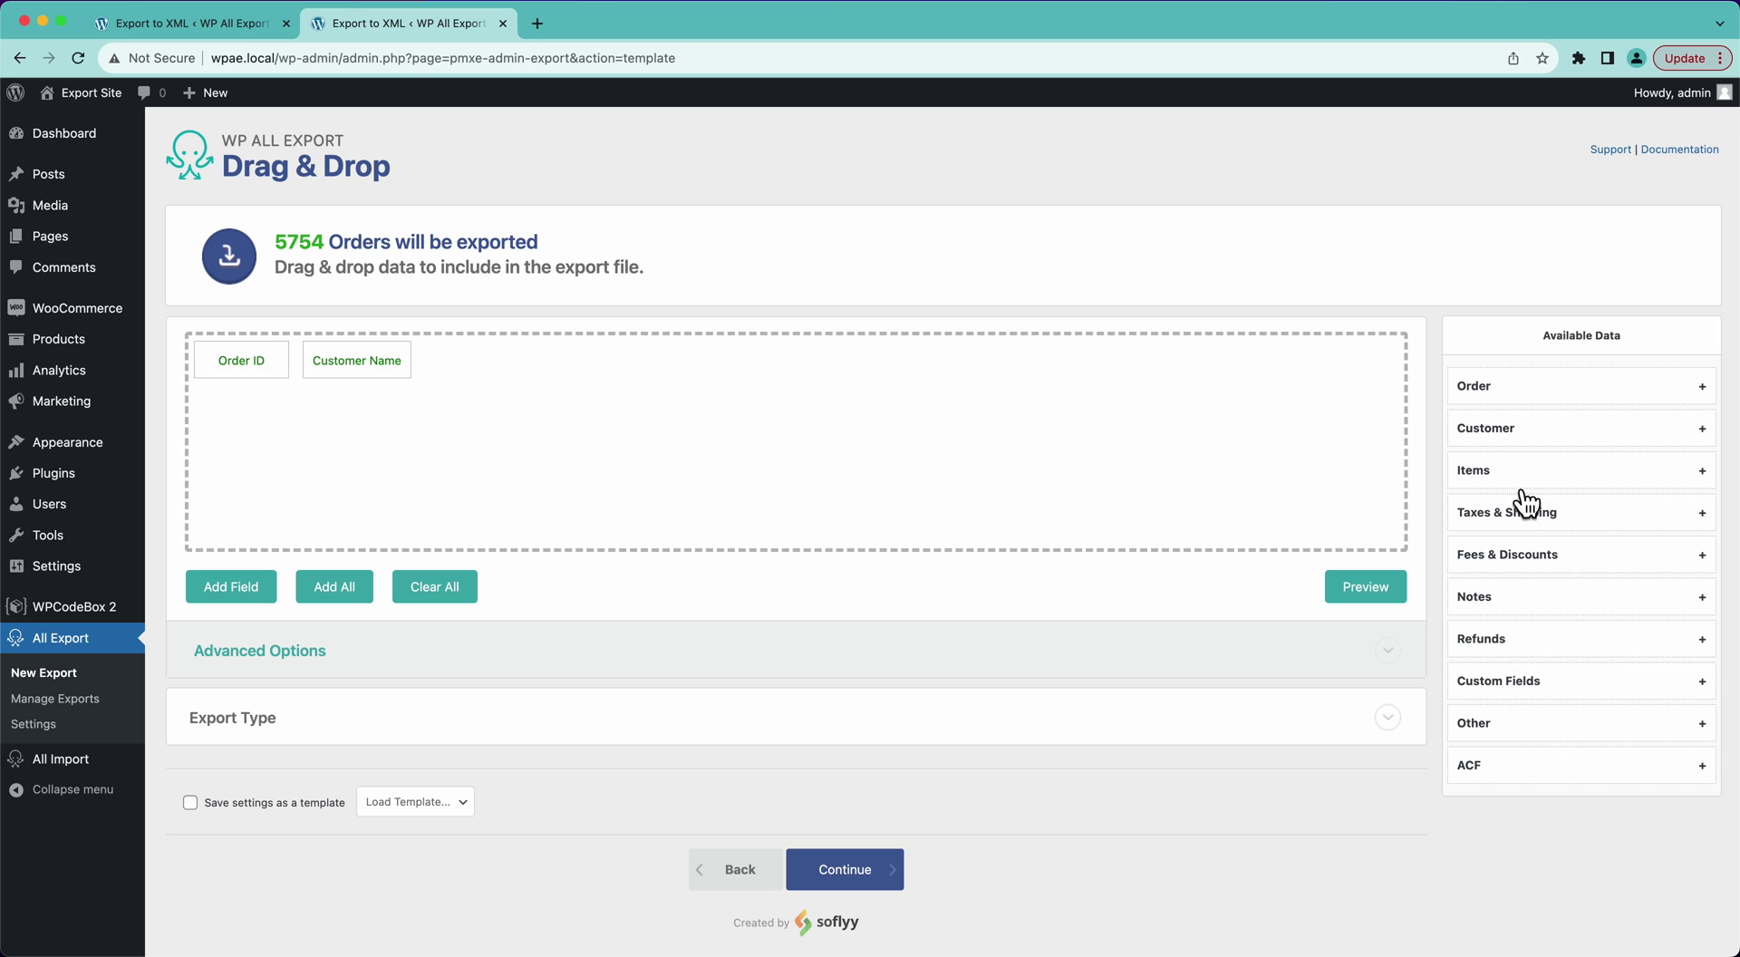
pyautogui.click(1511, 392)
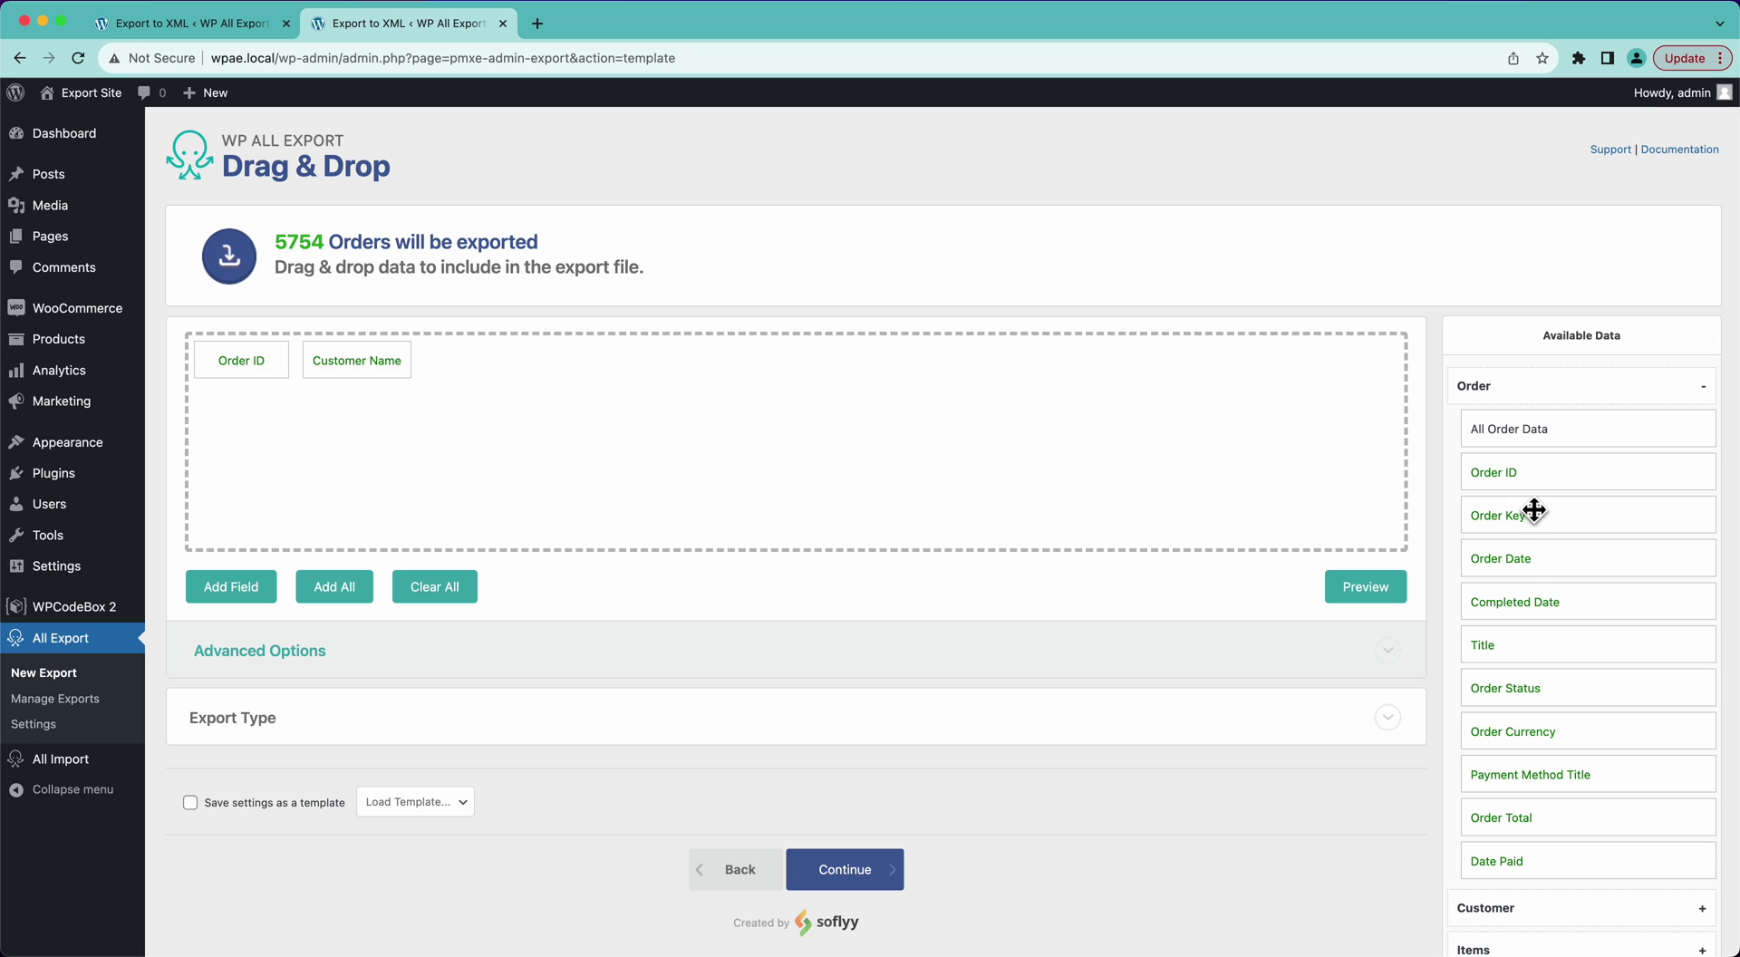
# - Add Completed Date and Order Total columns, ordering them Order ID, Customer Name, Completed Date, Order Total
pyautogui.moveTo(1524, 601); pyautogui.dragTo(791, 405)
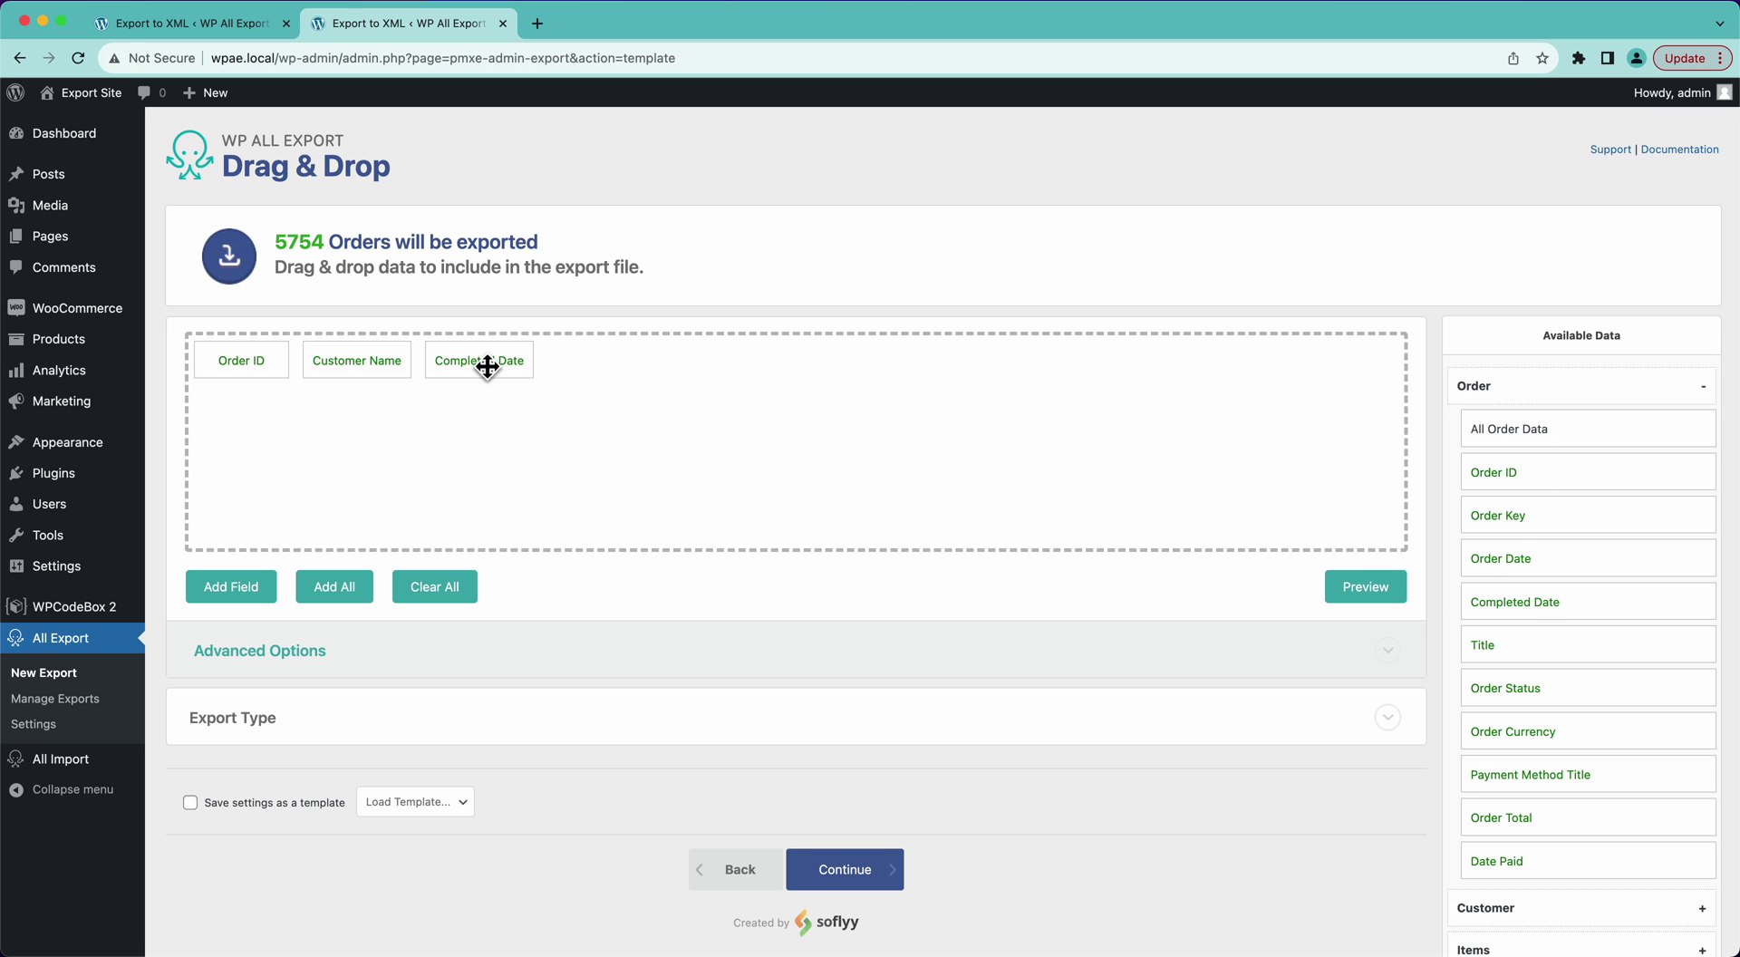
pyautogui.moveTo(485, 365); pyautogui.dragTo(352, 372)
pyautogui.scroll(-3, 1575, 584)
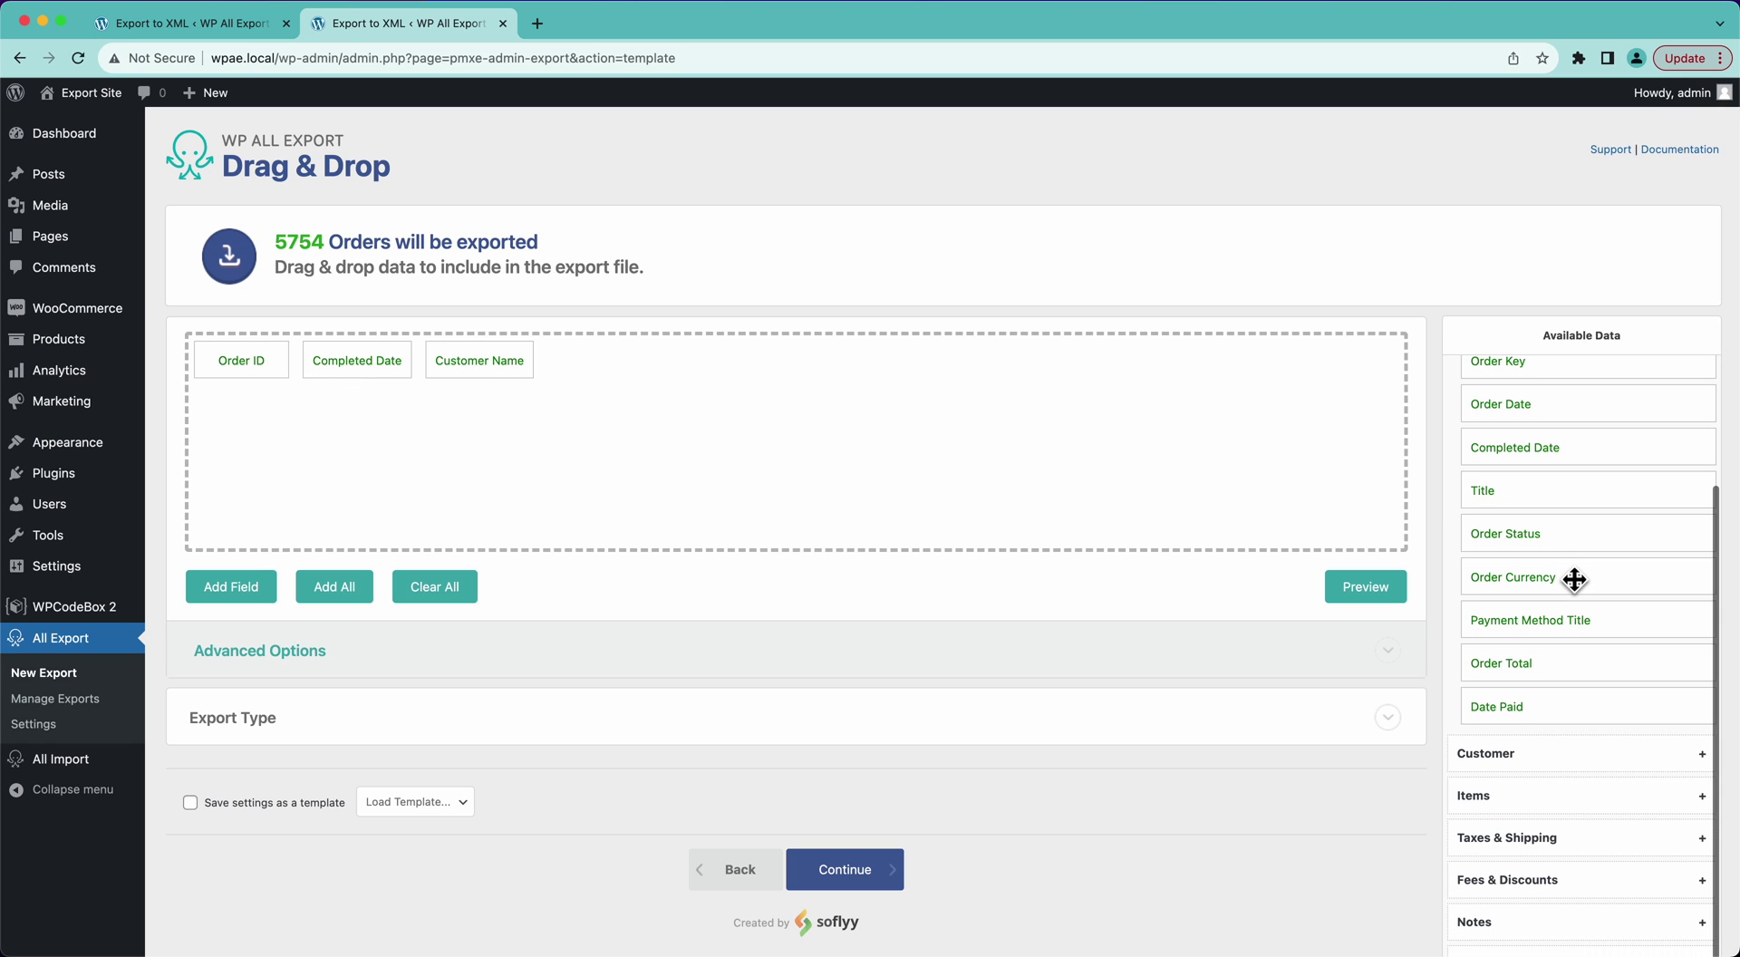
pyautogui.moveTo(1539, 680); pyautogui.dragTo(458, 376)
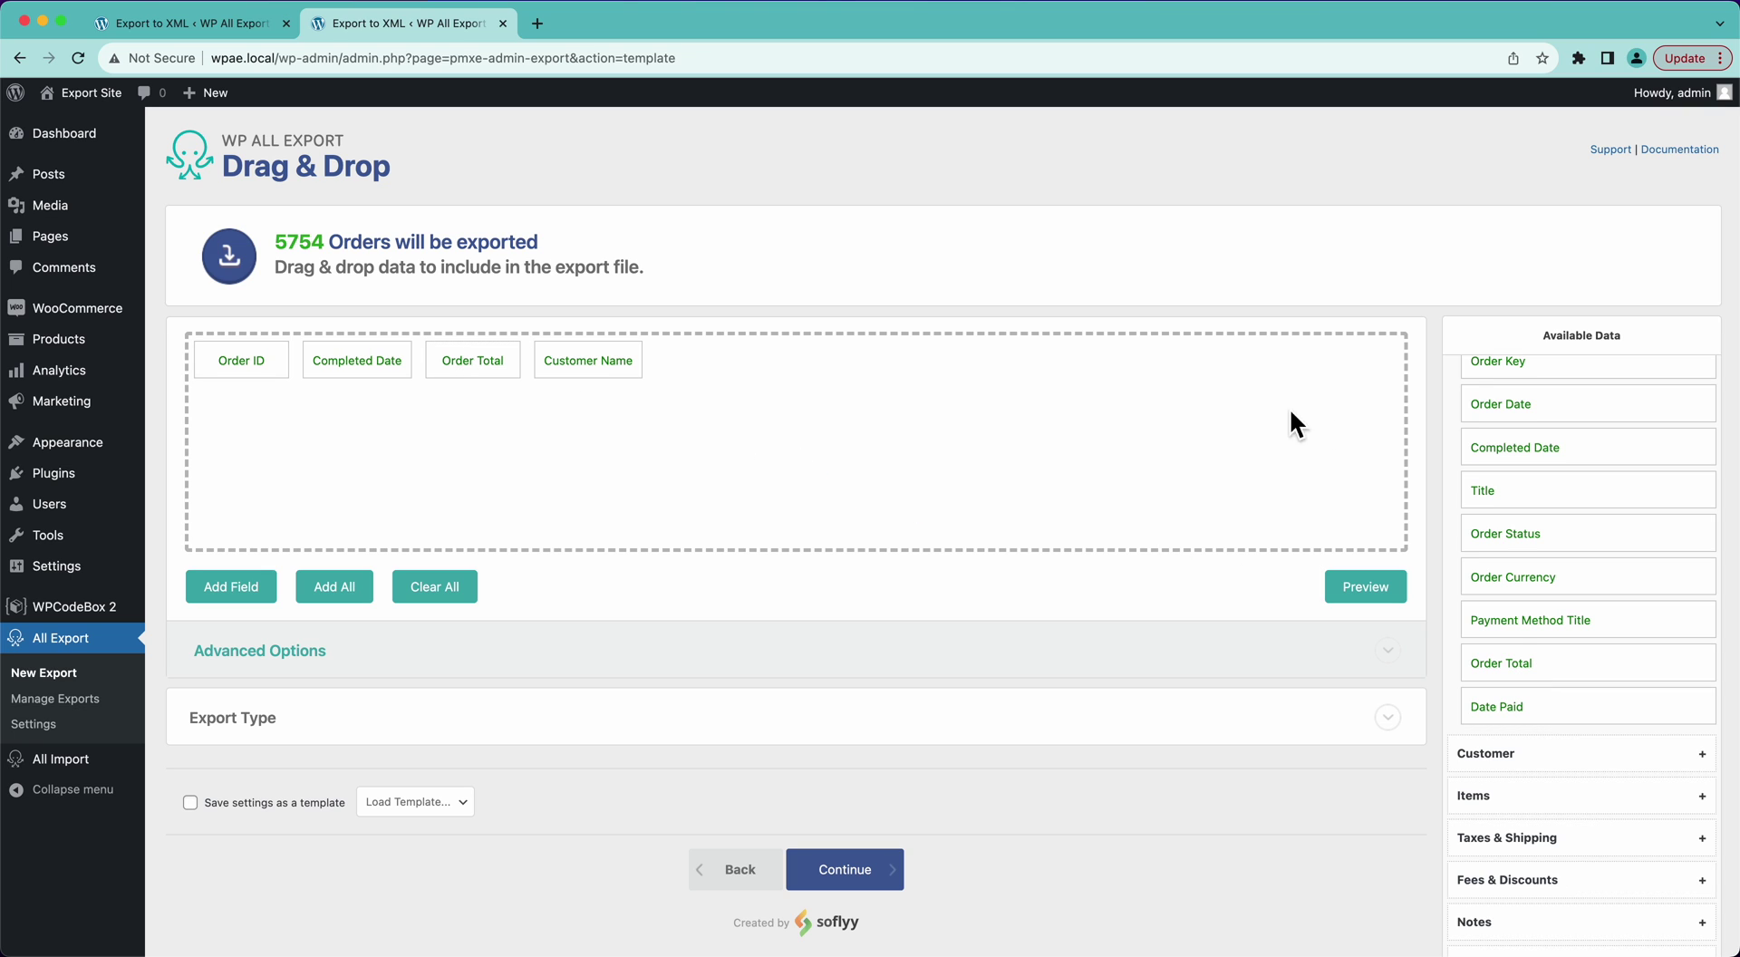
pyautogui.moveTo(601, 373); pyautogui.dragTo(299, 381)
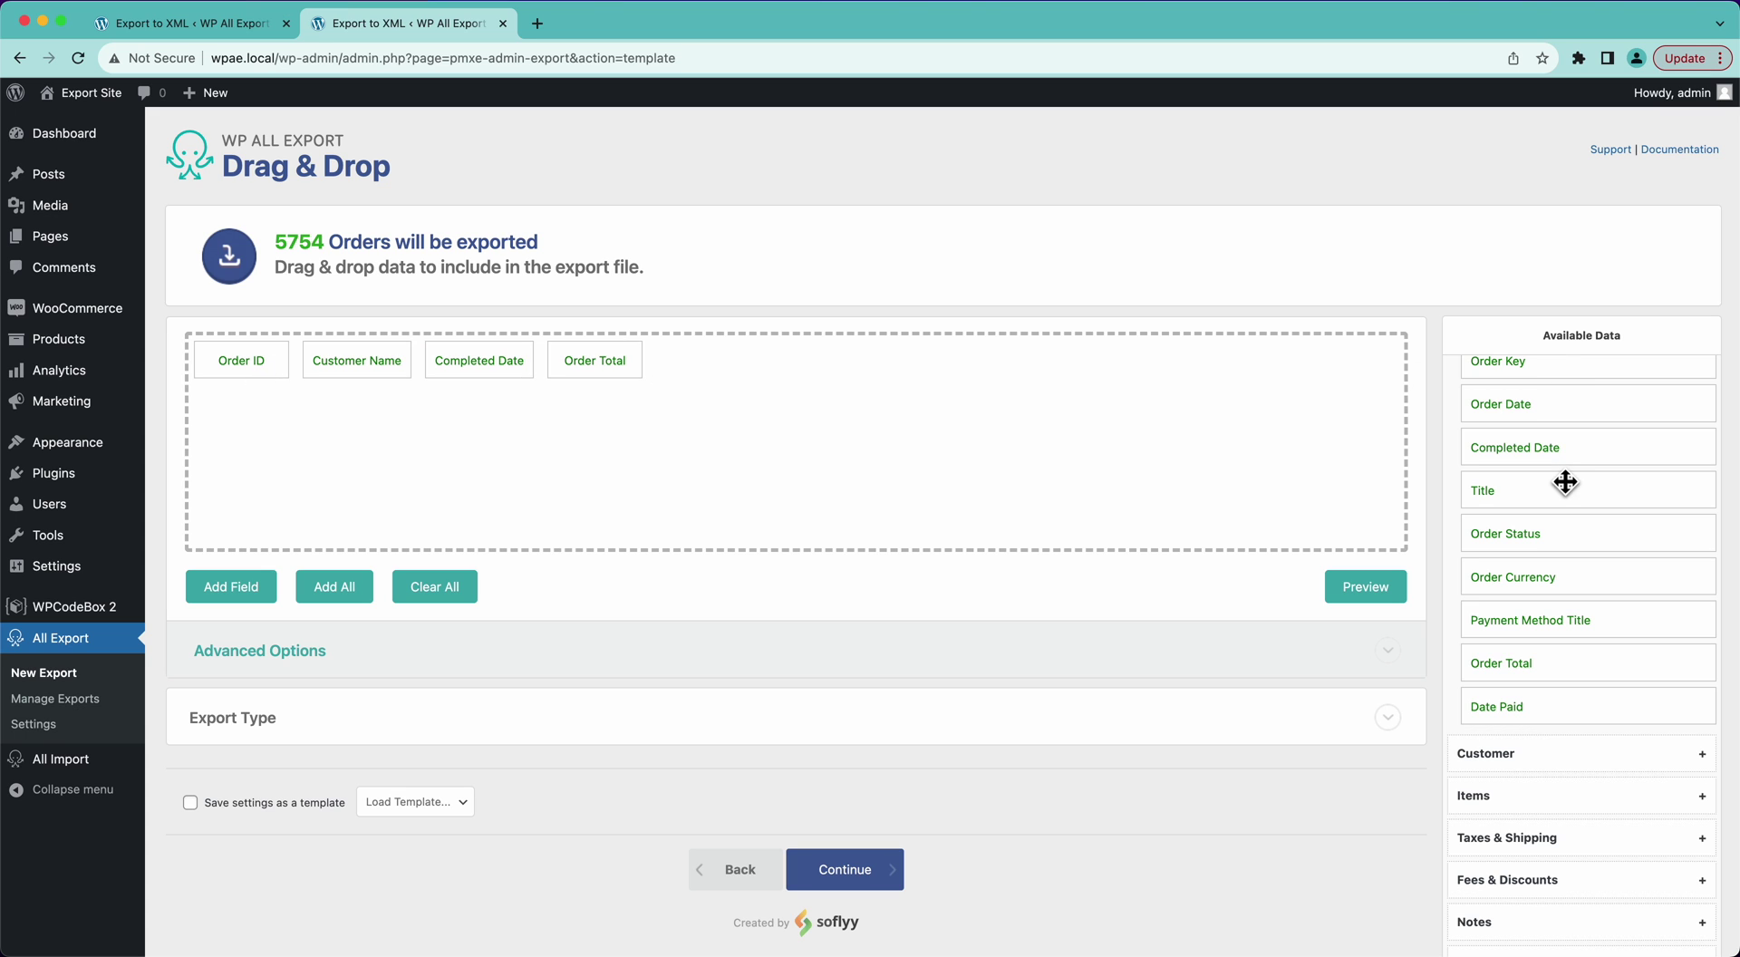
pyautogui.click(1526, 768)
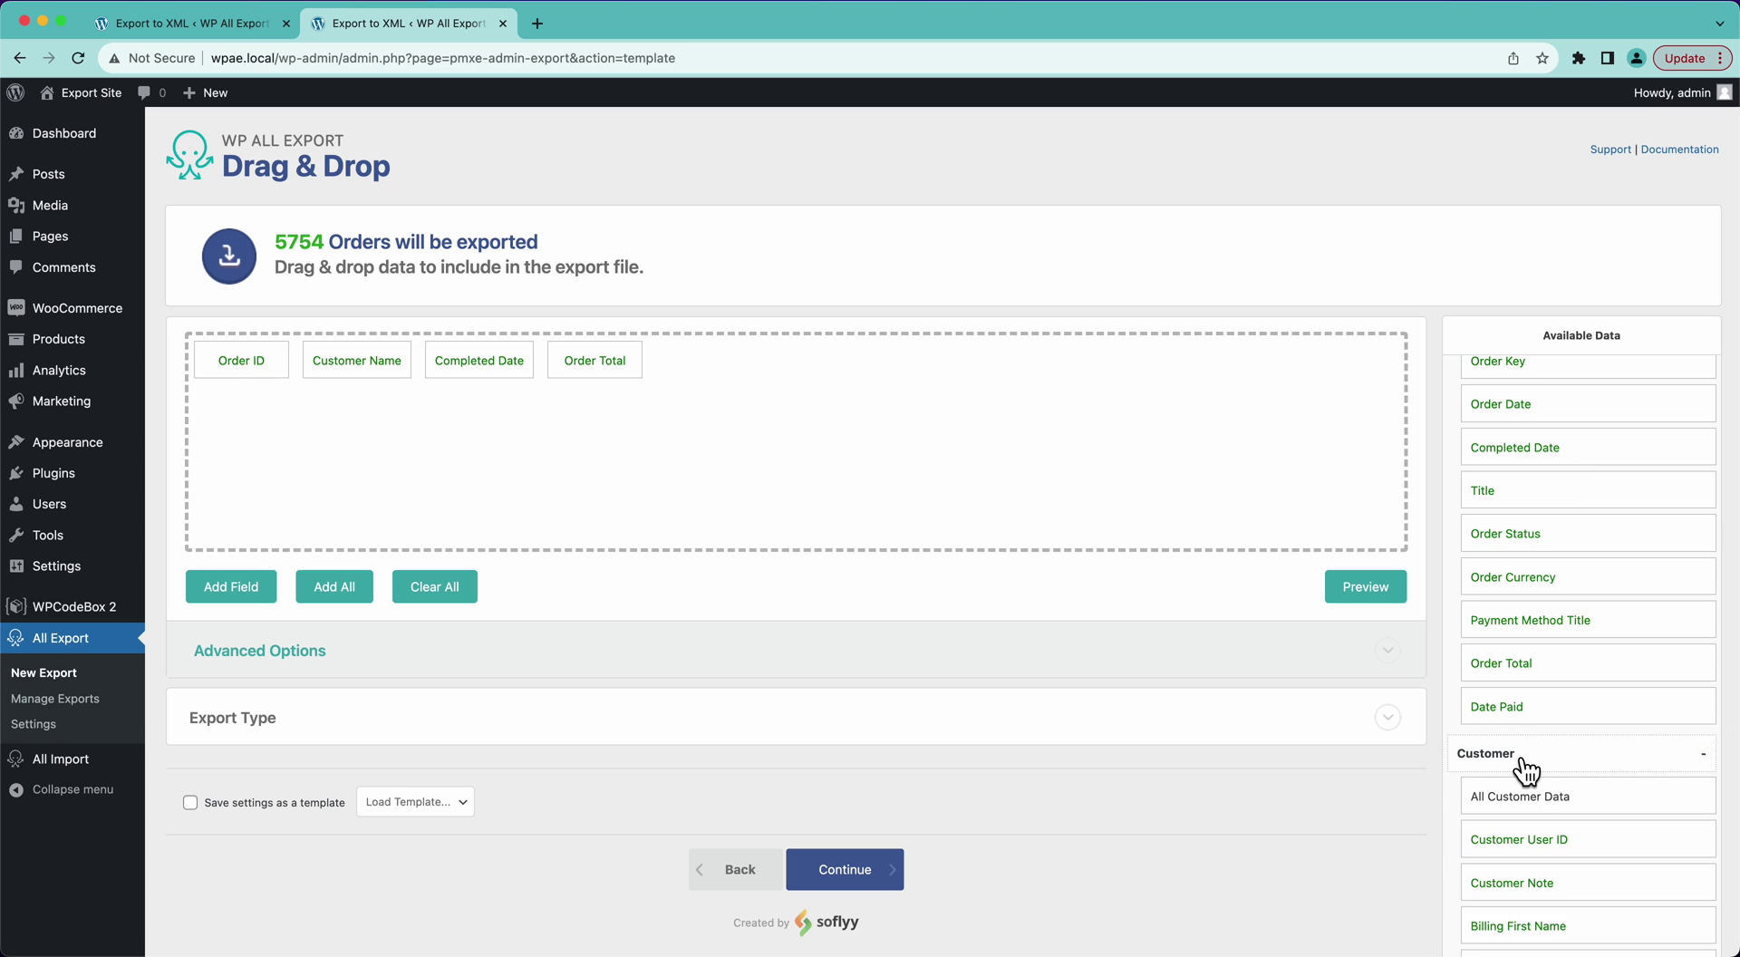
pyautogui.scroll(-4, 1525, 772)
pyautogui.scroll(-1, 1559, 666)
pyautogui.scroll(-2, 1565, 671)
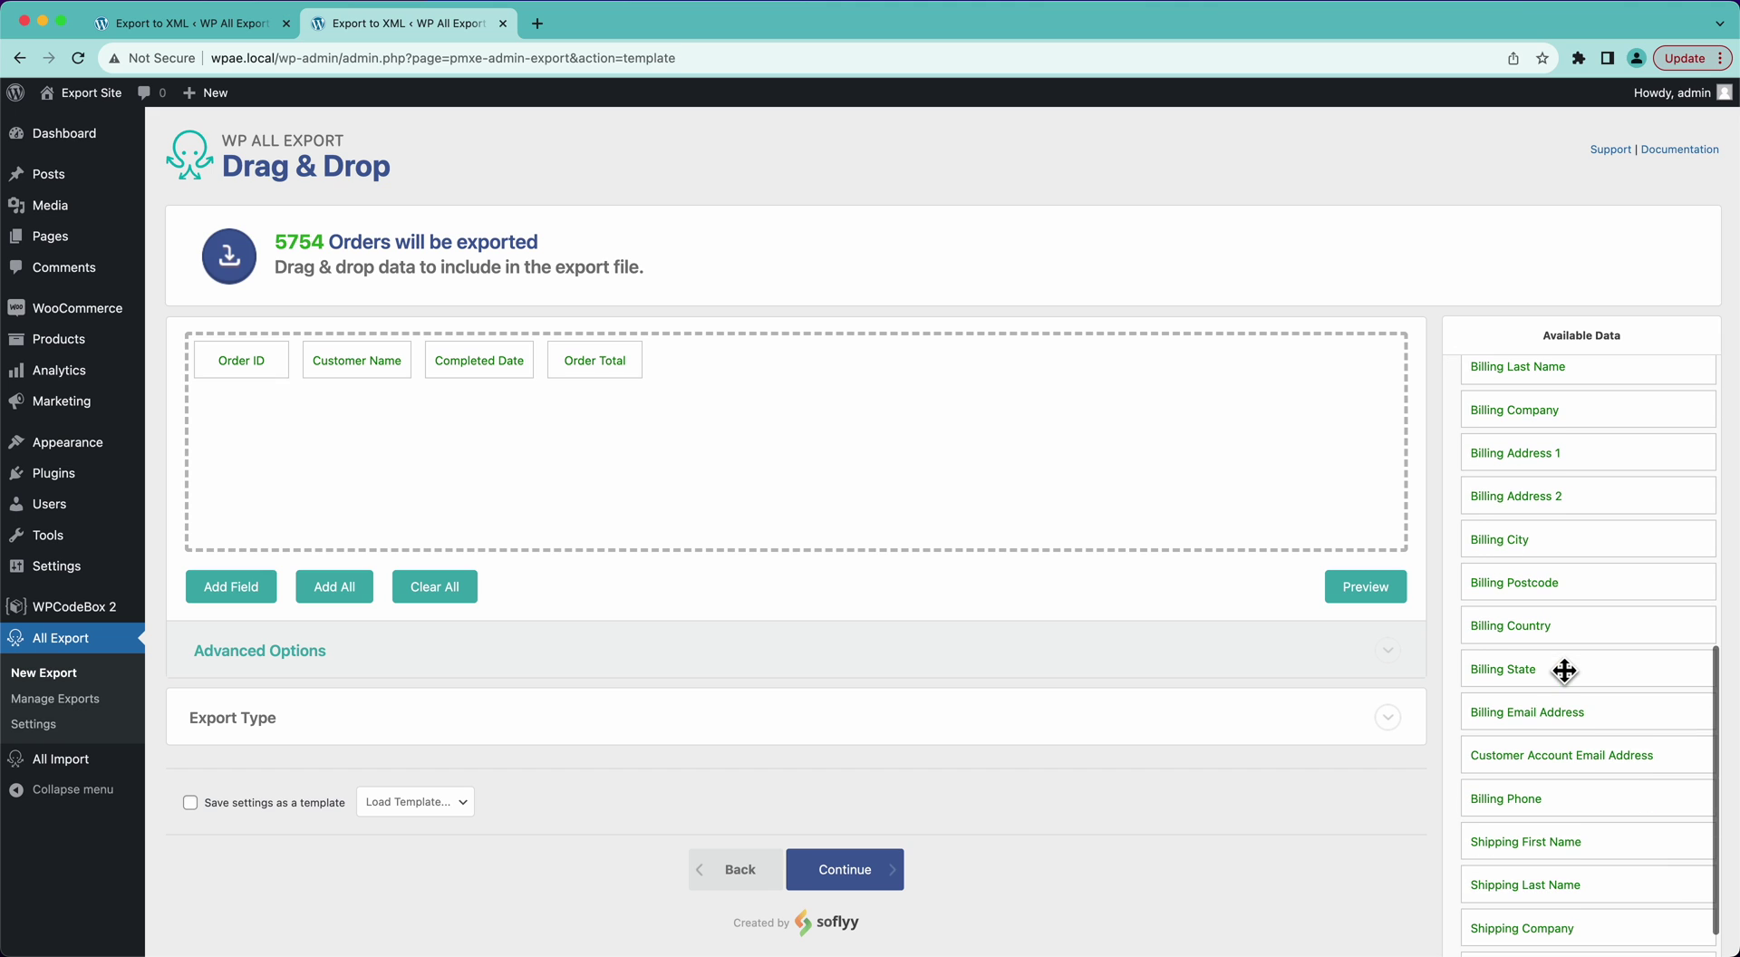
pyautogui.scroll(-3, 1565, 671)
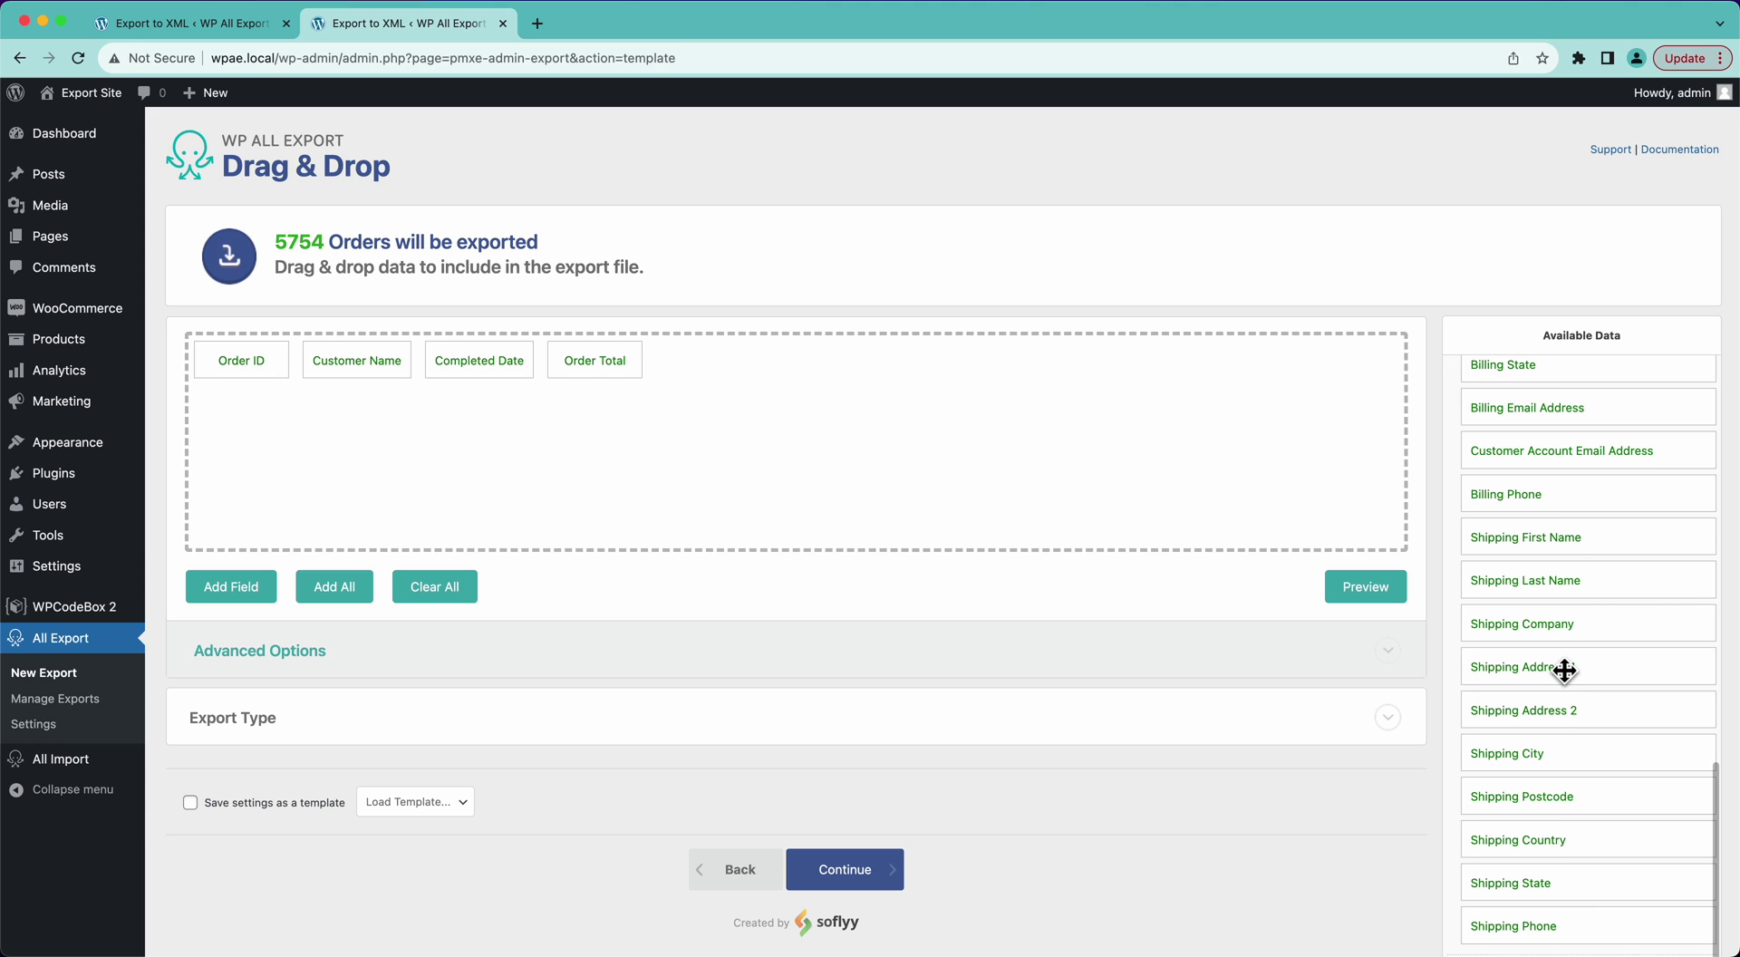
pyautogui.scroll(-1, 1565, 671)
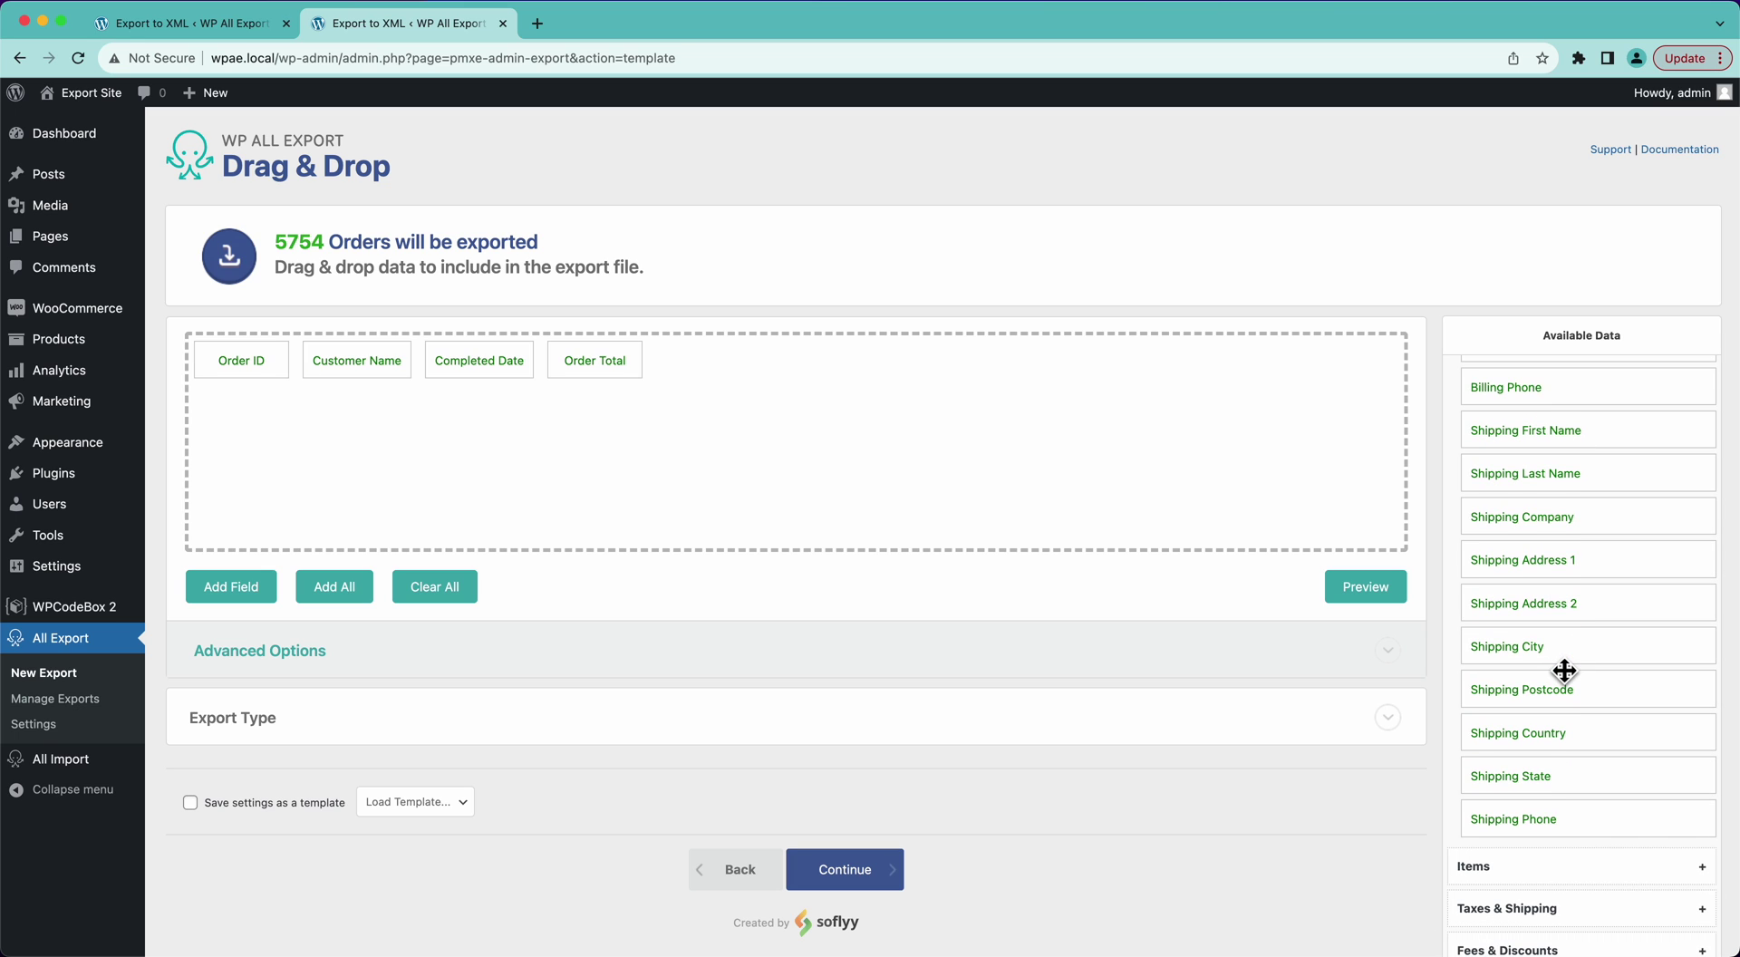
pyautogui.click(250, 594)
# - Start a custom field with {Billing Address 1} and {Billing City}, separated by commas
pyautogui.click(575, 391)
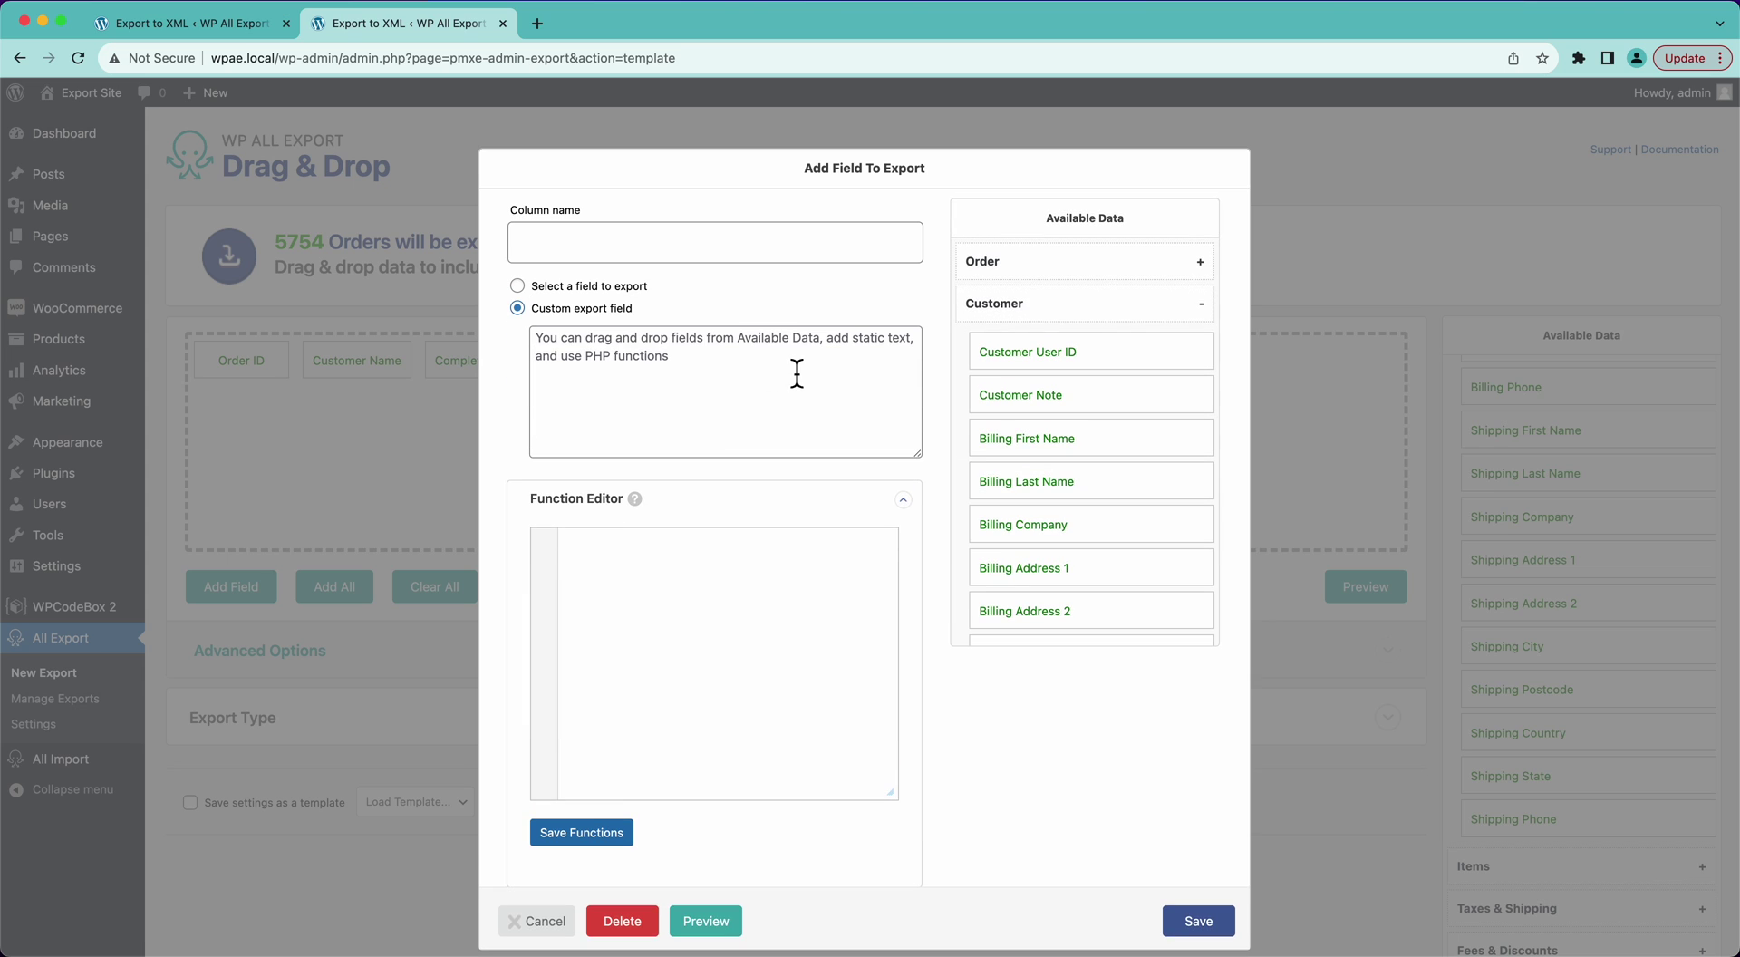
pyautogui.scroll(-3, 1050, 496)
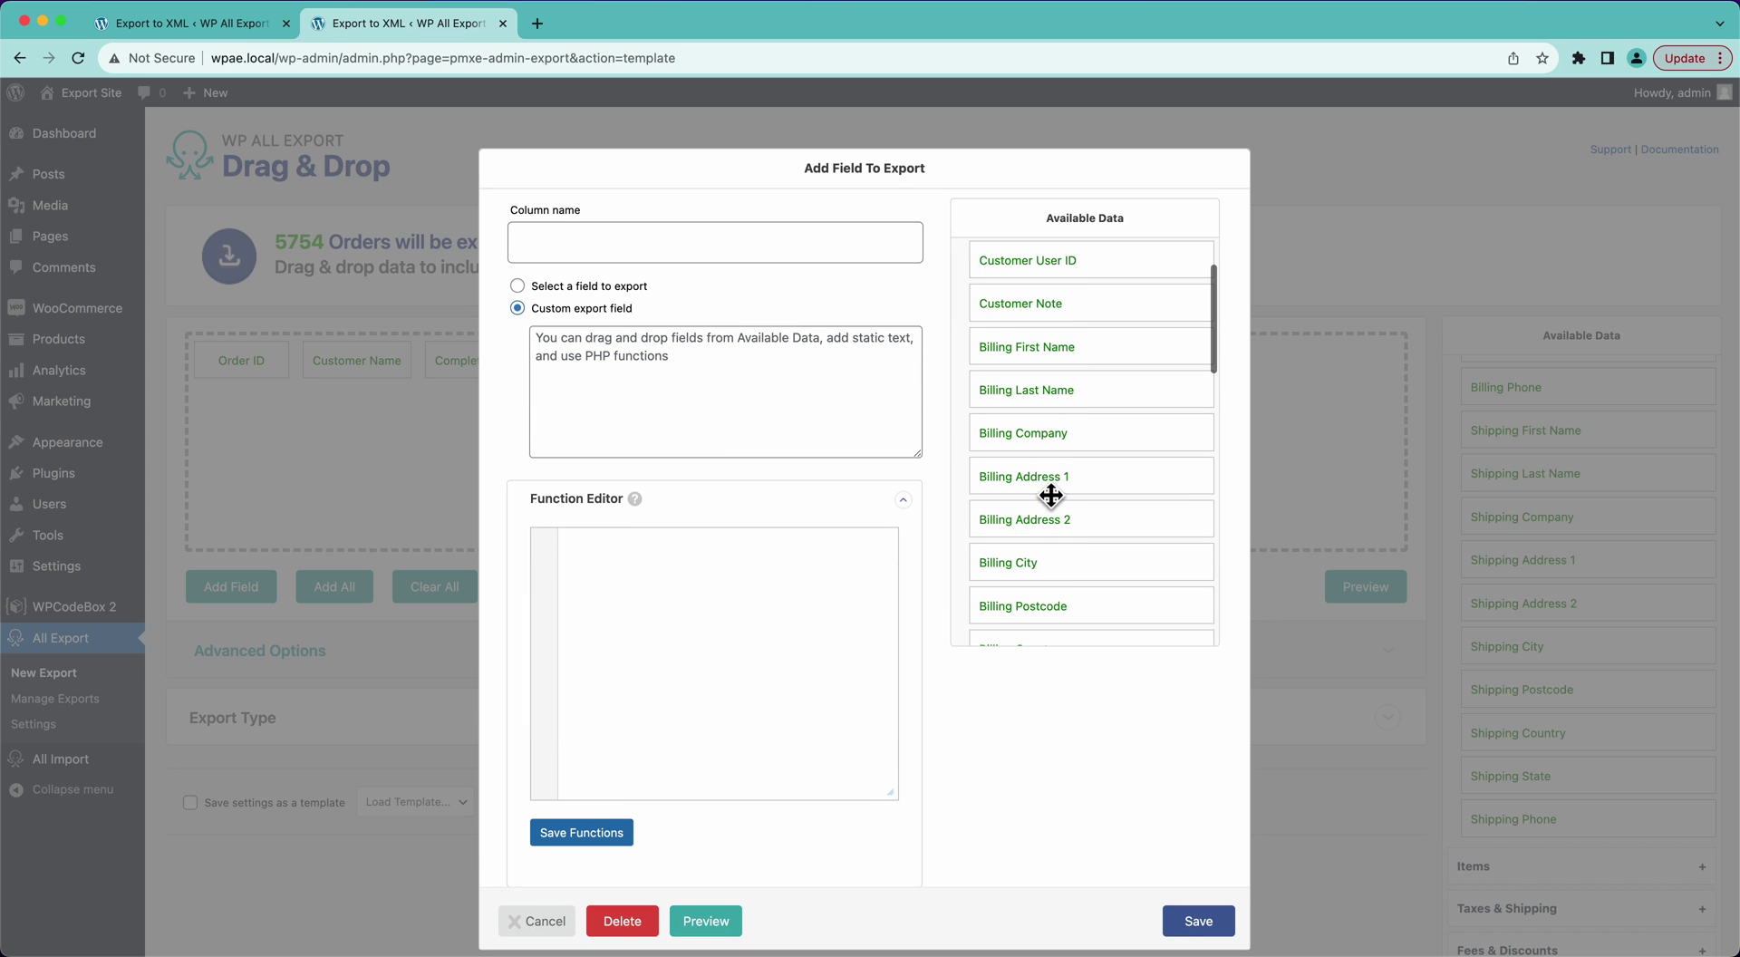
pyautogui.moveTo(807, 395); pyautogui.dragTo(807, 397)
pyautogui.click(820, 405)
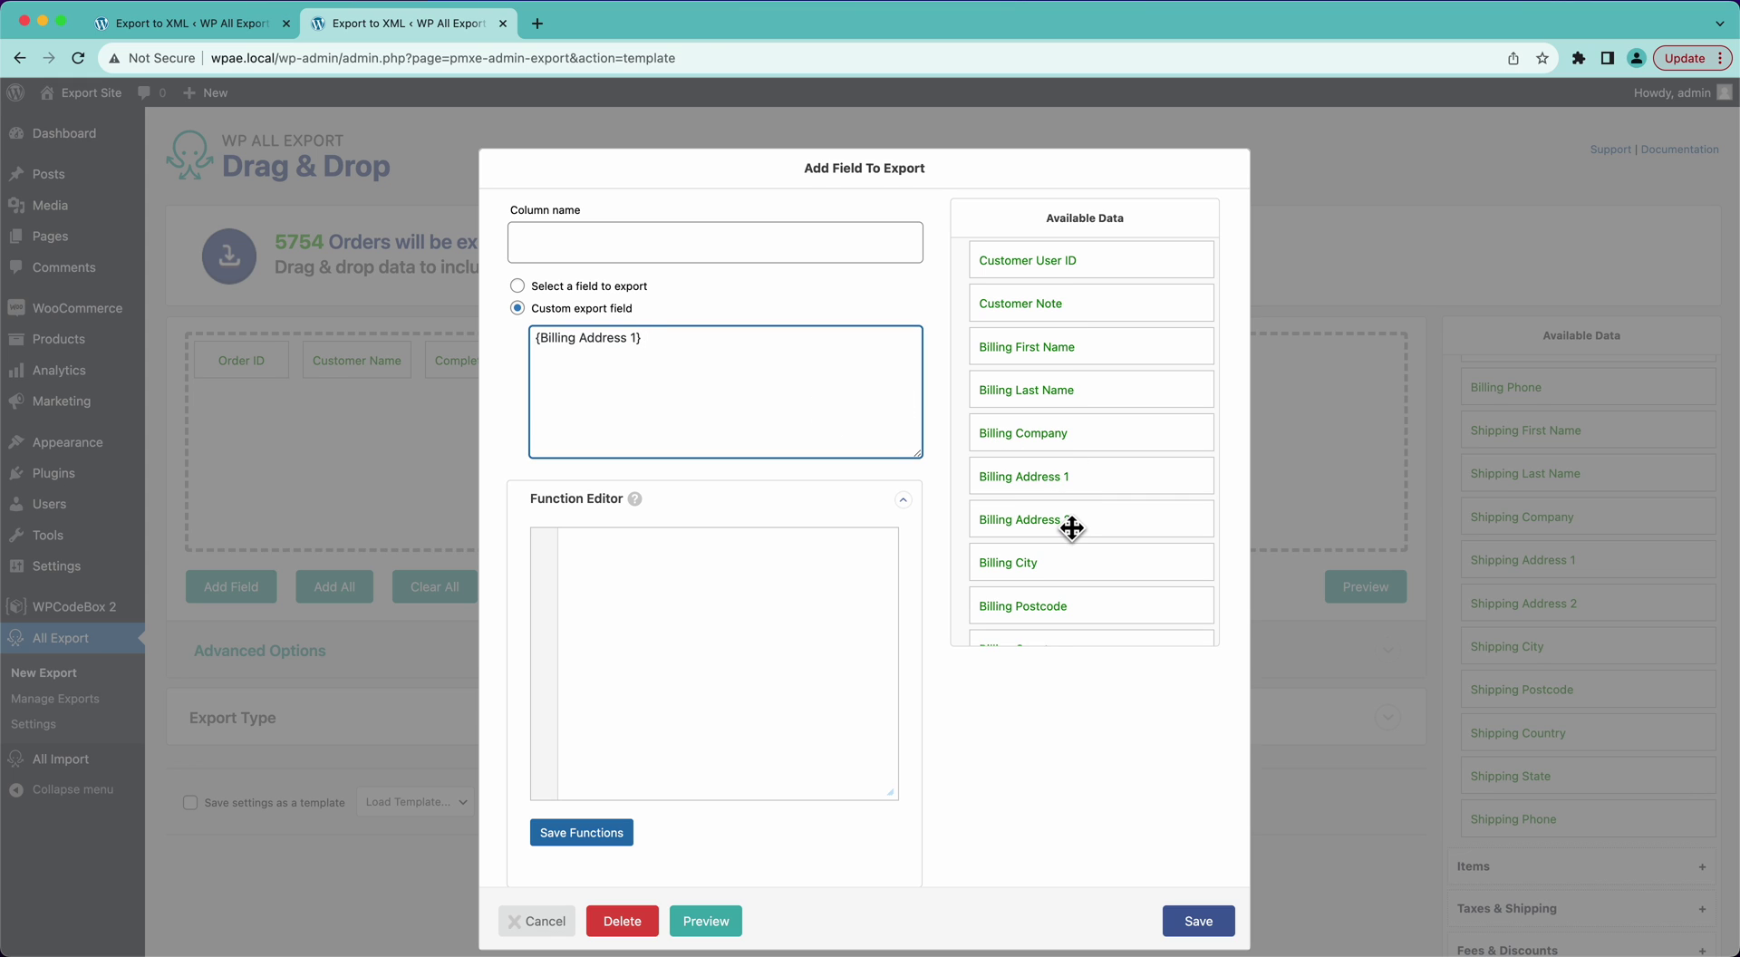
pyautogui.scroll(-2, 1071, 528)
pyautogui.moveTo(1025, 489); pyautogui.dragTo(872, 442)
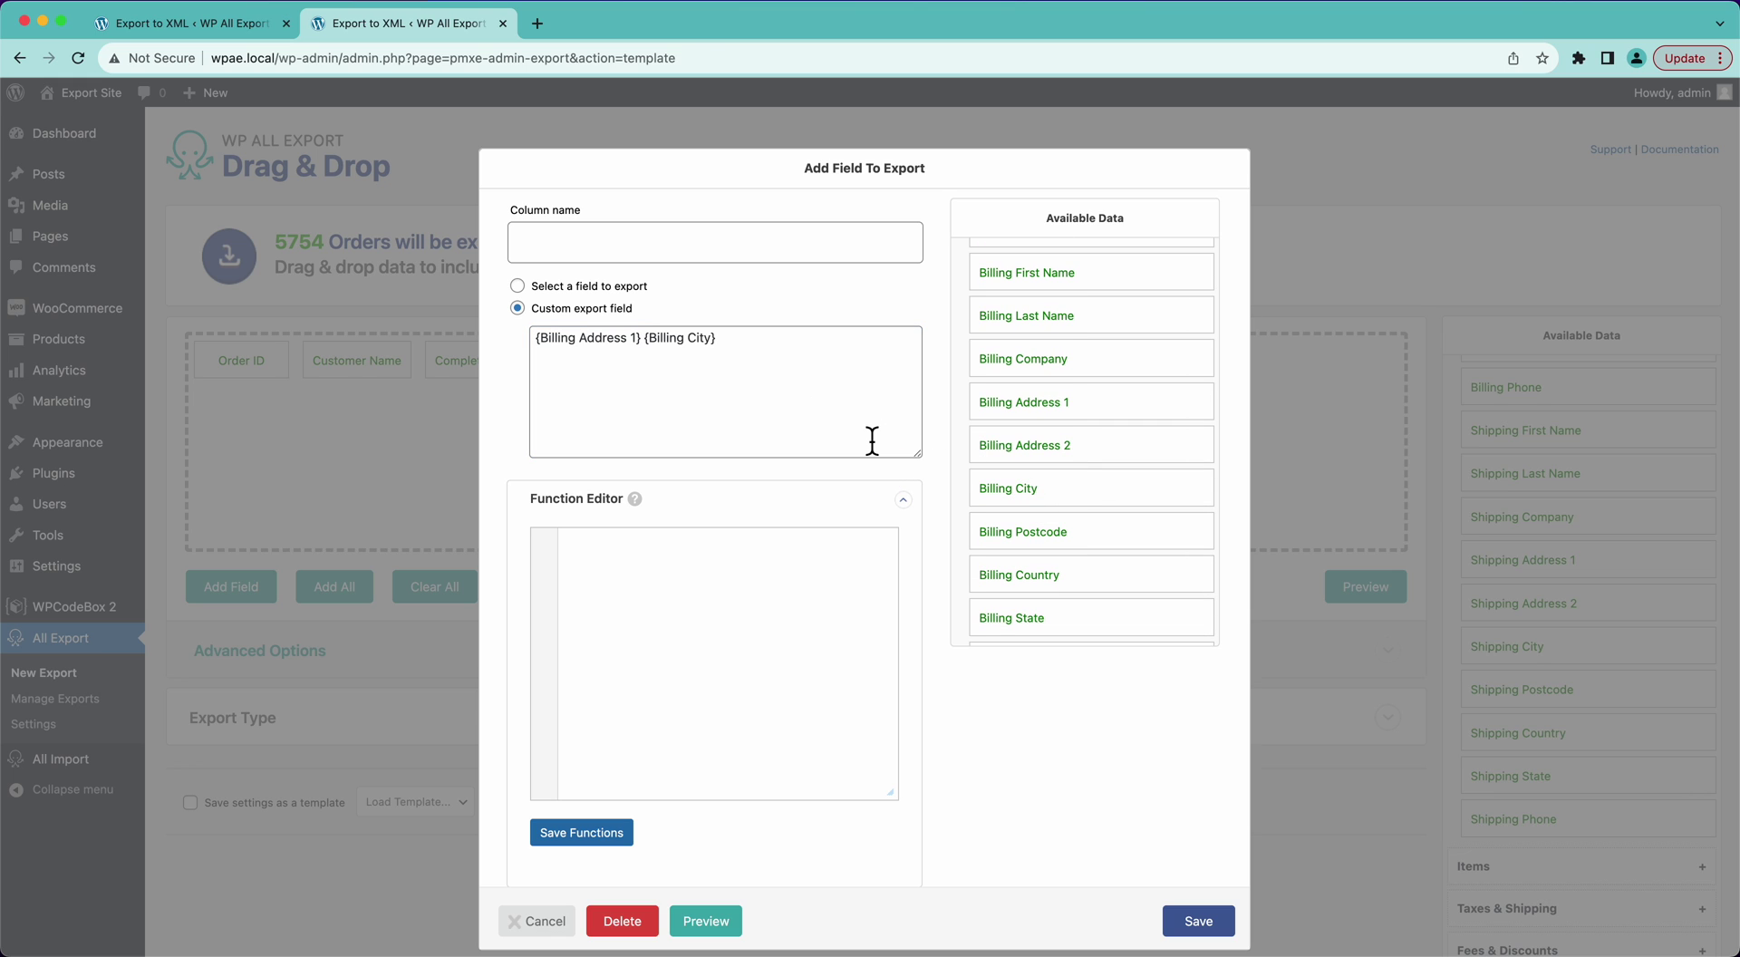
pyautogui.click(872, 442)
pyautogui.press('Left')
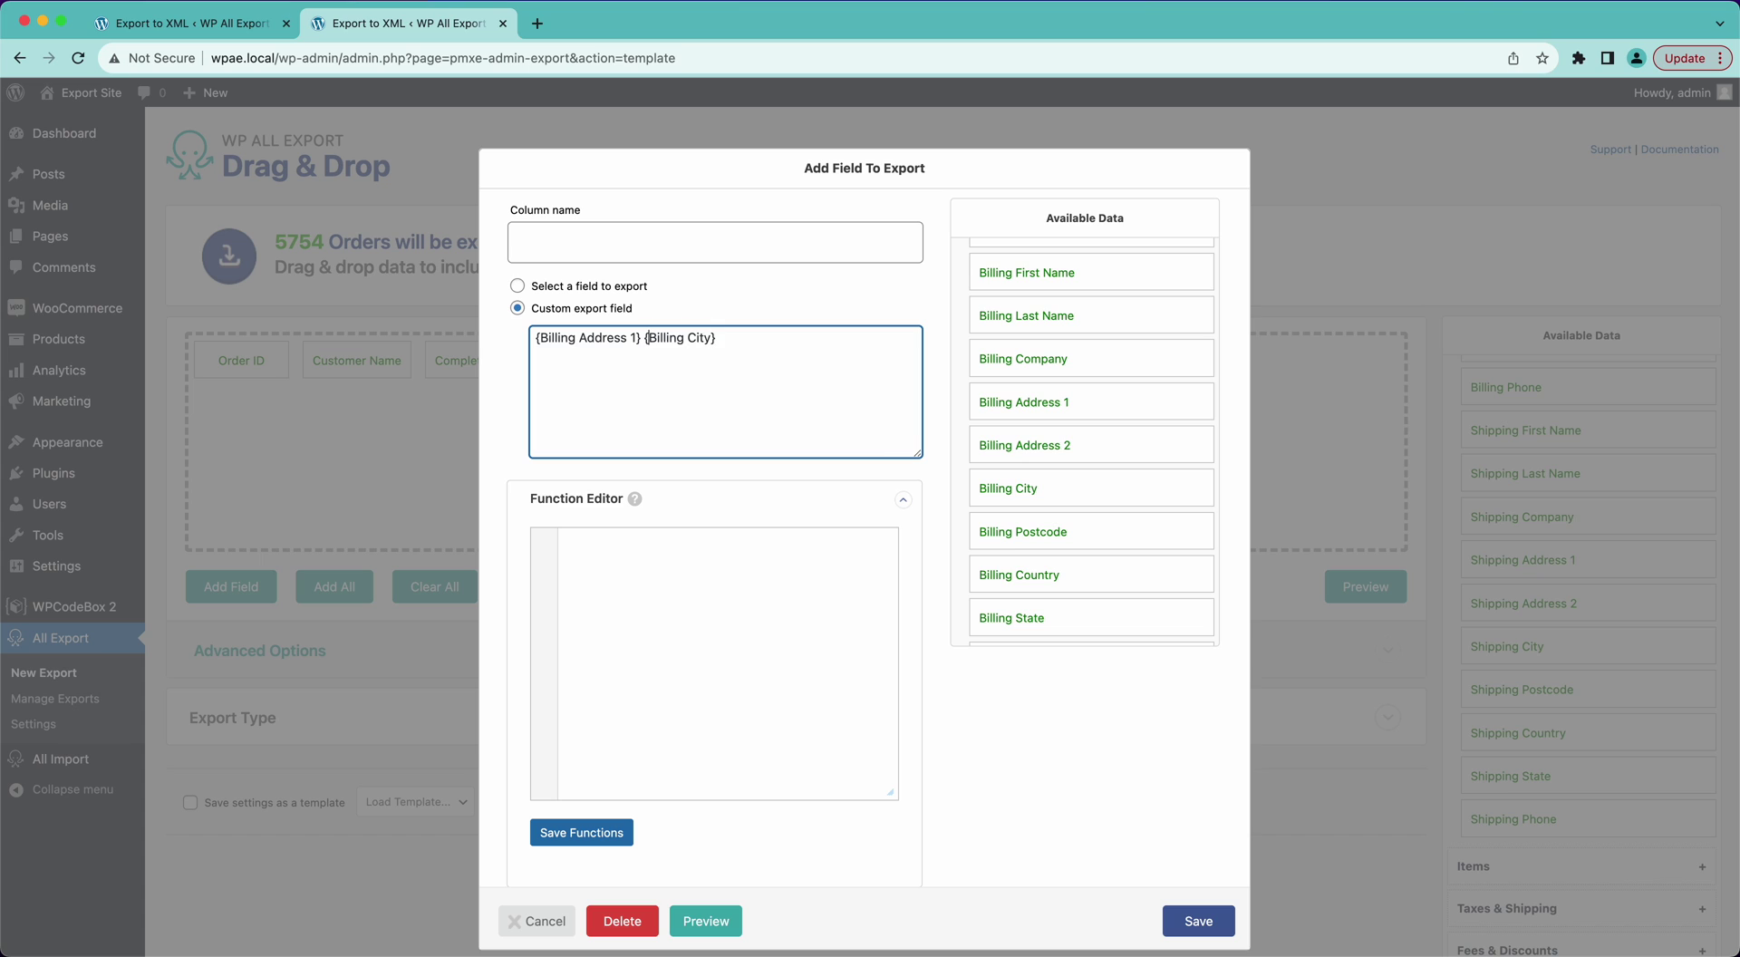
pyautogui.press('Left')
pyautogui.write(',')
pyautogui.press('End')
pyautogui.write(',')
# - Append {Billing State} and {Billing Postcode} and save the field as Billing Address
pyautogui.moveTo(1033, 574); pyautogui.dragTo(828, 381)
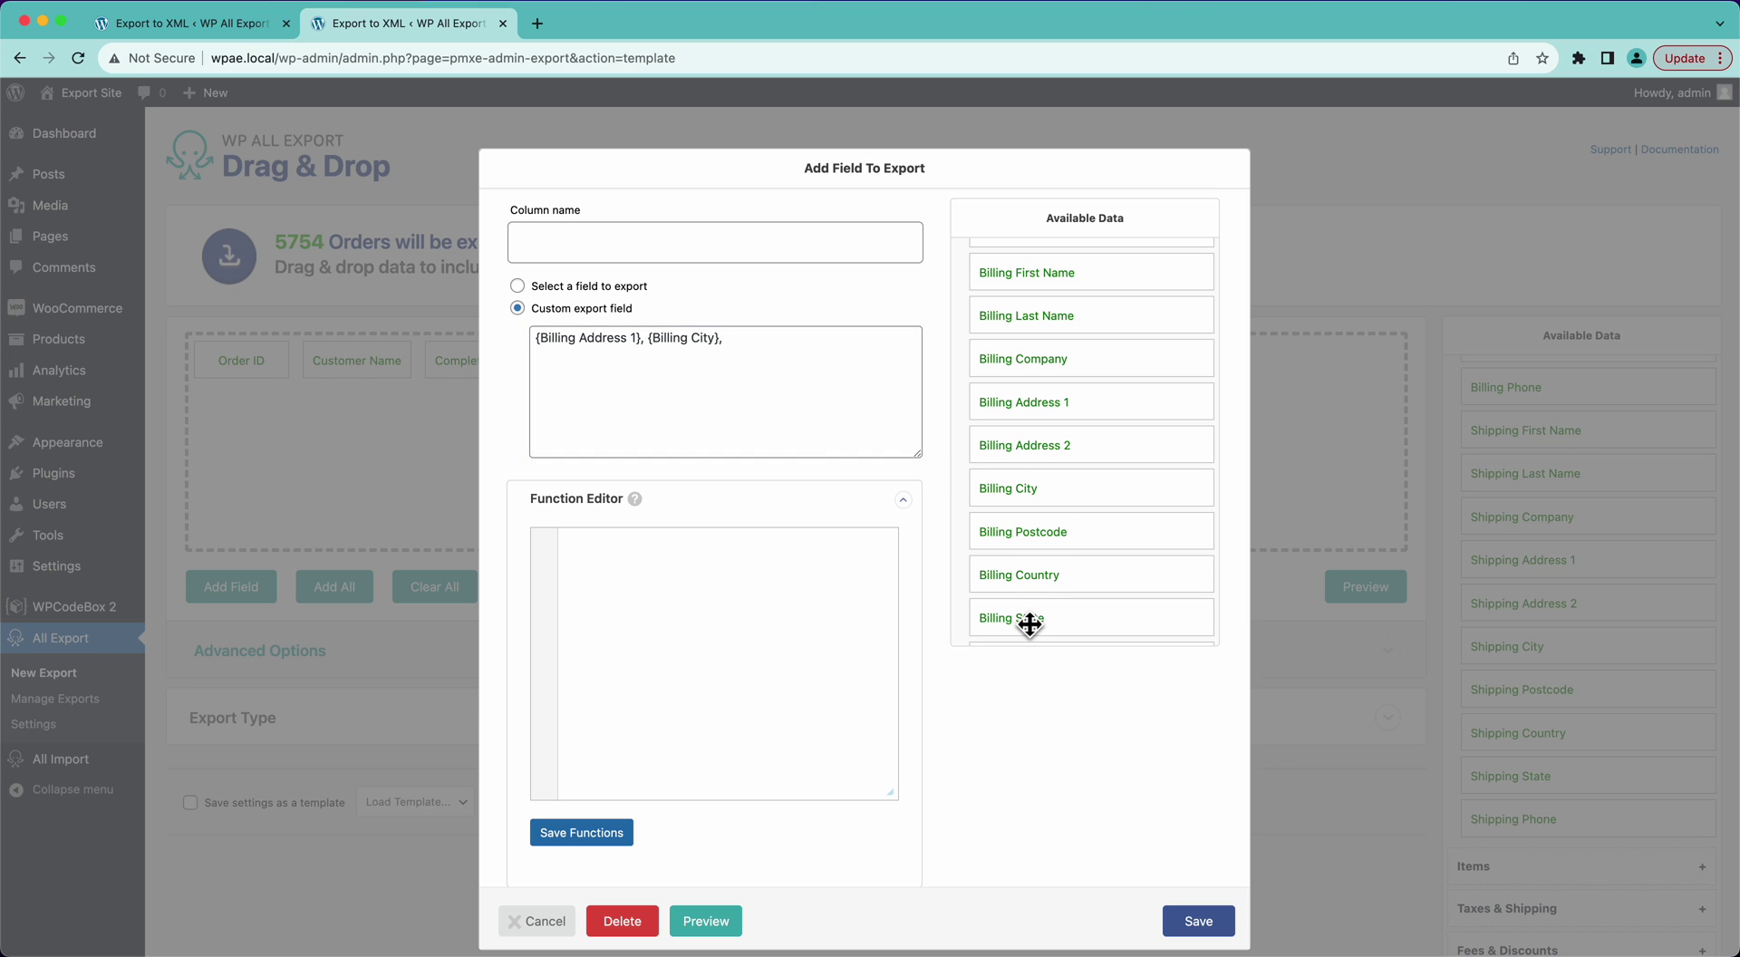
pyautogui.moveTo(1030, 619); pyautogui.dragTo(809, 351)
pyautogui.click(808, 352)
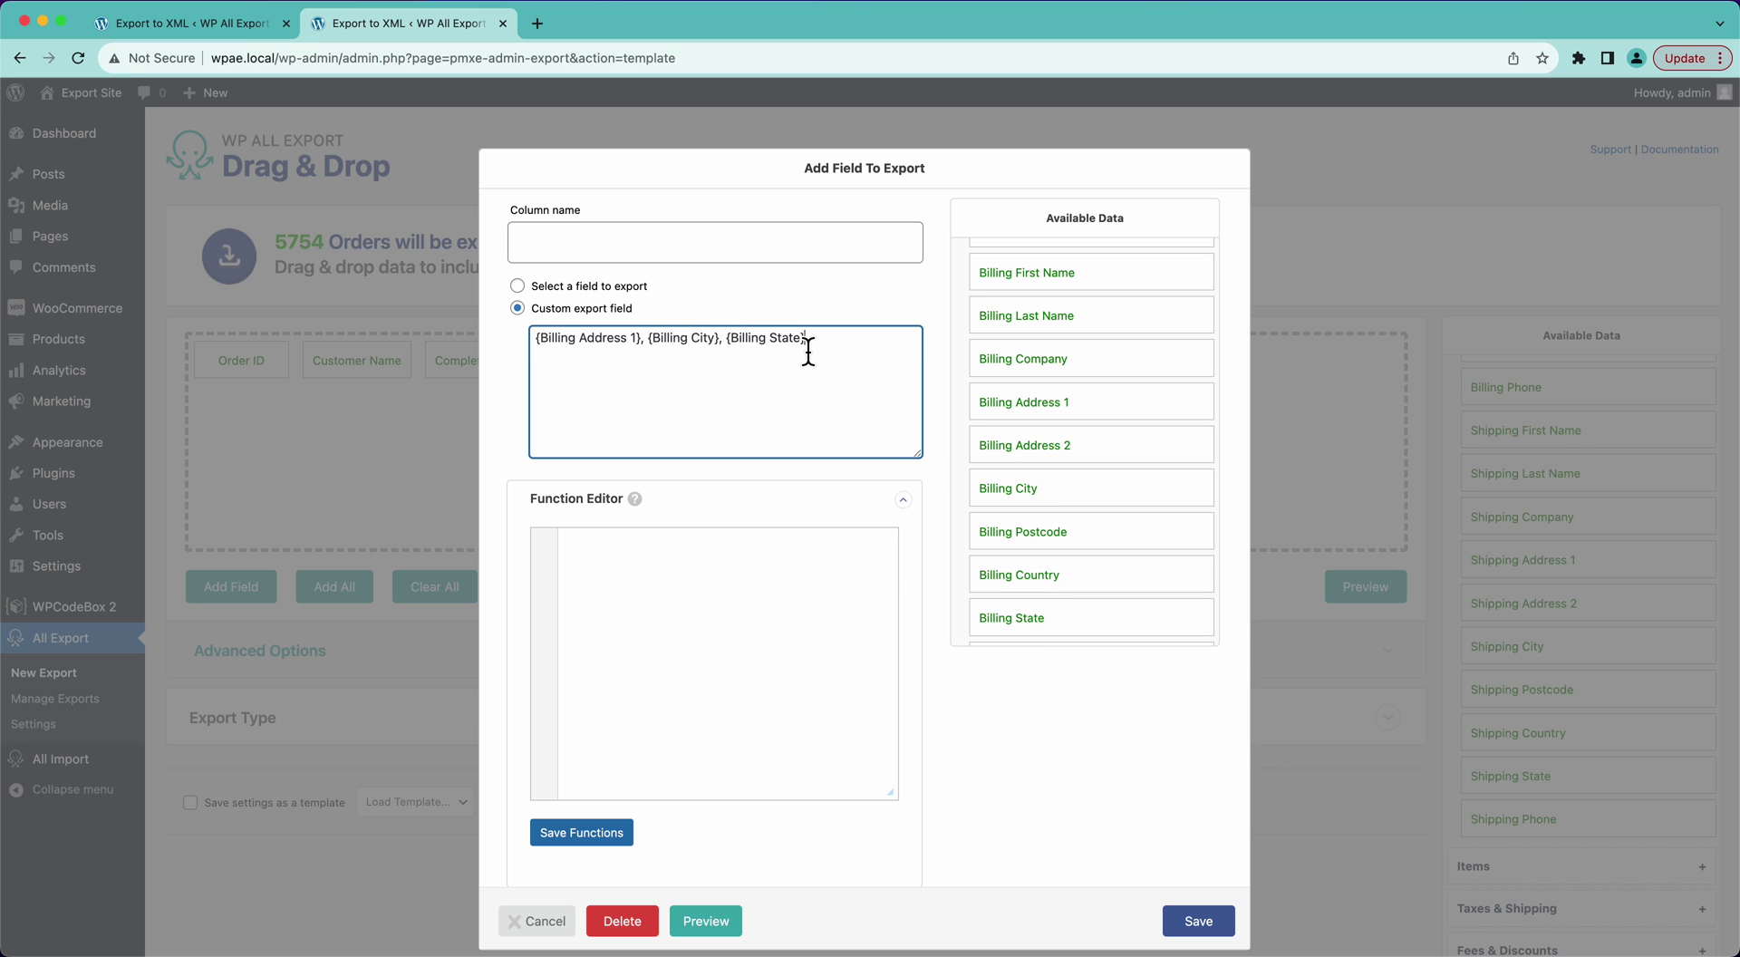
pyautogui.write(',')
pyautogui.moveTo(1005, 537); pyautogui.dragTo(873, 369)
pyautogui.click(716, 242)
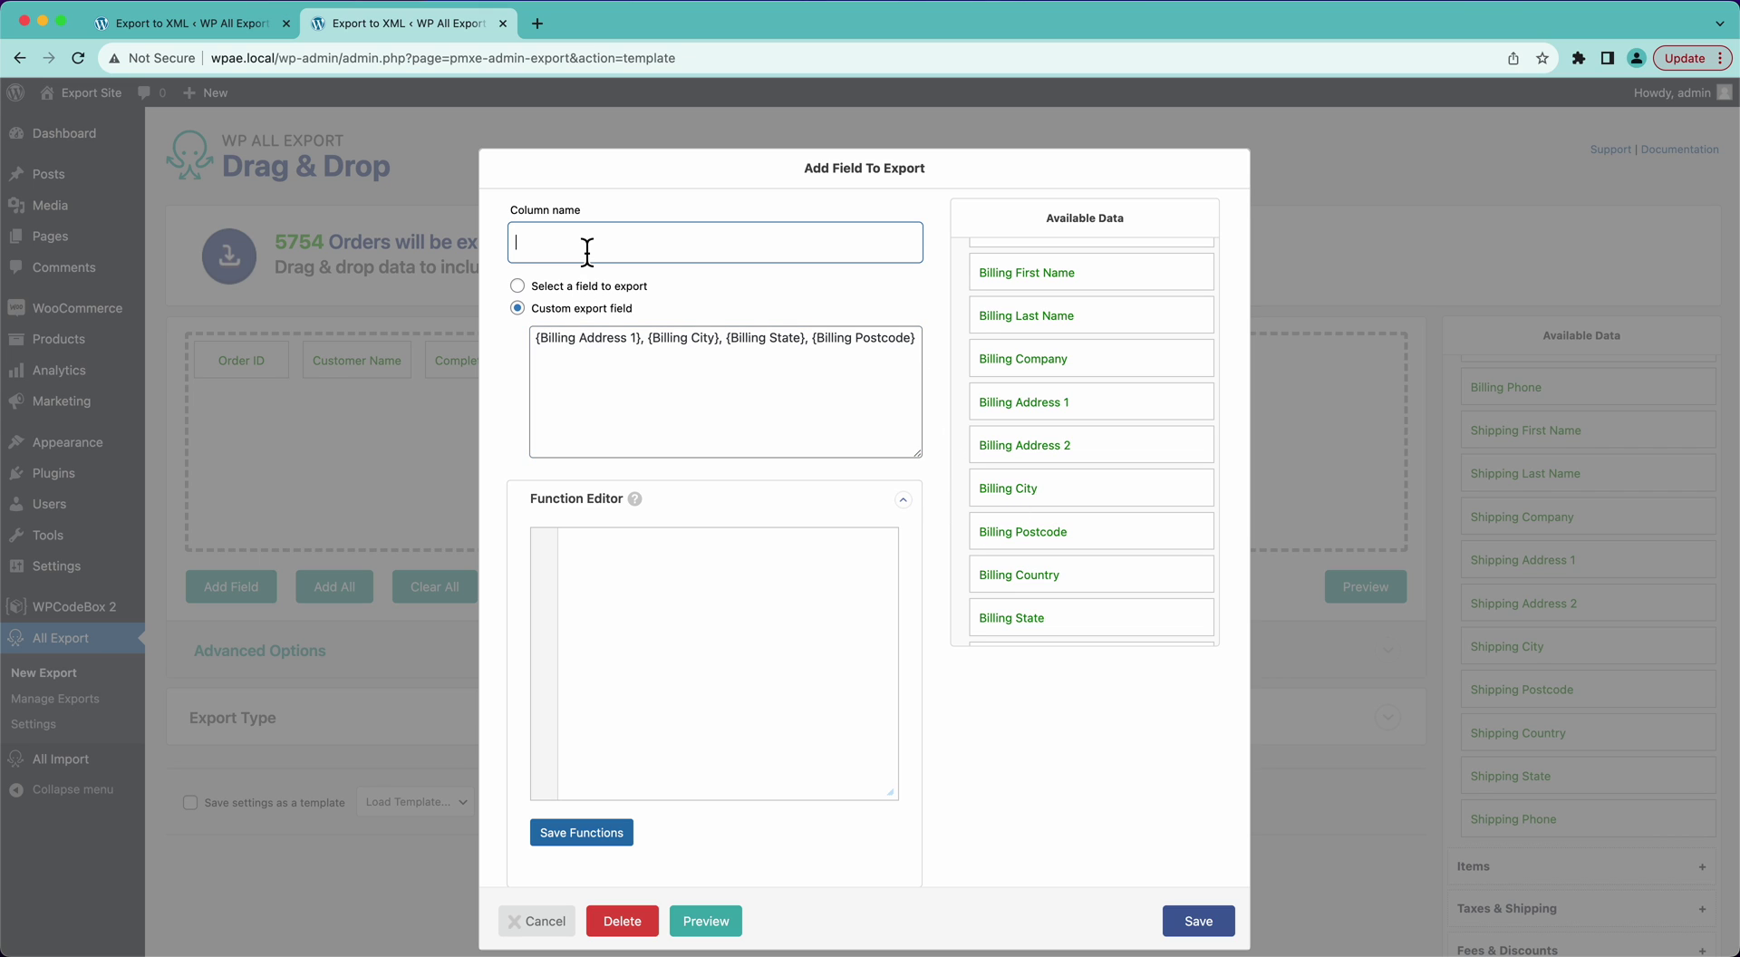
pyautogui.write('Billing Address')
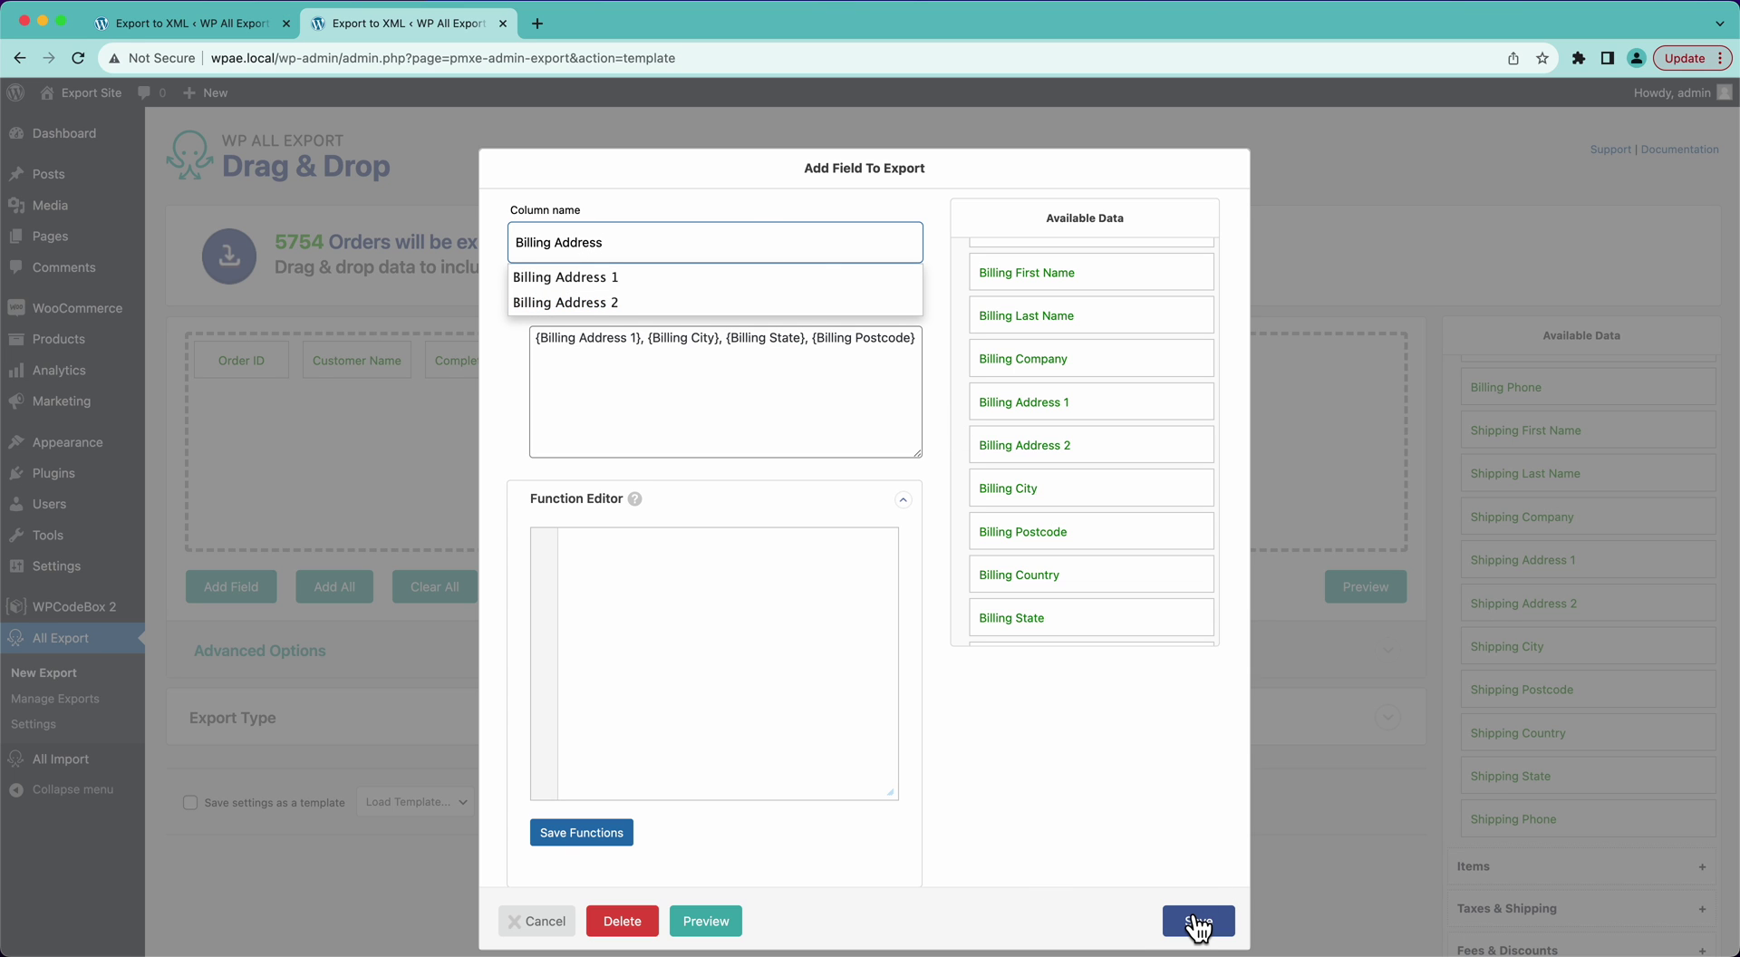
pyautogui.click(1198, 923)
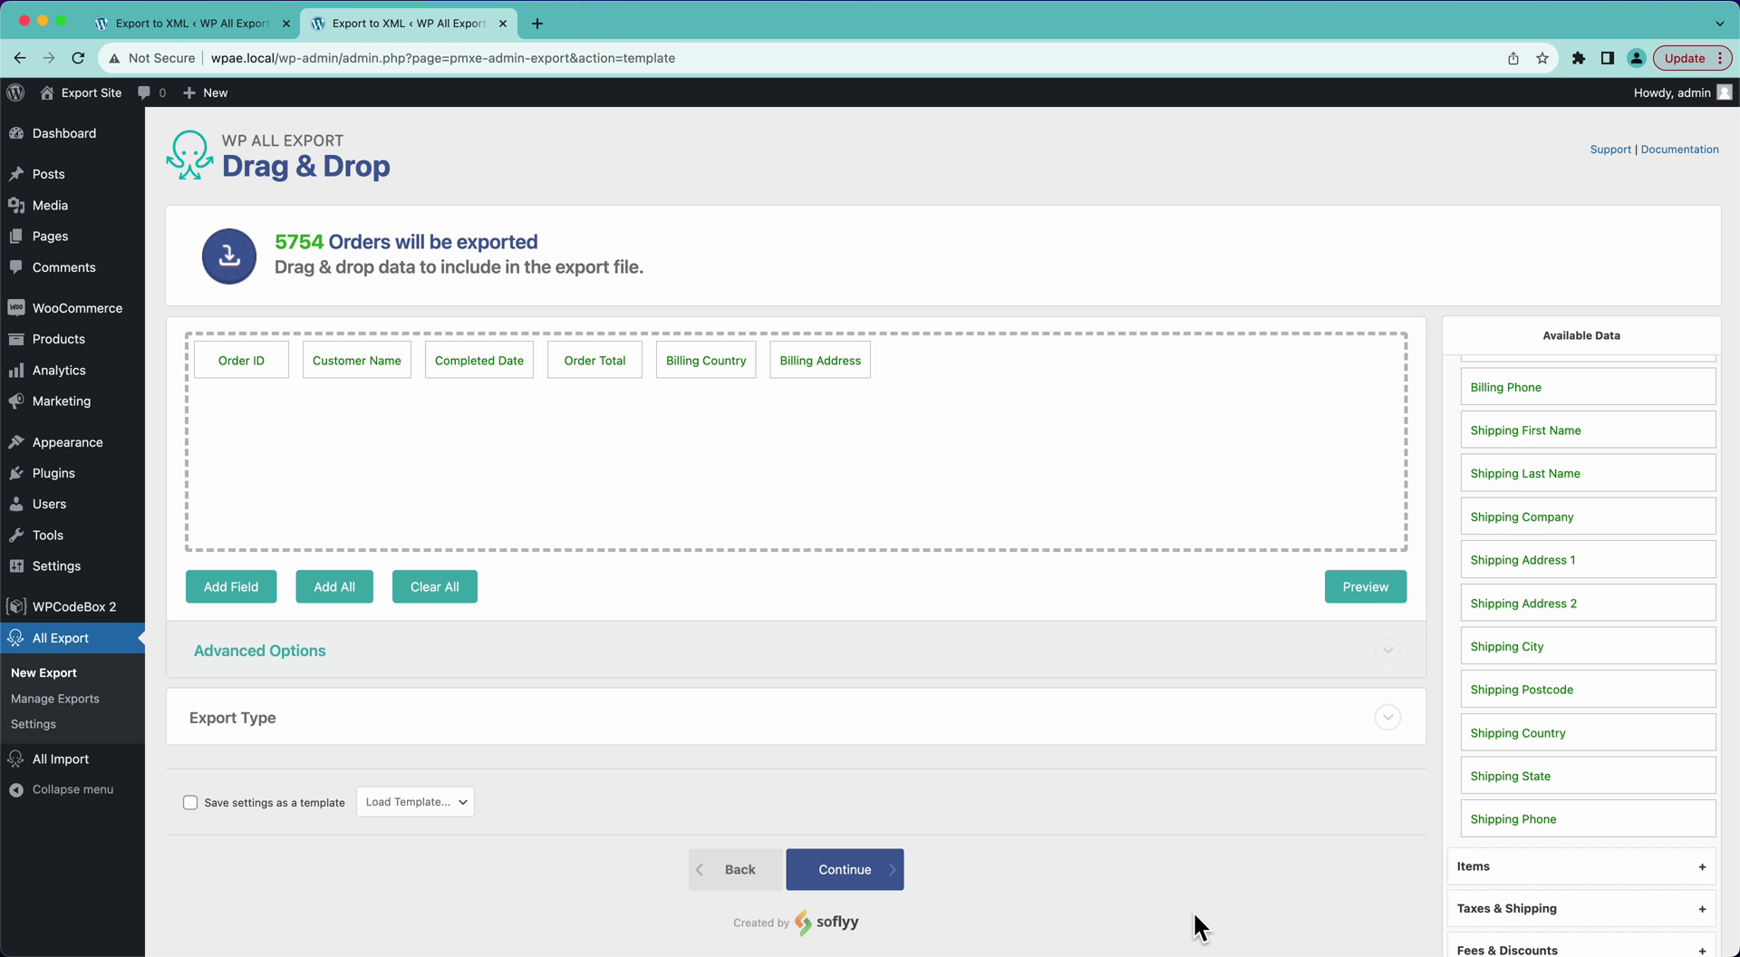
# - Preview the first ten orders and remove the Billing Country column
pyautogui.click(1380, 591)
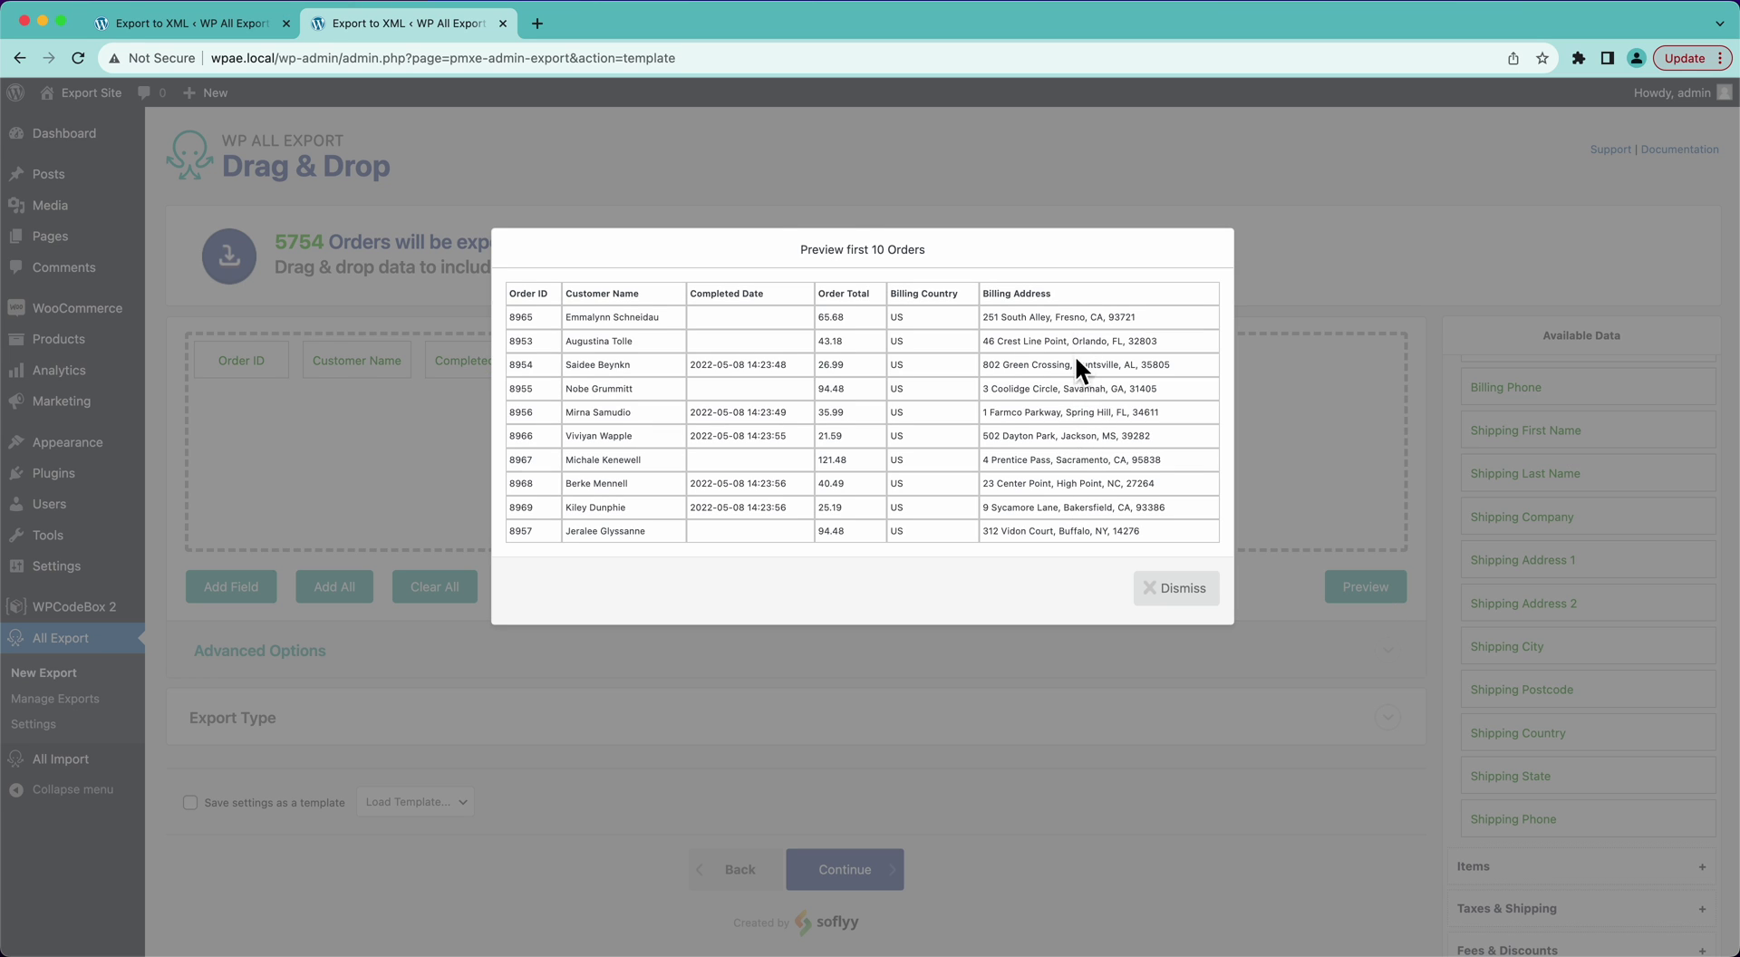
pyautogui.click(1168, 590)
pyautogui.moveTo(698, 367); pyautogui.dragTo(726, 294)
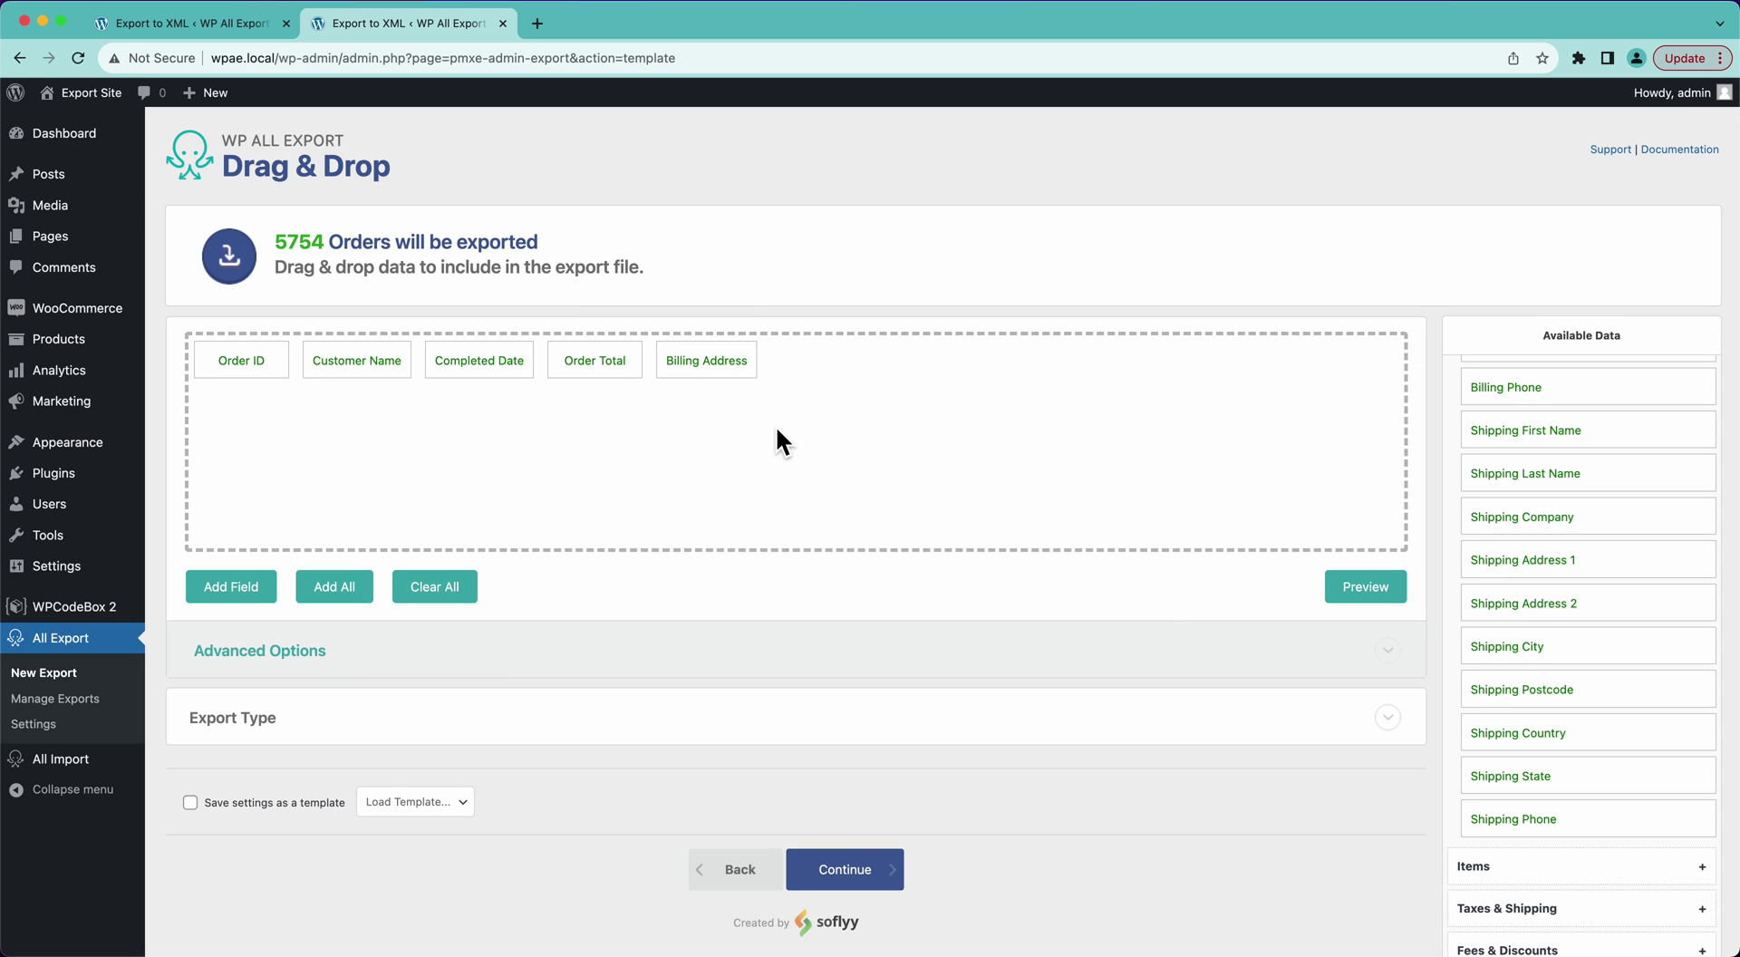
pyautogui.scroll(-1, 1495, 619)
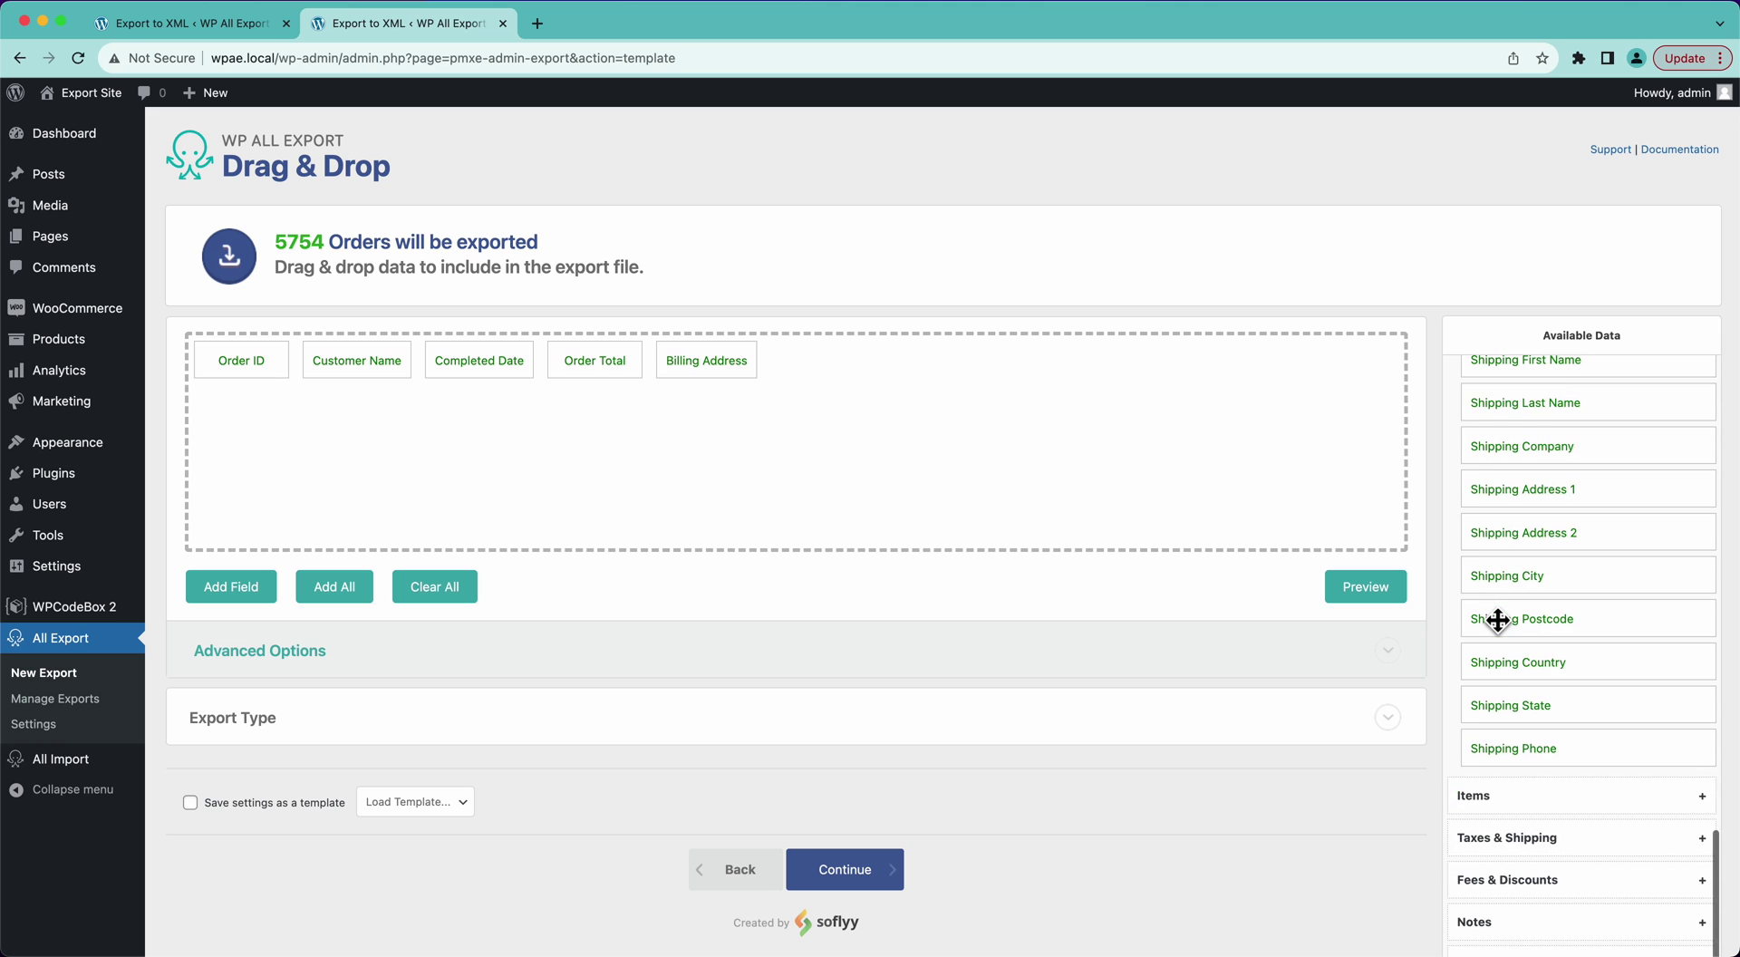
# - Add Product Name and Product Variation Details columns from the Items fields
pyautogui.click(1504, 806)
pyautogui.scroll(-5, 1505, 812)
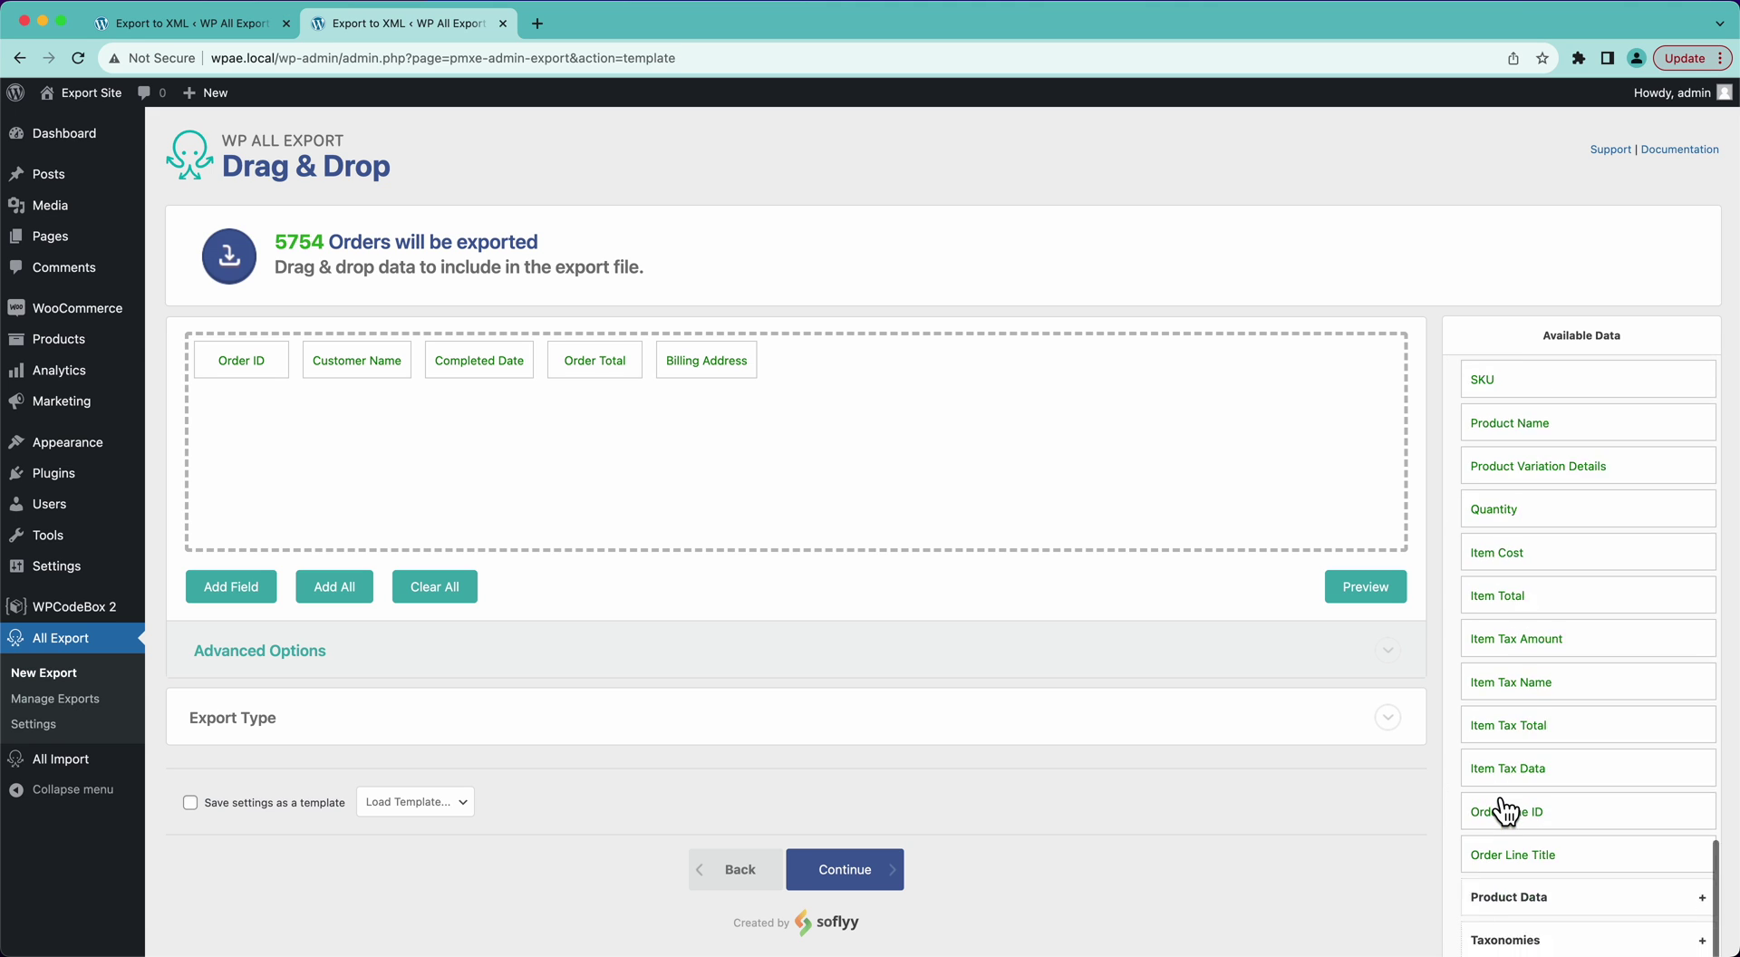
pyautogui.scroll(-2, 1505, 807)
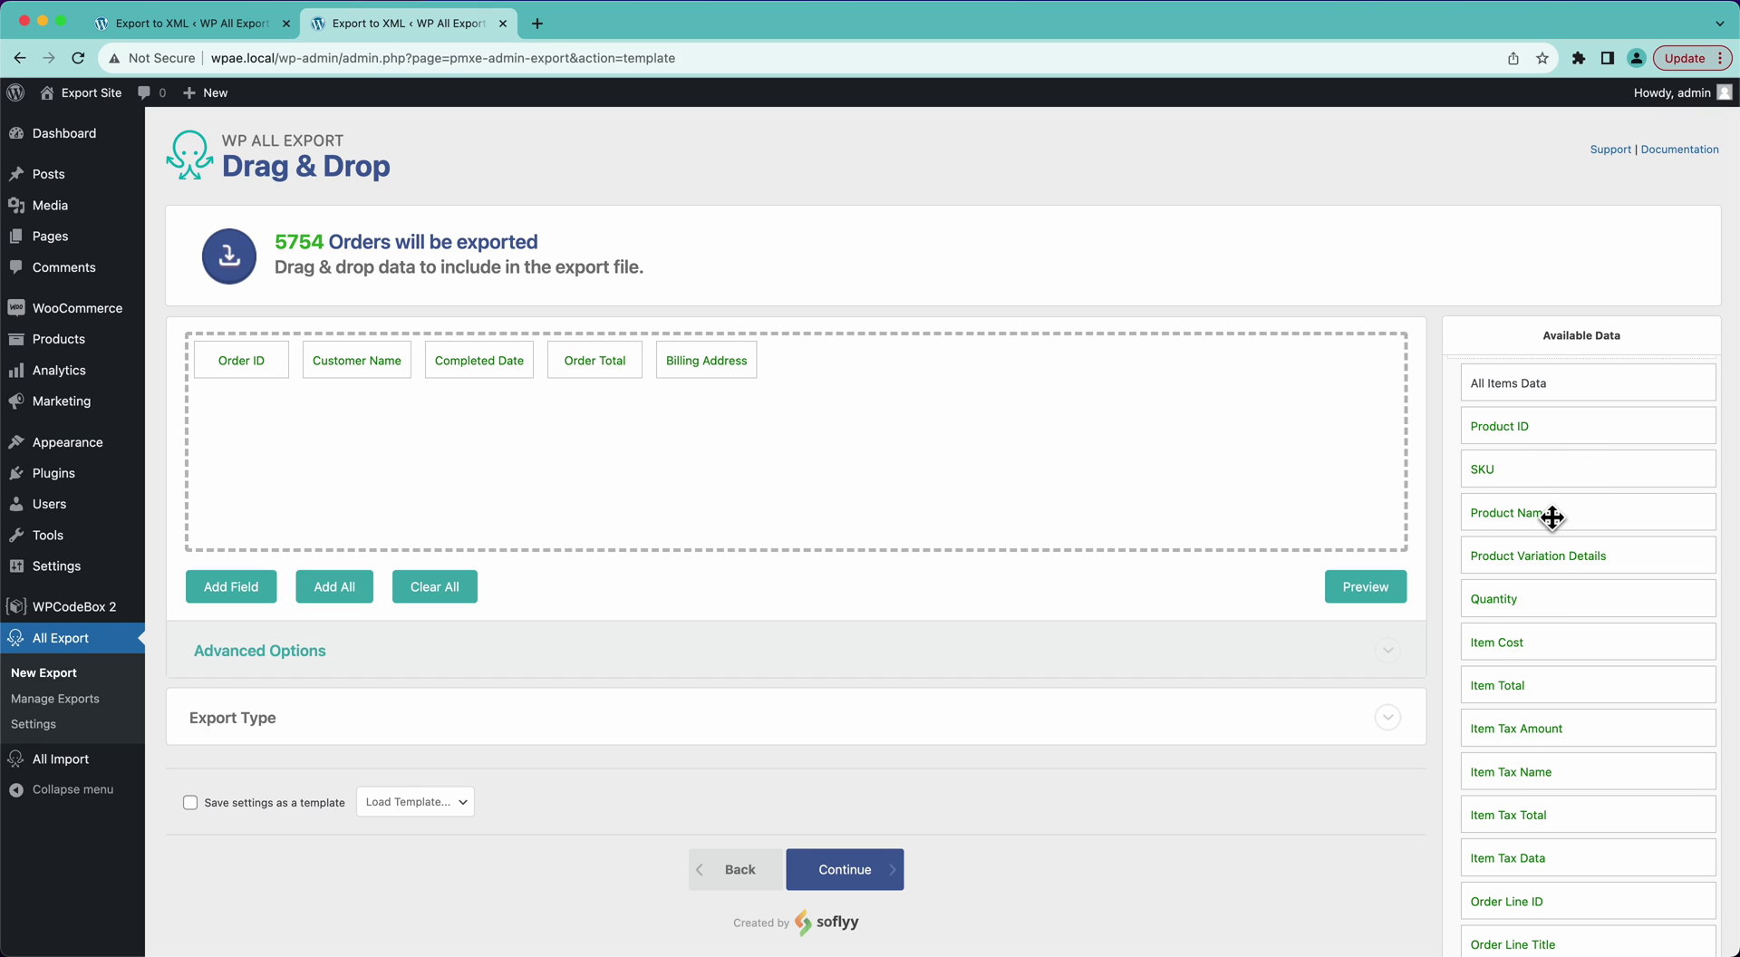
pyautogui.moveTo(1553, 514); pyautogui.dragTo(1088, 415)
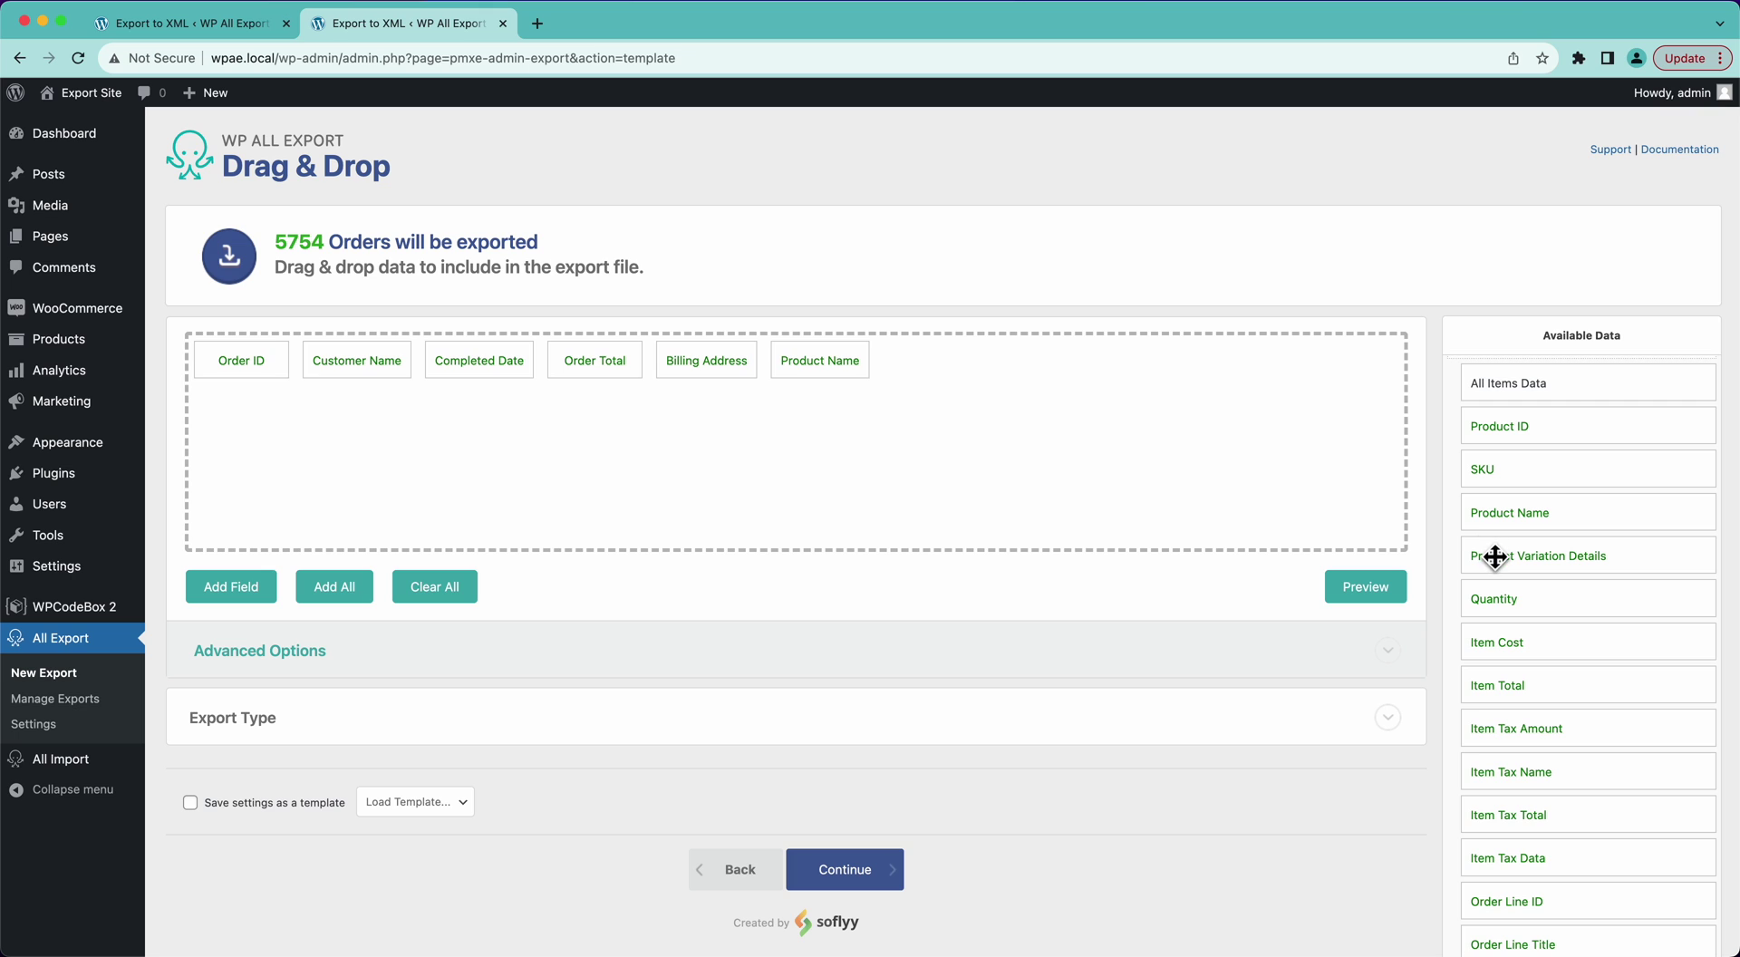
pyautogui.moveTo(1495, 556); pyautogui.dragTo(1215, 428)
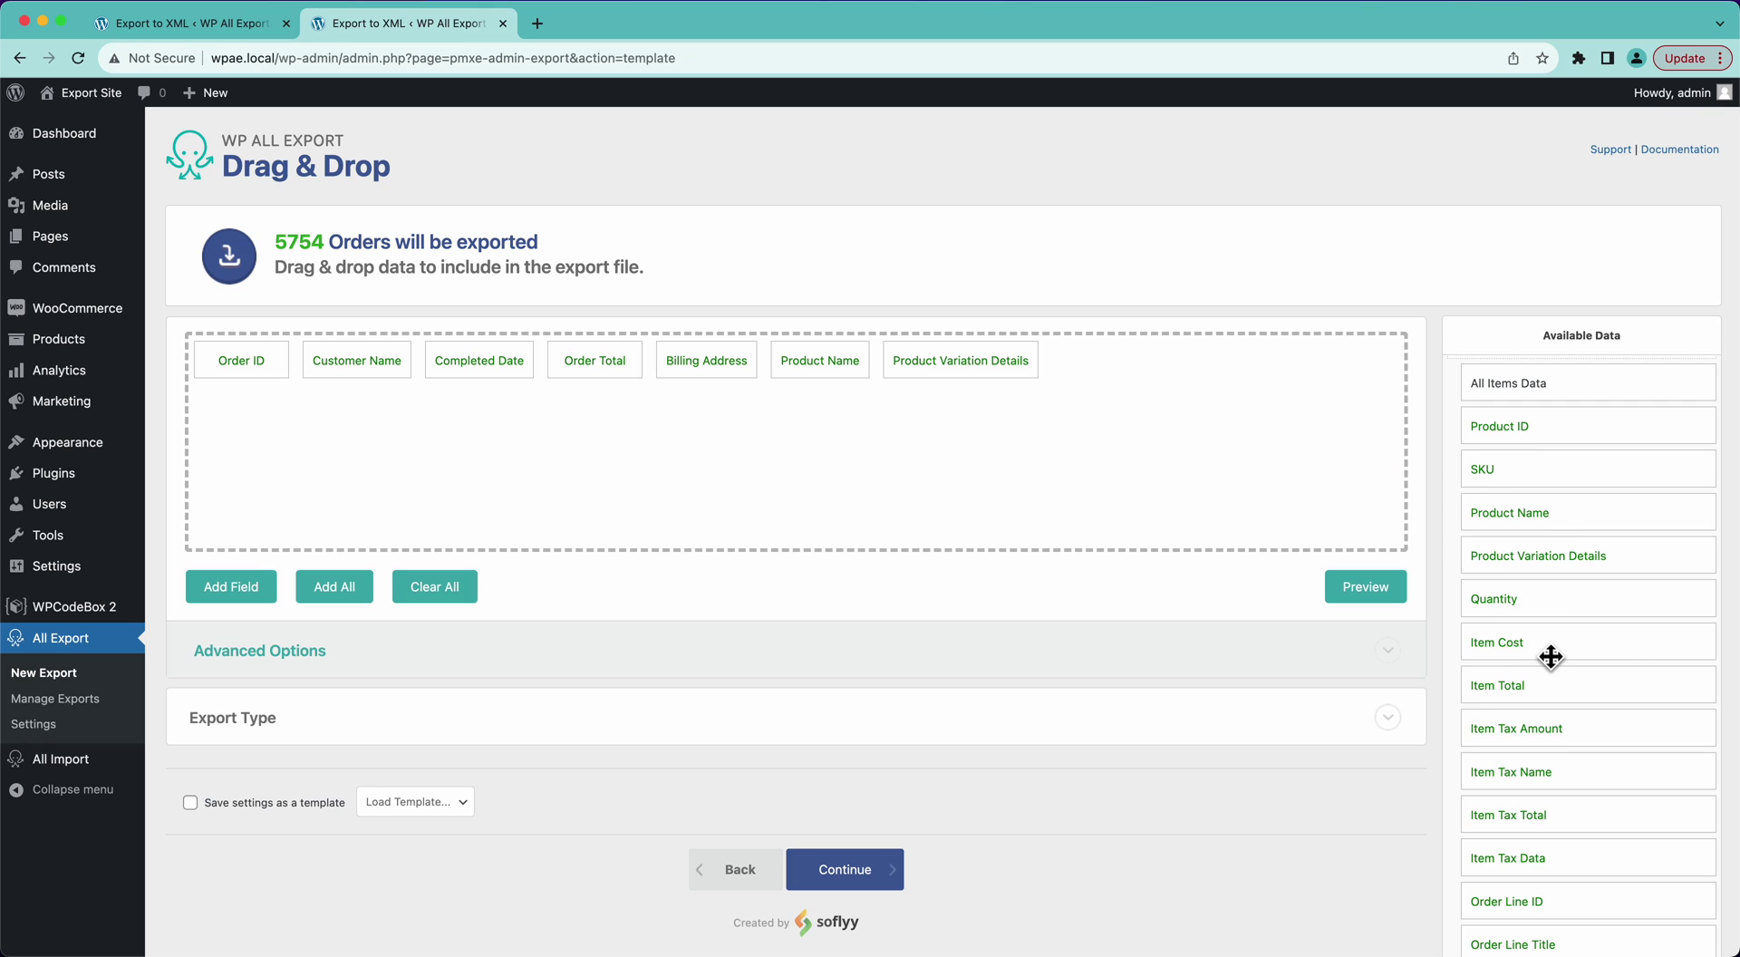
# - Preview the product columns, then add an SKU column and preview again
pyautogui.scroll(-2, 1550, 656)
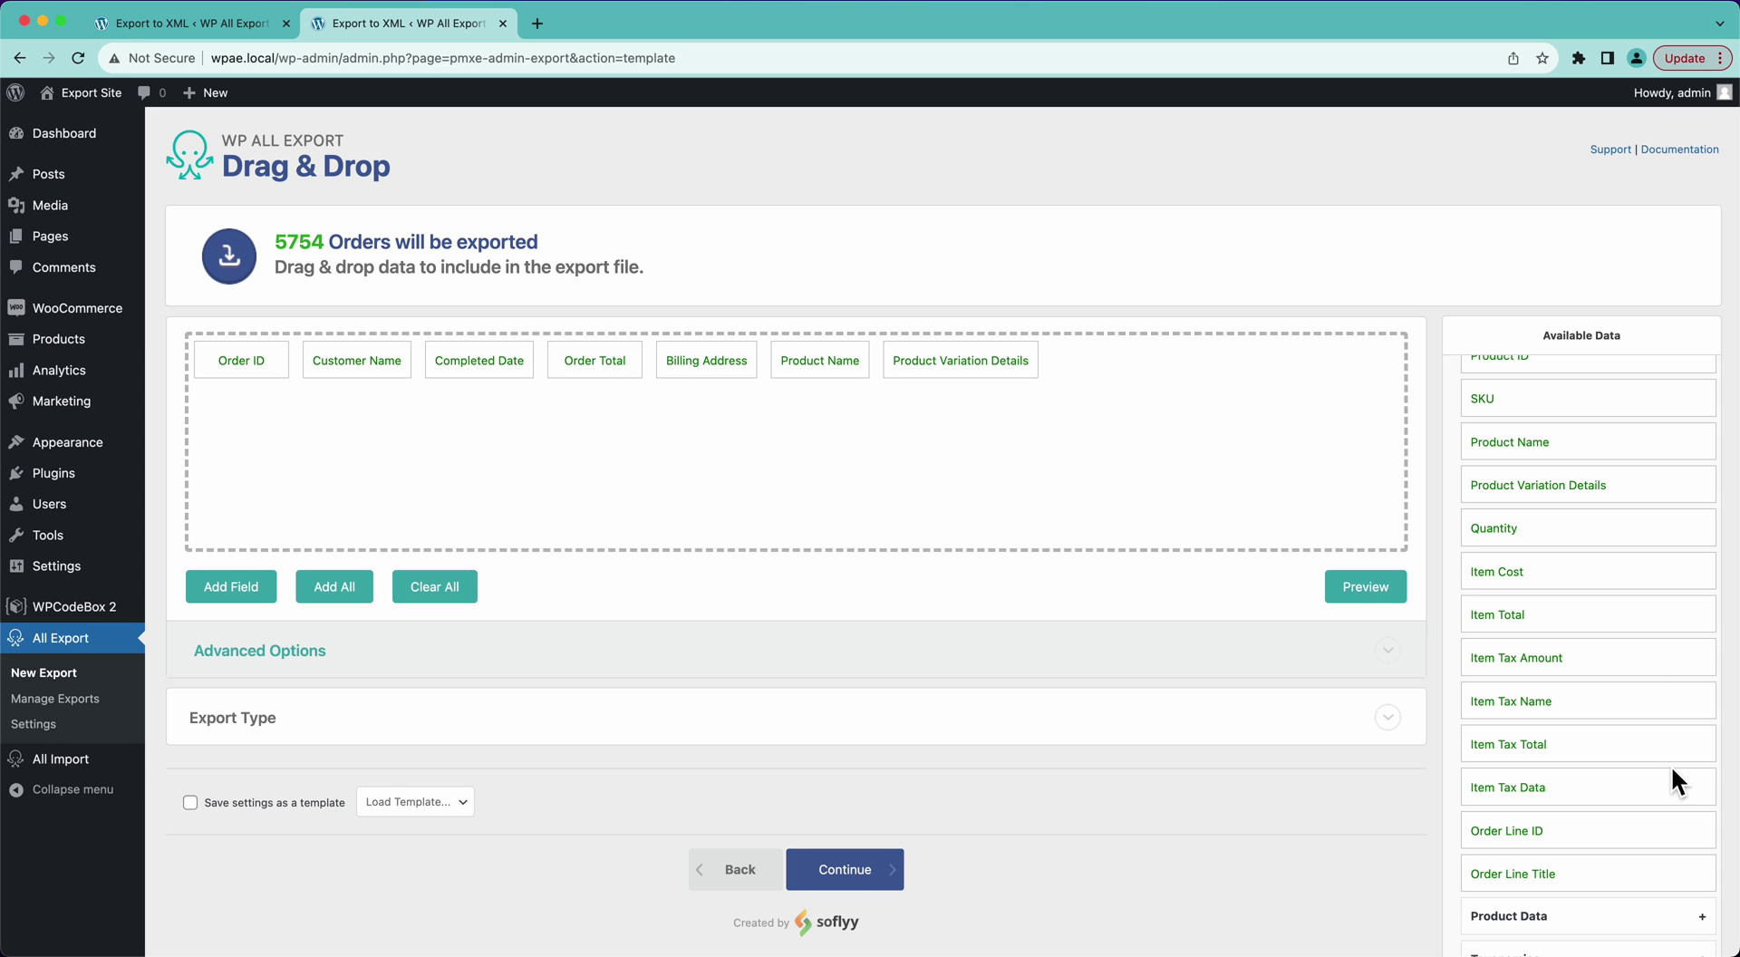
pyautogui.click(1362, 584)
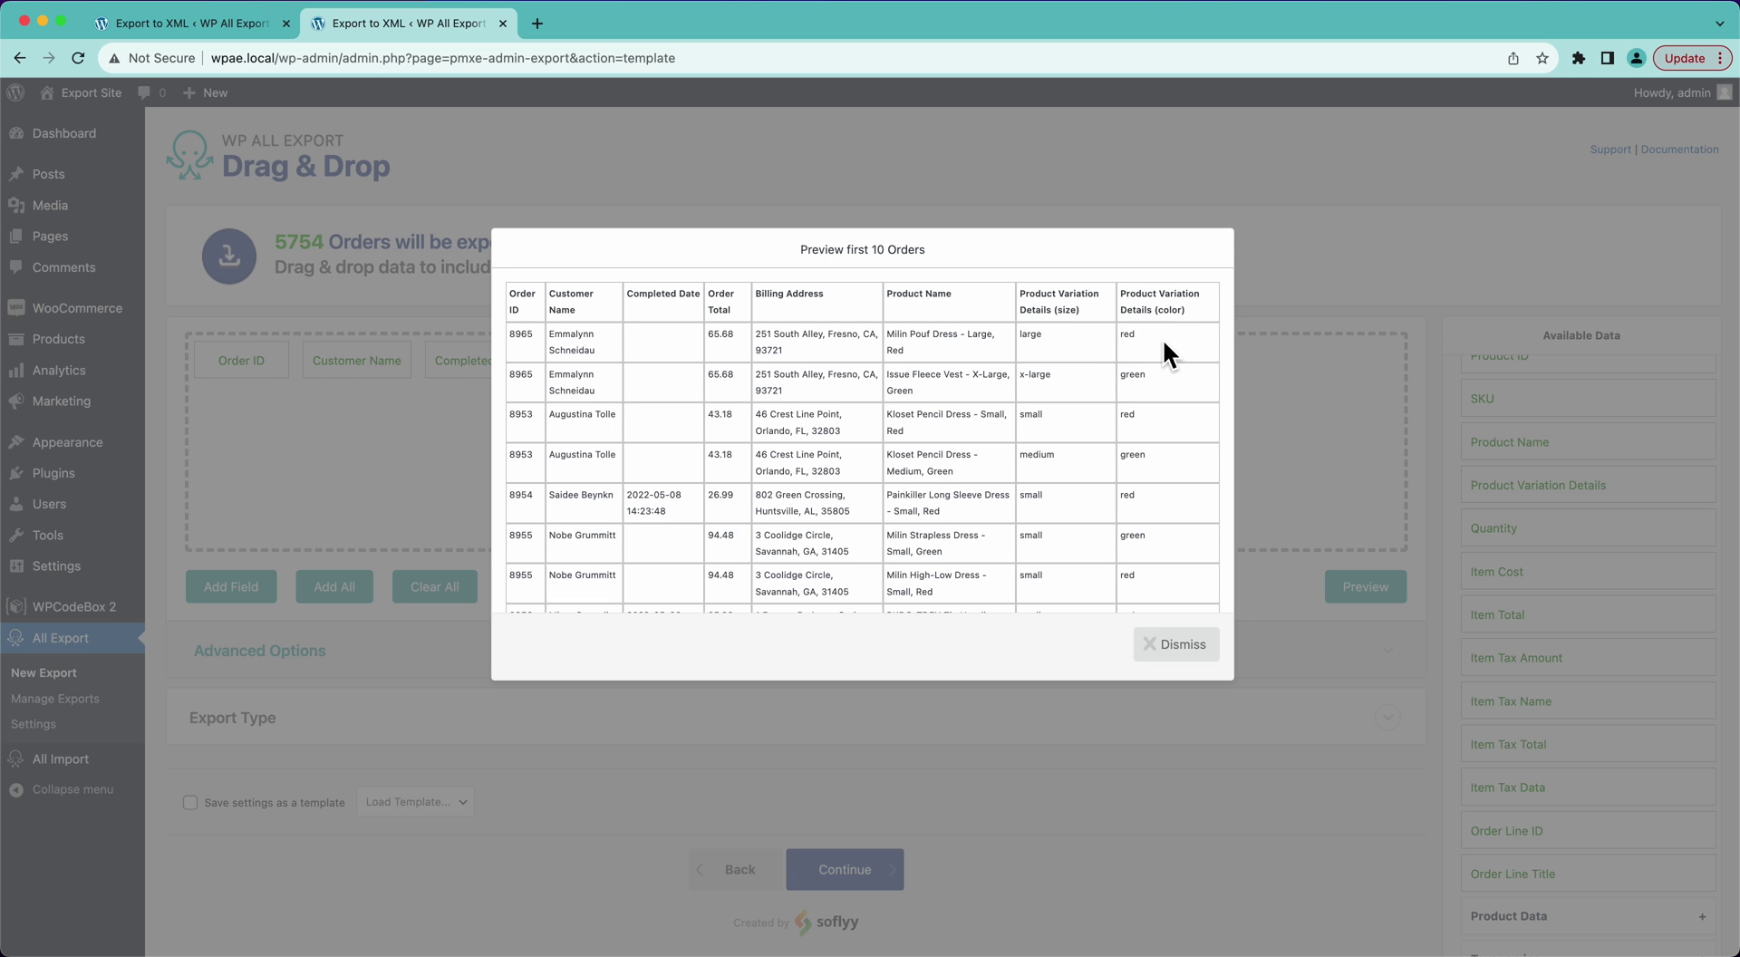
pyautogui.scroll(-3, 1162, 339)
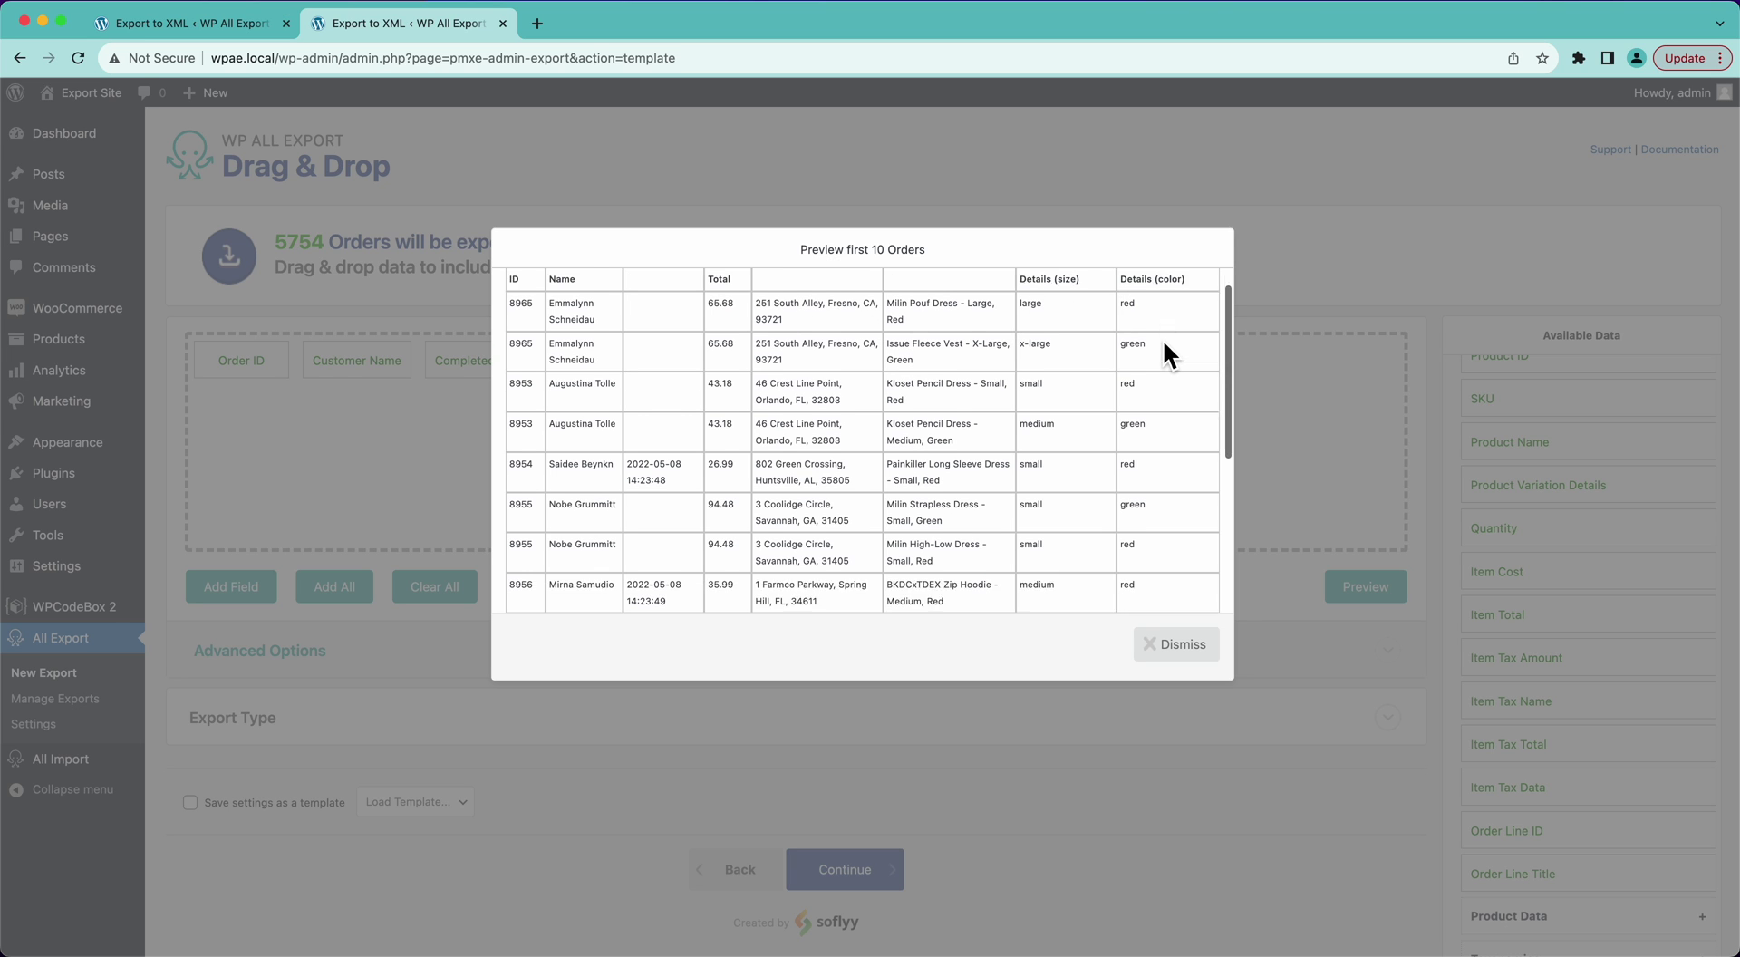
pyautogui.click(1189, 649)
pyautogui.scroll(2, 1554, 710)
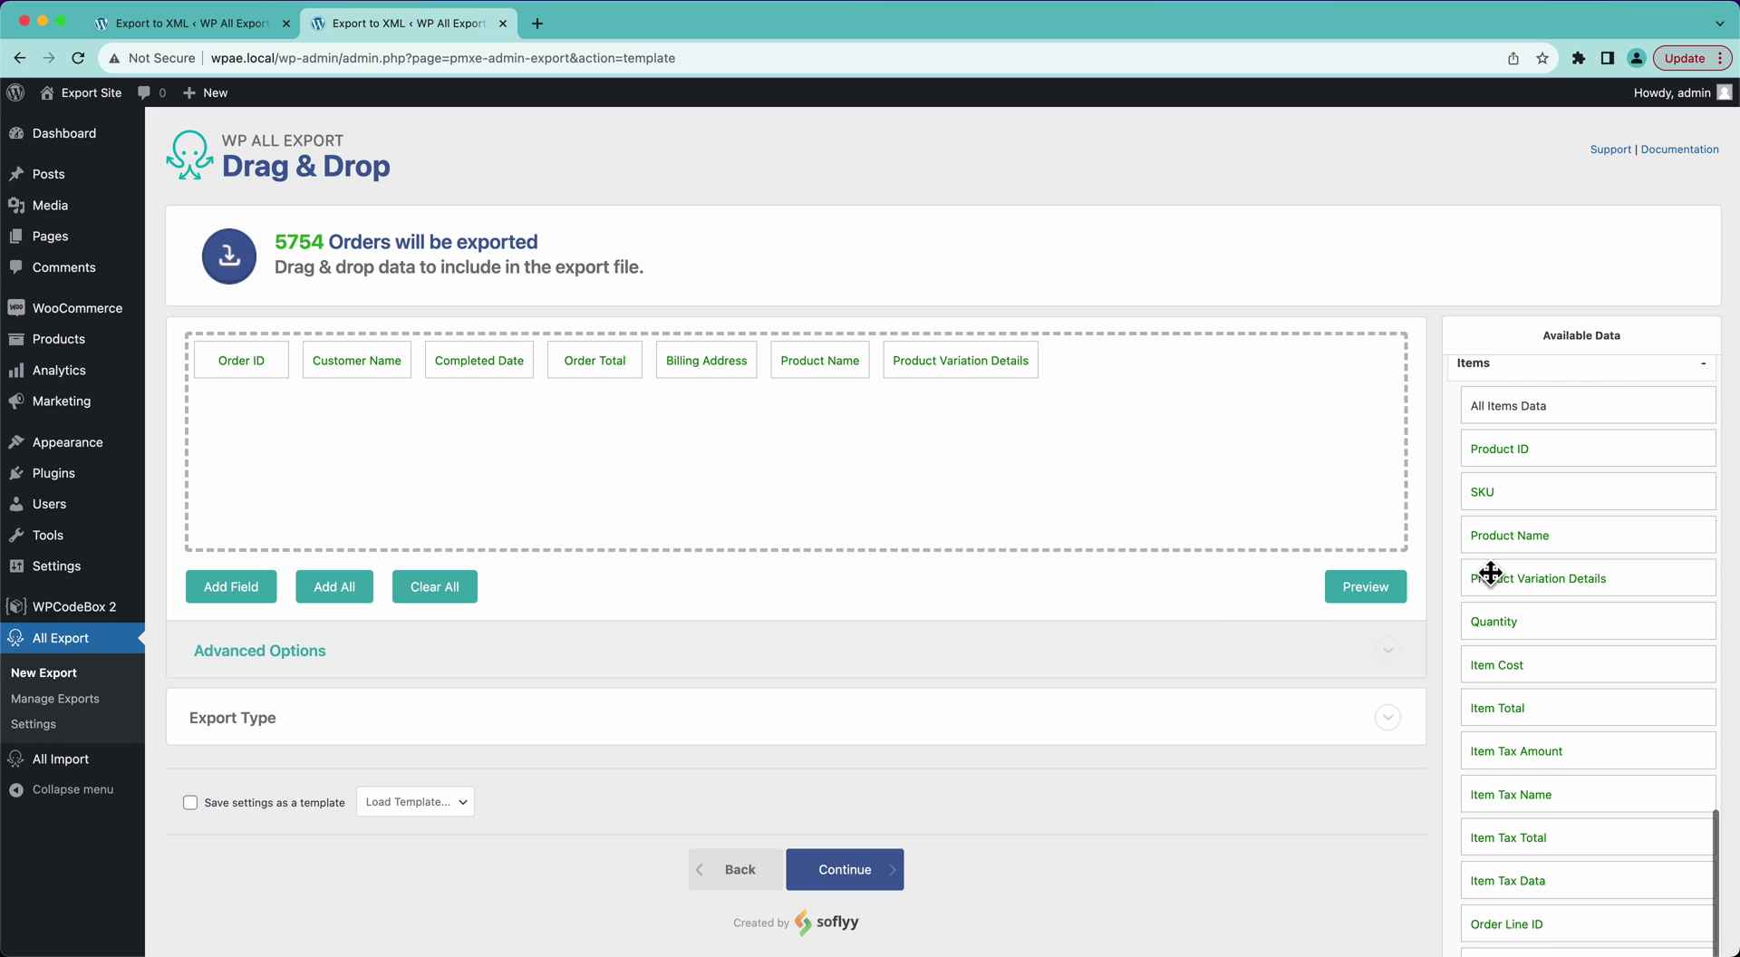
pyautogui.moveTo(1485, 498); pyautogui.dragTo(1350, 437)
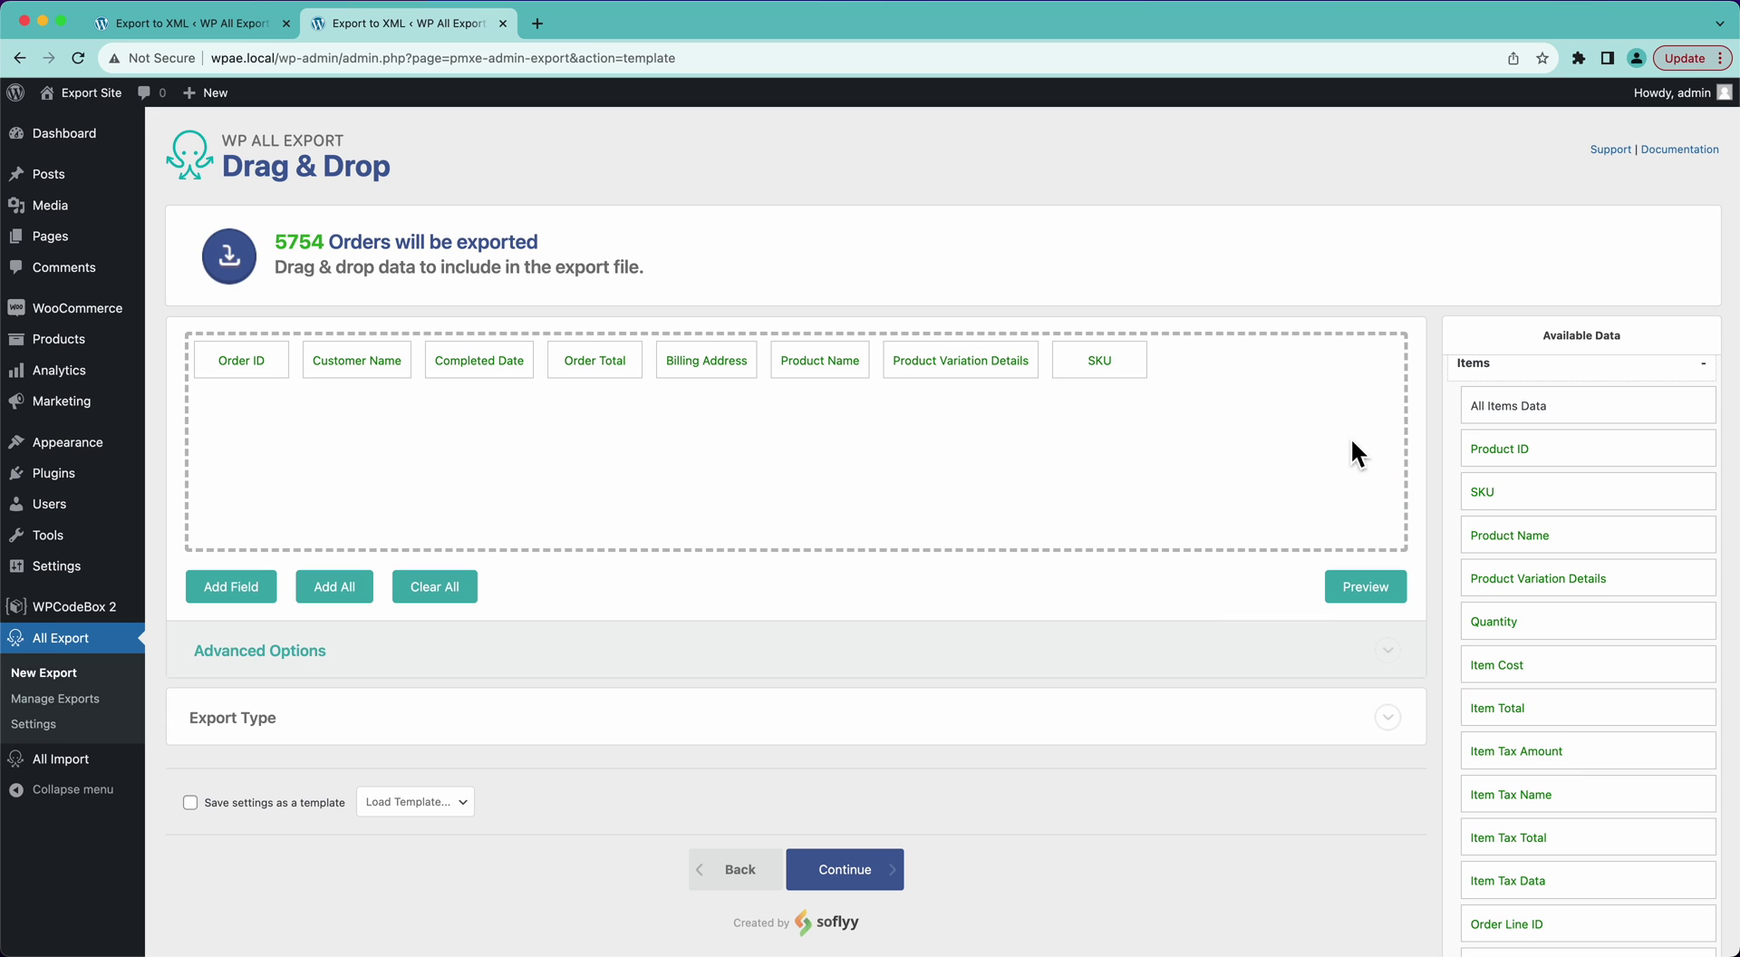
pyautogui.click(1394, 596)
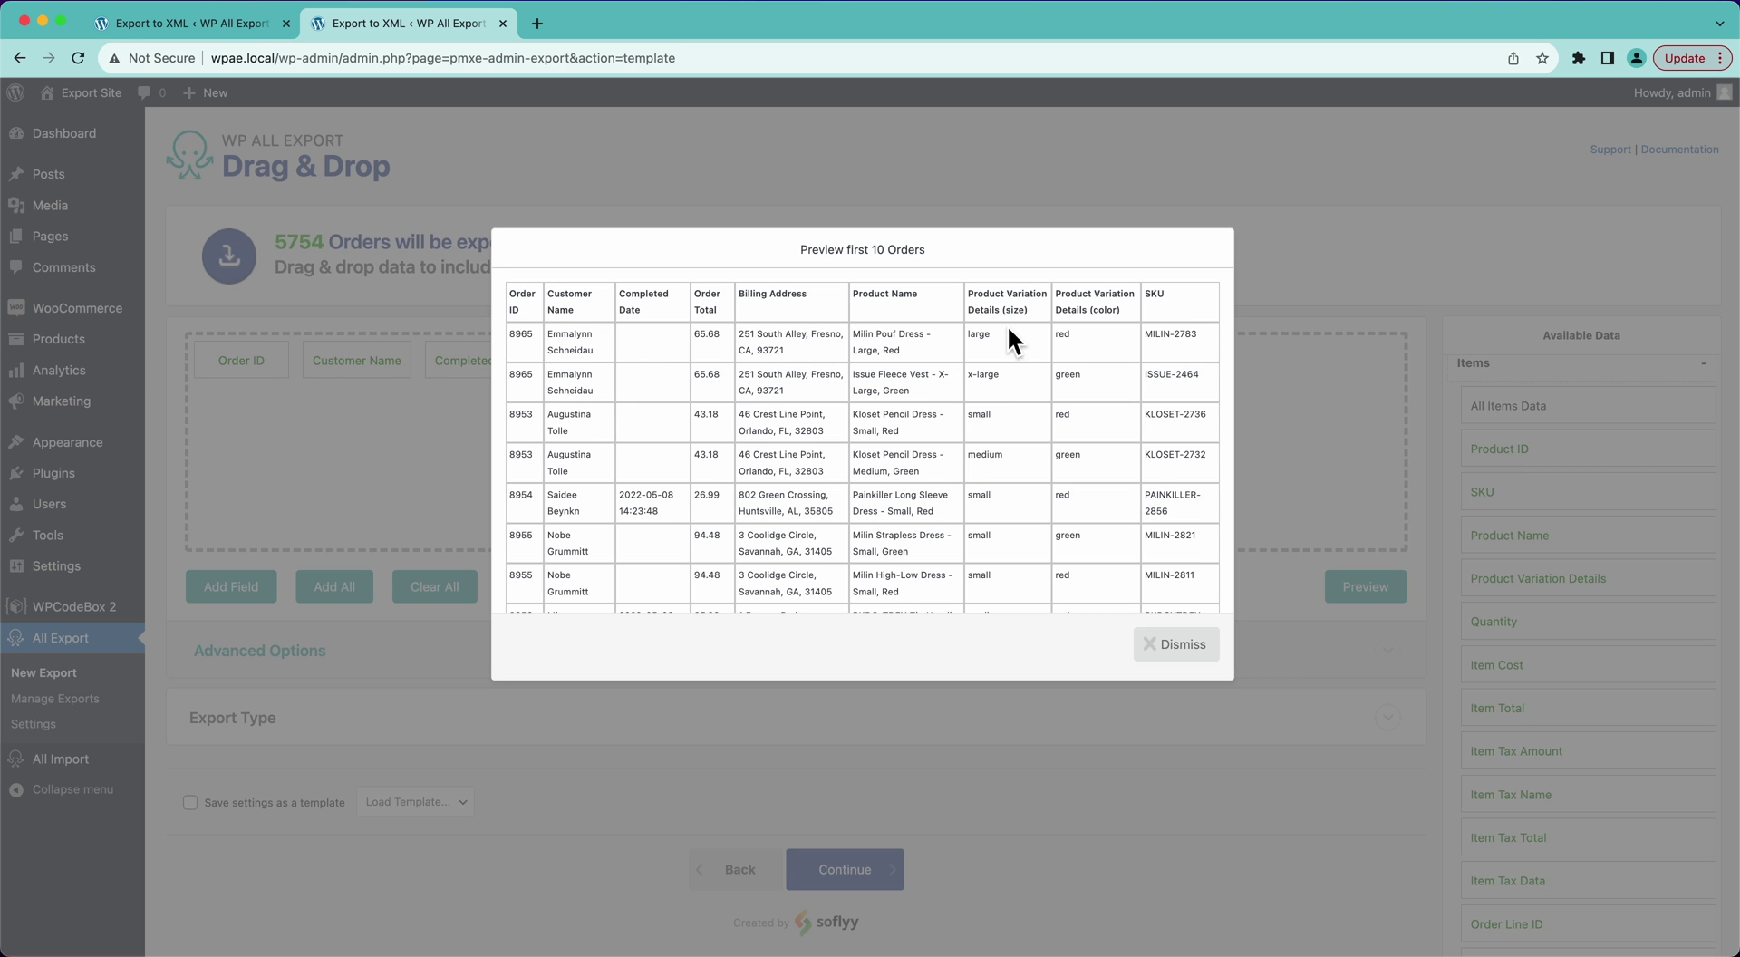
# - Uncheck 'Display each product in its own row' in Advanced Options and preview the single-row orders
pyautogui.click(1178, 632)
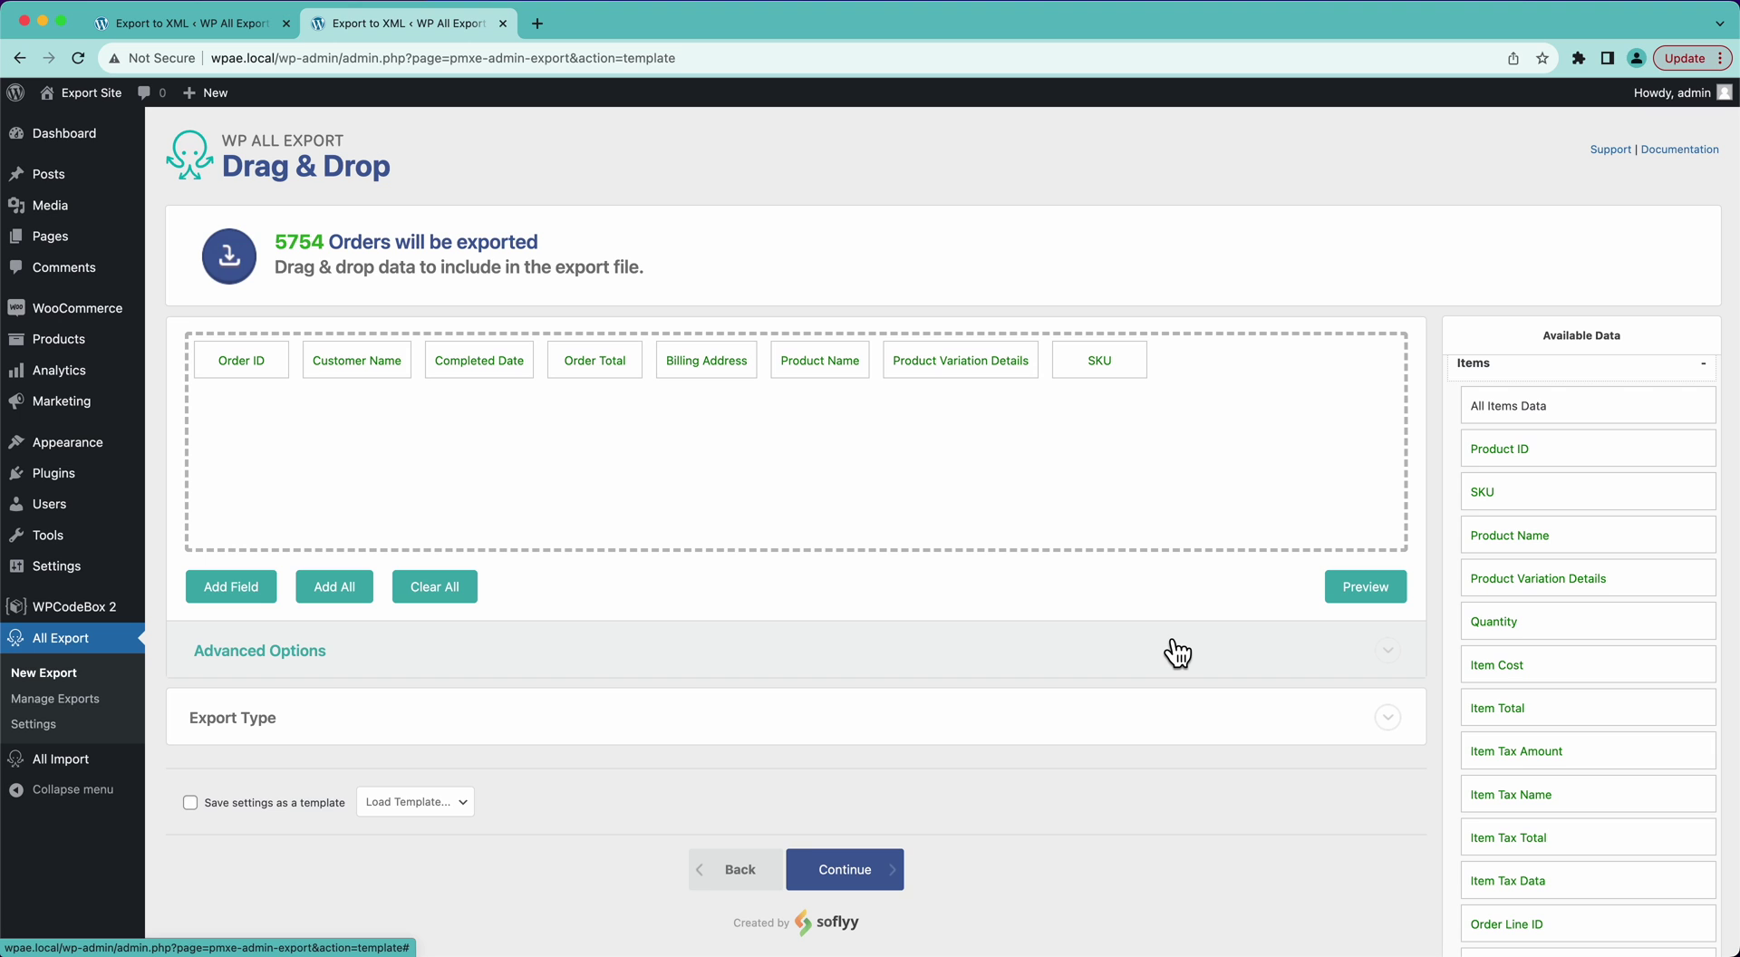
pyautogui.click(284, 659)
pyautogui.scroll(-2, 285, 669)
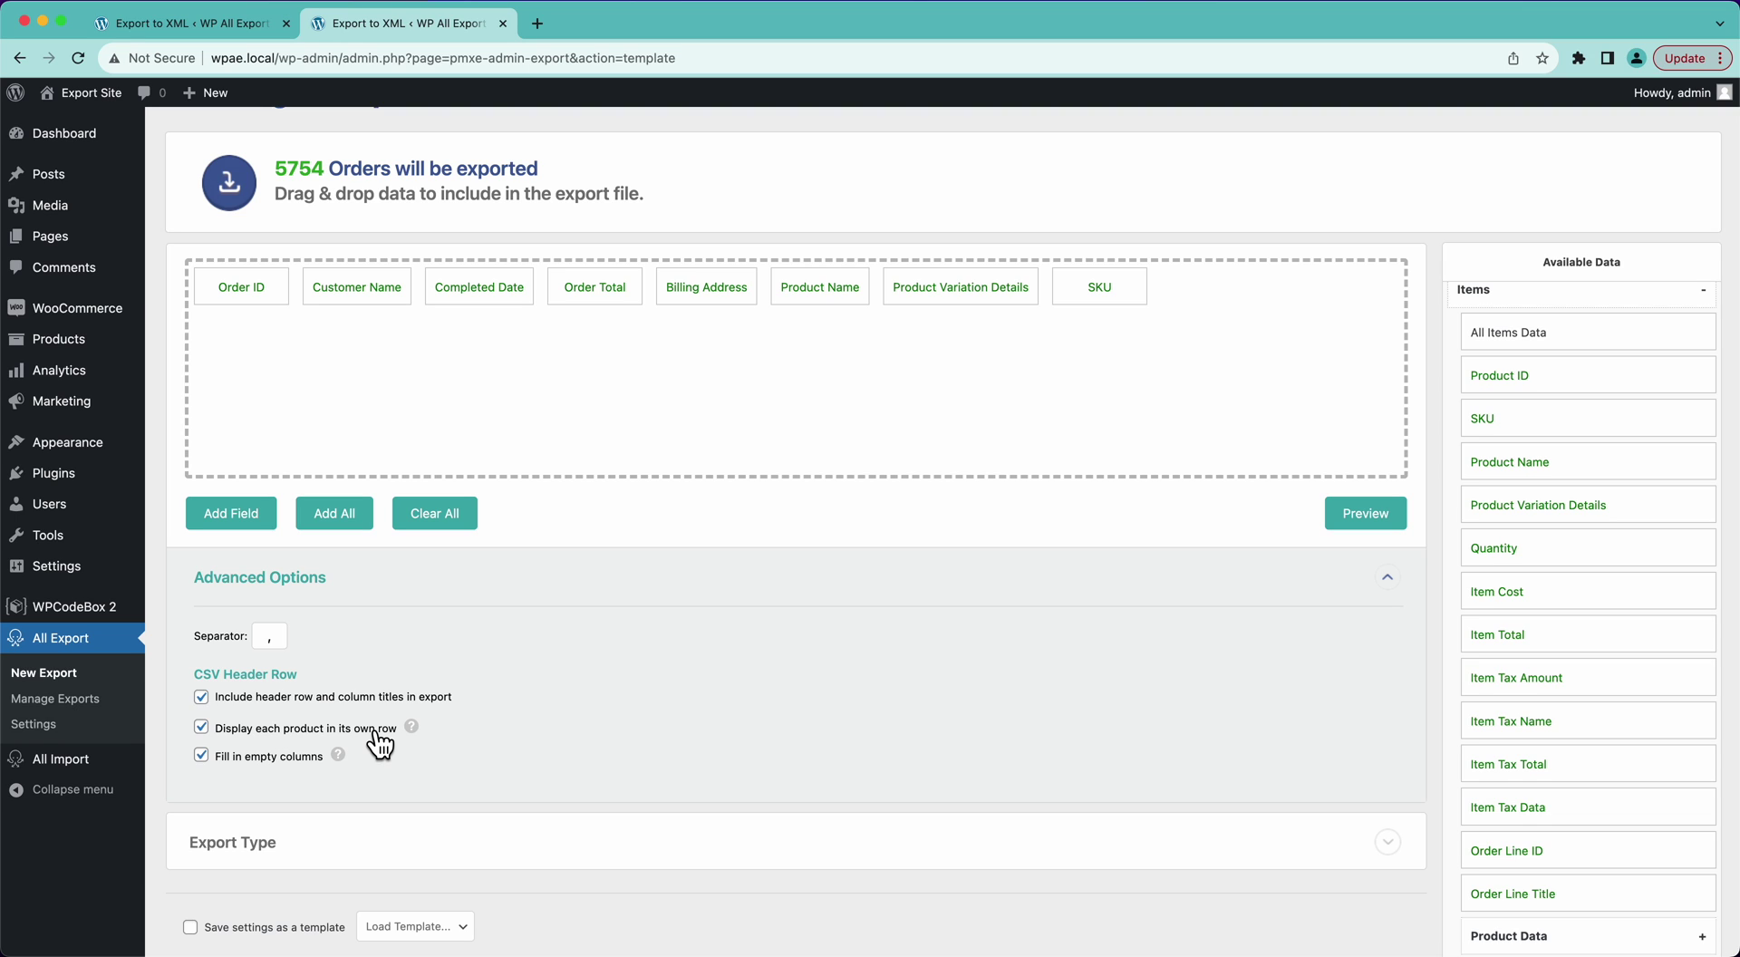
pyautogui.click(377, 734)
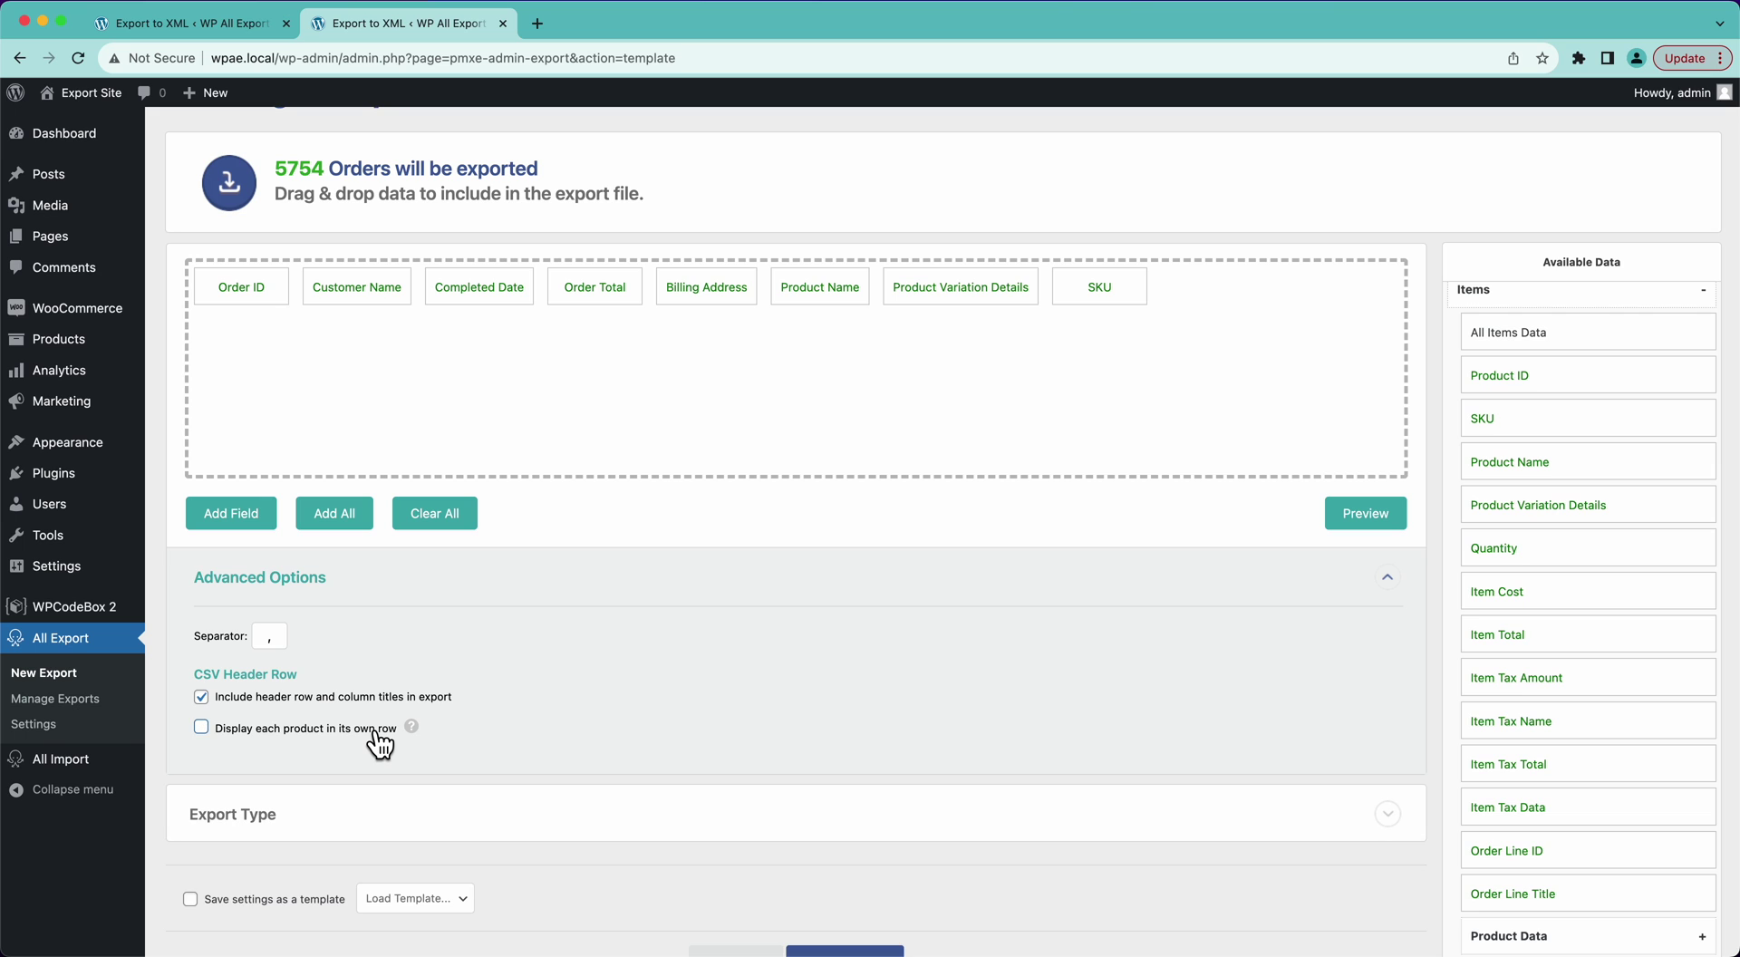
pyautogui.click(1359, 513)
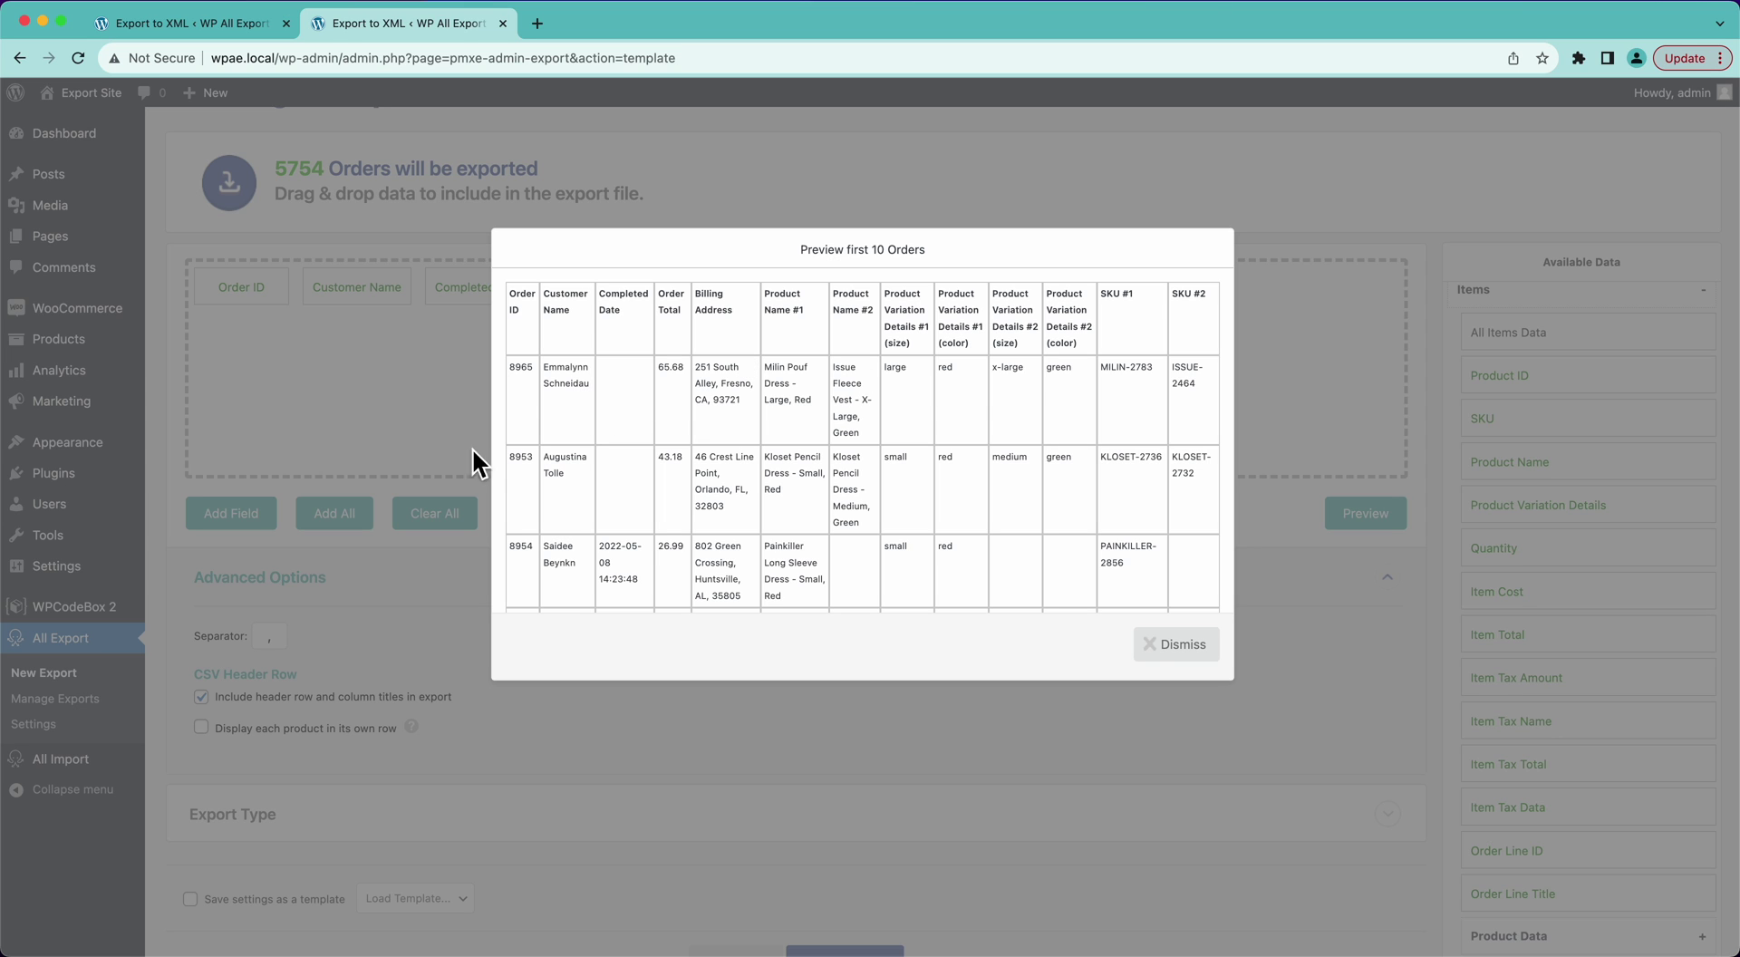
pyautogui.click(1149, 642)
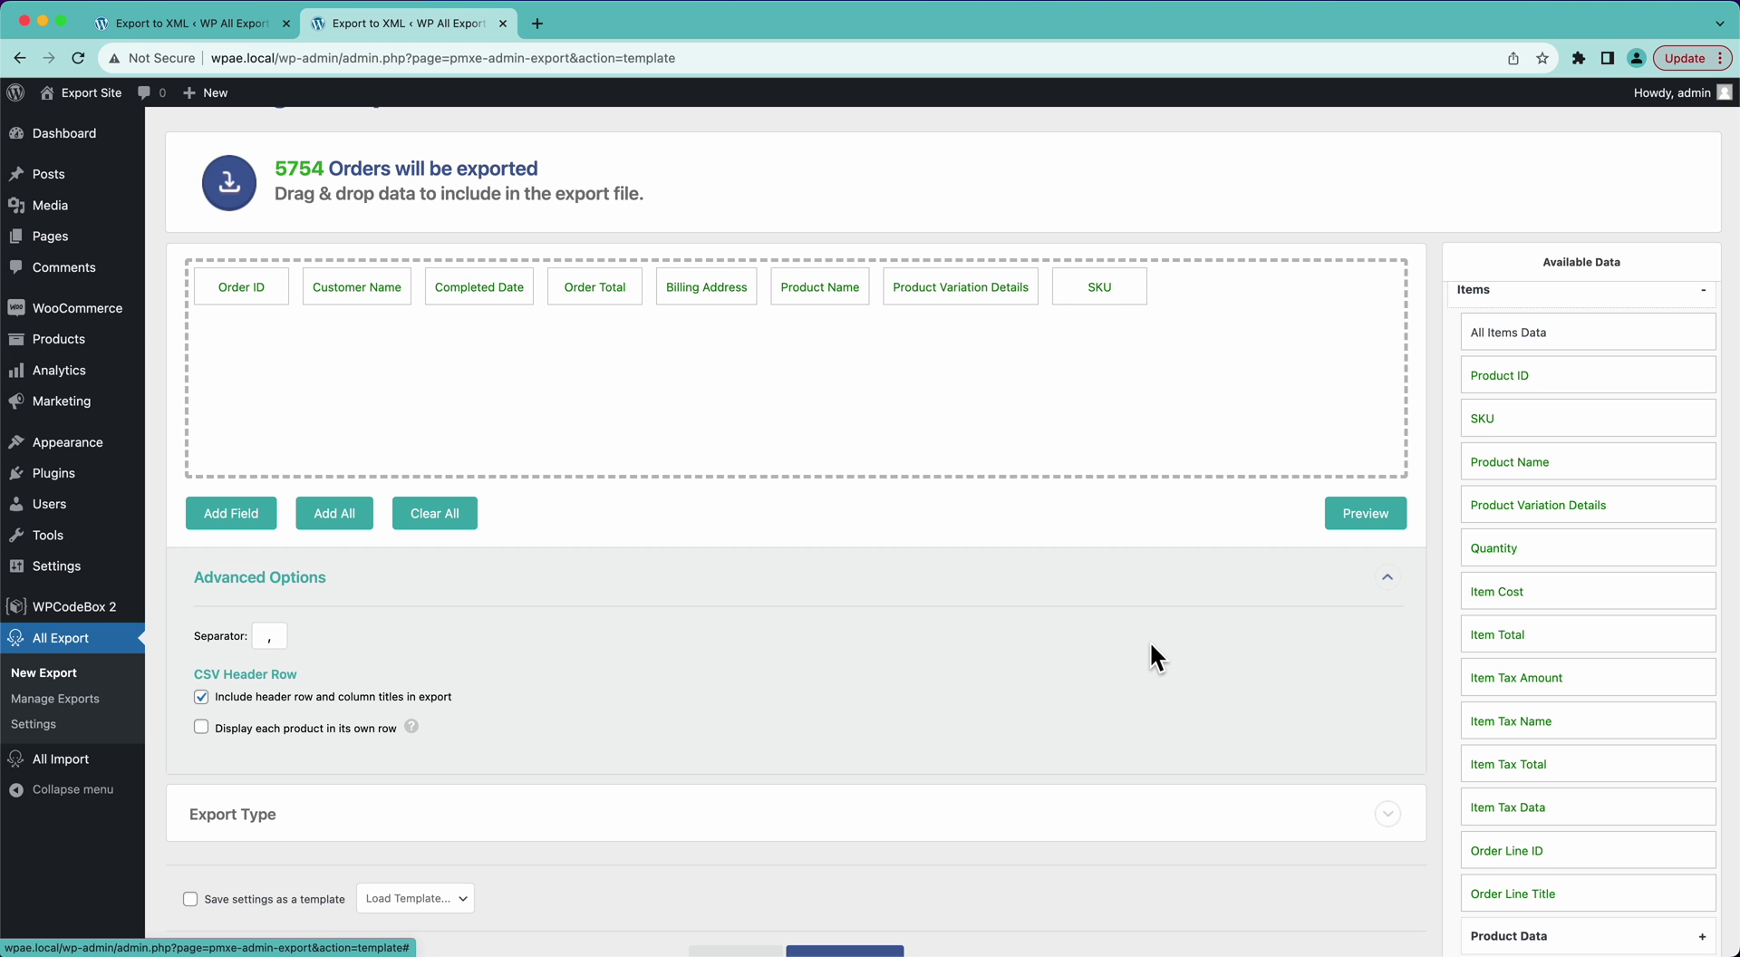
# - Add the Price column from Product Data after SKU
pyautogui.scroll(-4, 1564, 614)
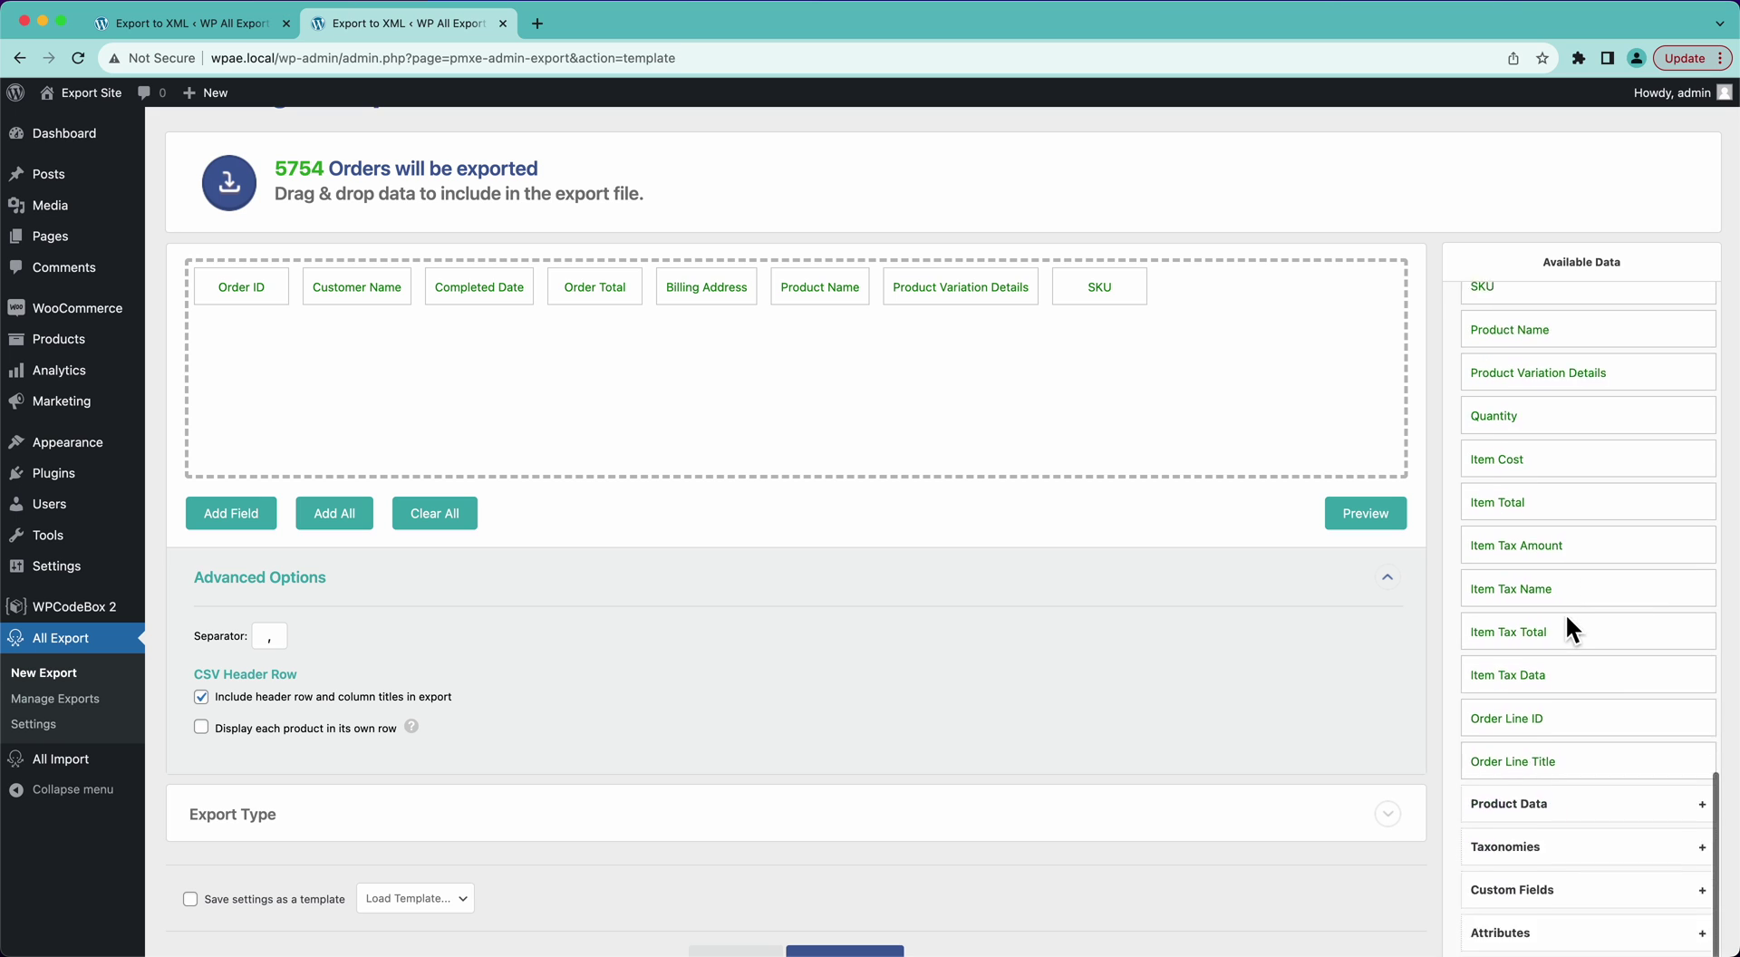
pyautogui.click(1541, 587)
pyautogui.scroll(-3, 1541, 591)
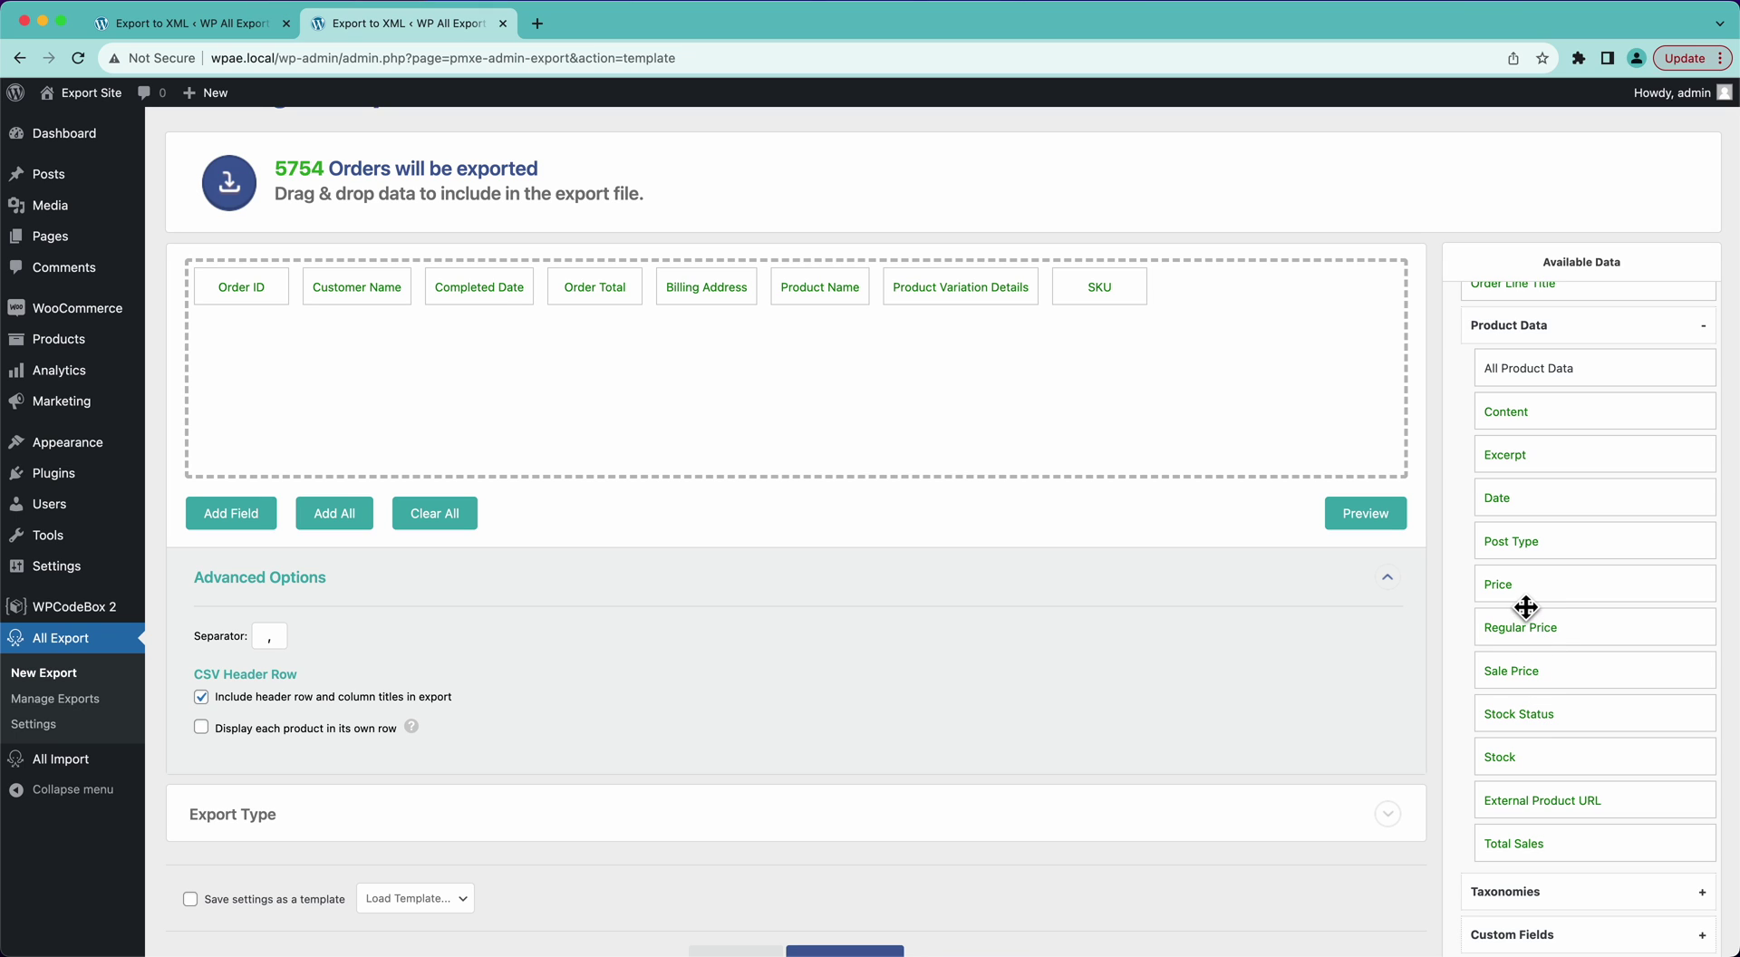
pyautogui.moveTo(1529, 601); pyautogui.dragTo(1272, 366)
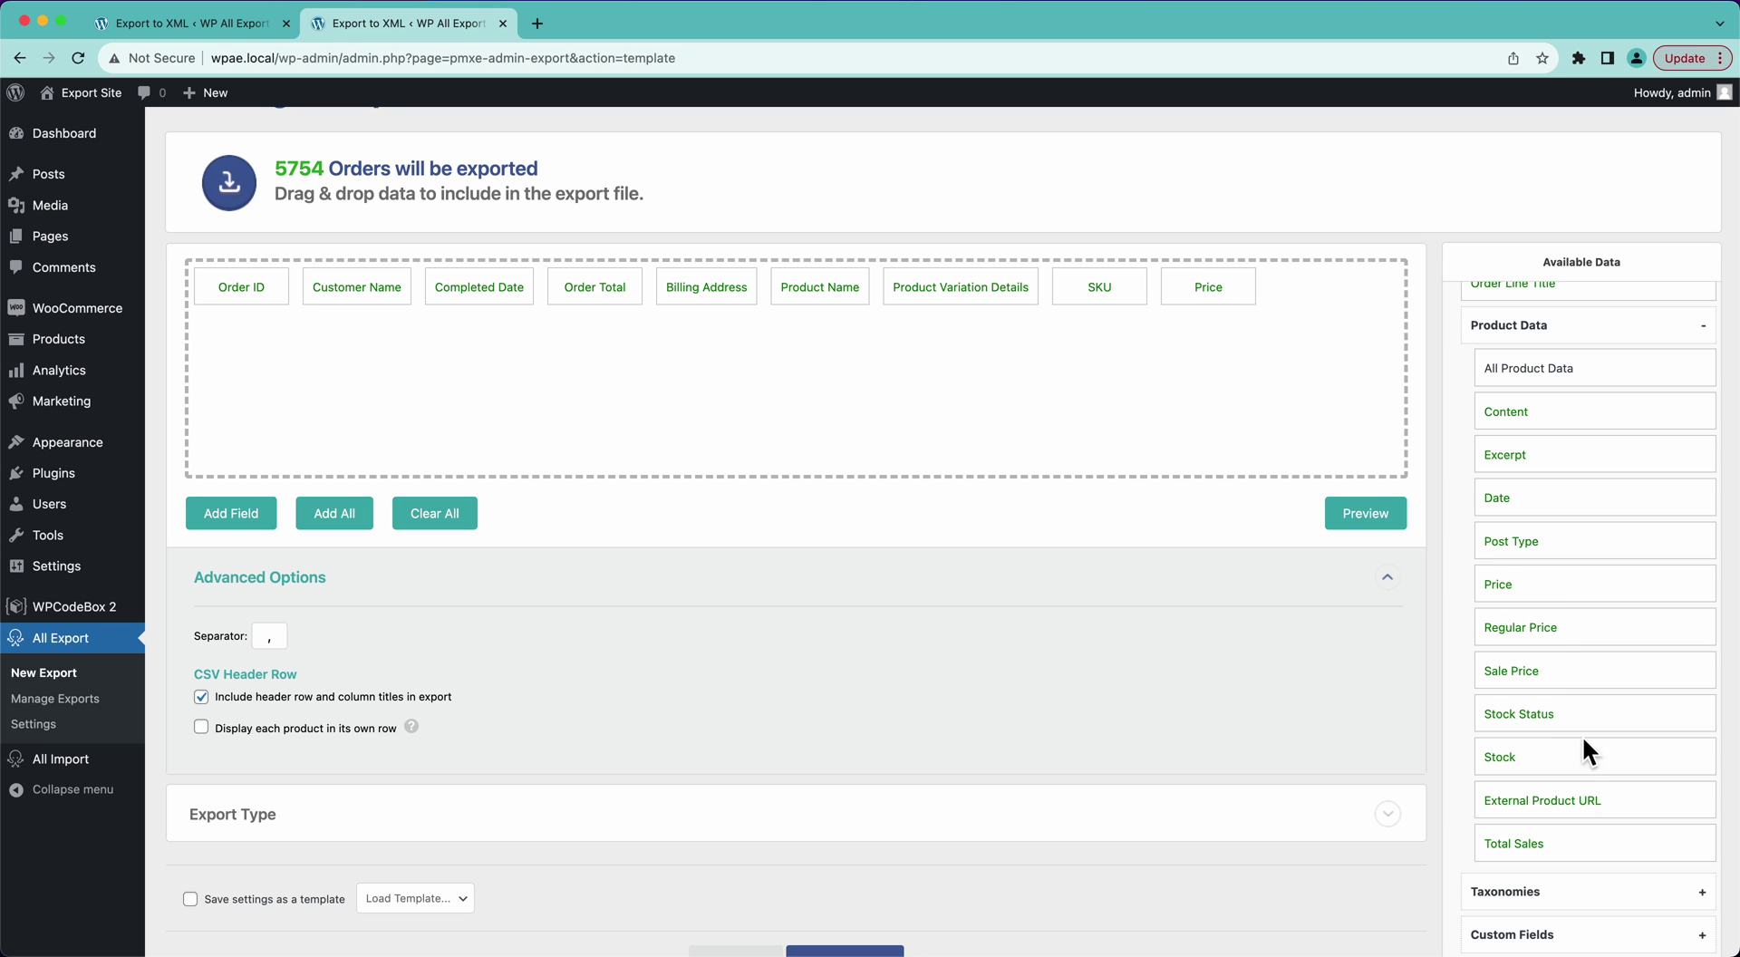
pyautogui.scroll(-5, 1586, 784)
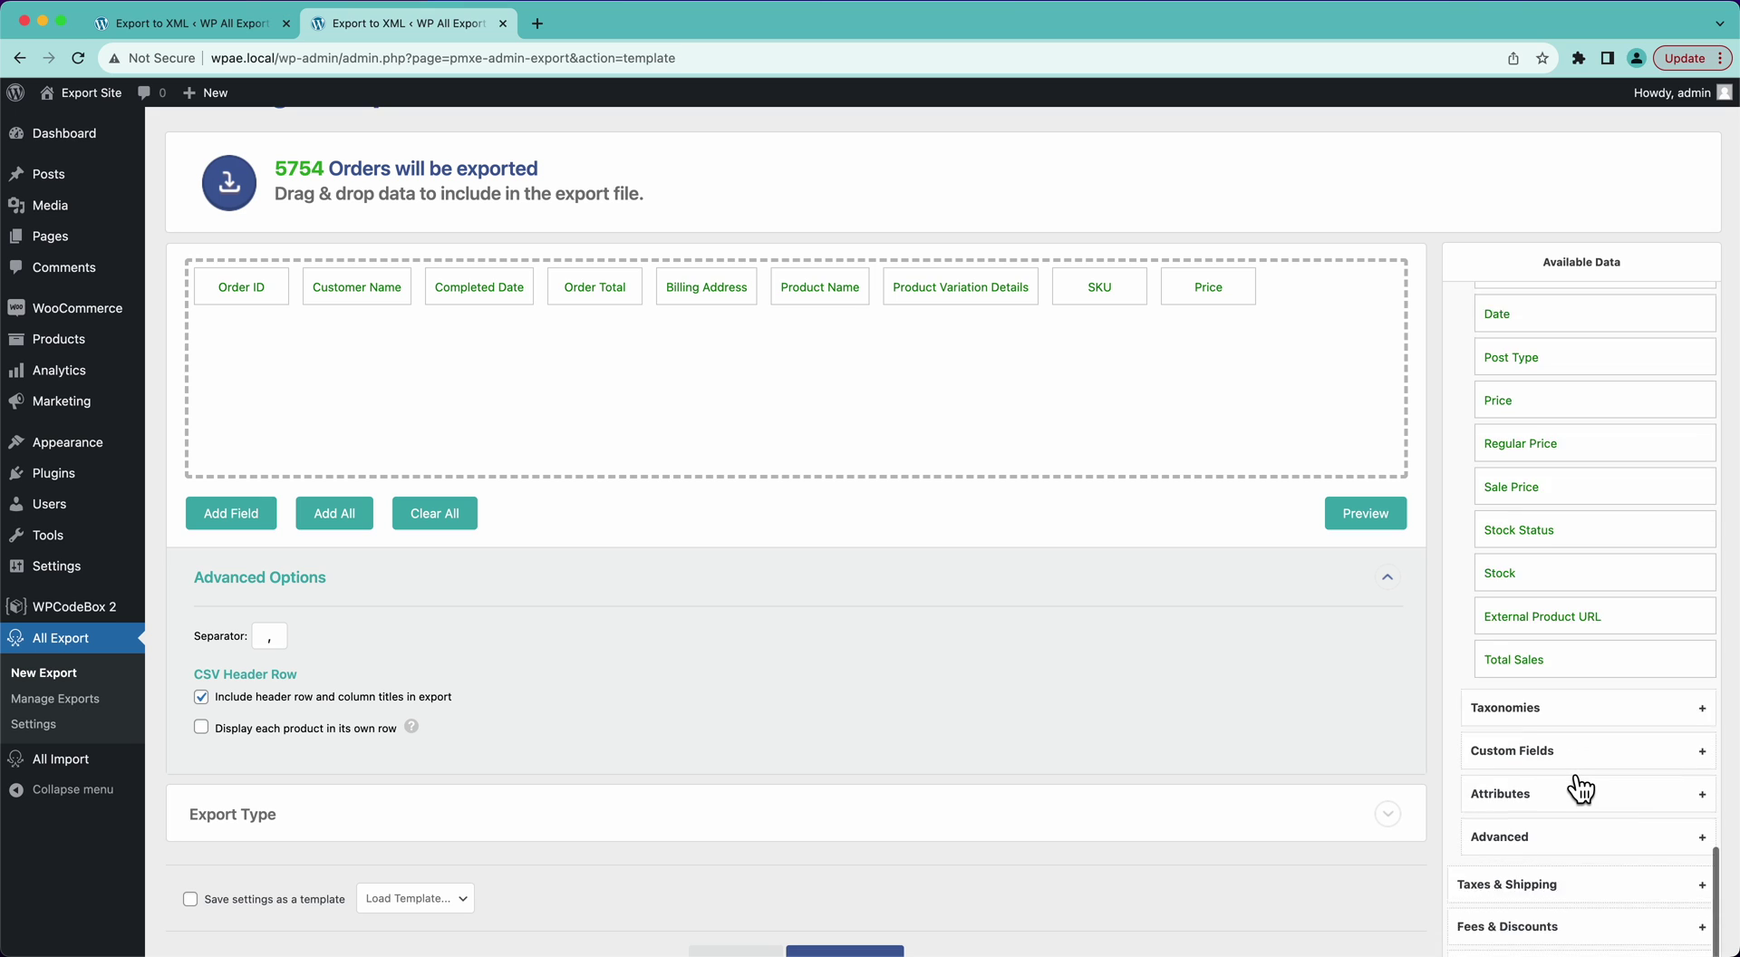
# - In Available Data, toggle Taxonomies open and closed, expand Attributes, and collapse Product Data
pyautogui.click(1538, 593)
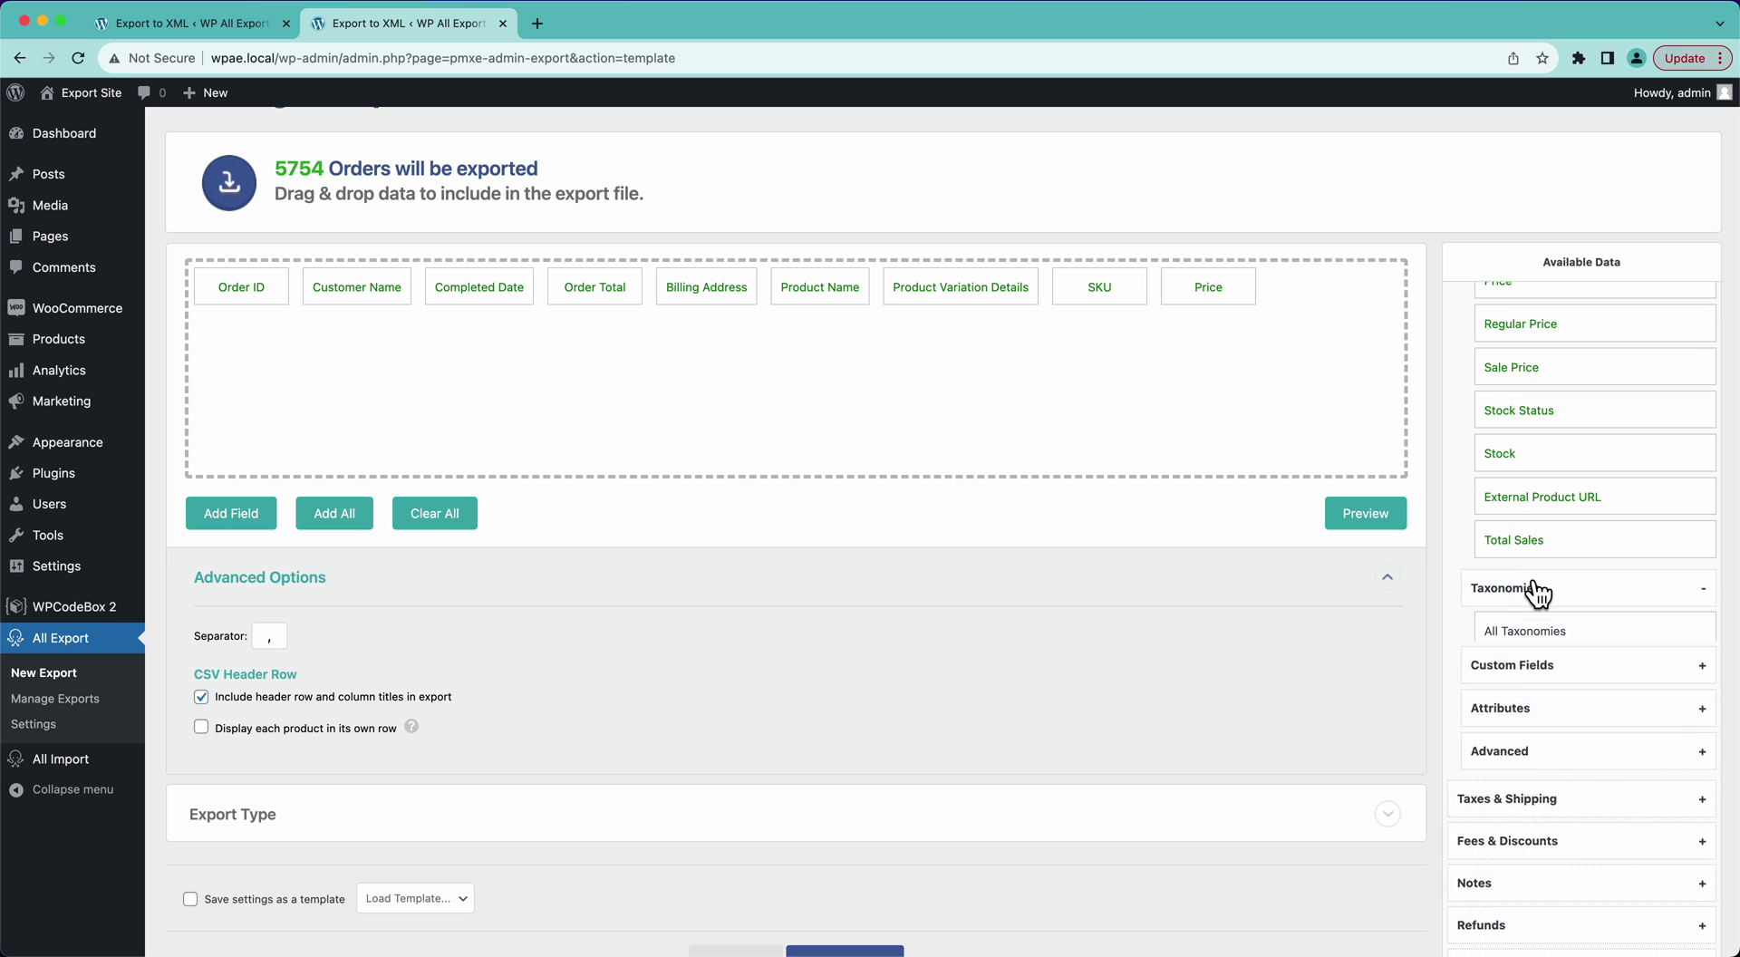
pyautogui.click(1538, 593)
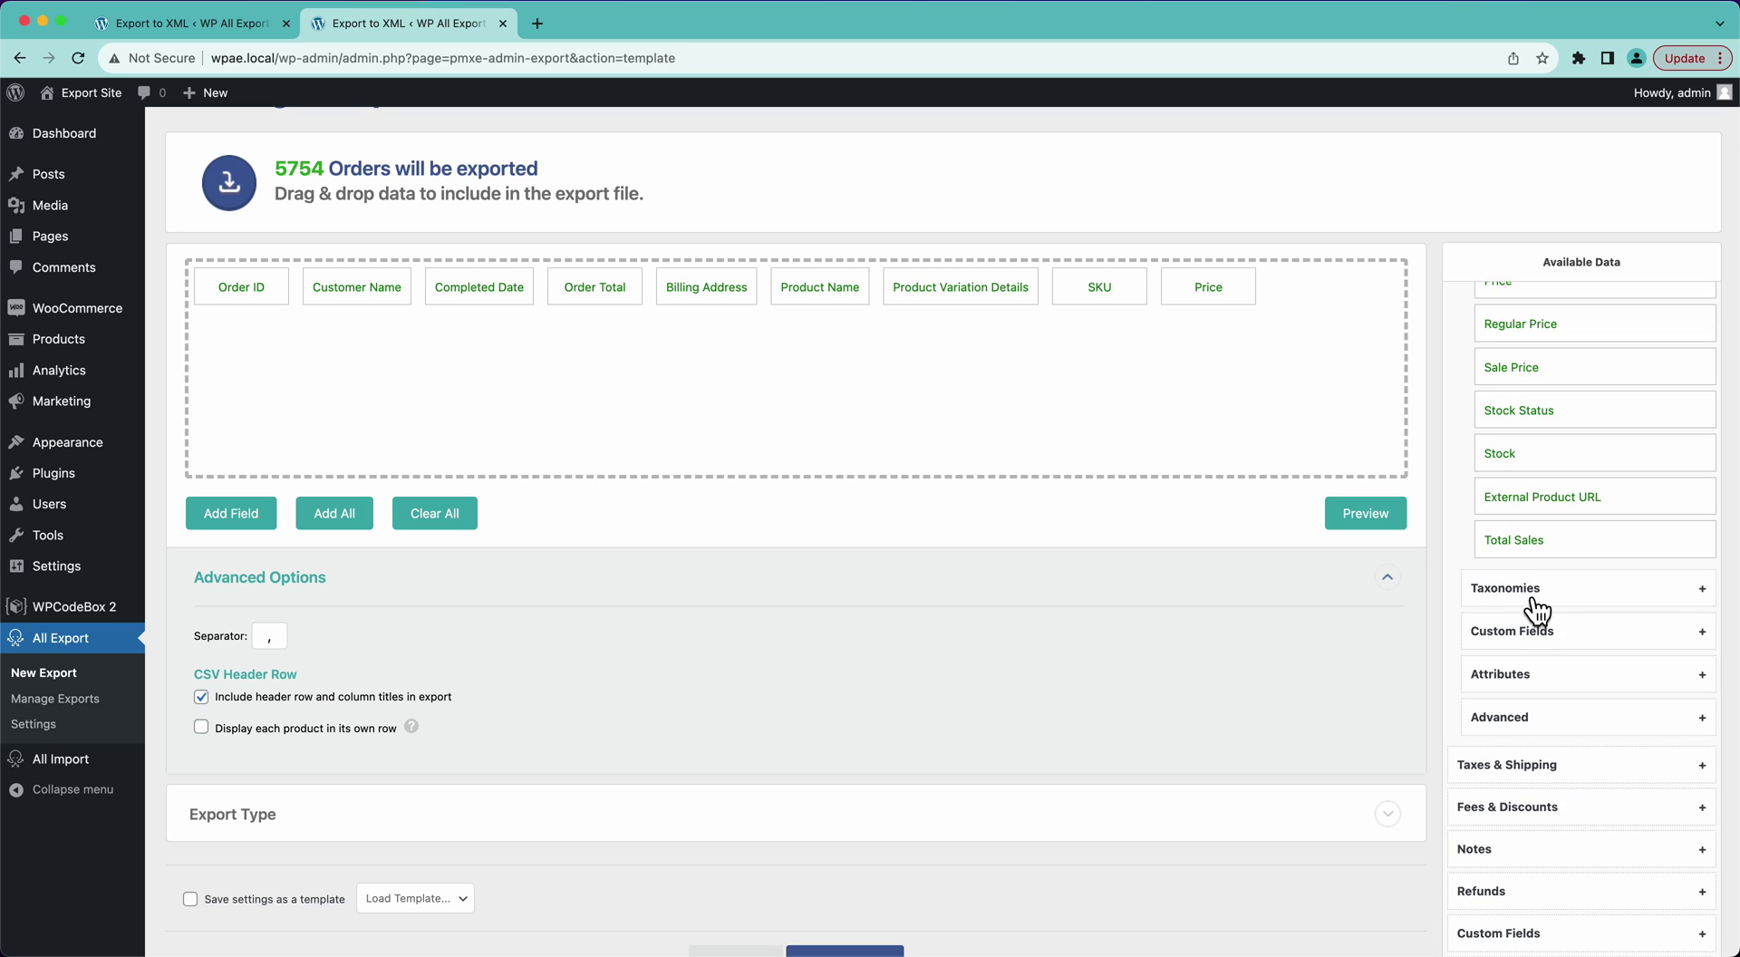
pyautogui.click(1533, 682)
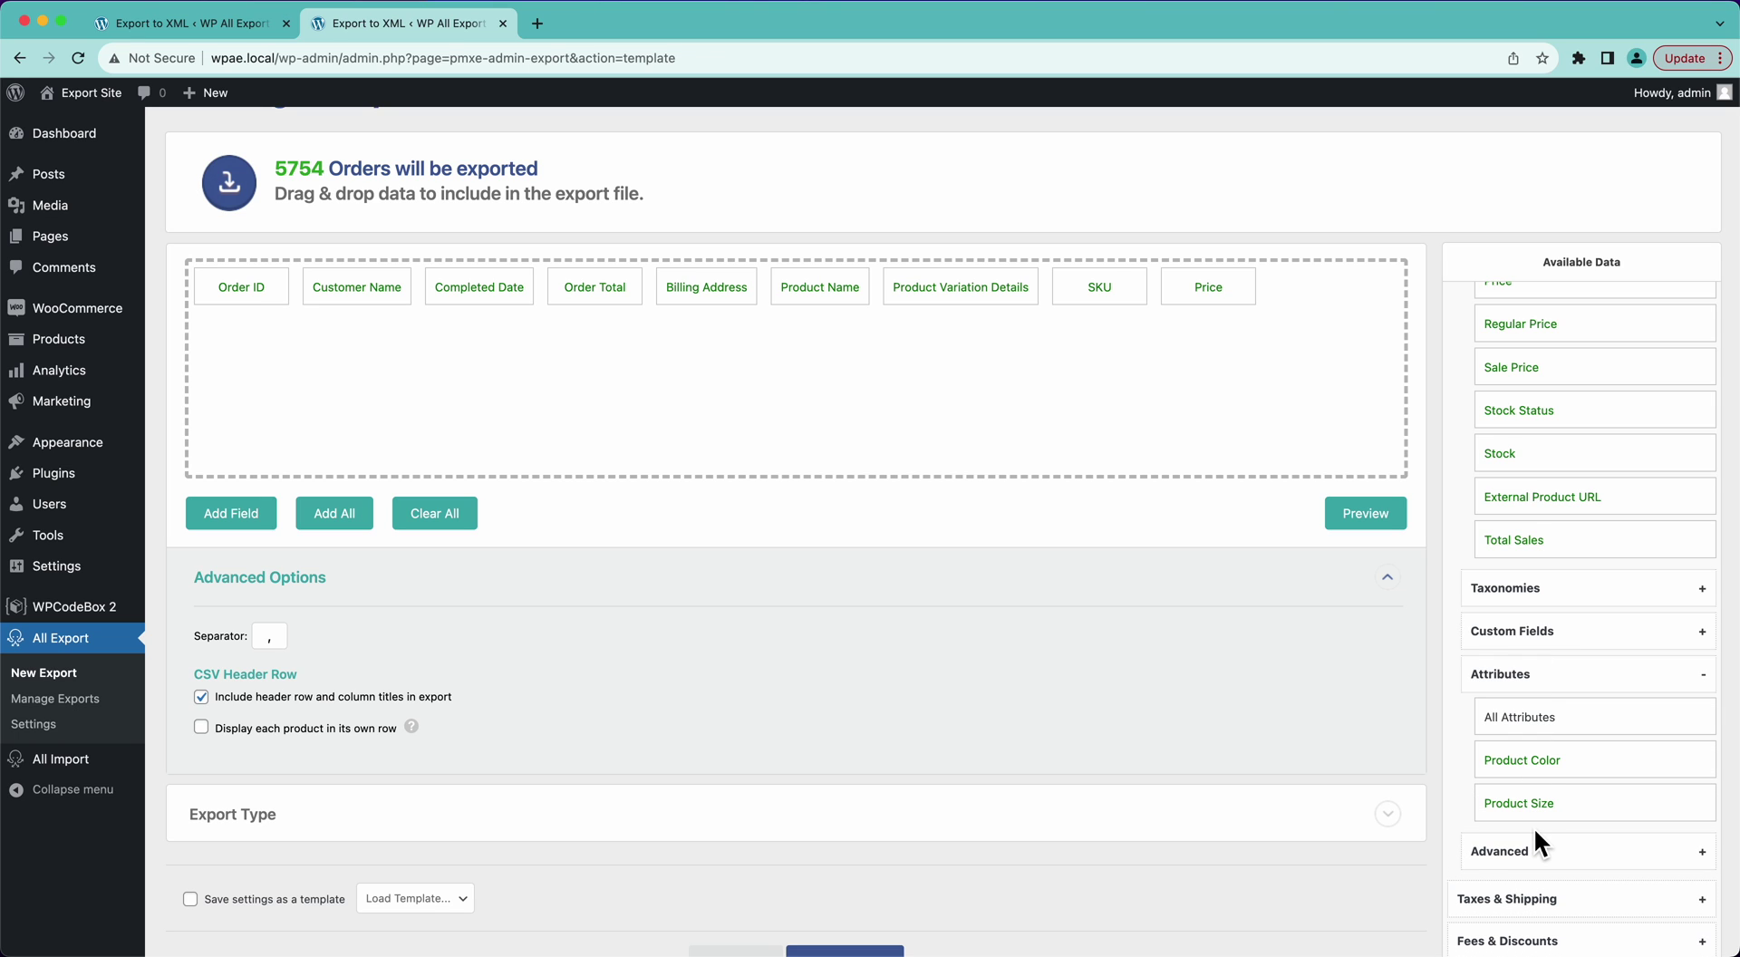
pyautogui.scroll(8, 1541, 625)
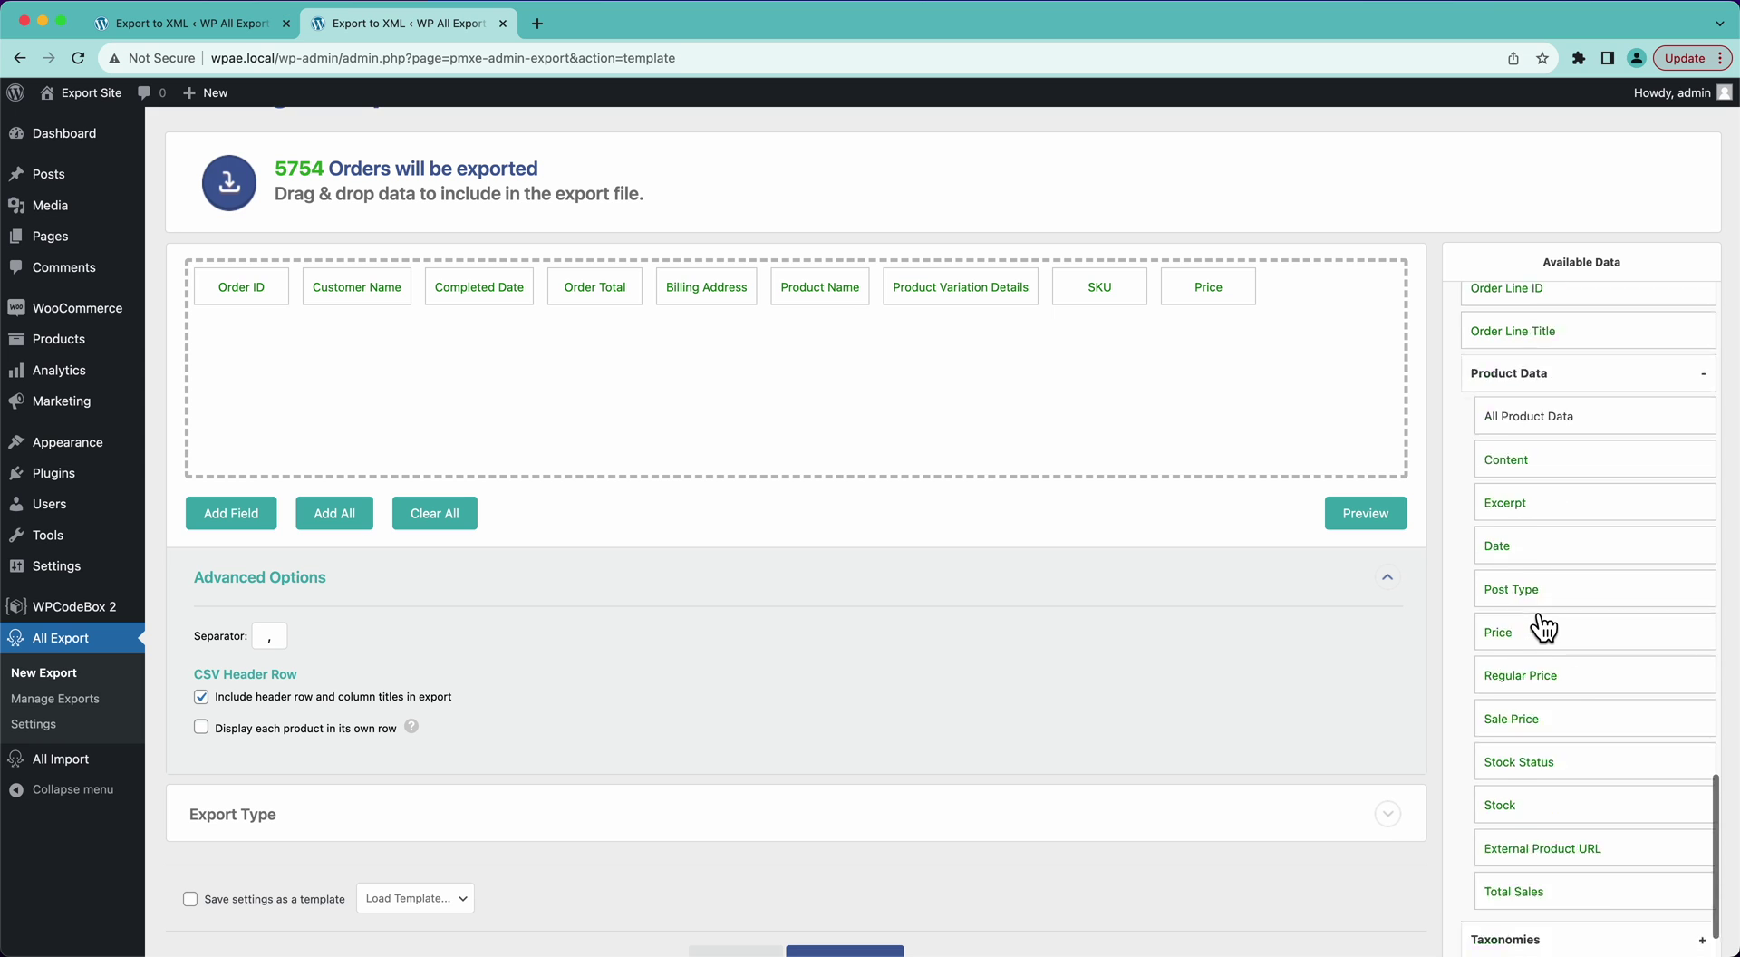
pyautogui.click(1536, 498)
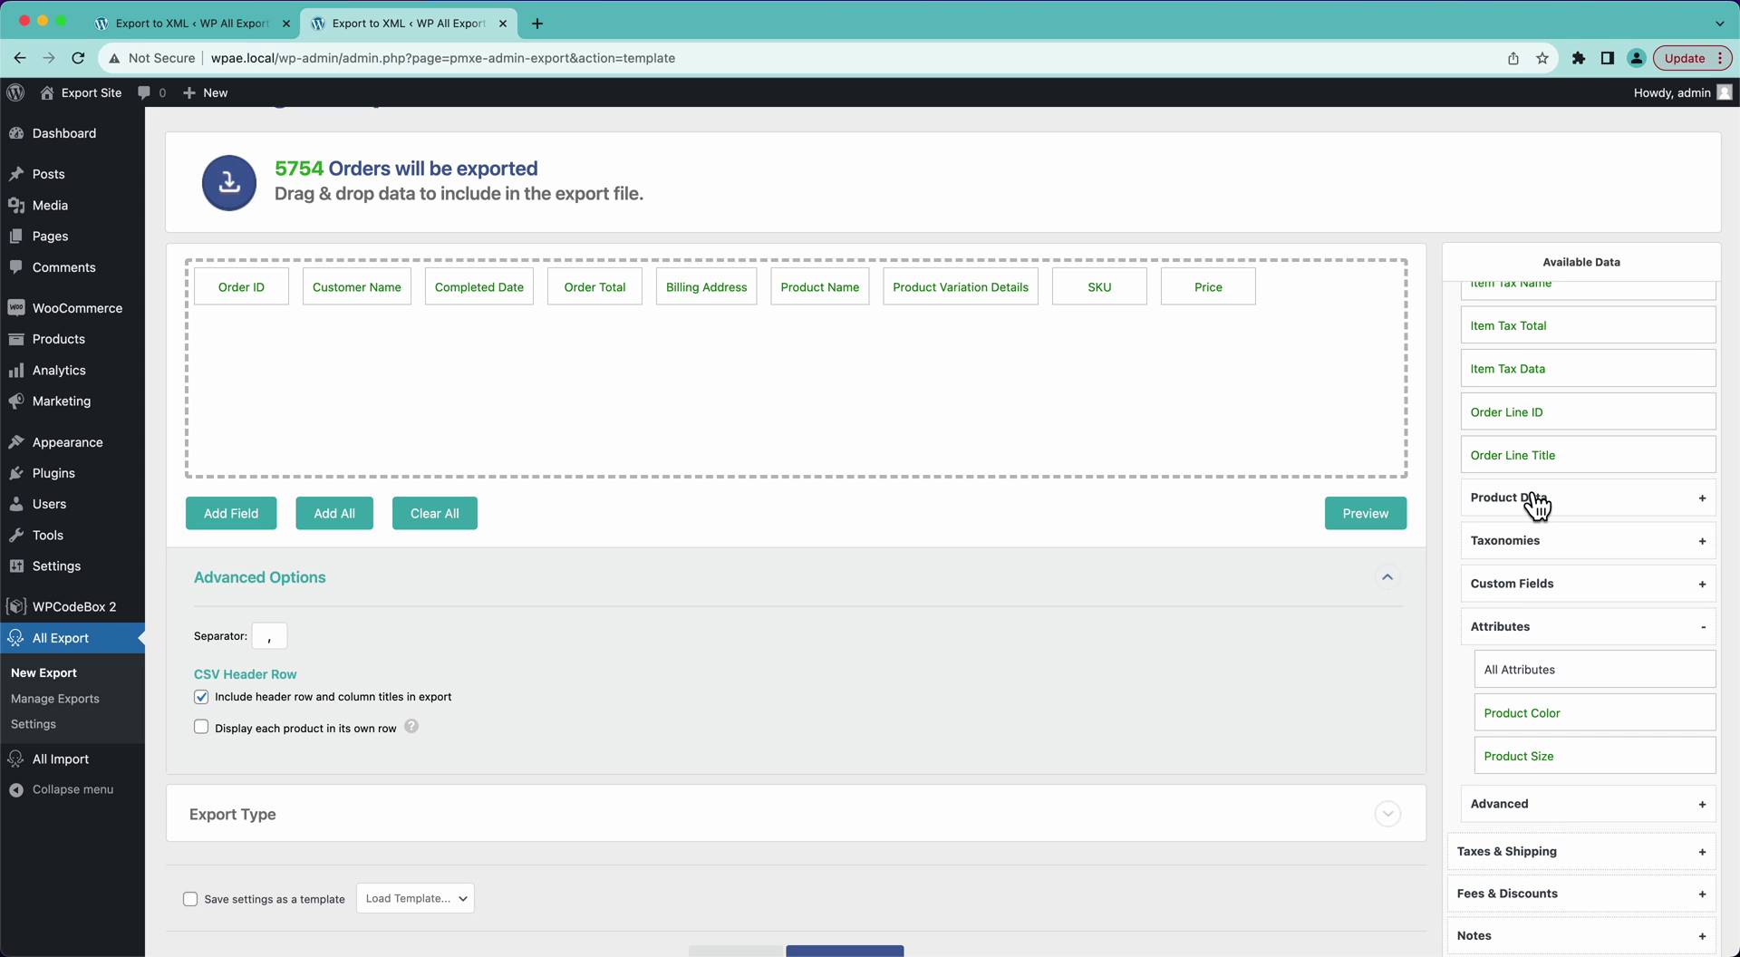
pyautogui.scroll(10, 1536, 499)
pyautogui.scroll(10, 1531, 489)
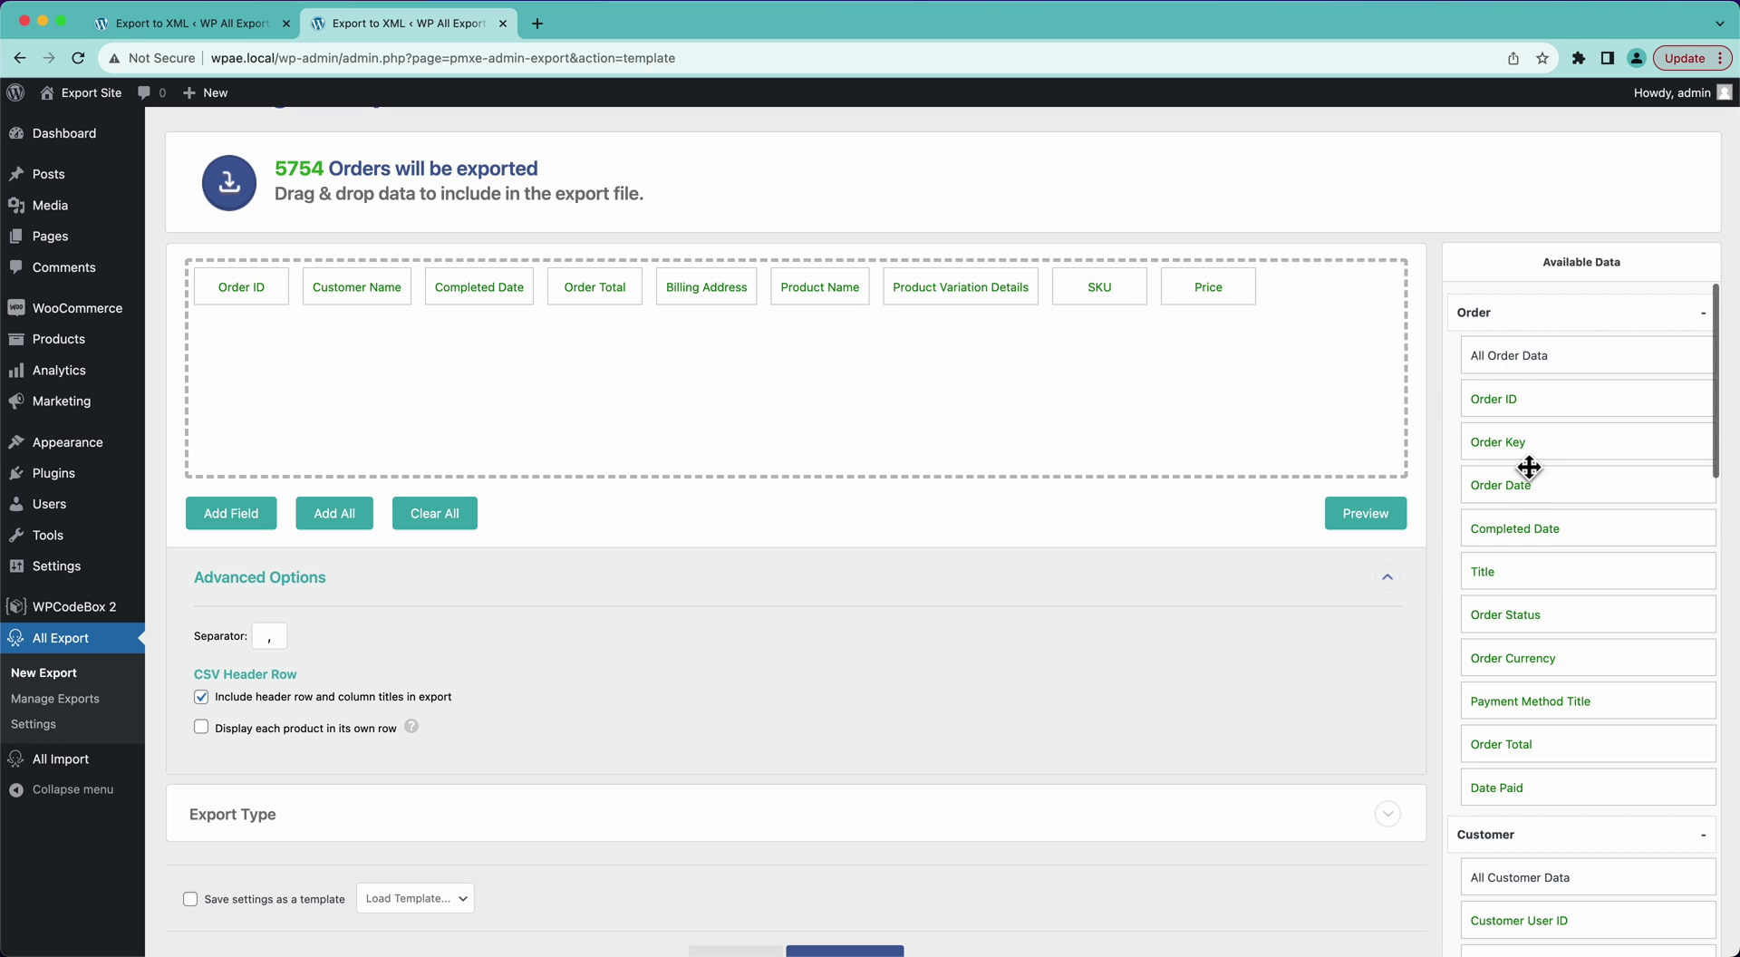
# - Collapse the Order, Customer, Items and Taxes & Shipping sections so only headings remain
pyautogui.click(1522, 317)
pyautogui.click(1497, 364)
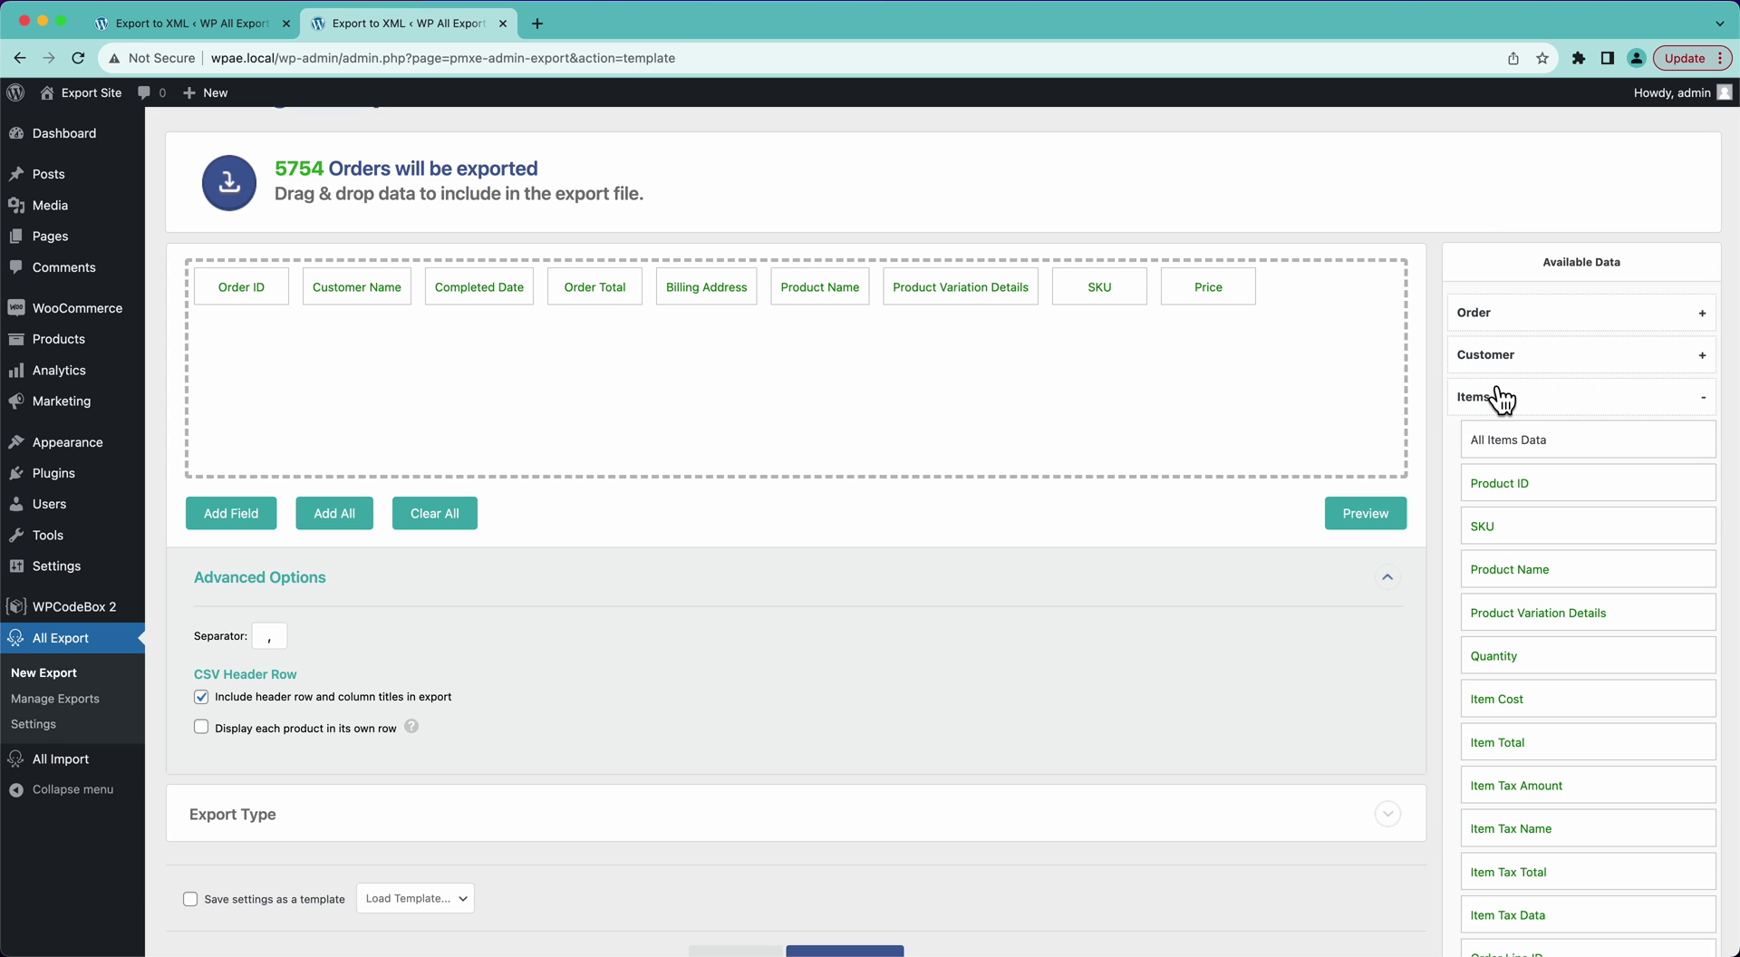
pyautogui.click(1498, 397)
pyautogui.click(1501, 444)
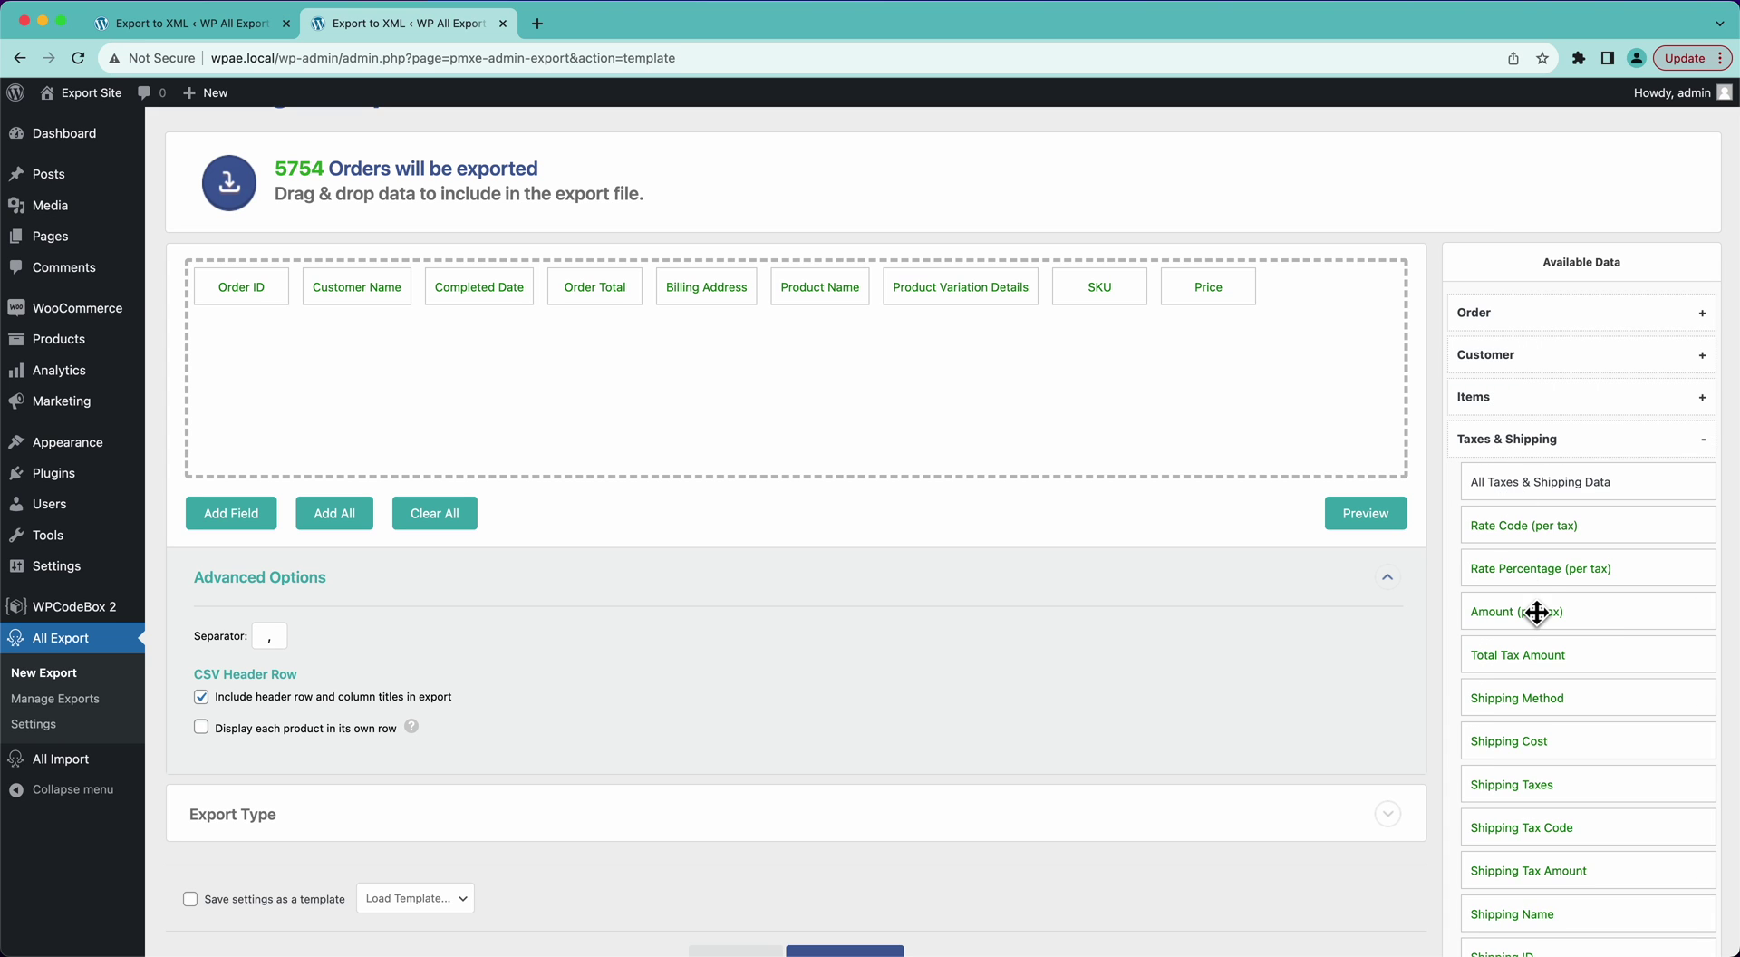
pyautogui.scroll(-3, 1538, 607)
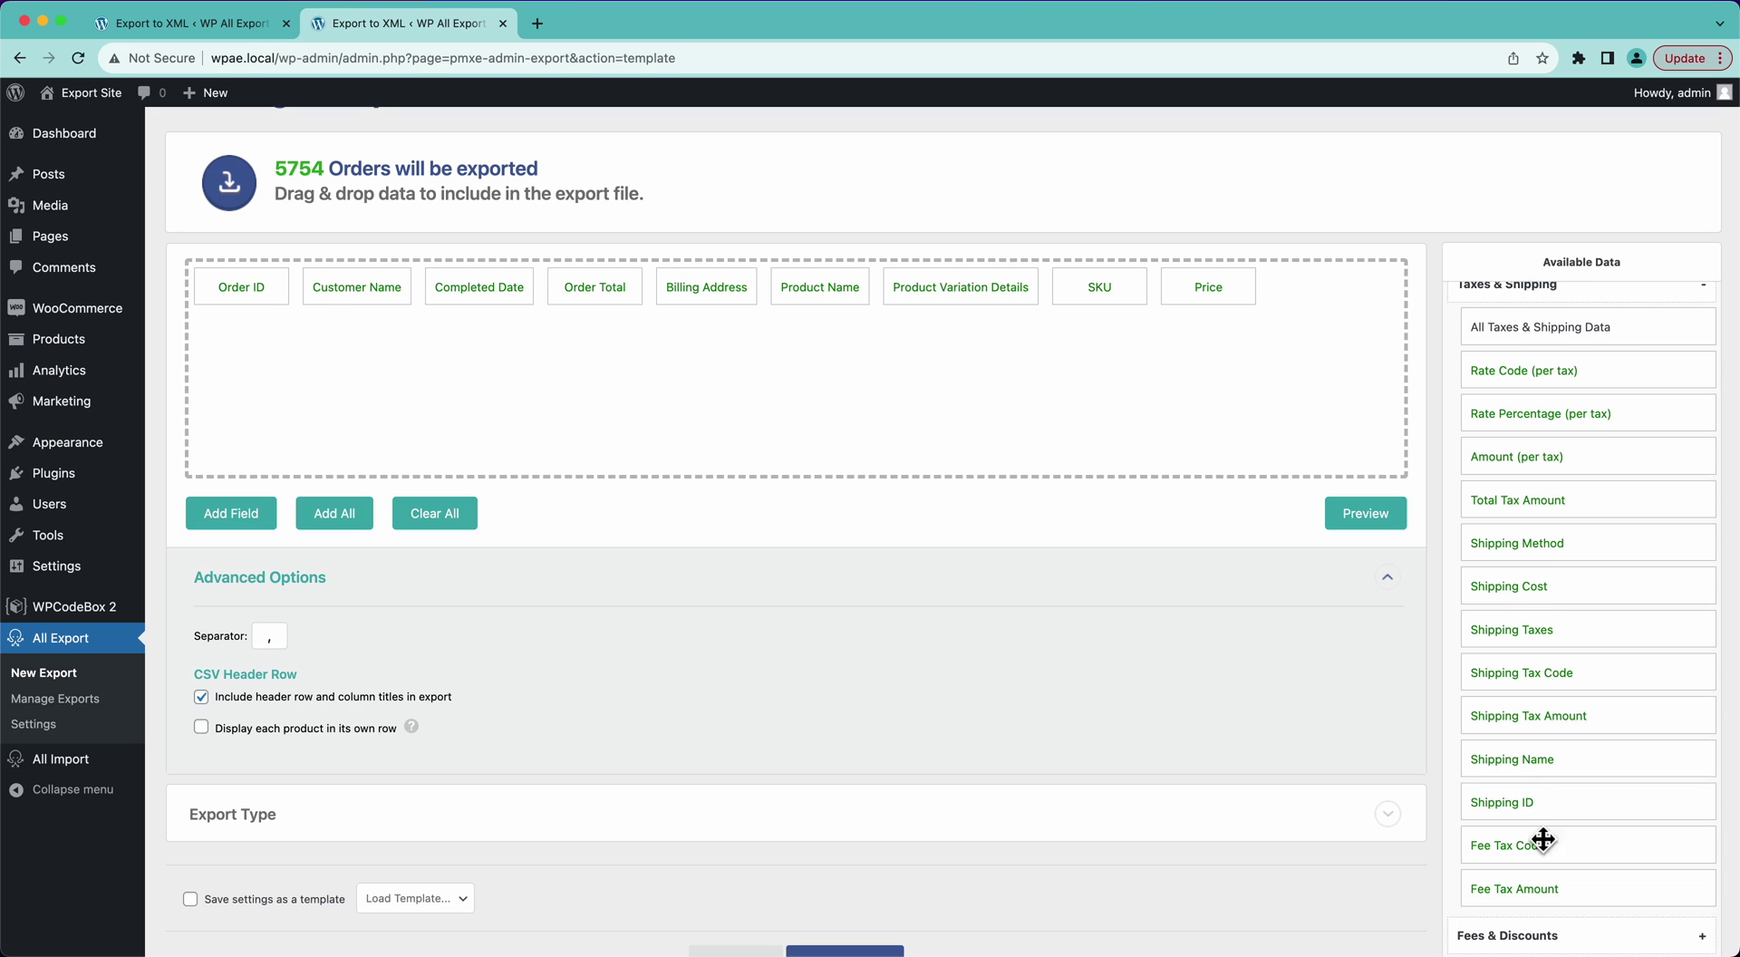
pyautogui.scroll(3, 1573, 870)
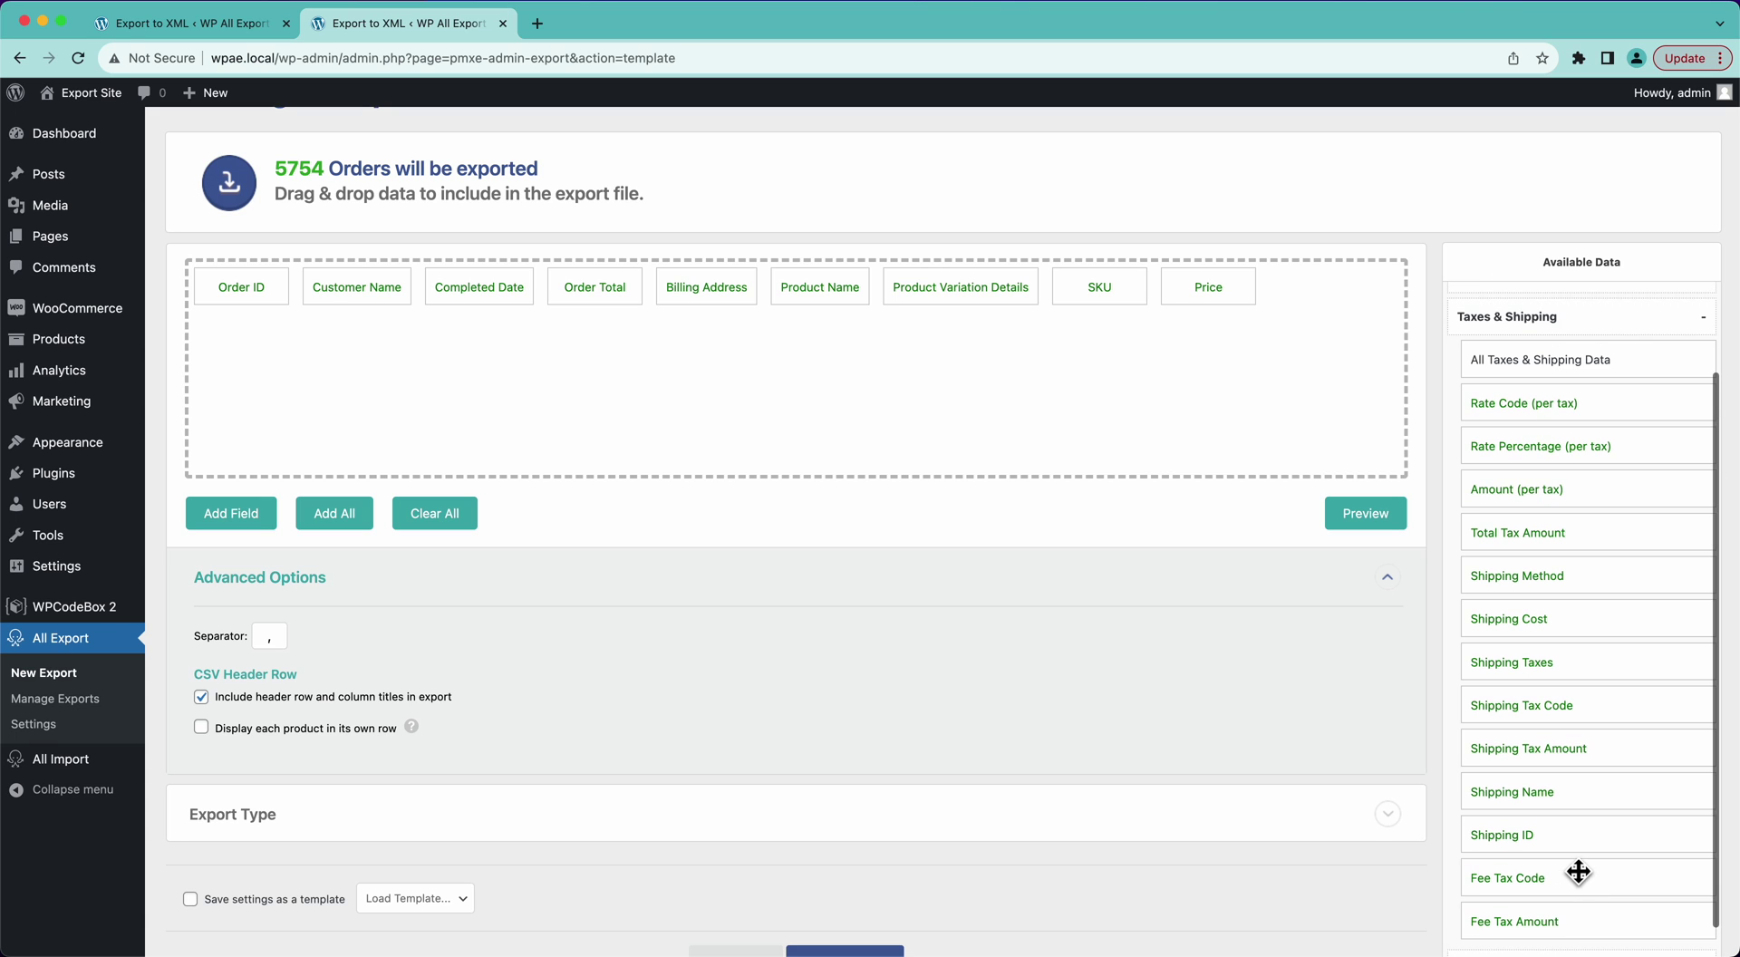
pyautogui.click(1559, 332)
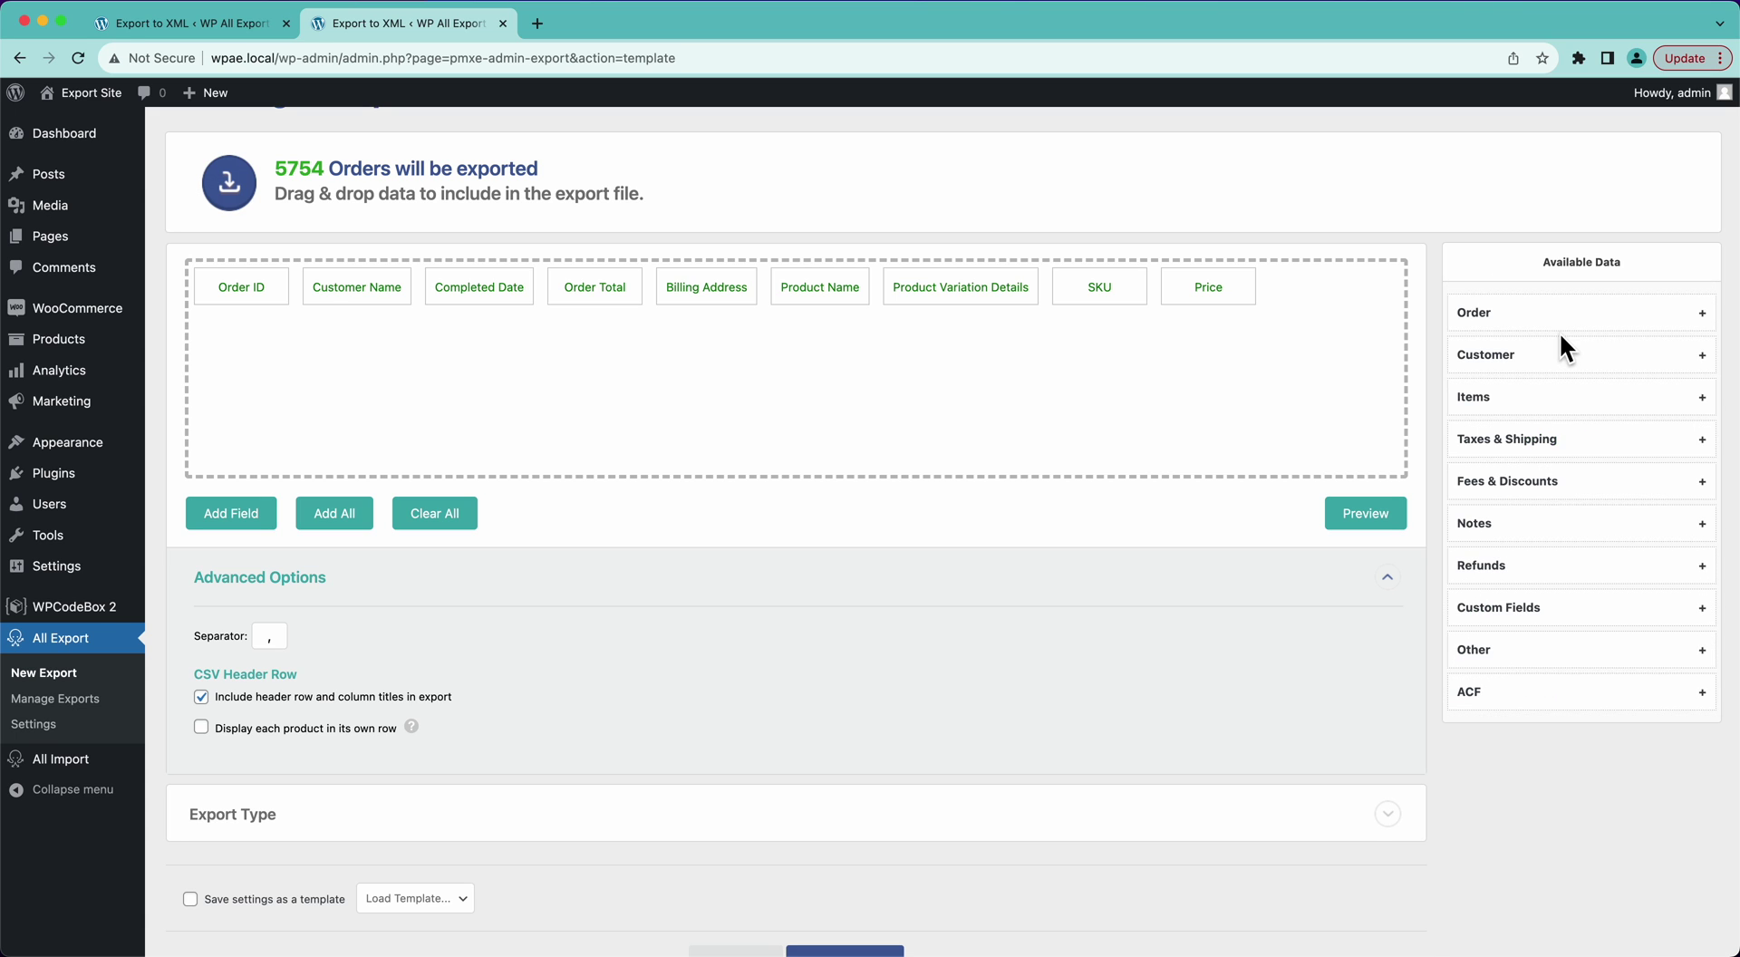
pyautogui.click(1507, 493)
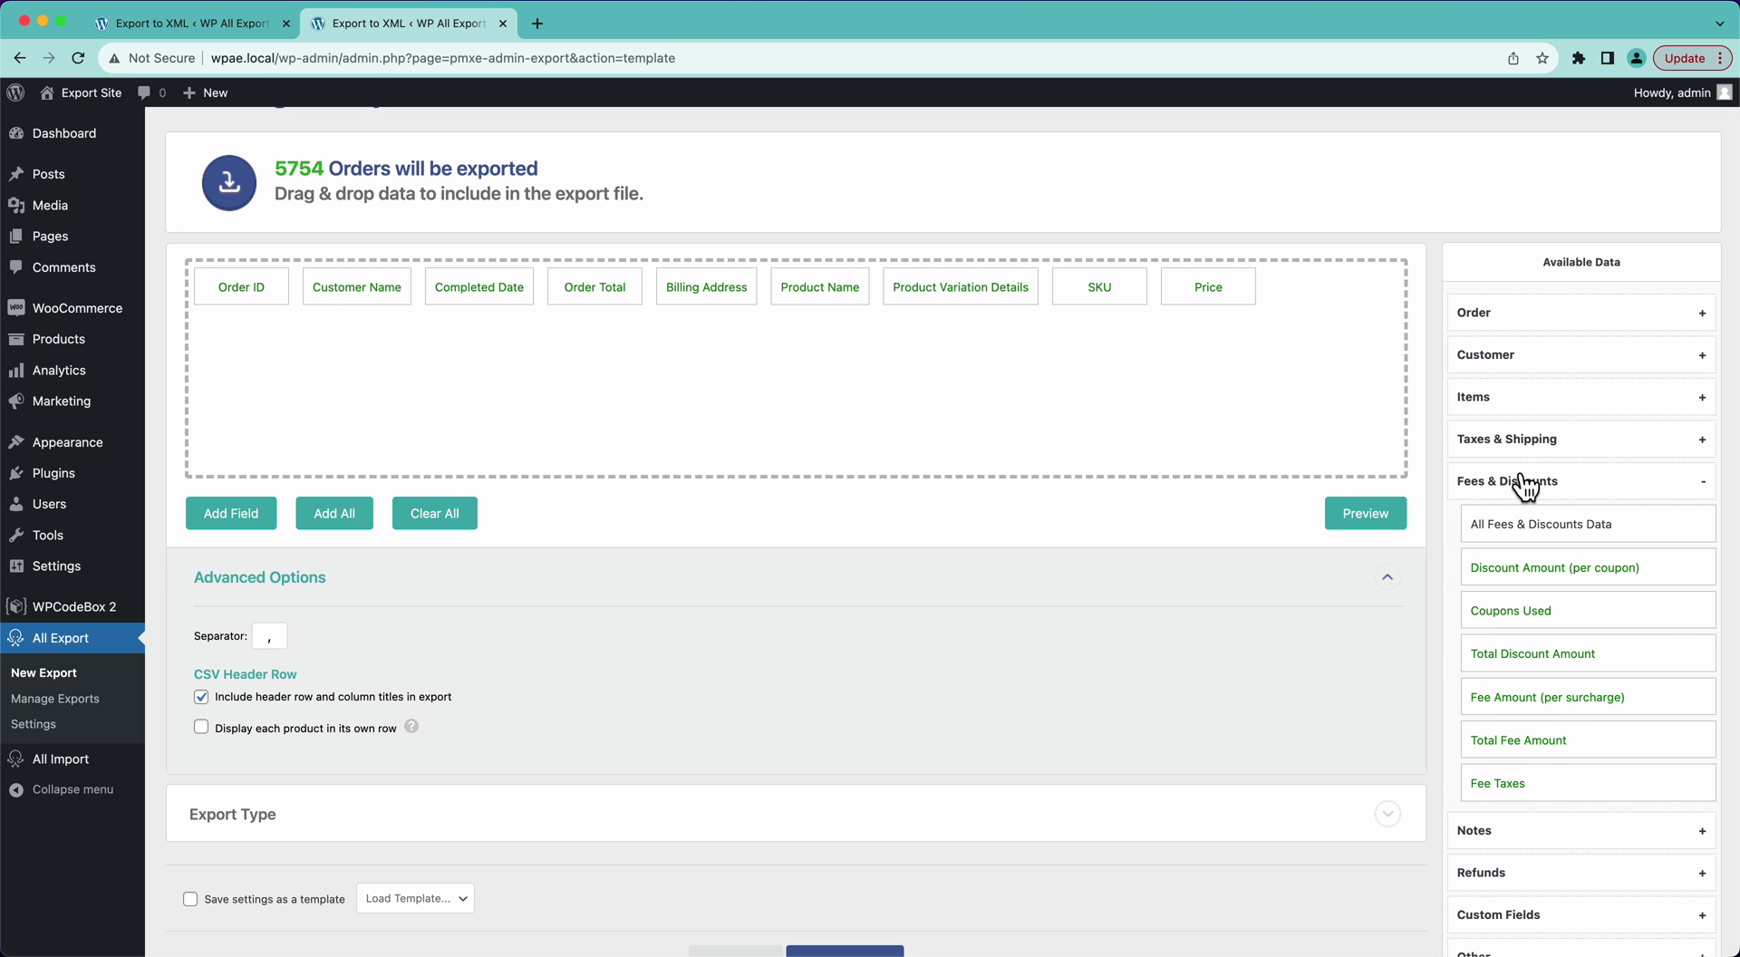
pyautogui.click(1524, 483)
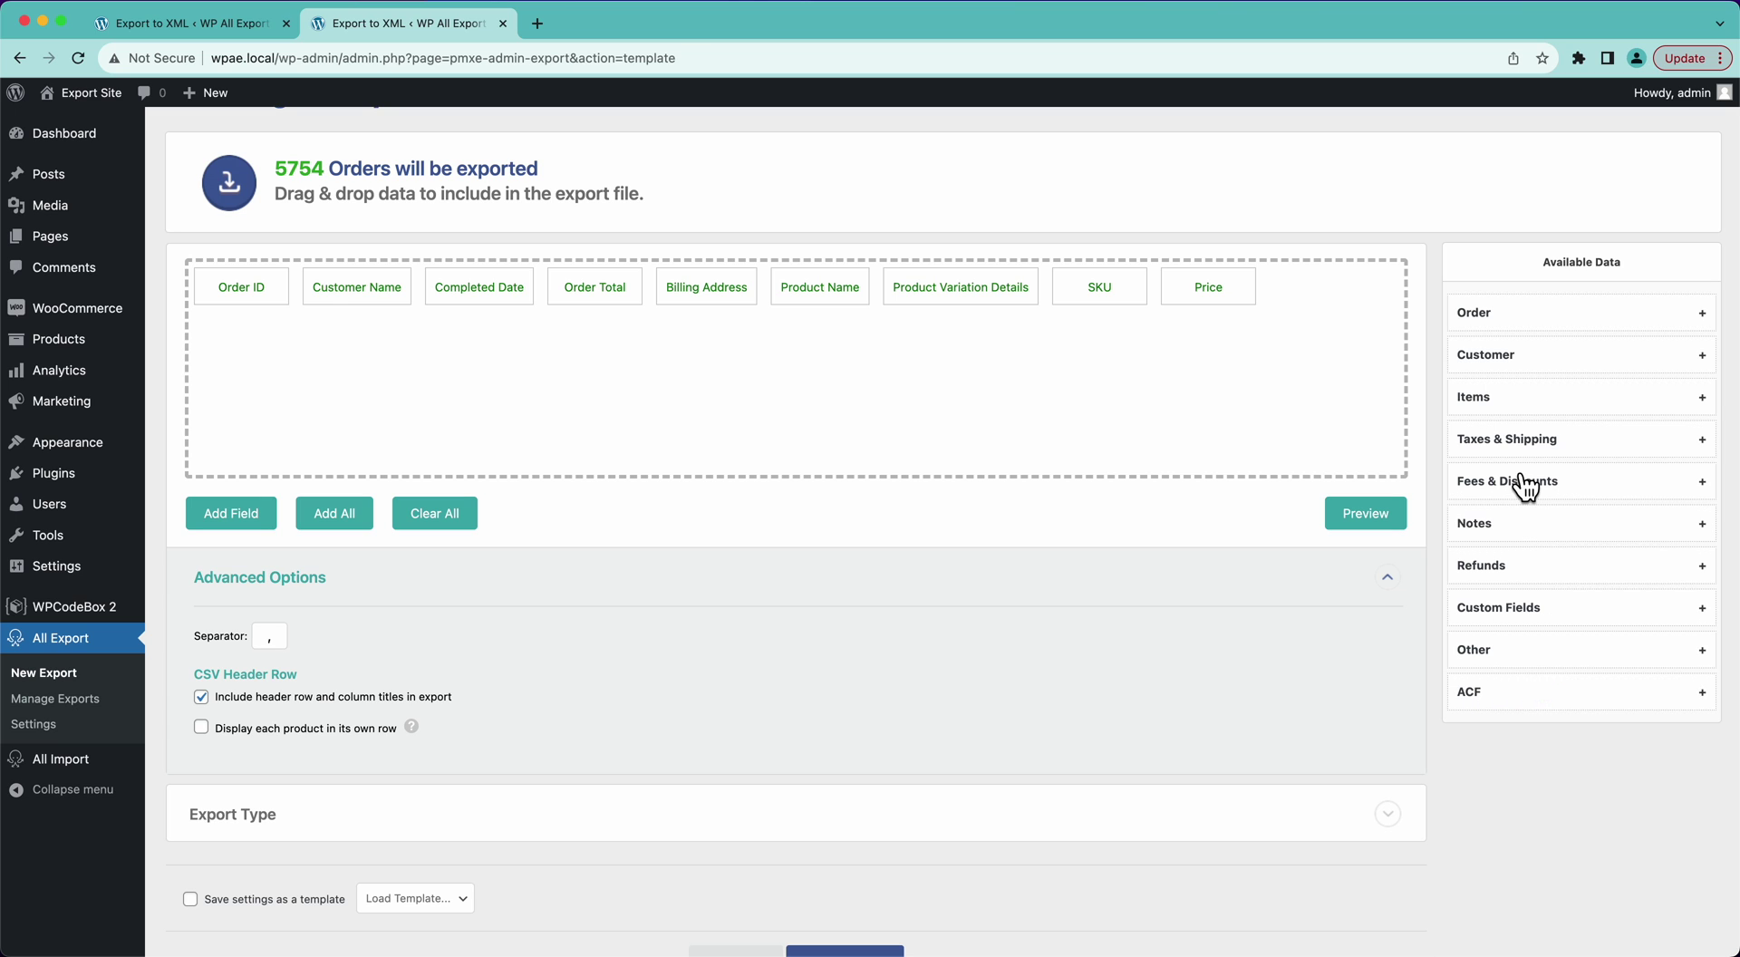
pyautogui.click(1515, 570)
pyautogui.scroll(-5, 1518, 576)
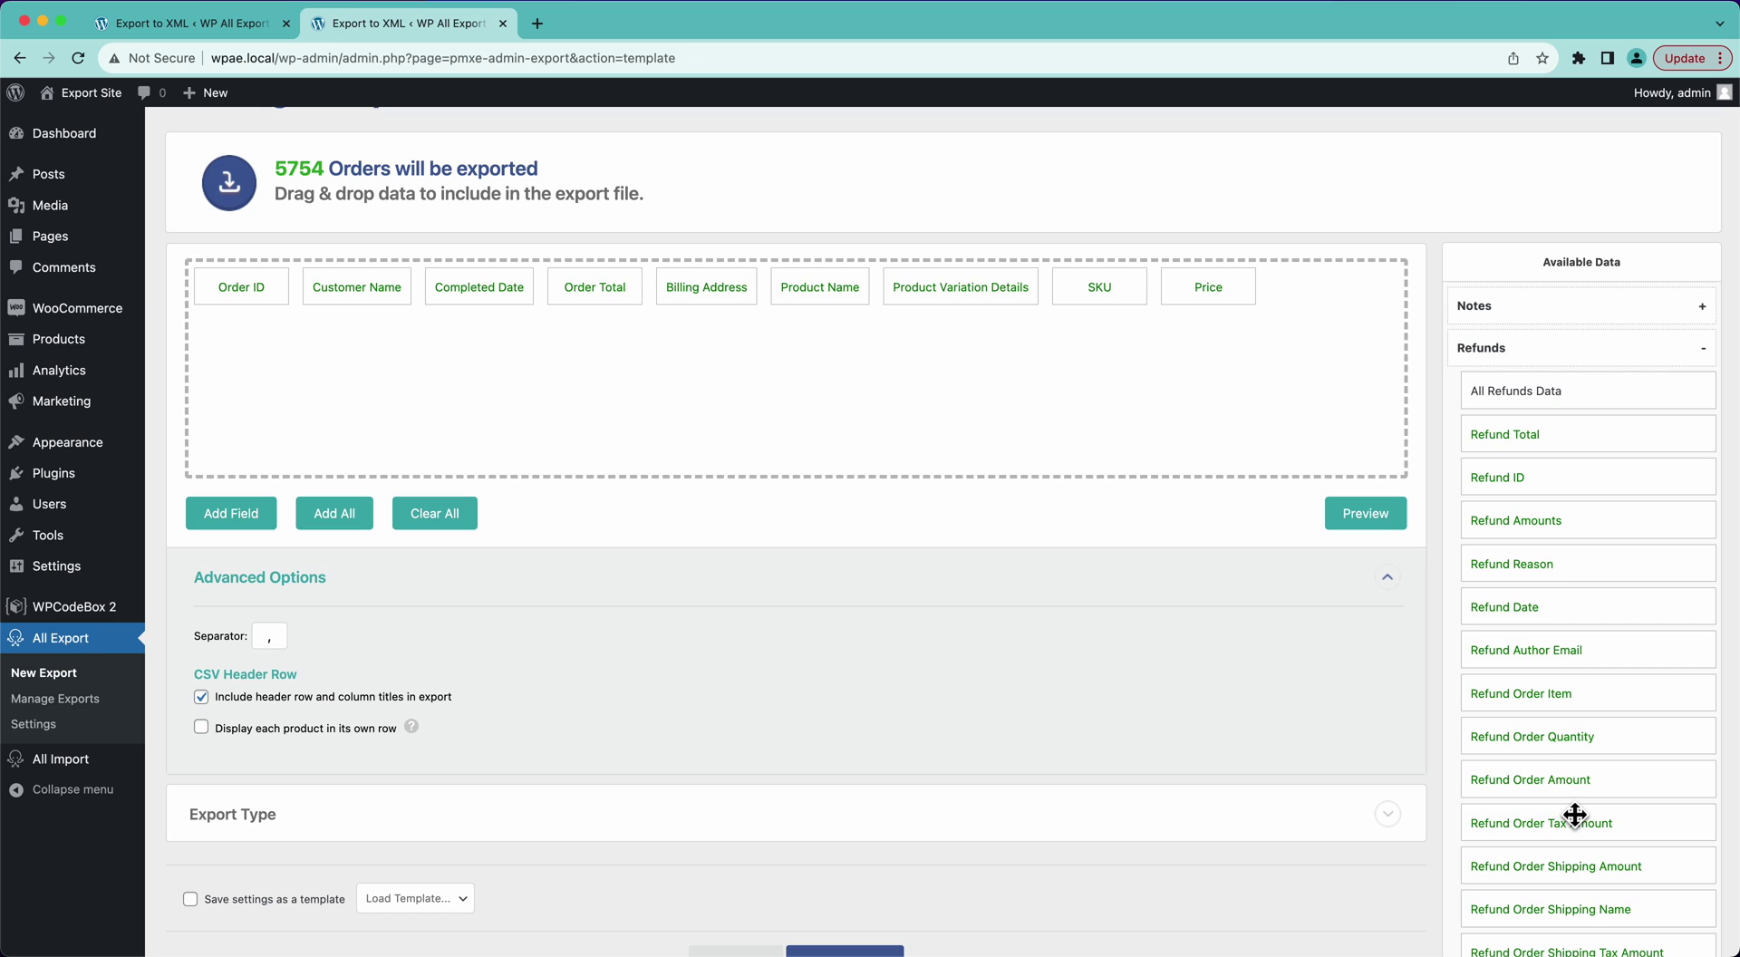
pyautogui.click(1505, 350)
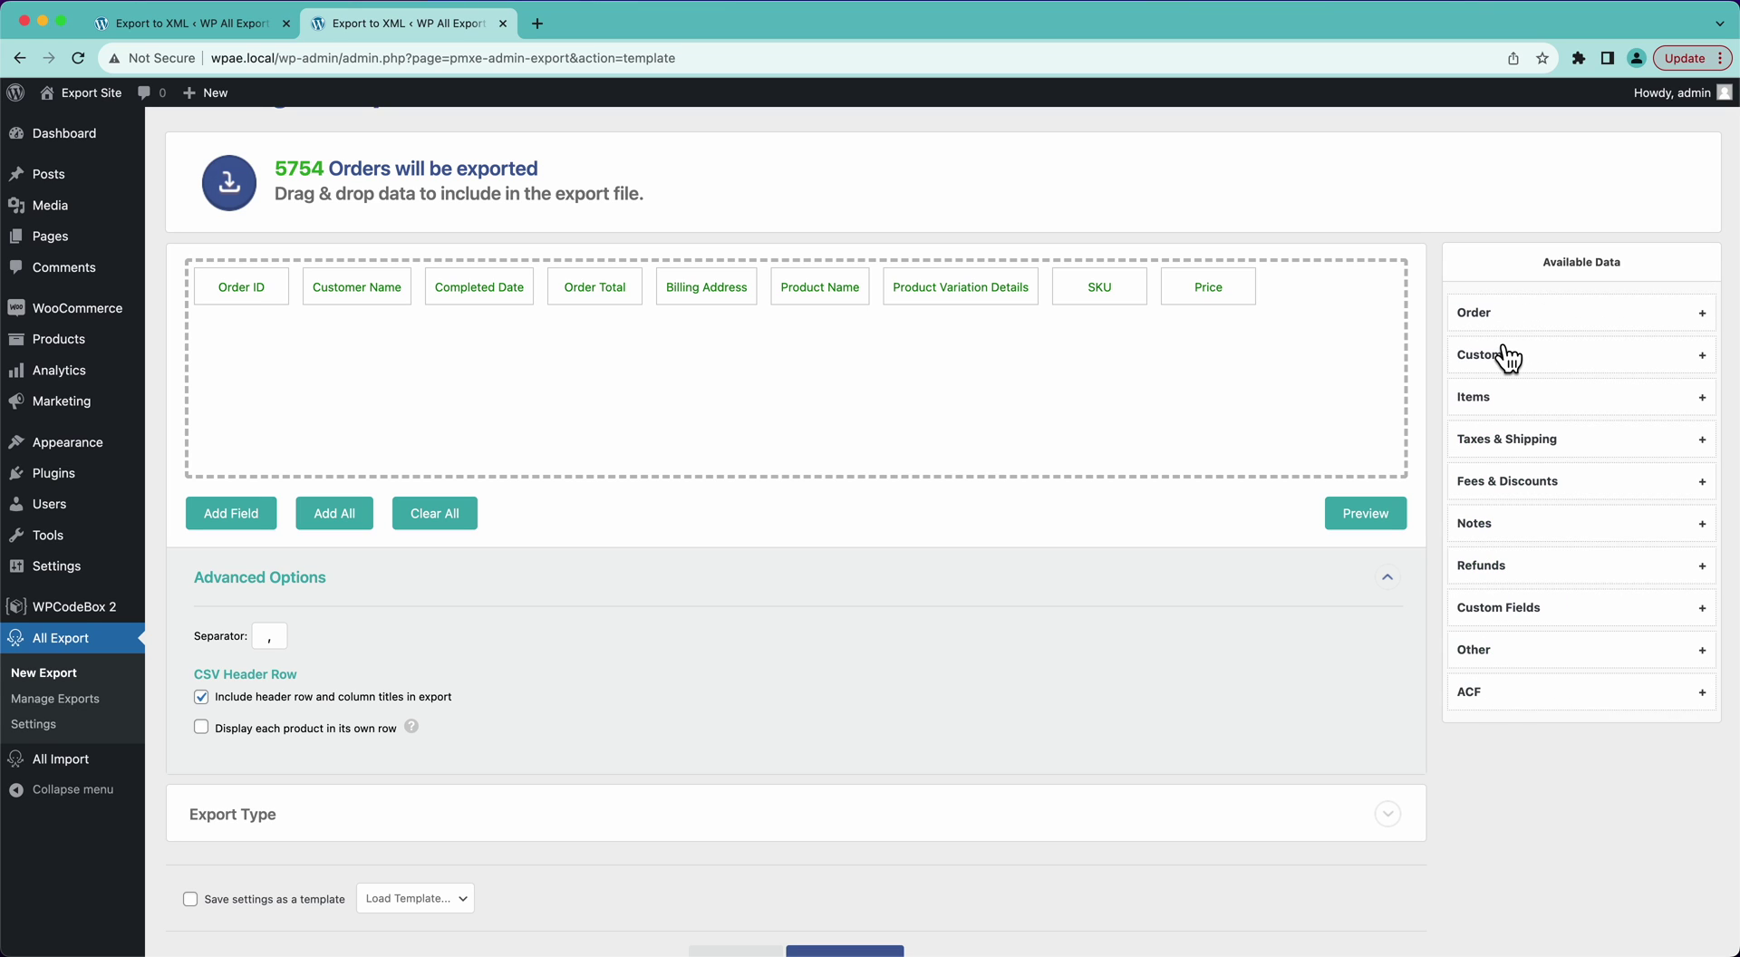
pyautogui.click(1513, 611)
pyautogui.click(1515, 615)
pyautogui.scroll(-1, 1518, 614)
pyautogui.click(1519, 614)
pyautogui.scroll(-6, 1519, 612)
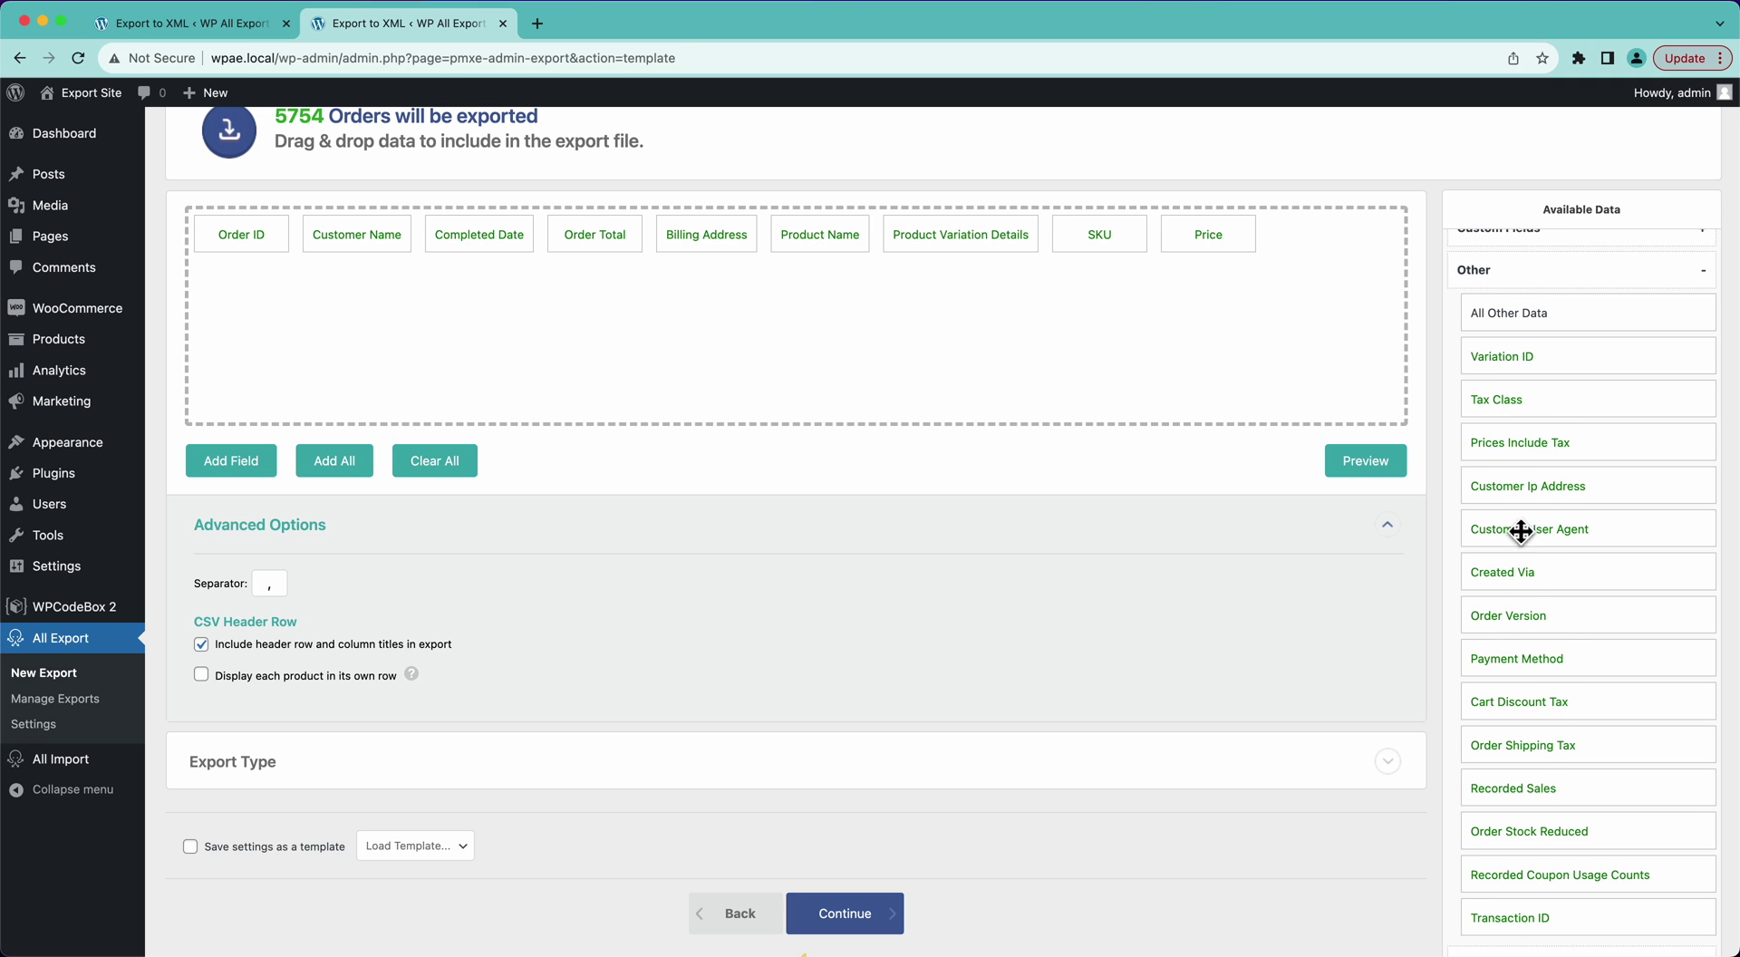
pyautogui.scroll(2, 1565, 668)
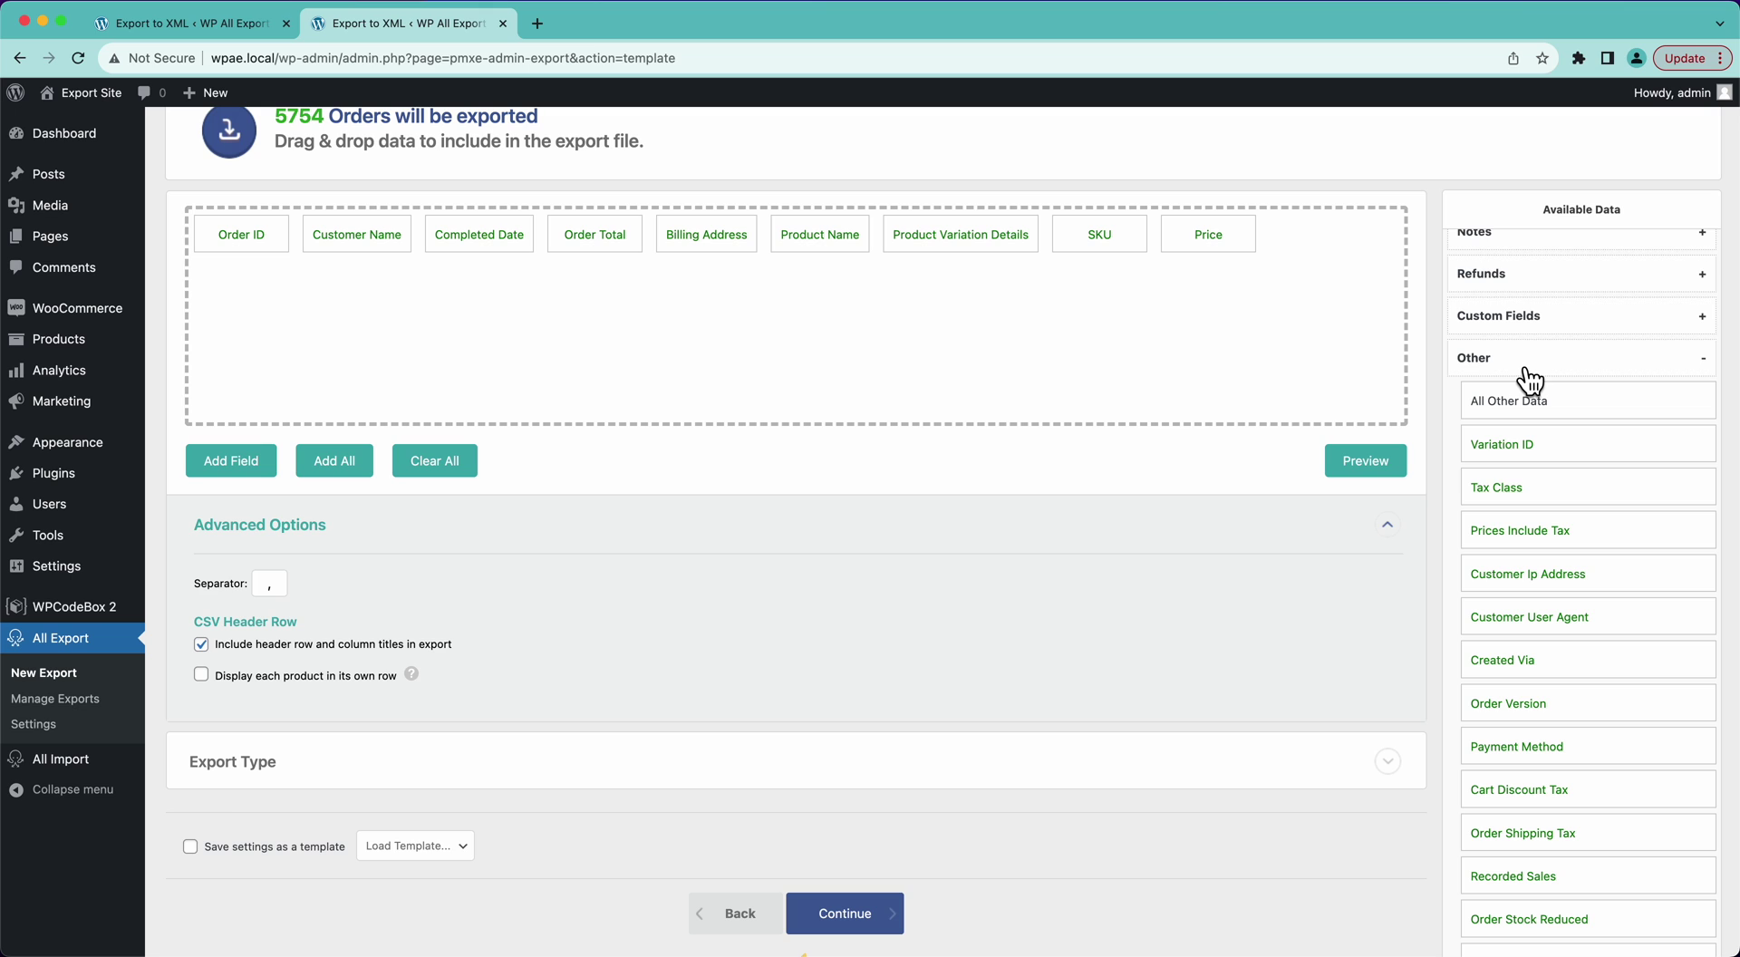
pyautogui.click(1527, 367)
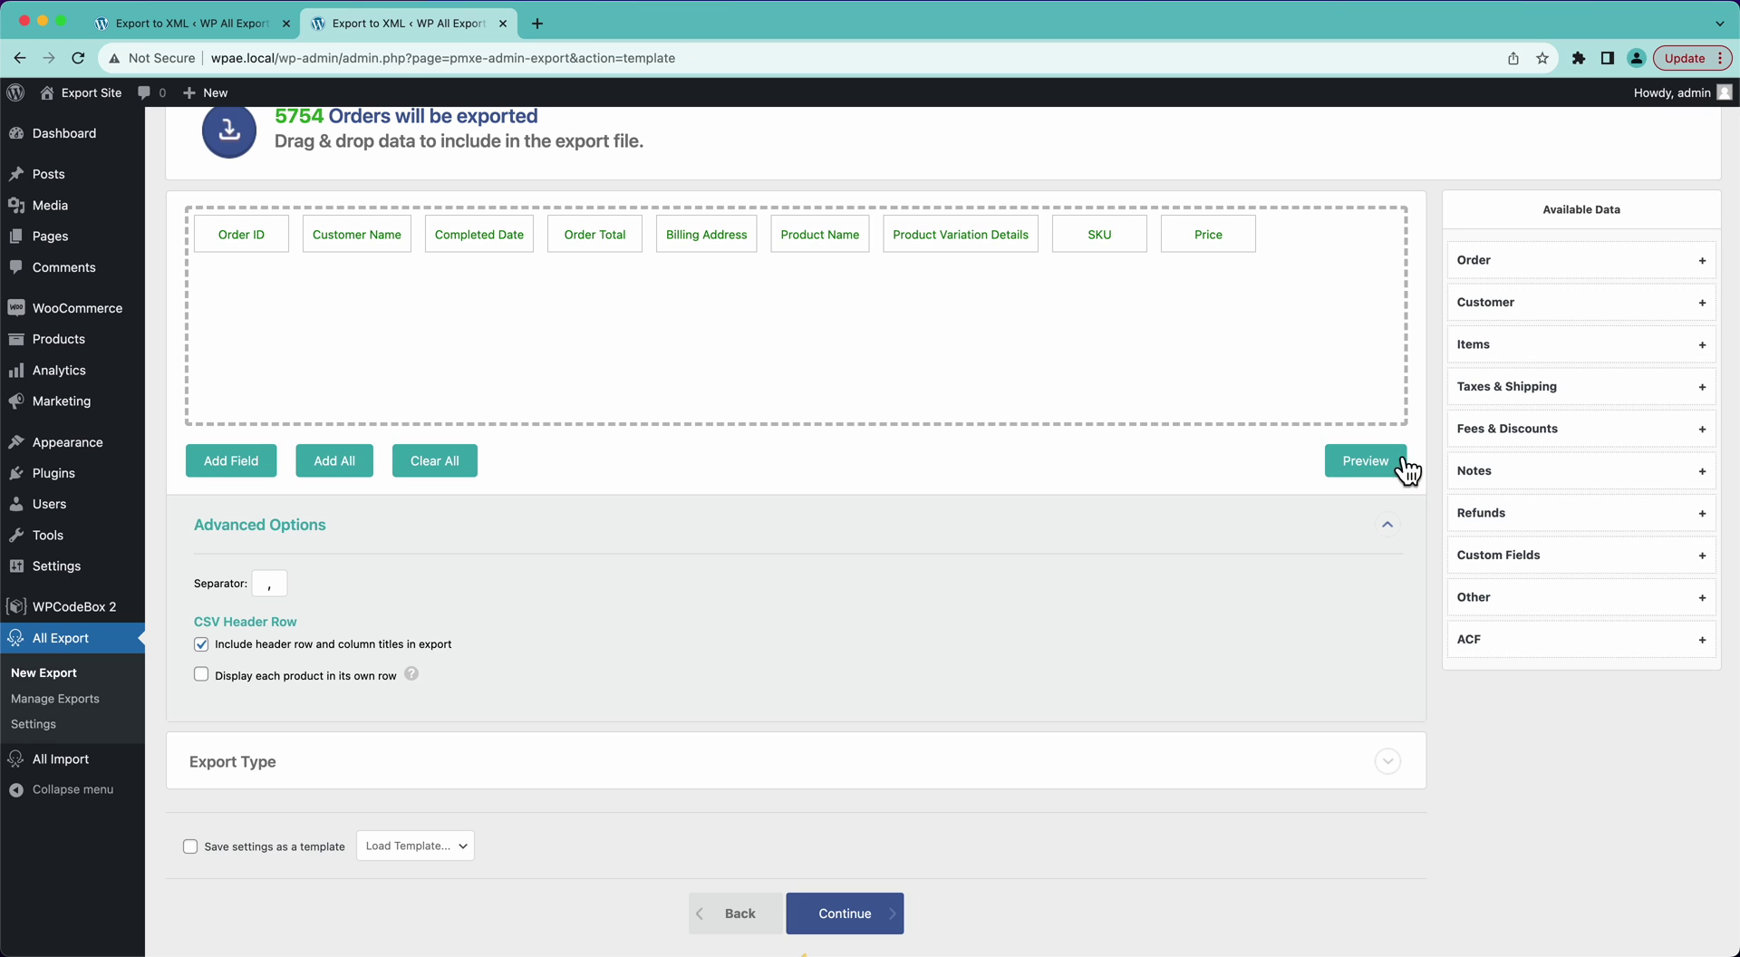
# - Preview the first 10 orders of the export, then dismiss the preview
pyautogui.scroll(2, 1074, 395)
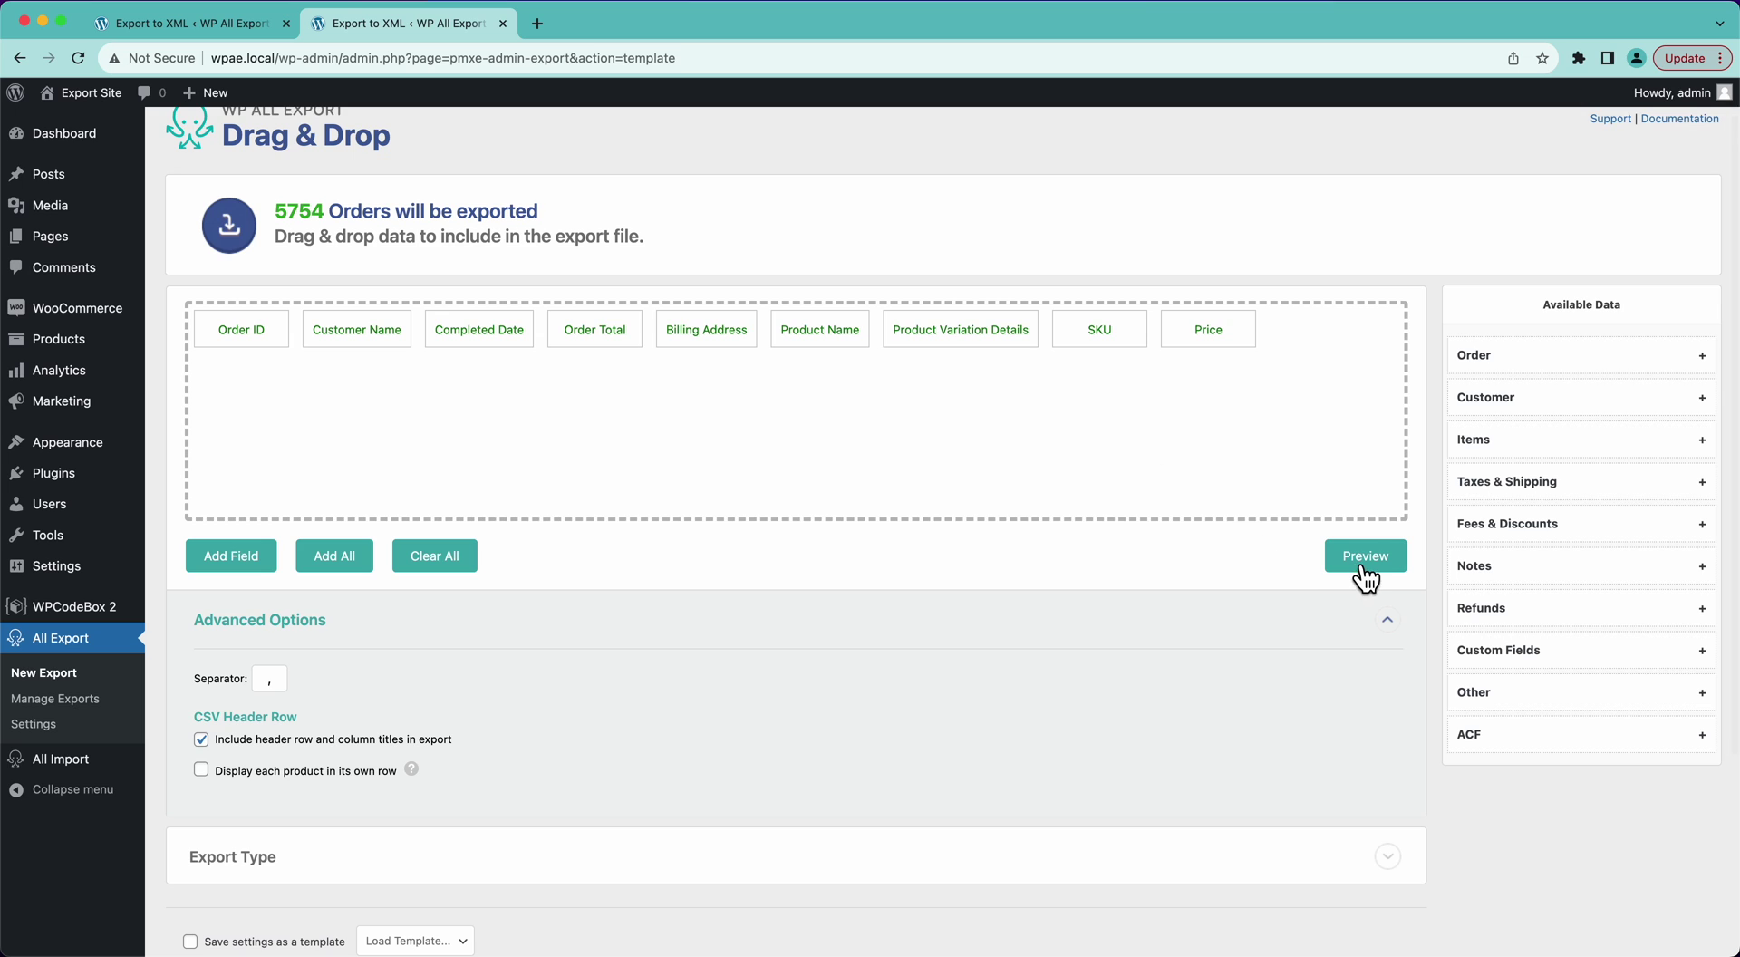
pyautogui.click(1361, 562)
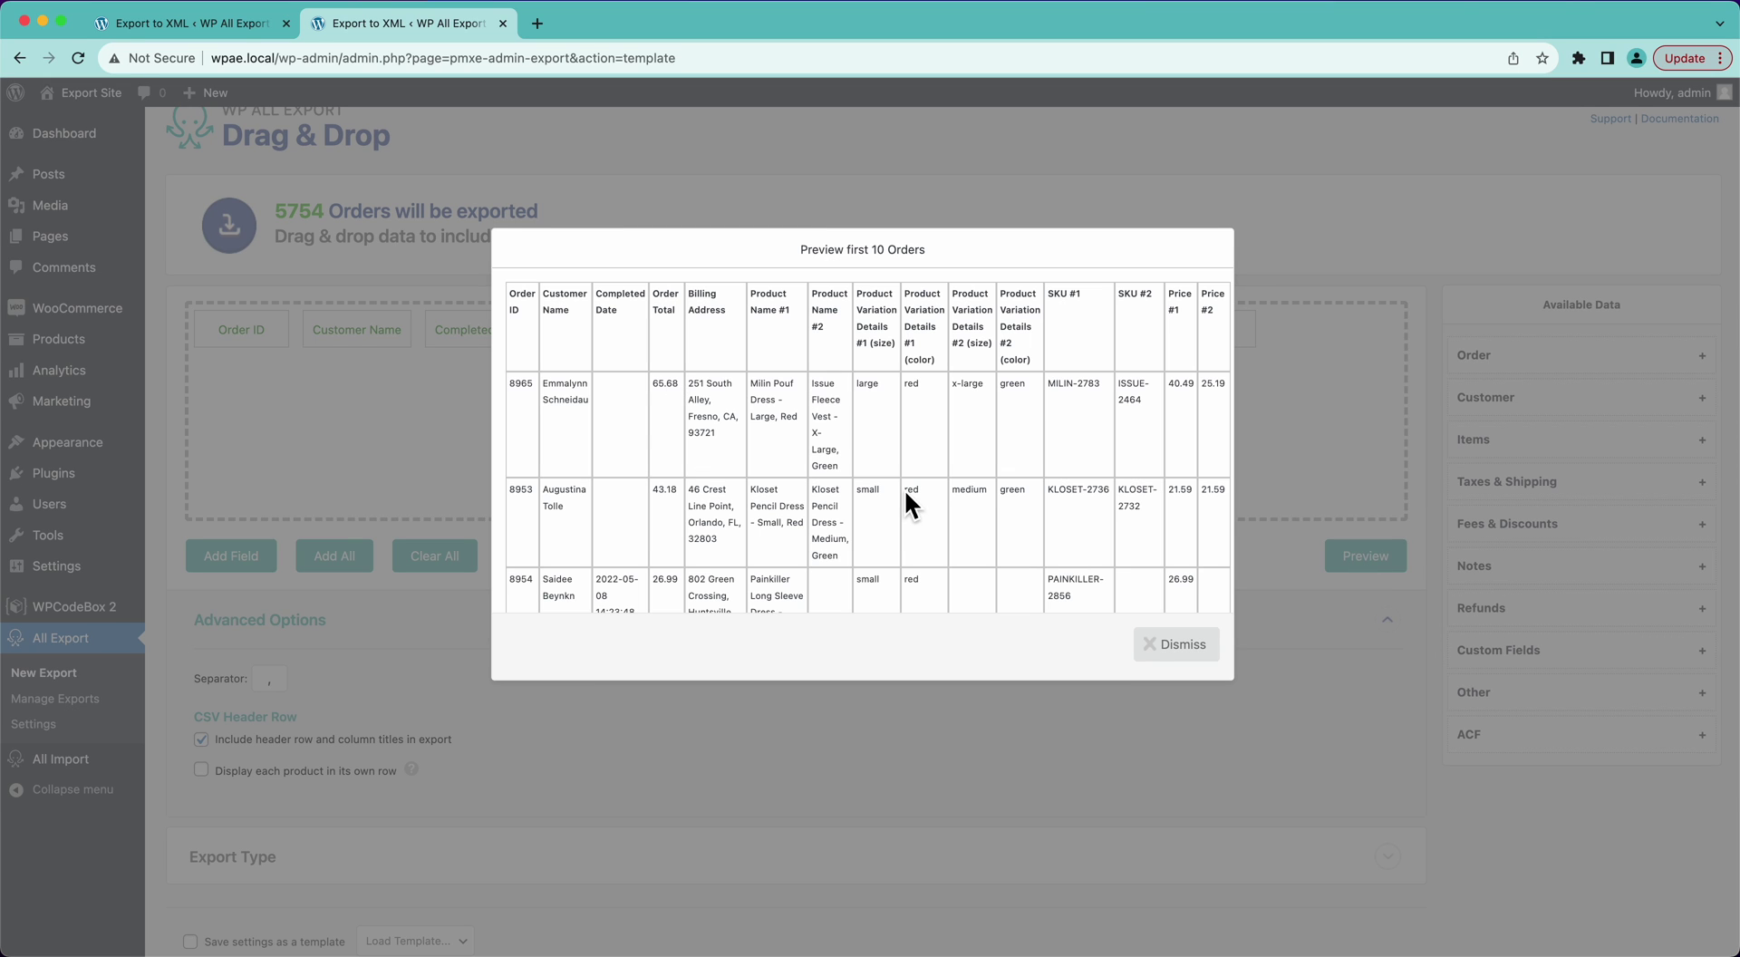
pyautogui.click(1175, 644)
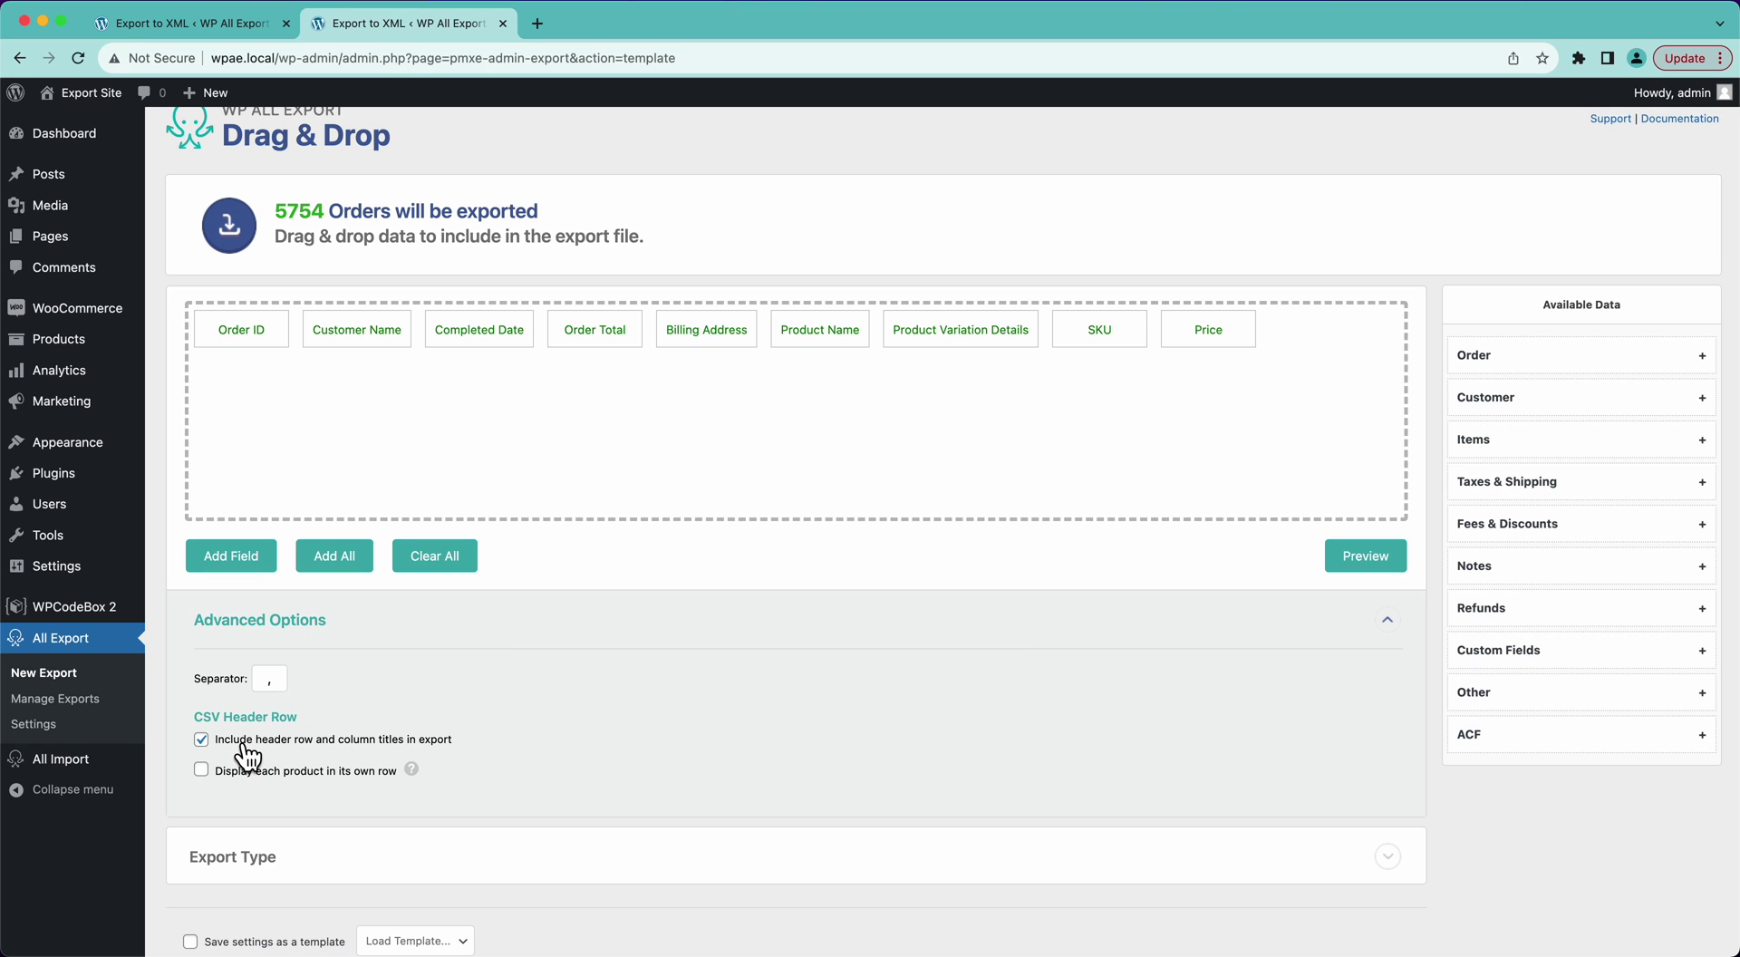
# - Collapse Advanced Options and expand the Export Type choices
pyautogui.click(323, 622)
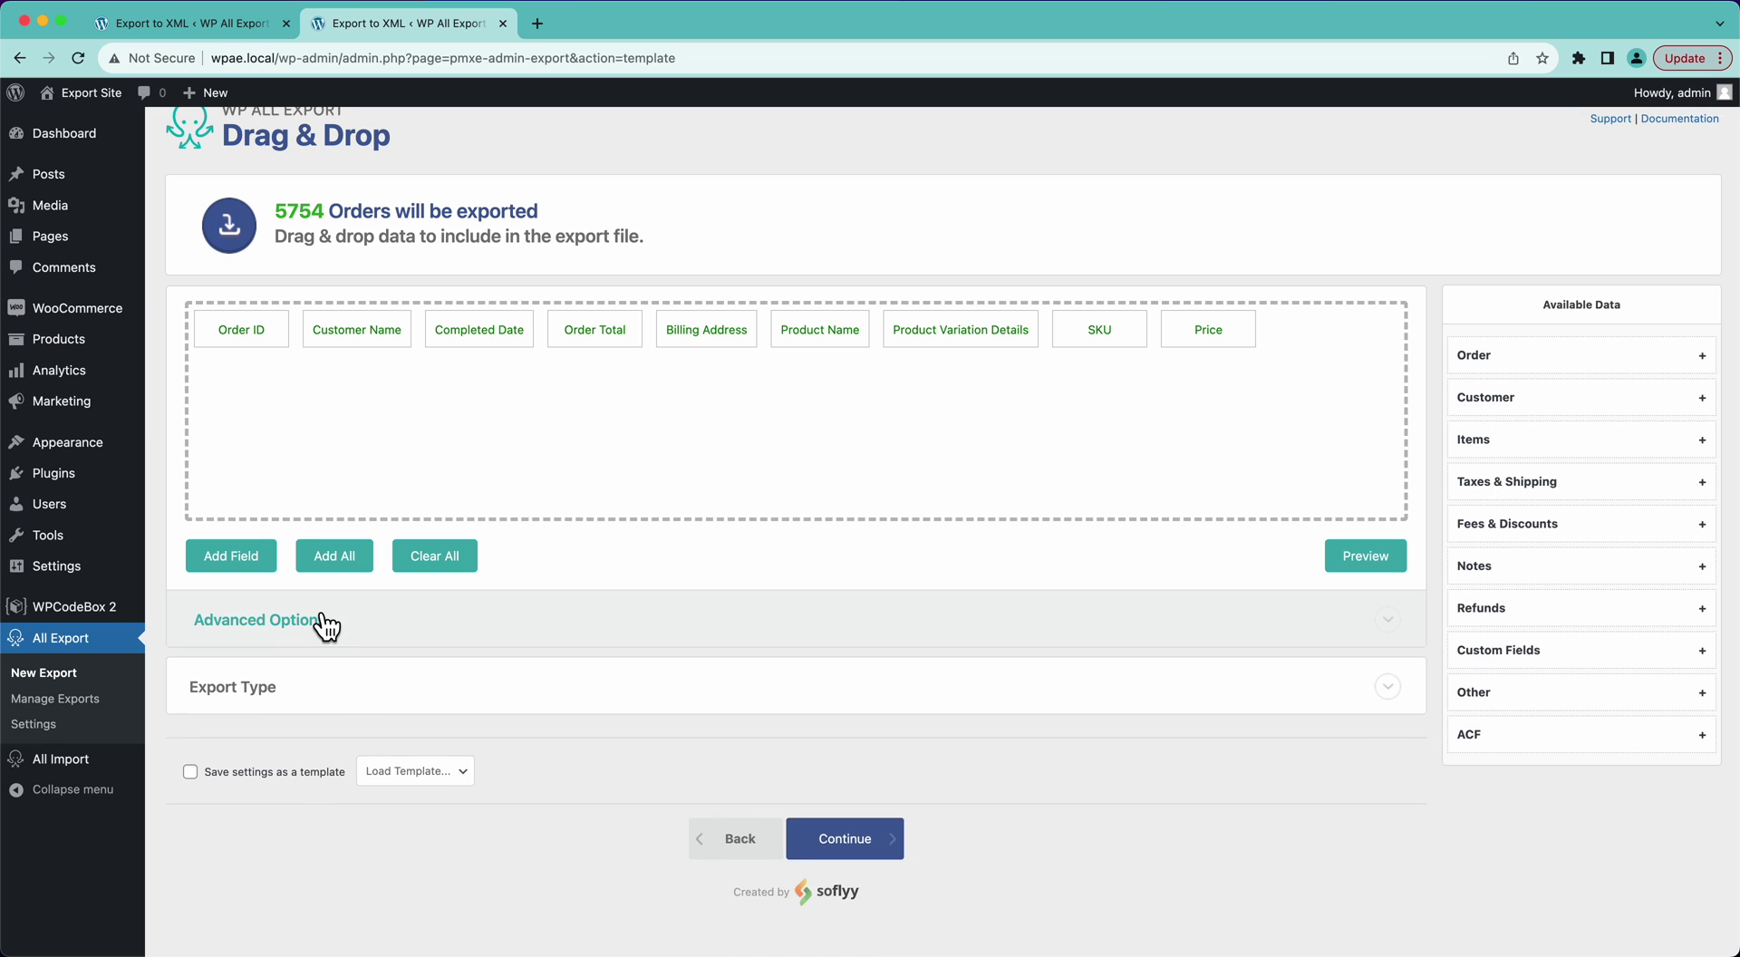
pyautogui.click(352, 696)
pyautogui.scroll(-4, 351, 698)
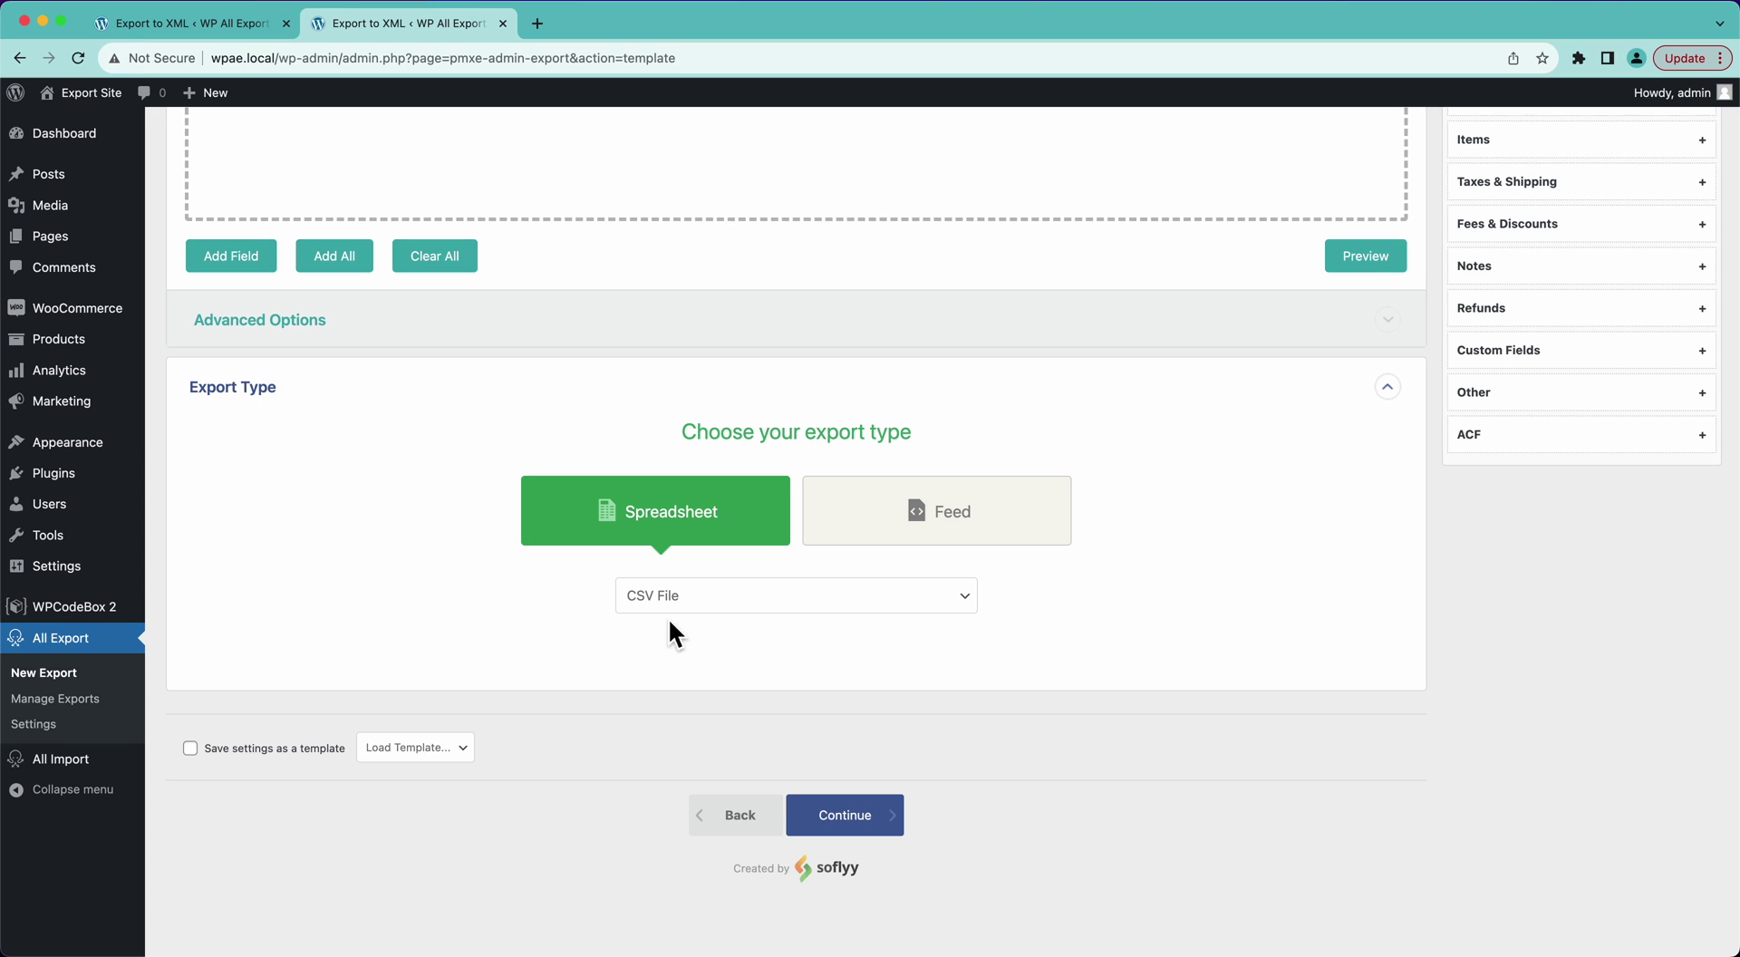
# - Toggle the advanced options and keep CSV File as the spreadsheet format
pyautogui.click(233, 317)
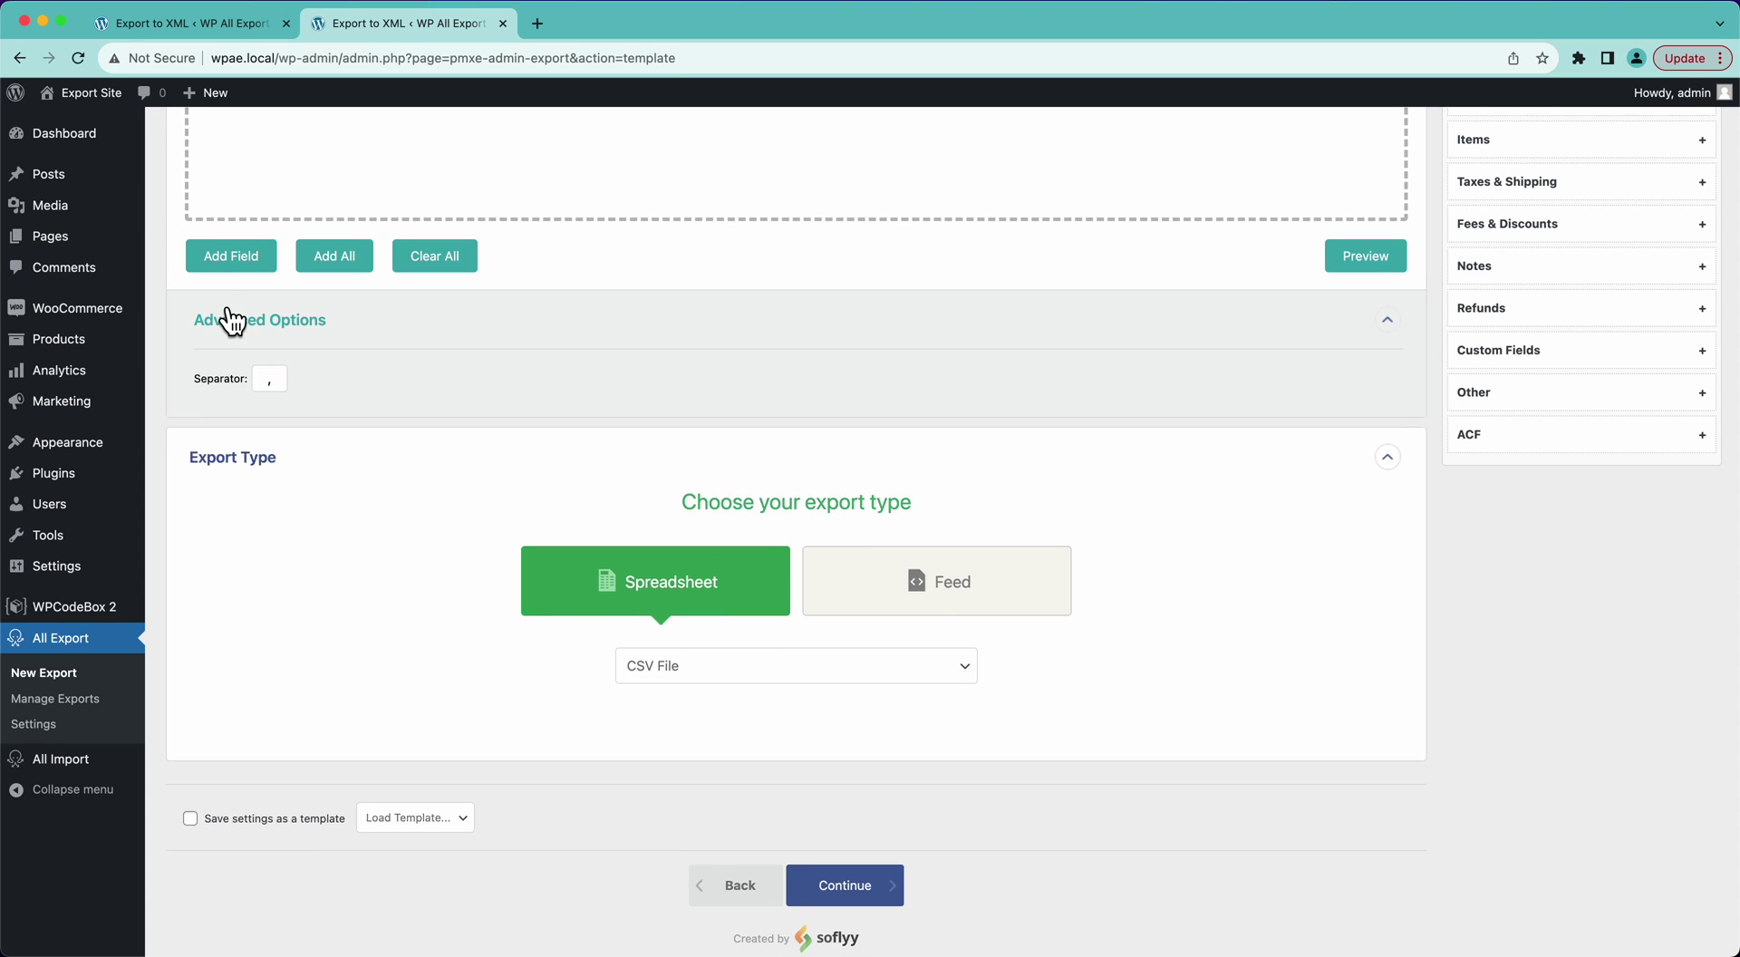
pyautogui.click(284, 319)
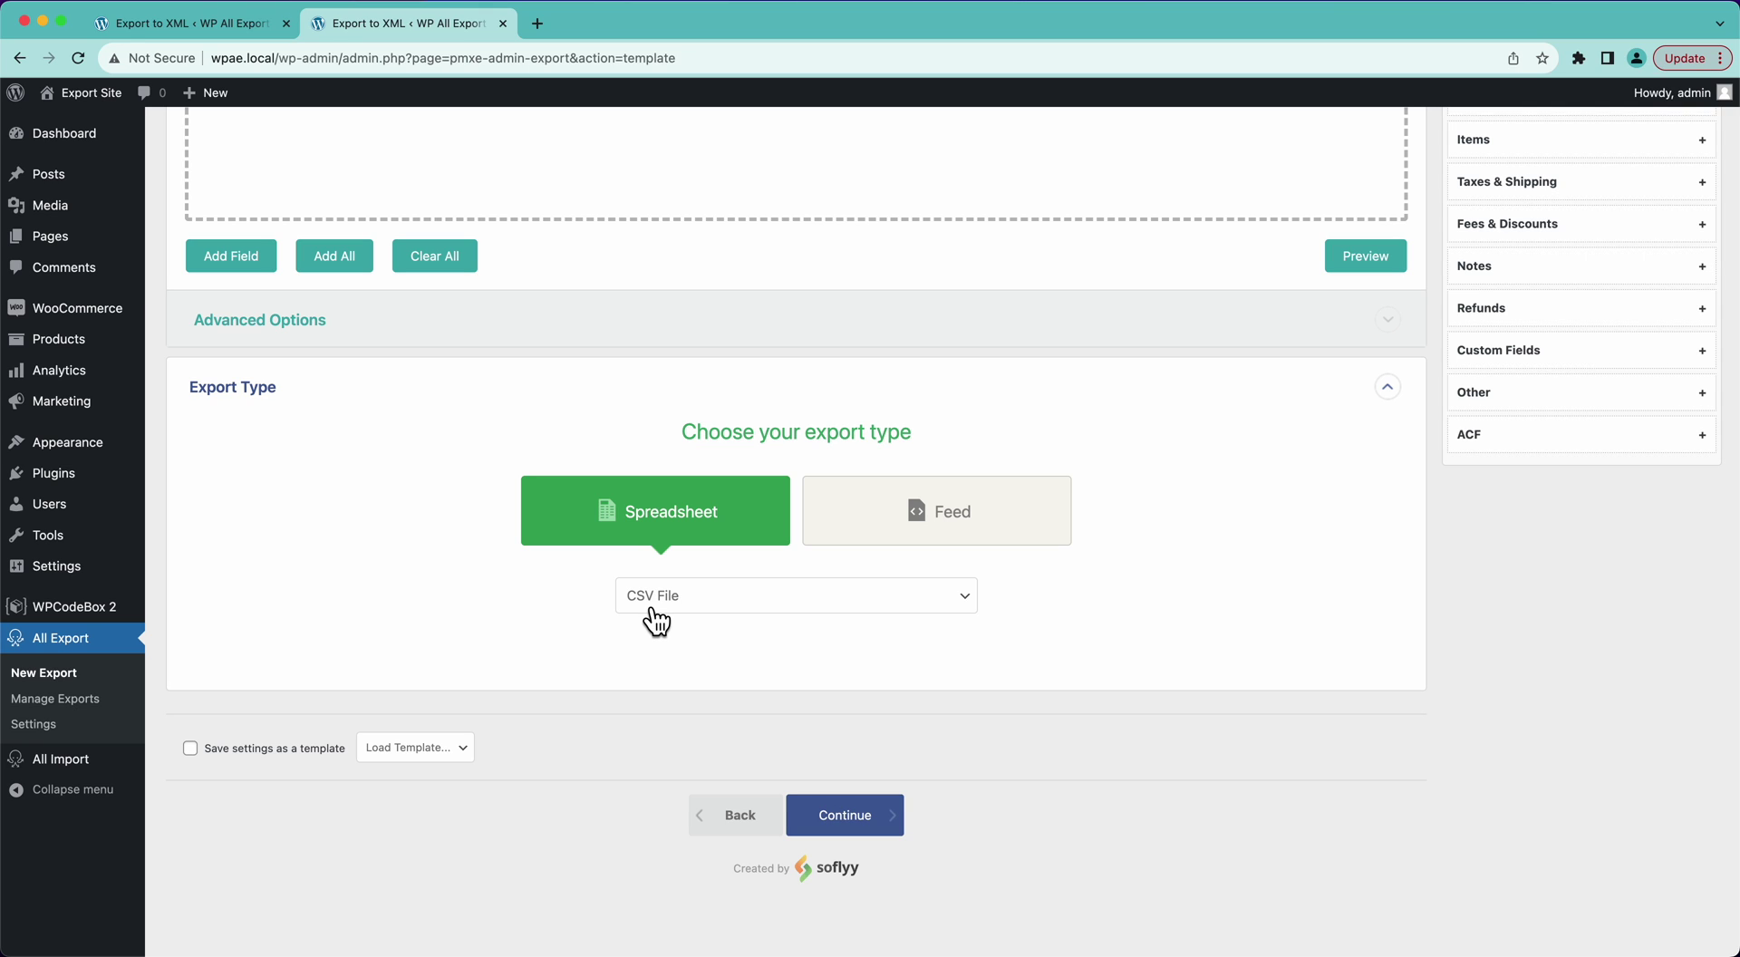
pyautogui.click(656, 616)
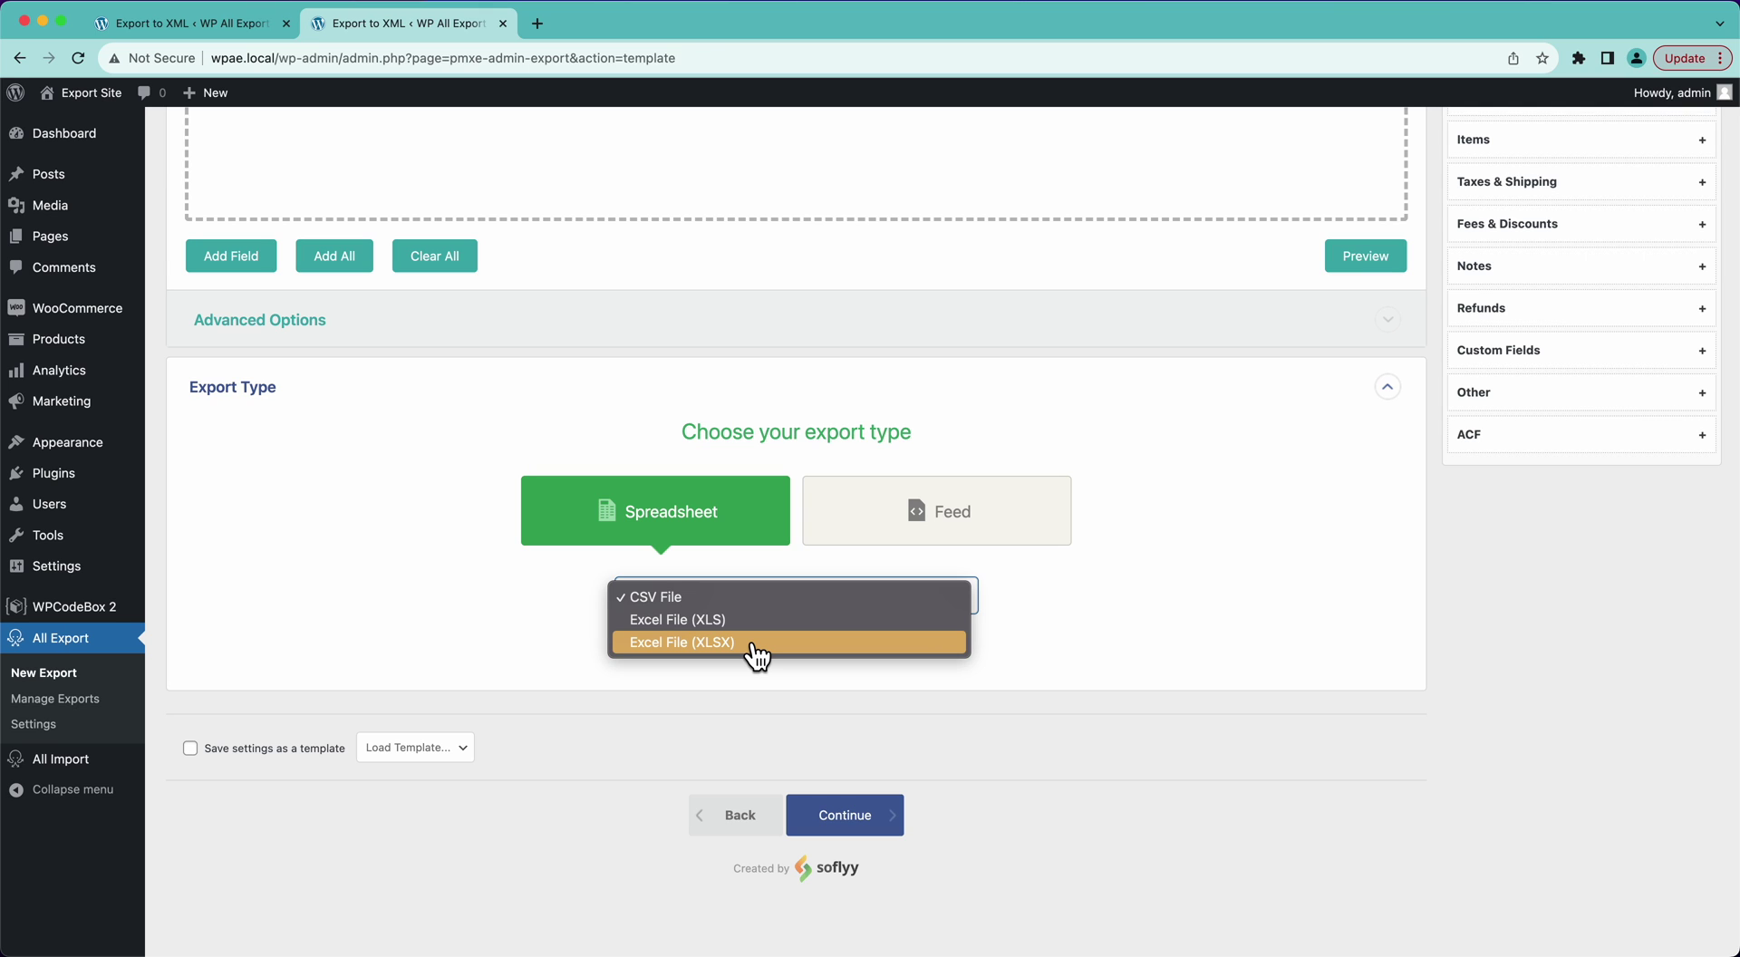
pyautogui.click(545, 639)
# - Try a Custom XML Feed export, then switch back to a Spreadsheet export
pyautogui.click(956, 538)
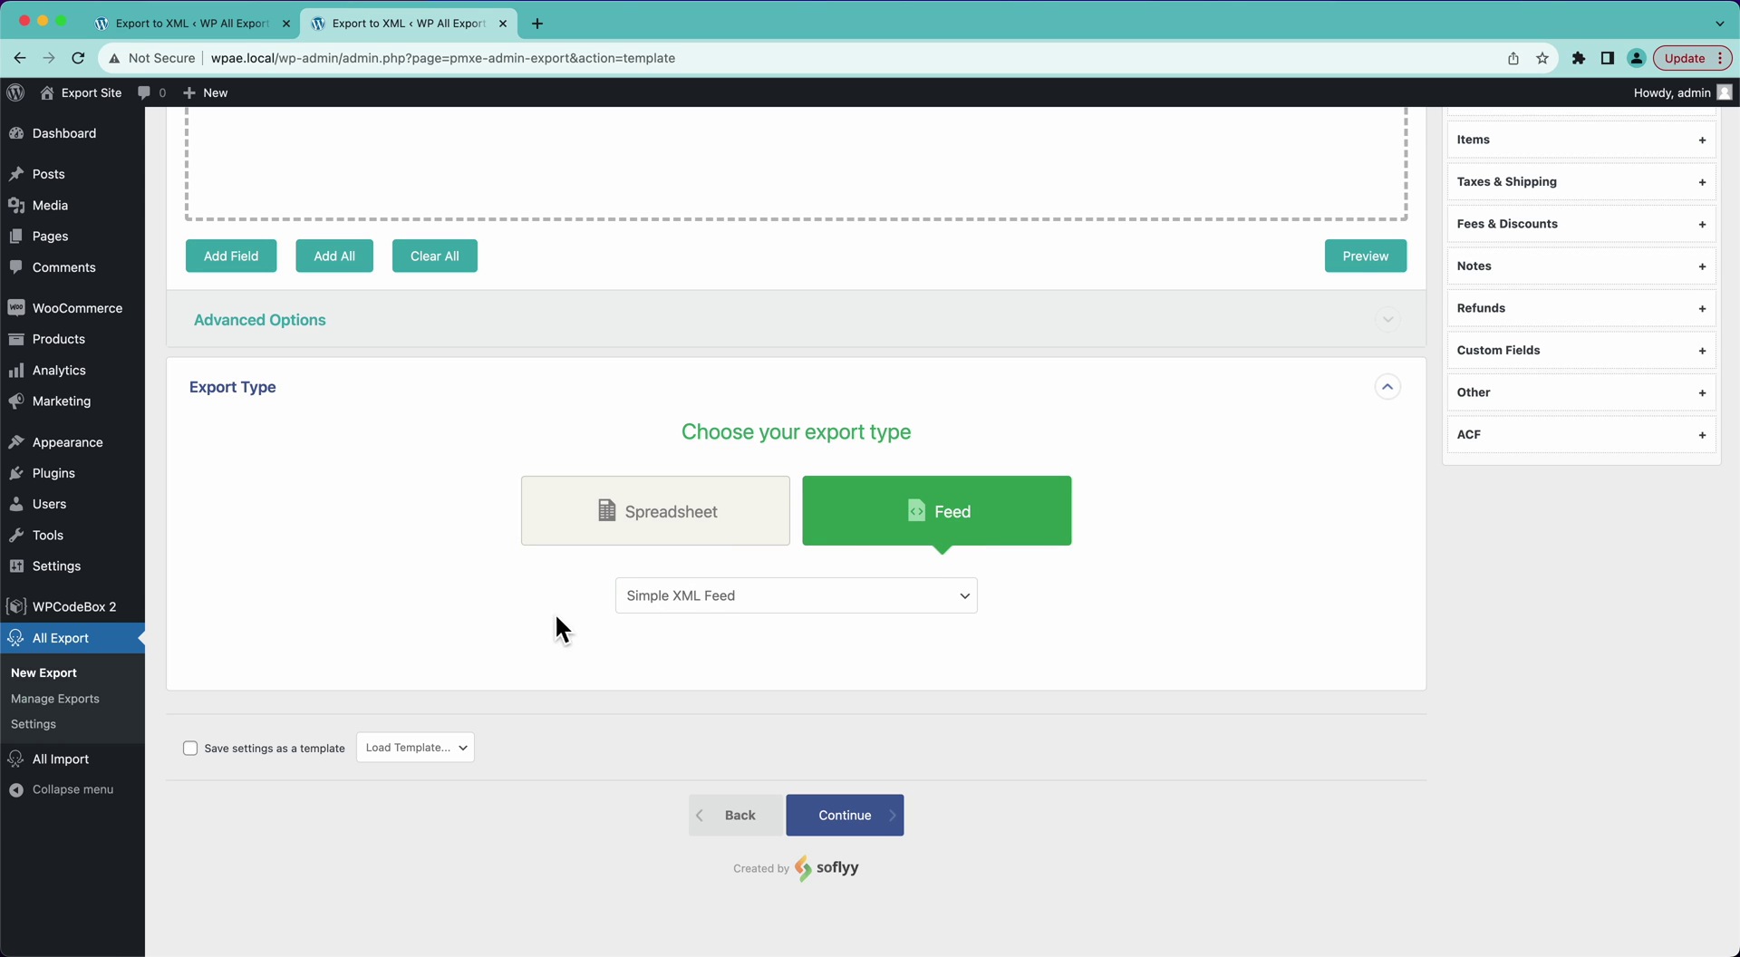
pyautogui.scroll(3, 1280, 601)
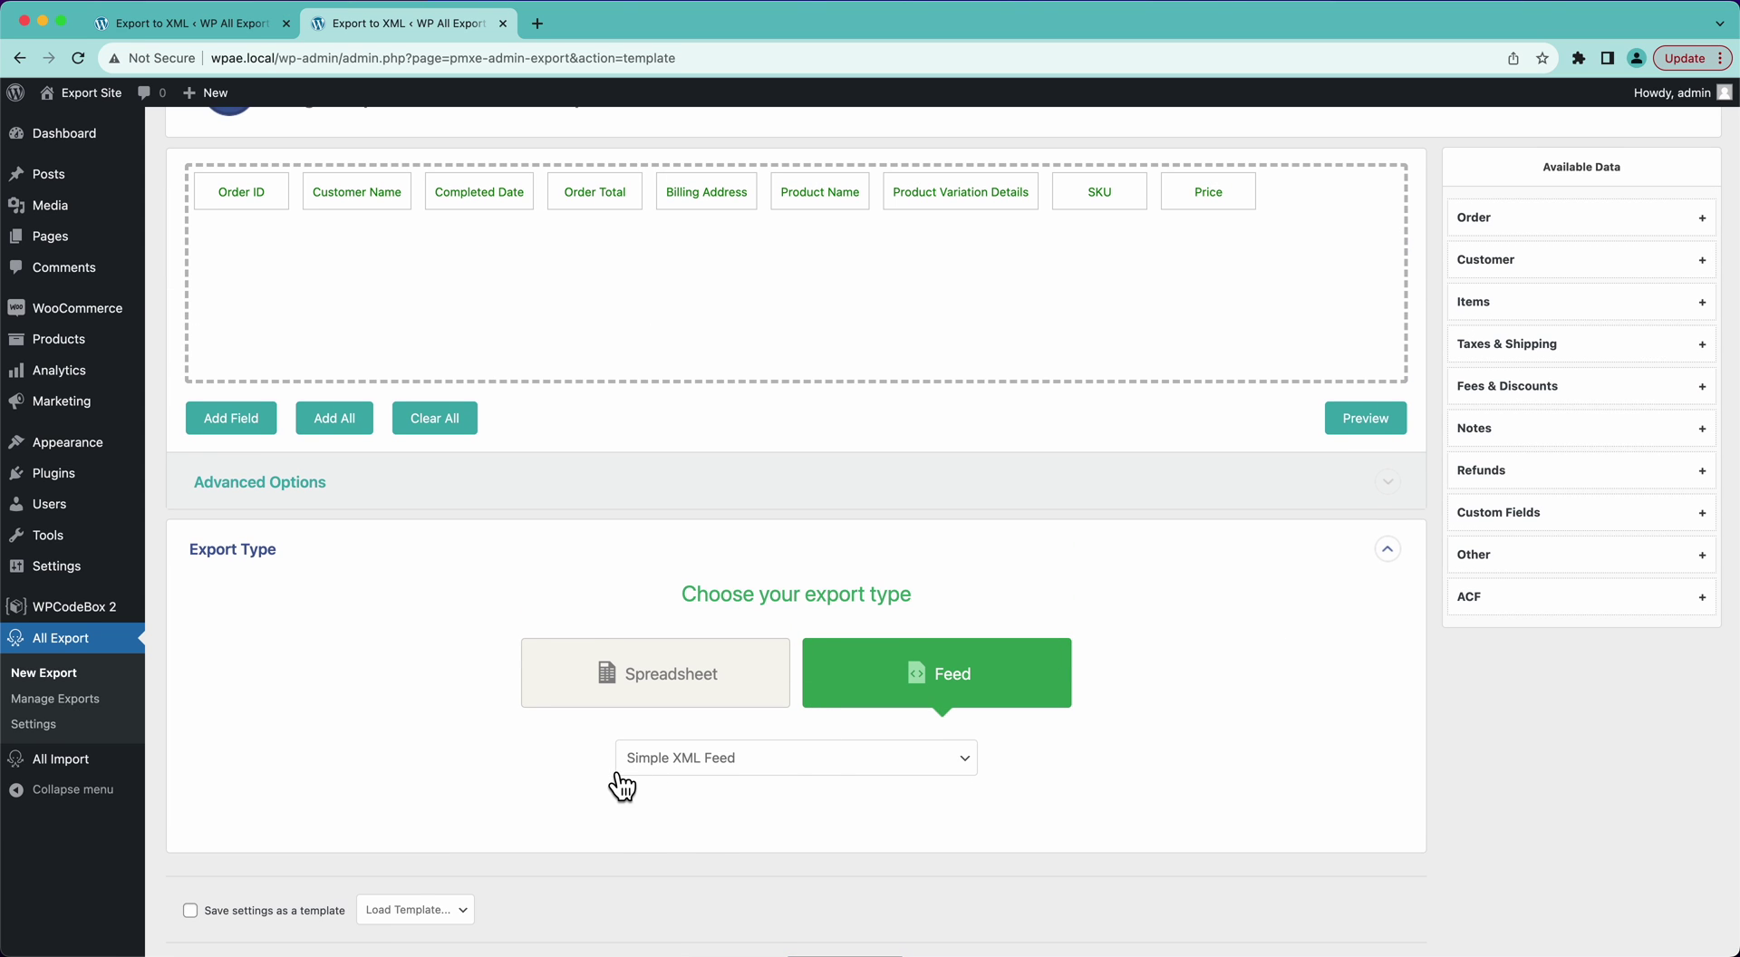
pyautogui.click(813, 763)
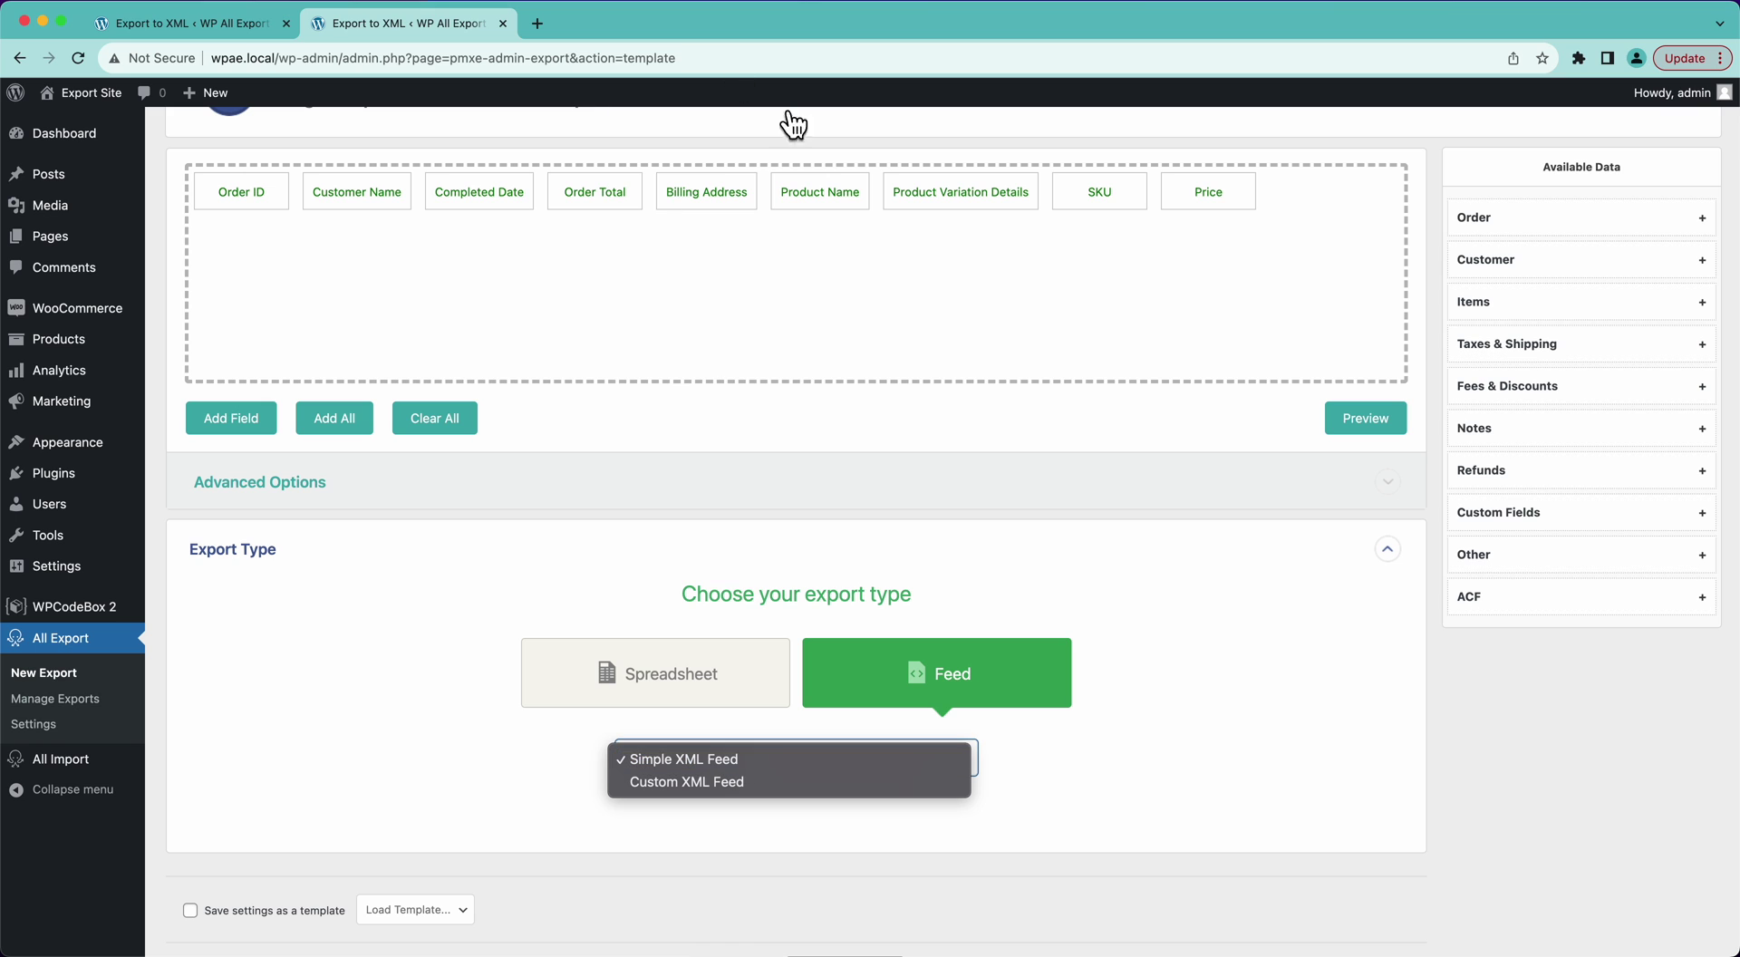
pyautogui.click(684, 783)
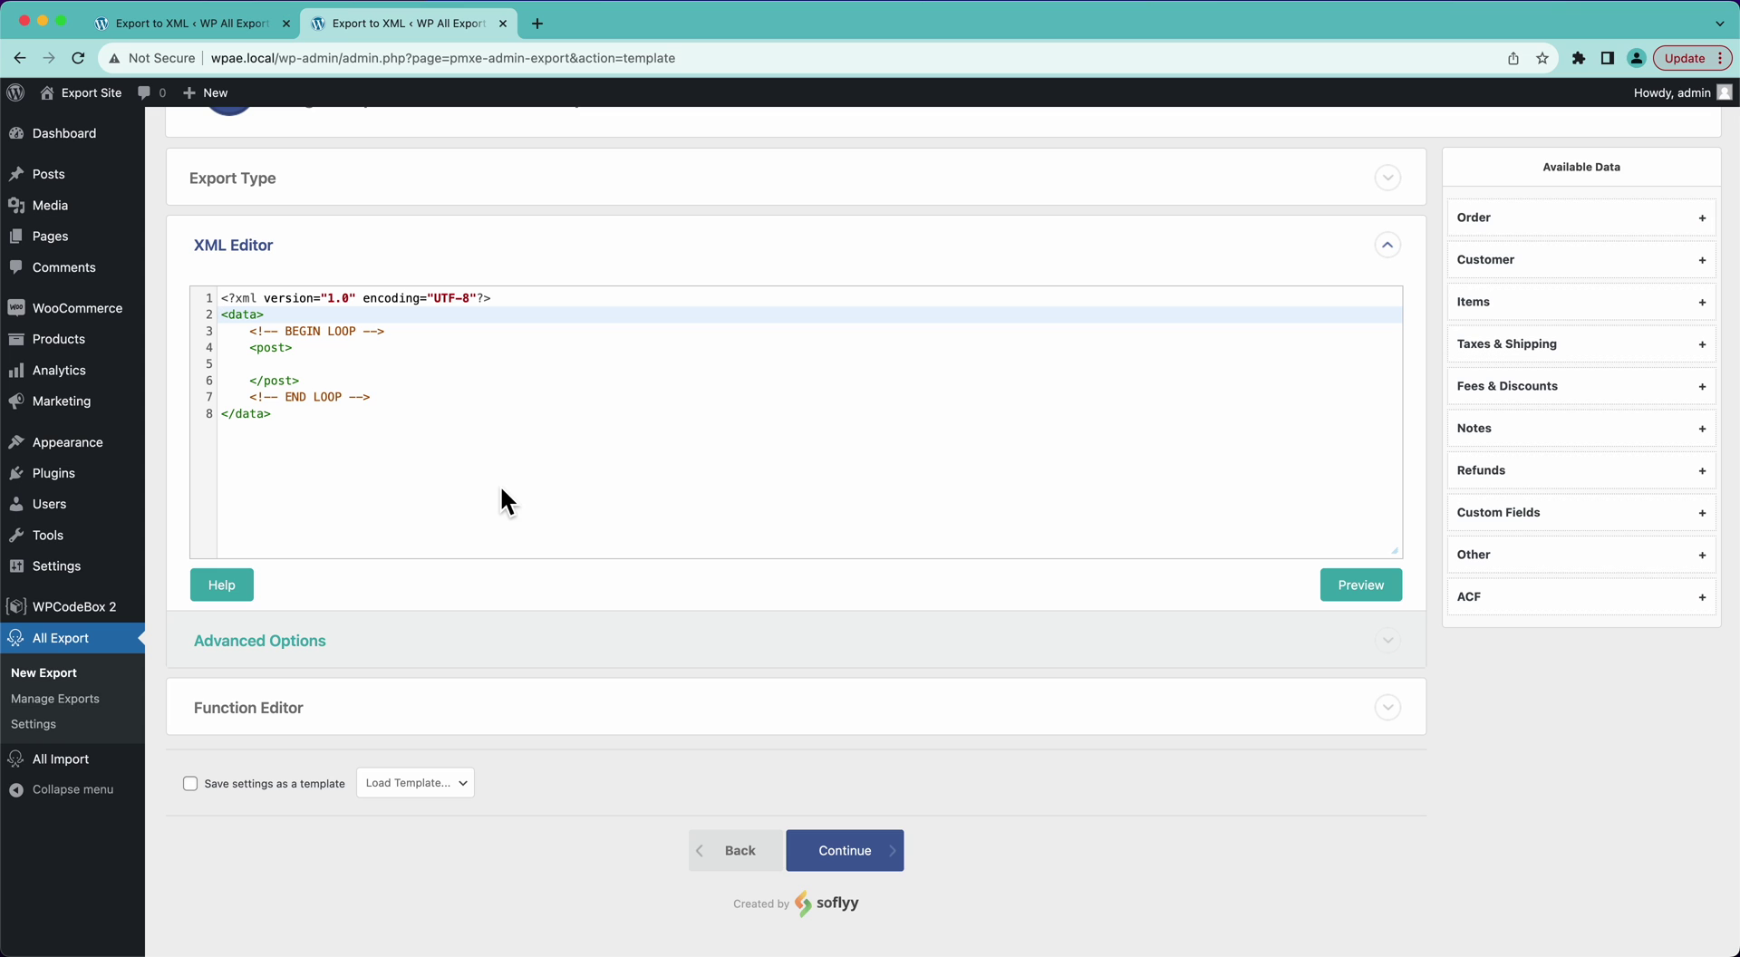
pyautogui.click(313, 182)
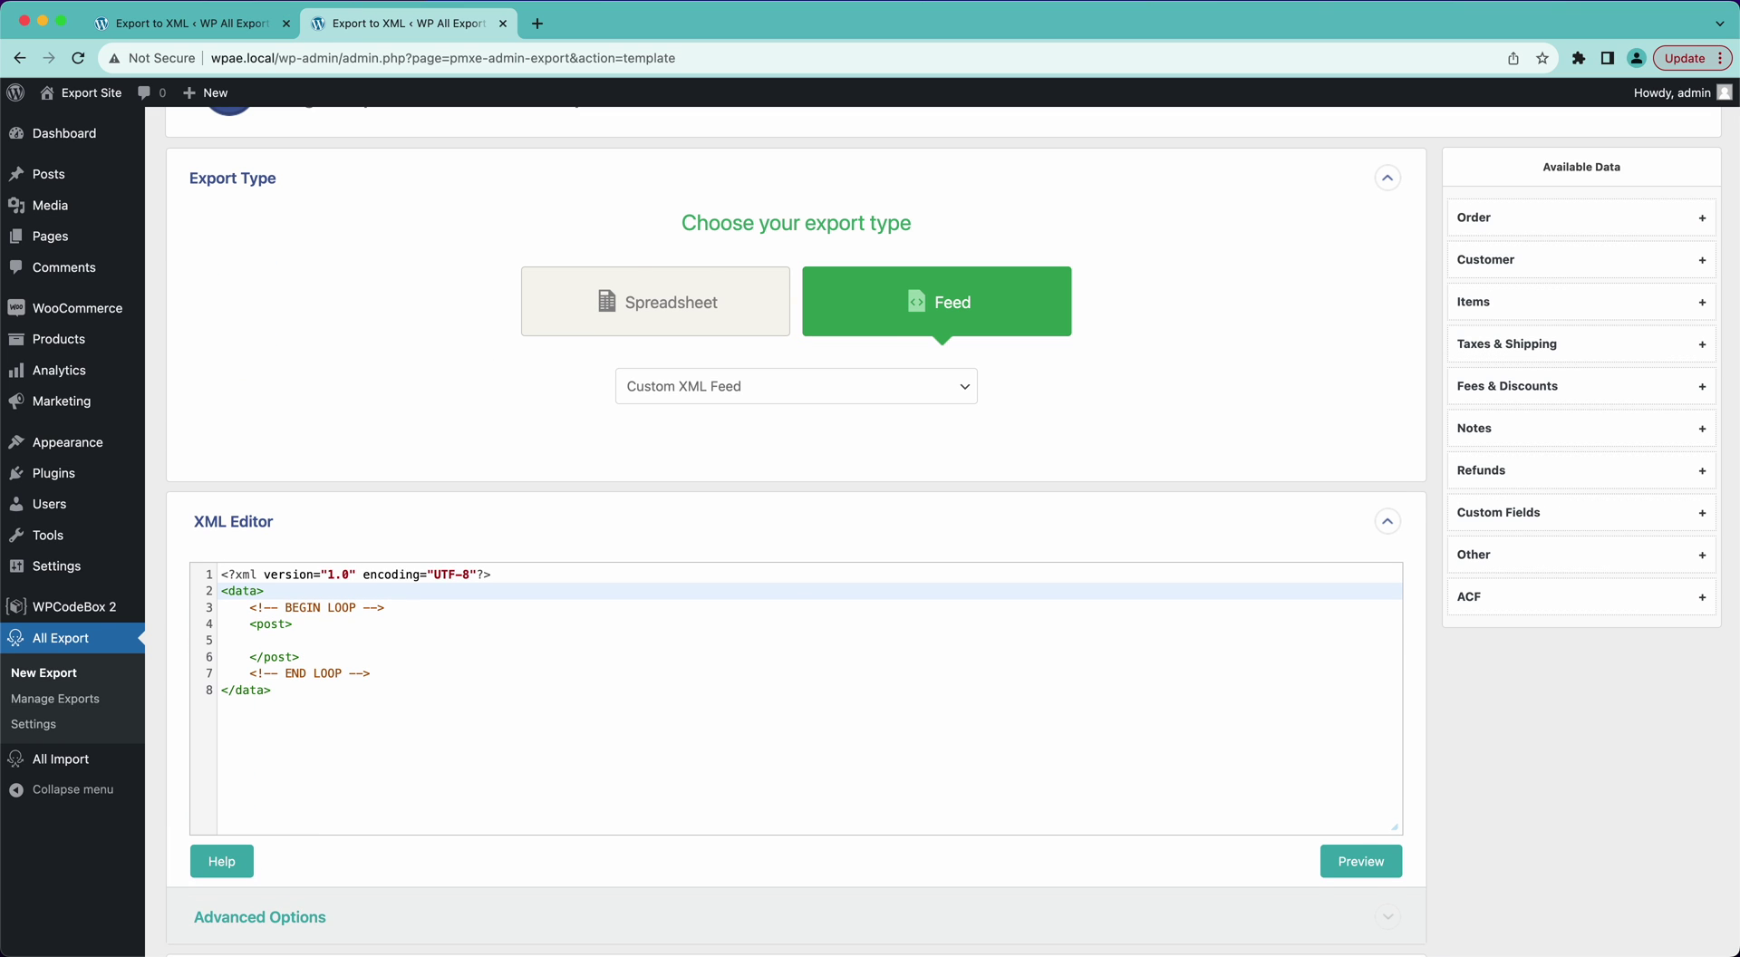
pyautogui.click(665, 310)
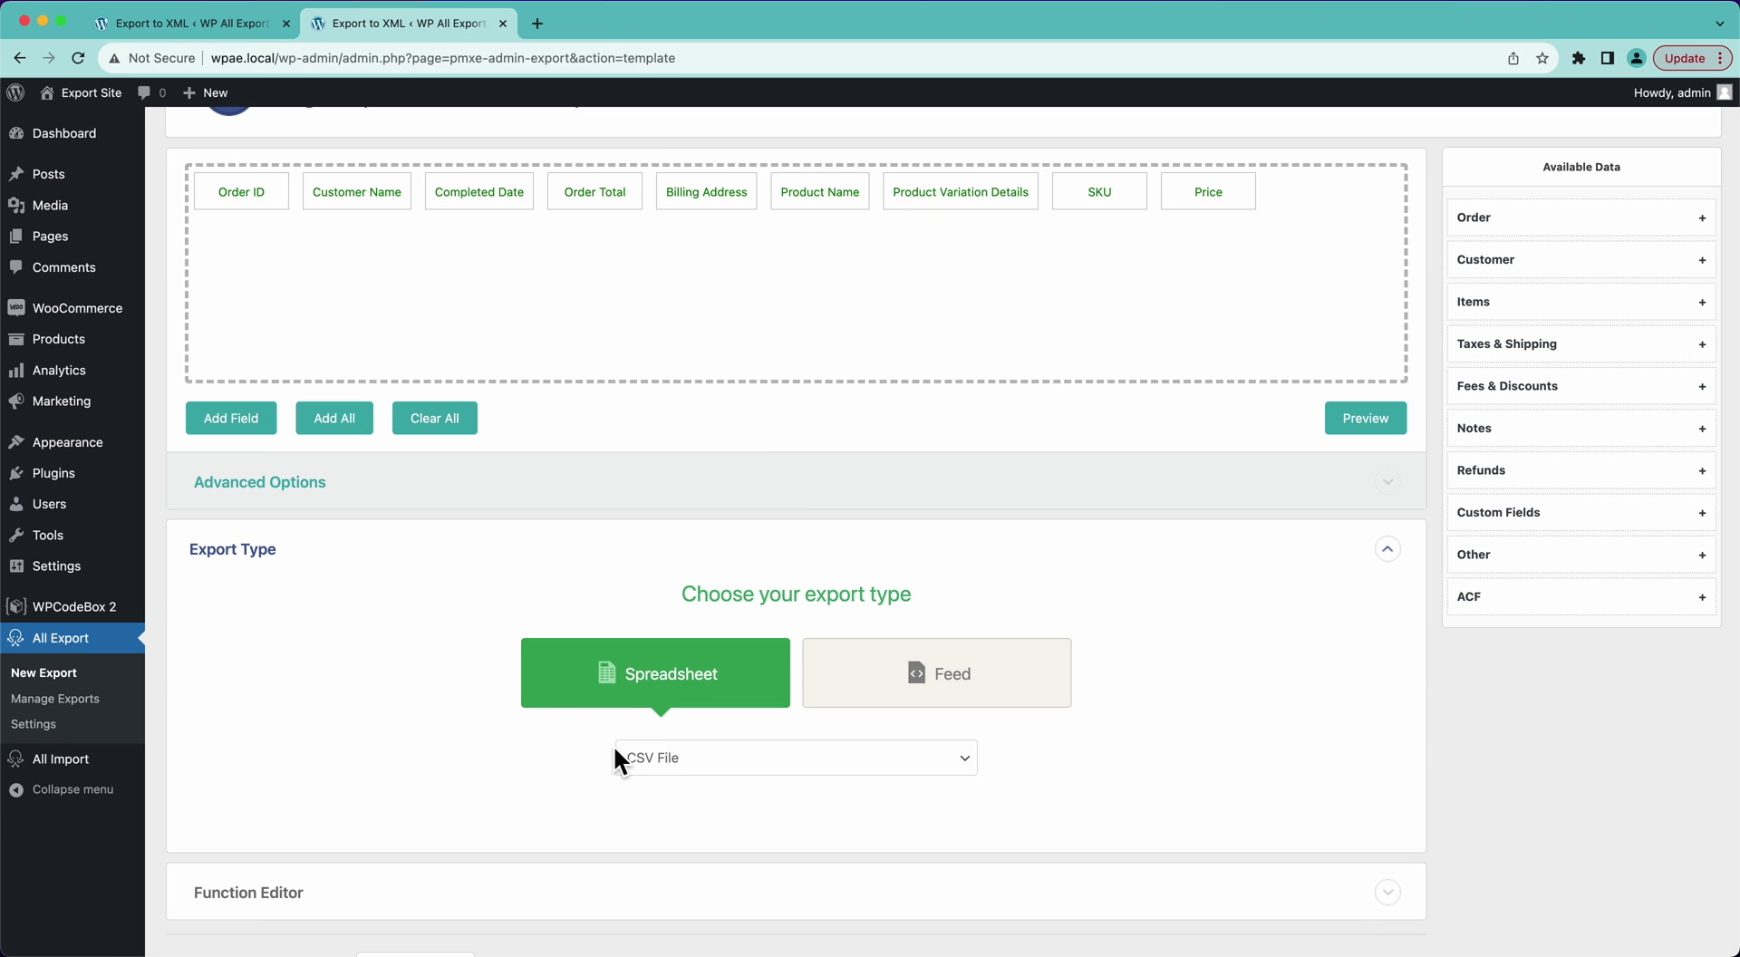
# - Expand the Function Editor, then show the Customer fields in Available Data
pyautogui.scroll(-3, 615, 759)
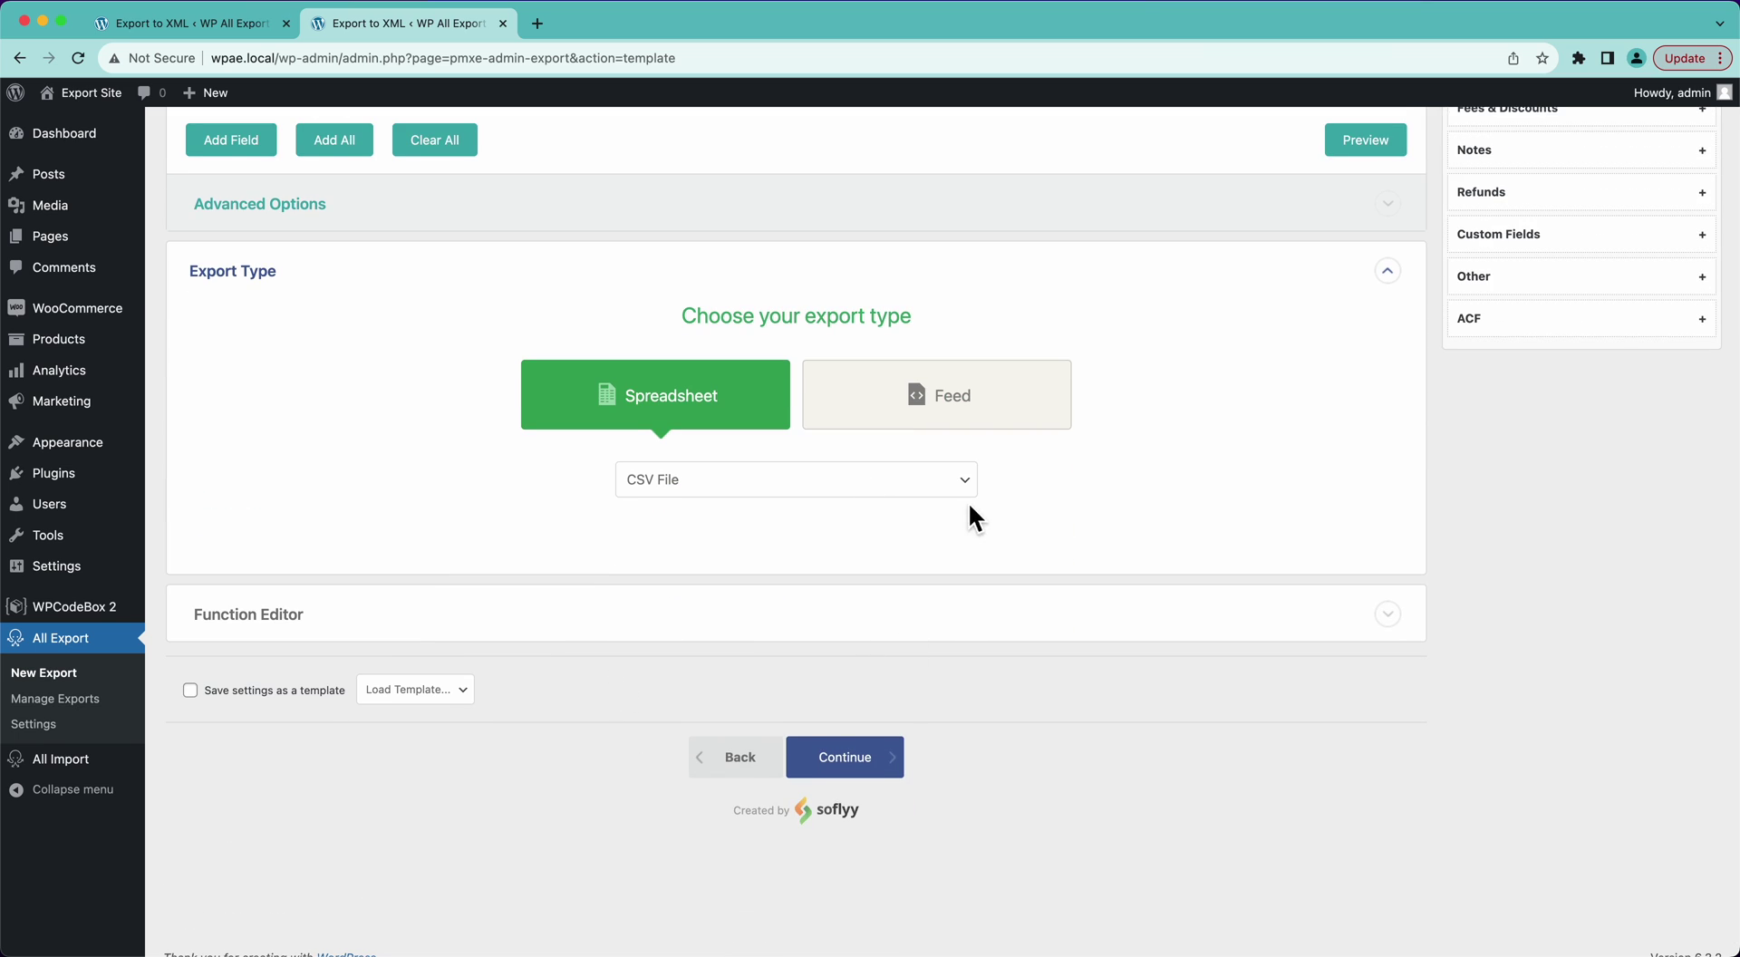
pyautogui.click(863, 626)
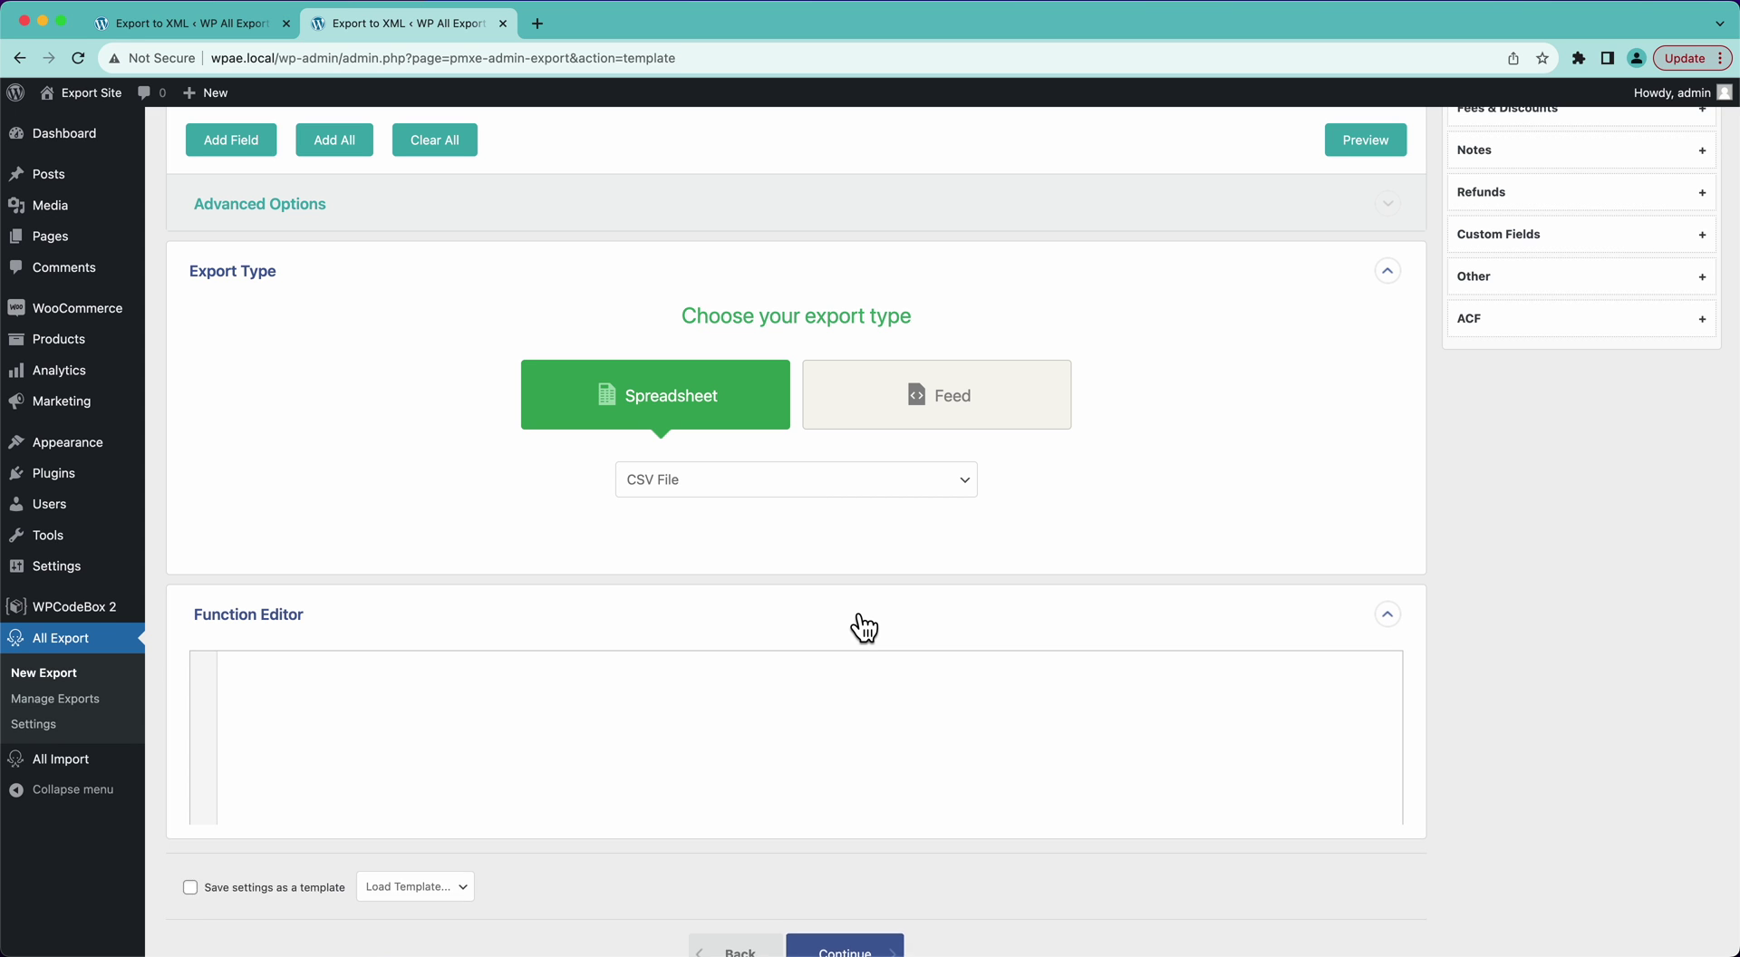
pyautogui.click(518, 756)
pyautogui.scroll(4, 520, 761)
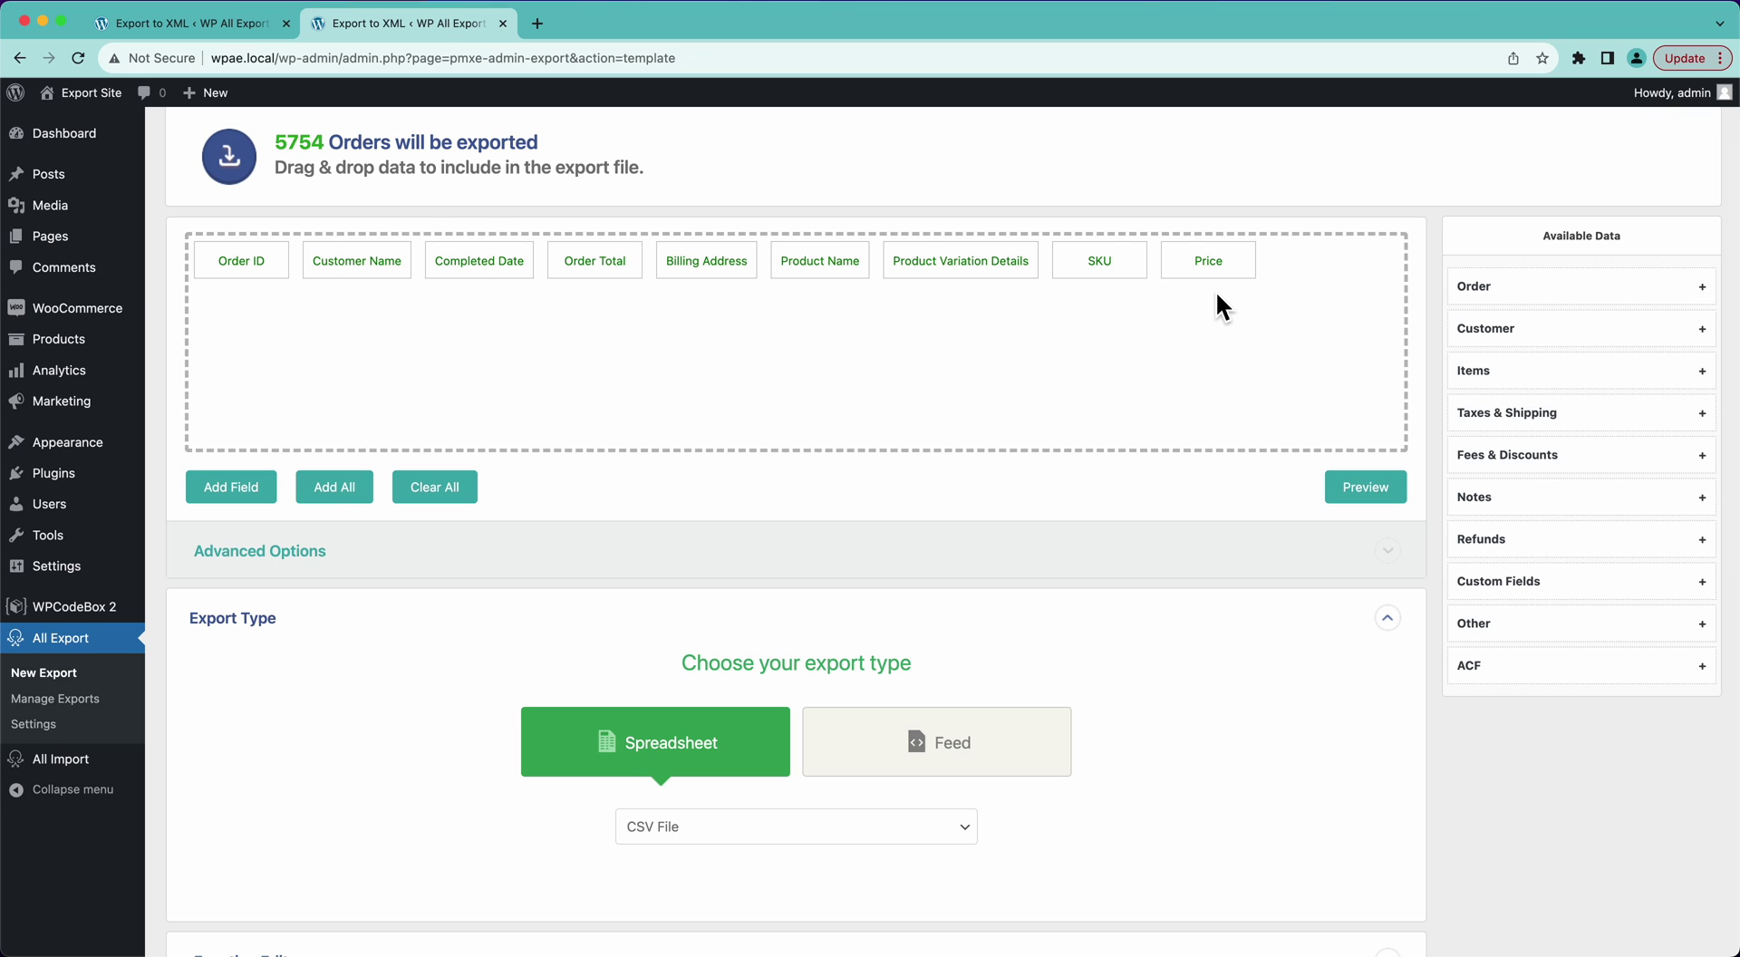
pyautogui.click(1500, 334)
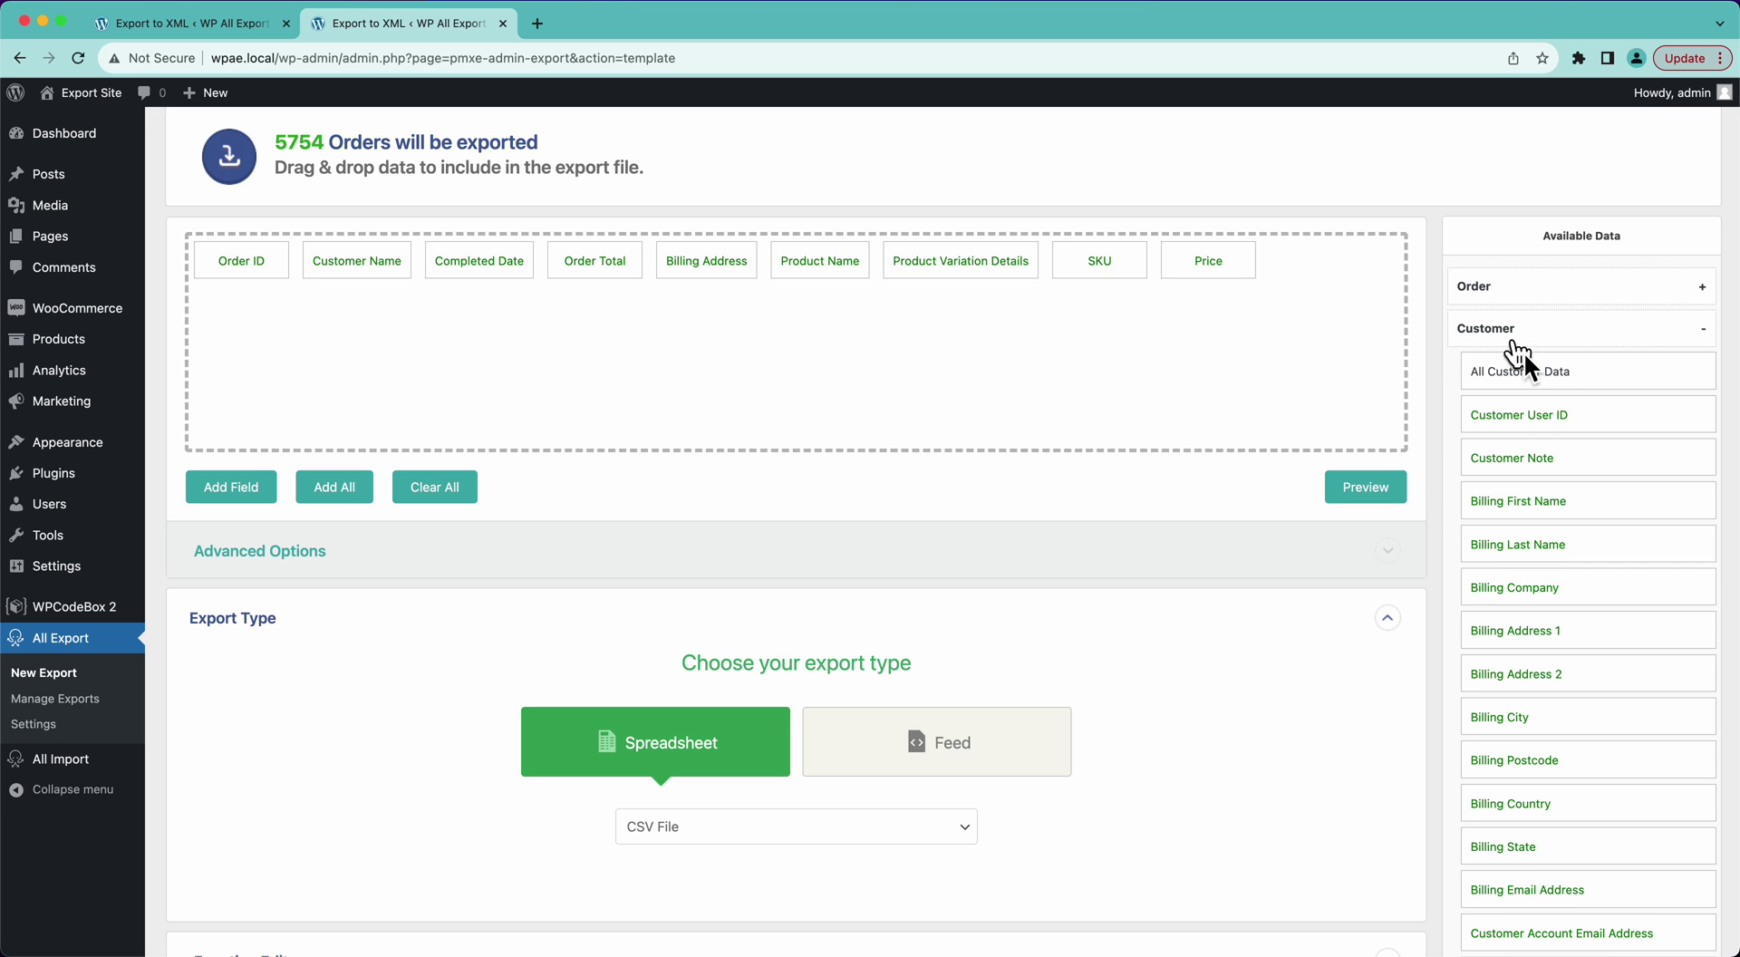
# - Add a Billing State column and set it to export through PHP function replace_state
pyautogui.scroll(-1, 1492, 800)
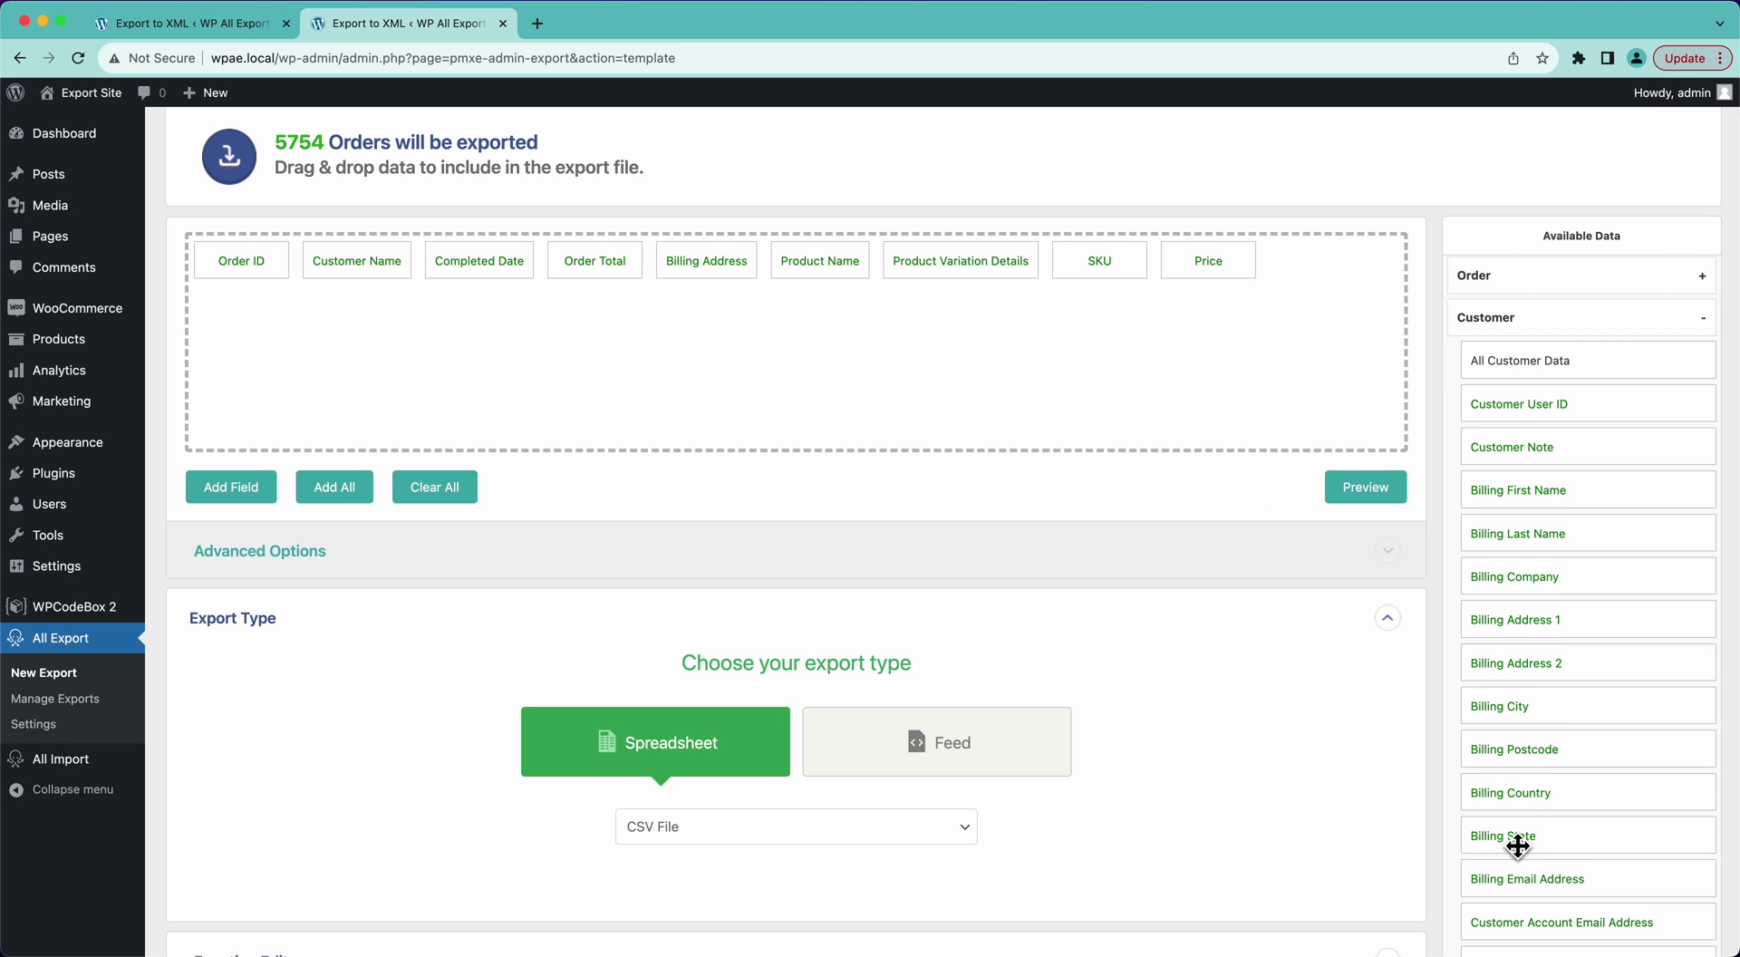
pyautogui.moveTo(1519, 845); pyautogui.dragTo(1328, 173)
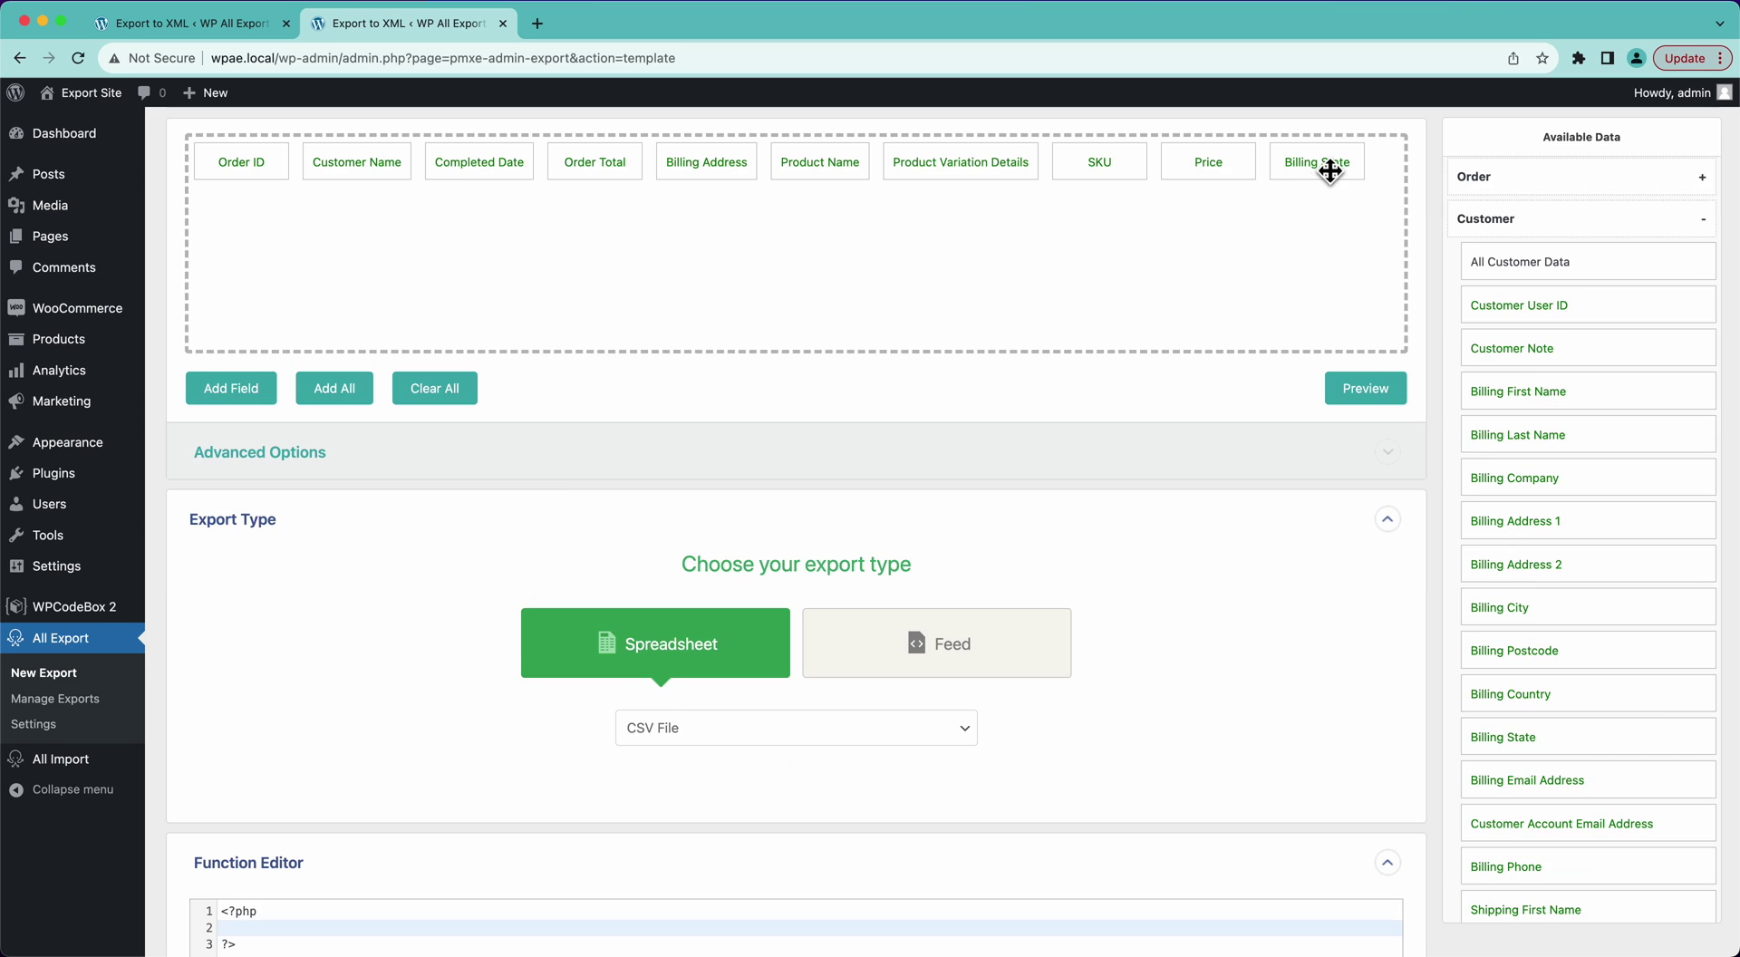
pyautogui.click(1319, 157)
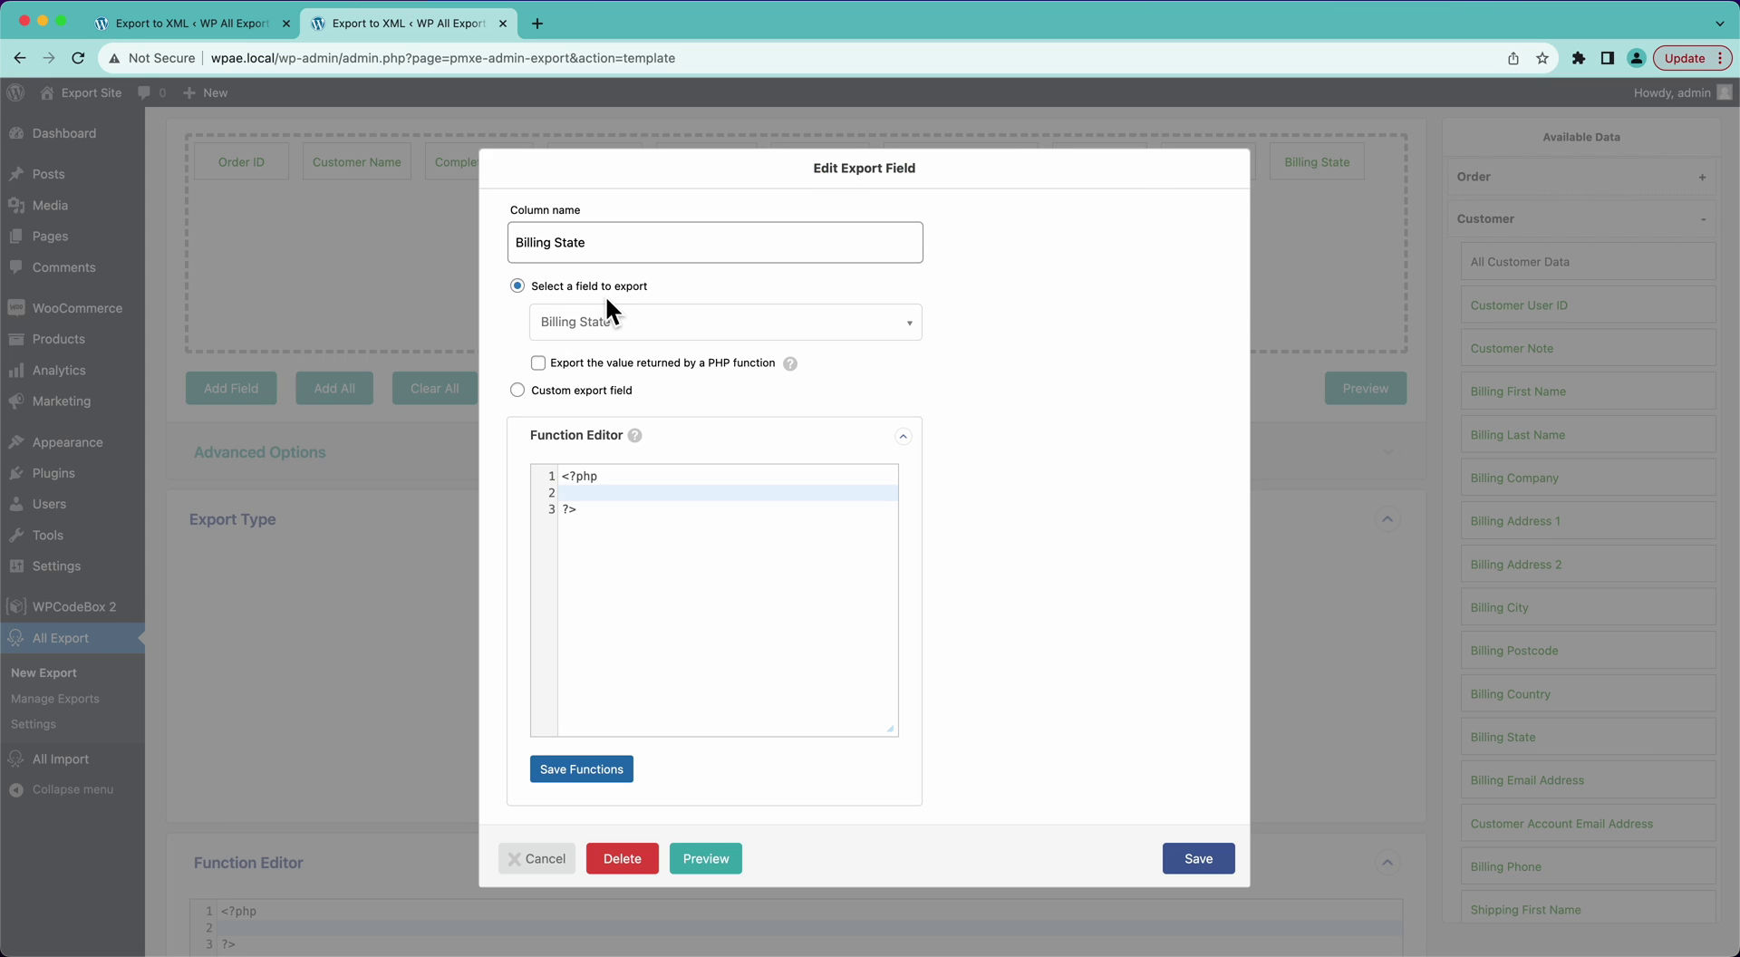
pyautogui.click(537, 364)
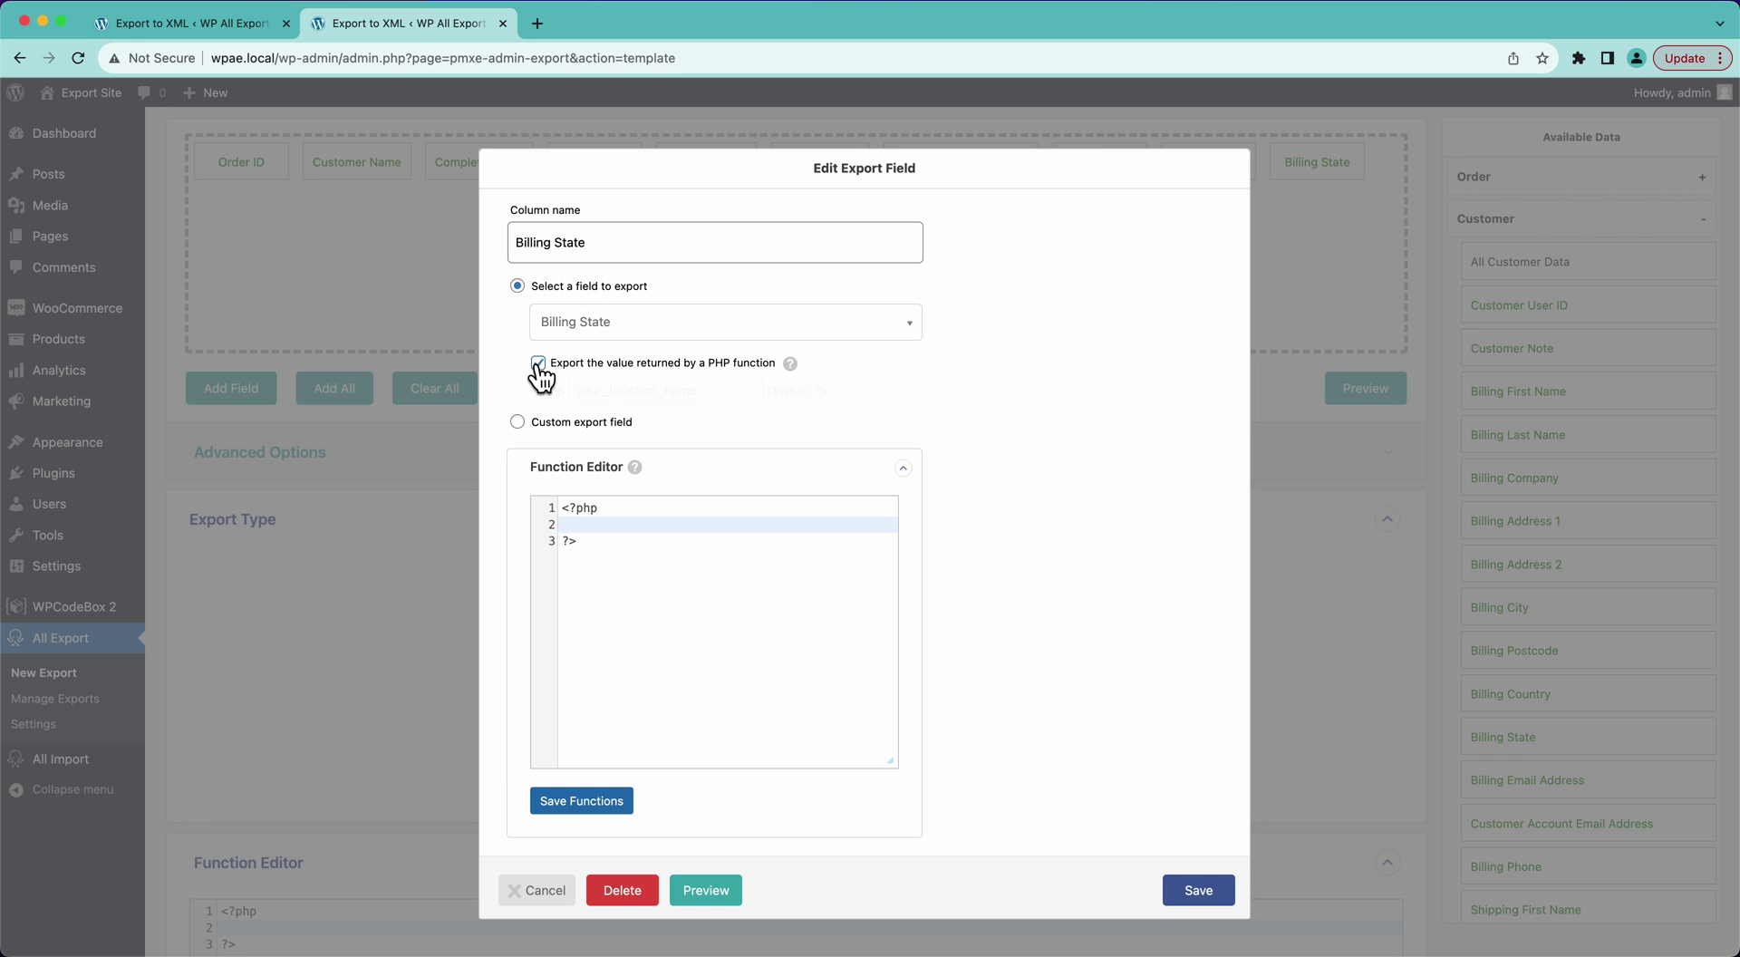
pyautogui.click(598, 392)
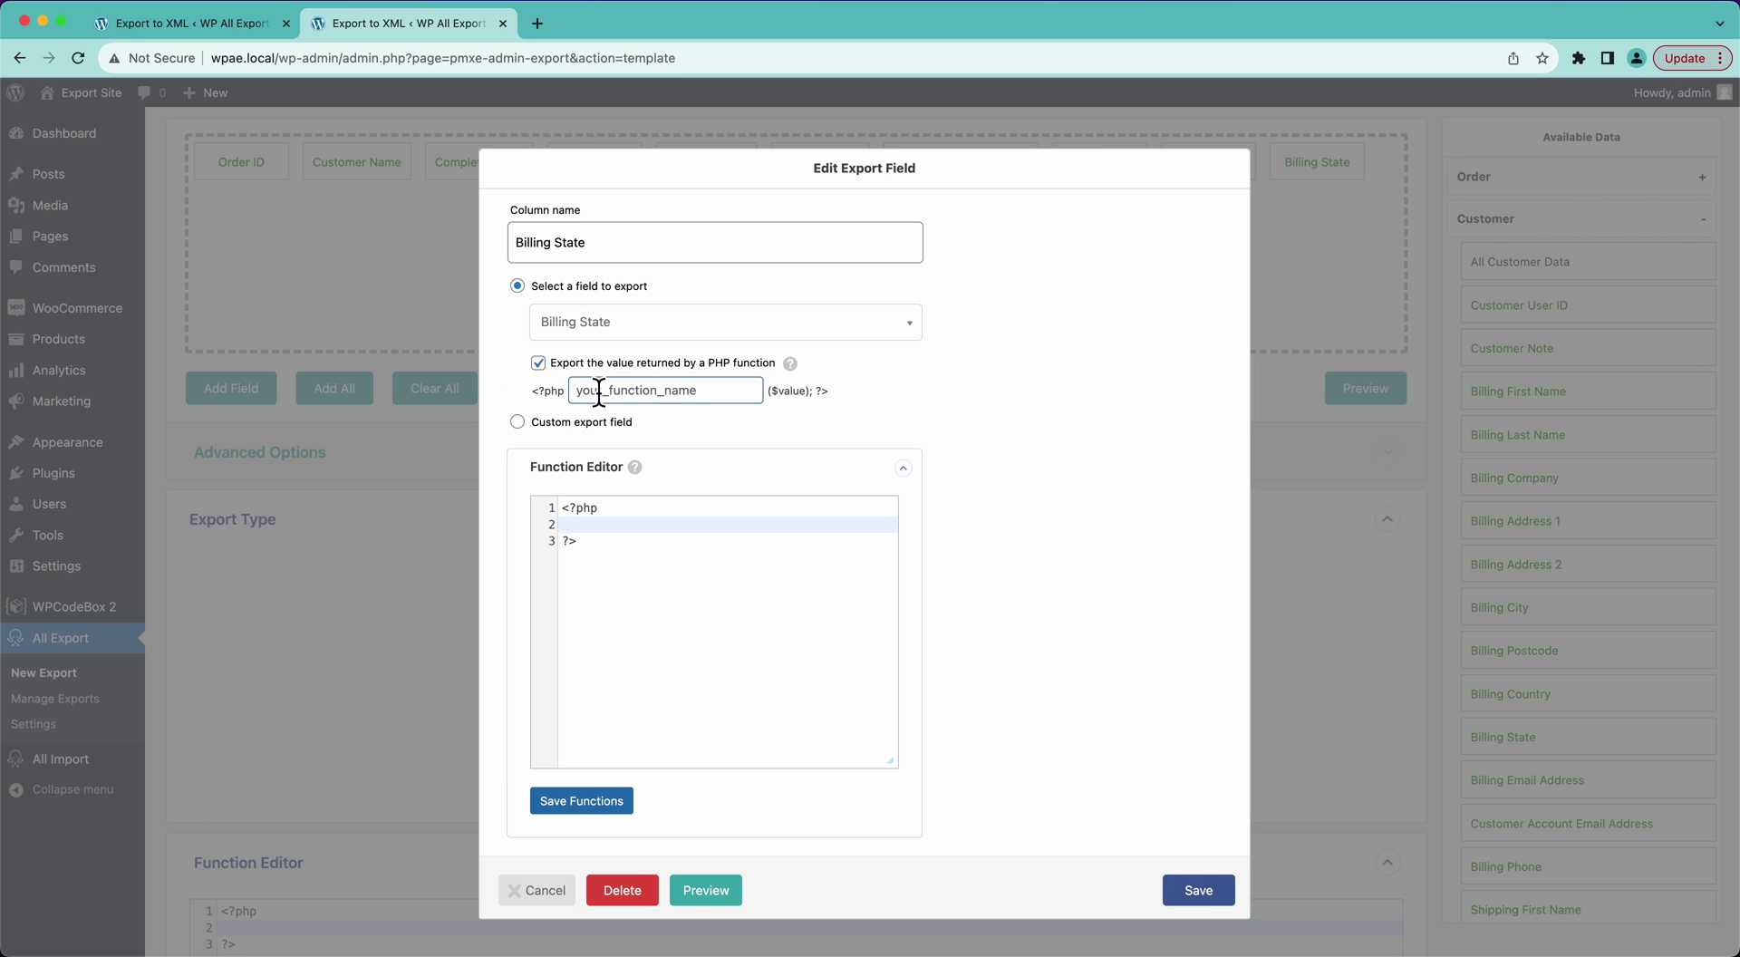
pyautogui.write('replace_state')
# - Write replace_state returning str_replace('CA', 'California', $state), save the function and the column
pyautogui.click(598, 524)
pyautogui.press('Return')
pyautogui.press('Return')
pyautogui.press('Up')
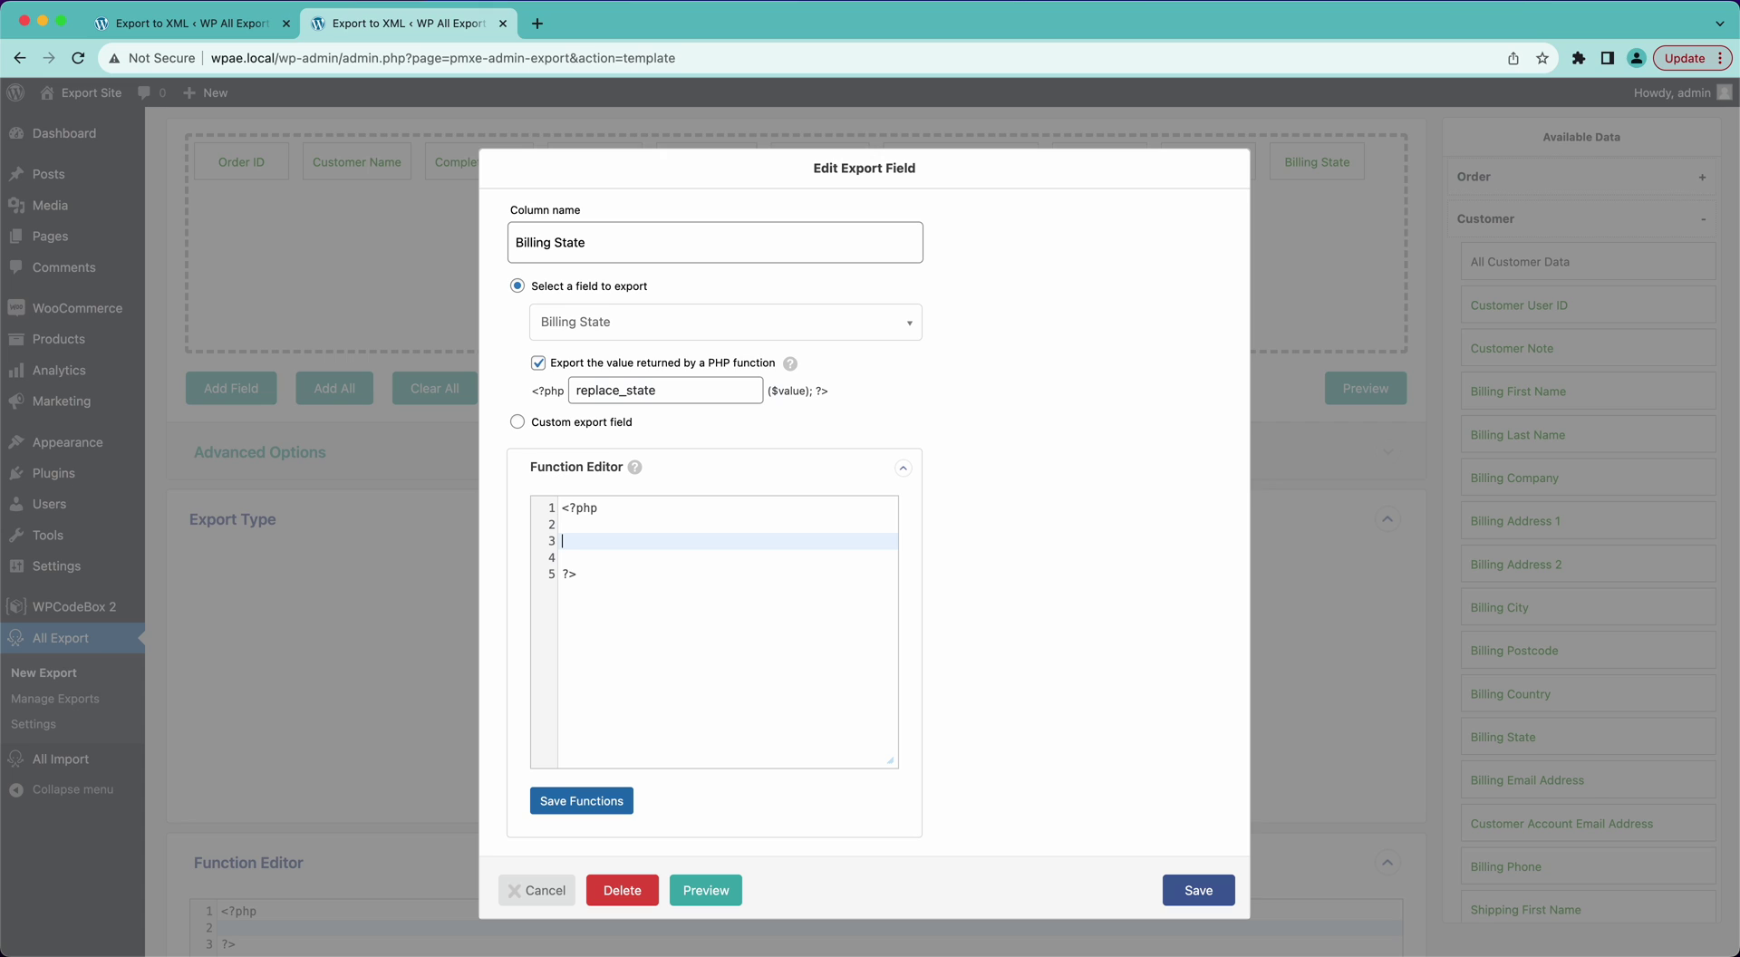
pyautogui.write('function replace_state($state) {')
pyautogui.press('Return')
pyautogui.write('r')
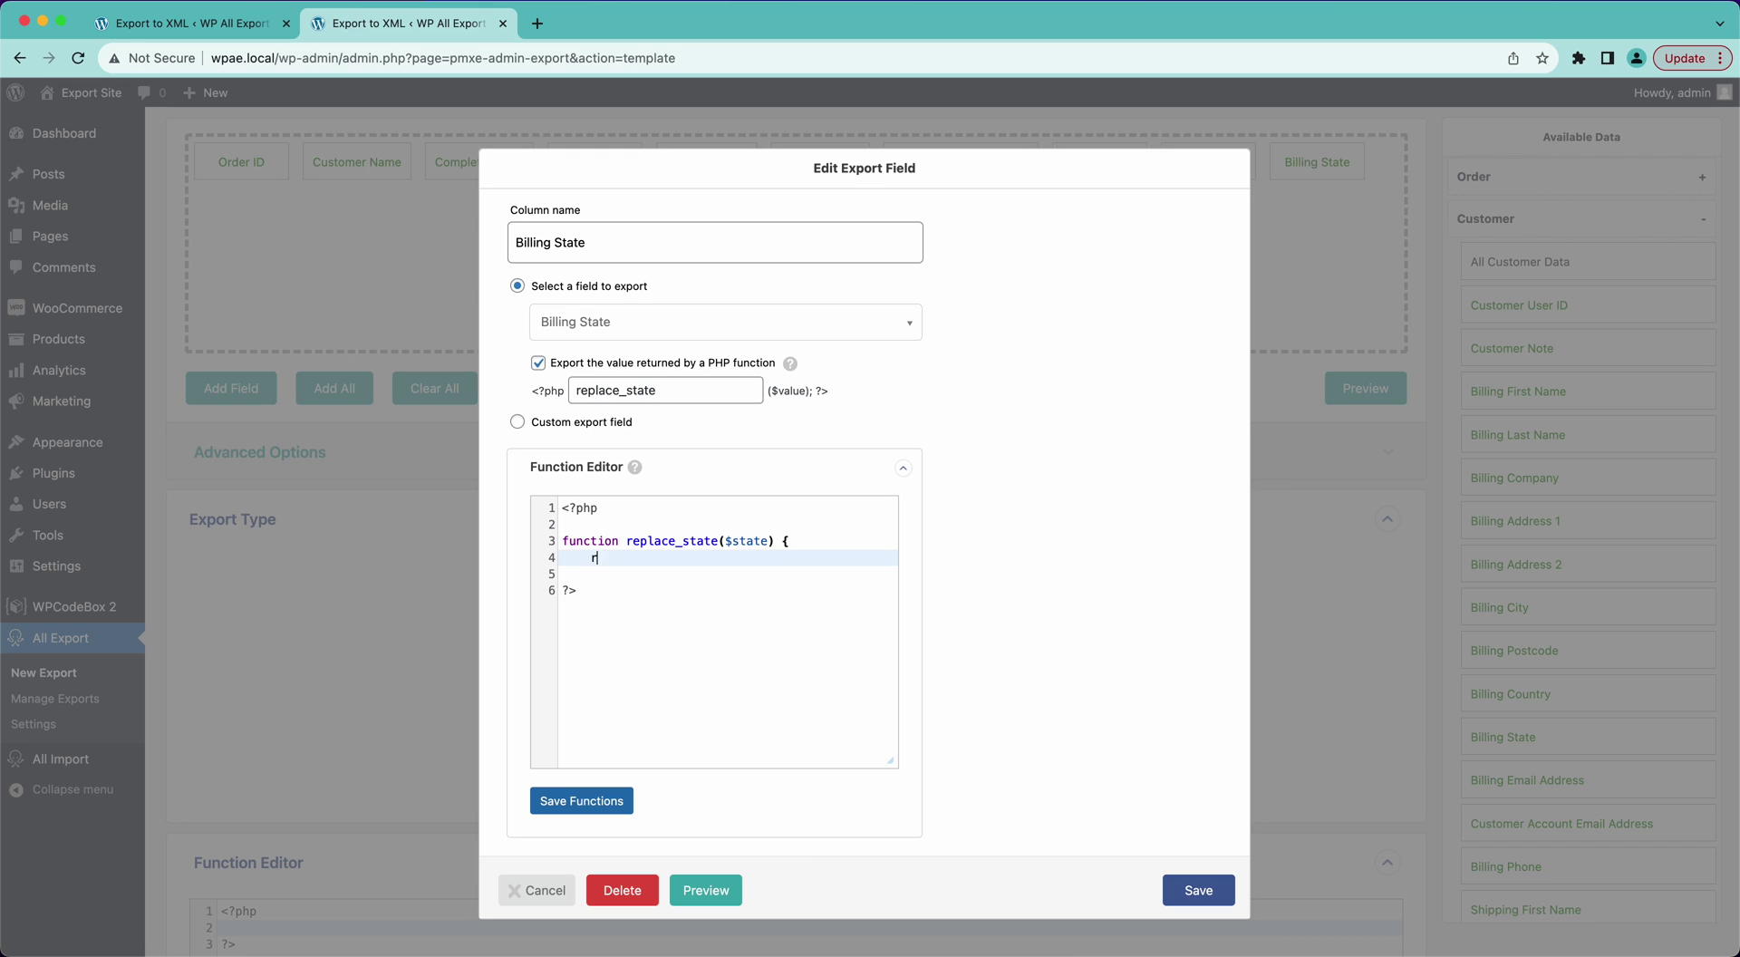
pyautogui.write("eturn str_replace('CA', 'California'")
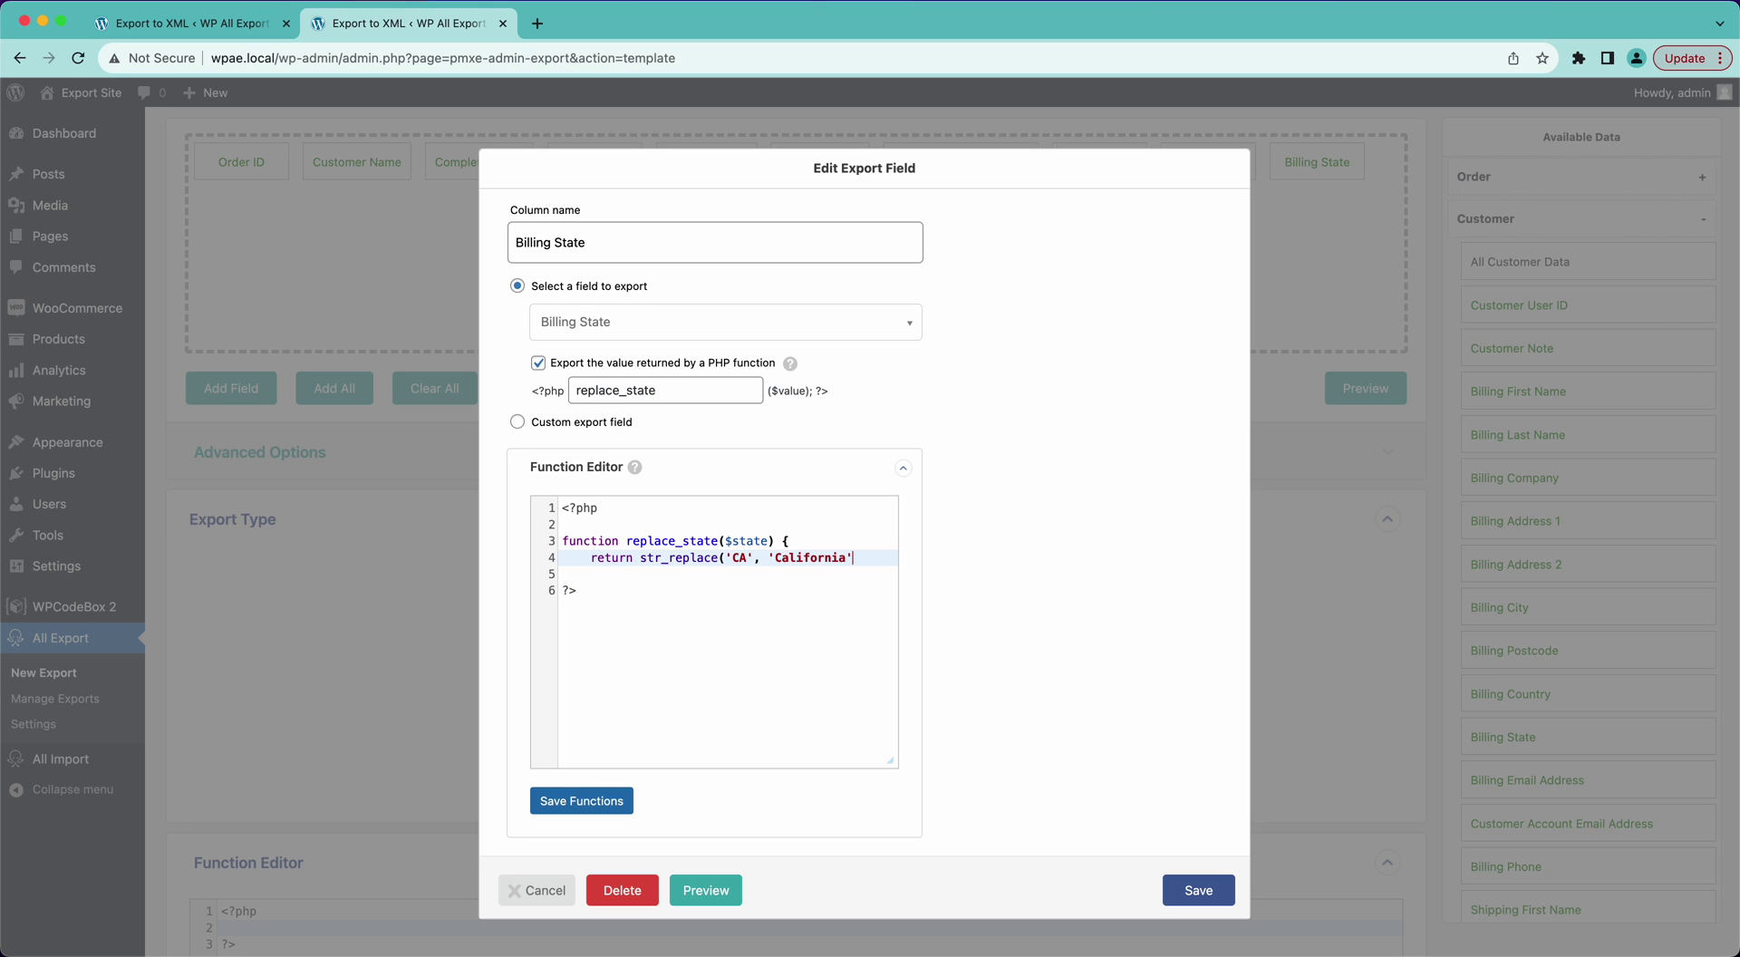
pyautogui.write(', $state)')
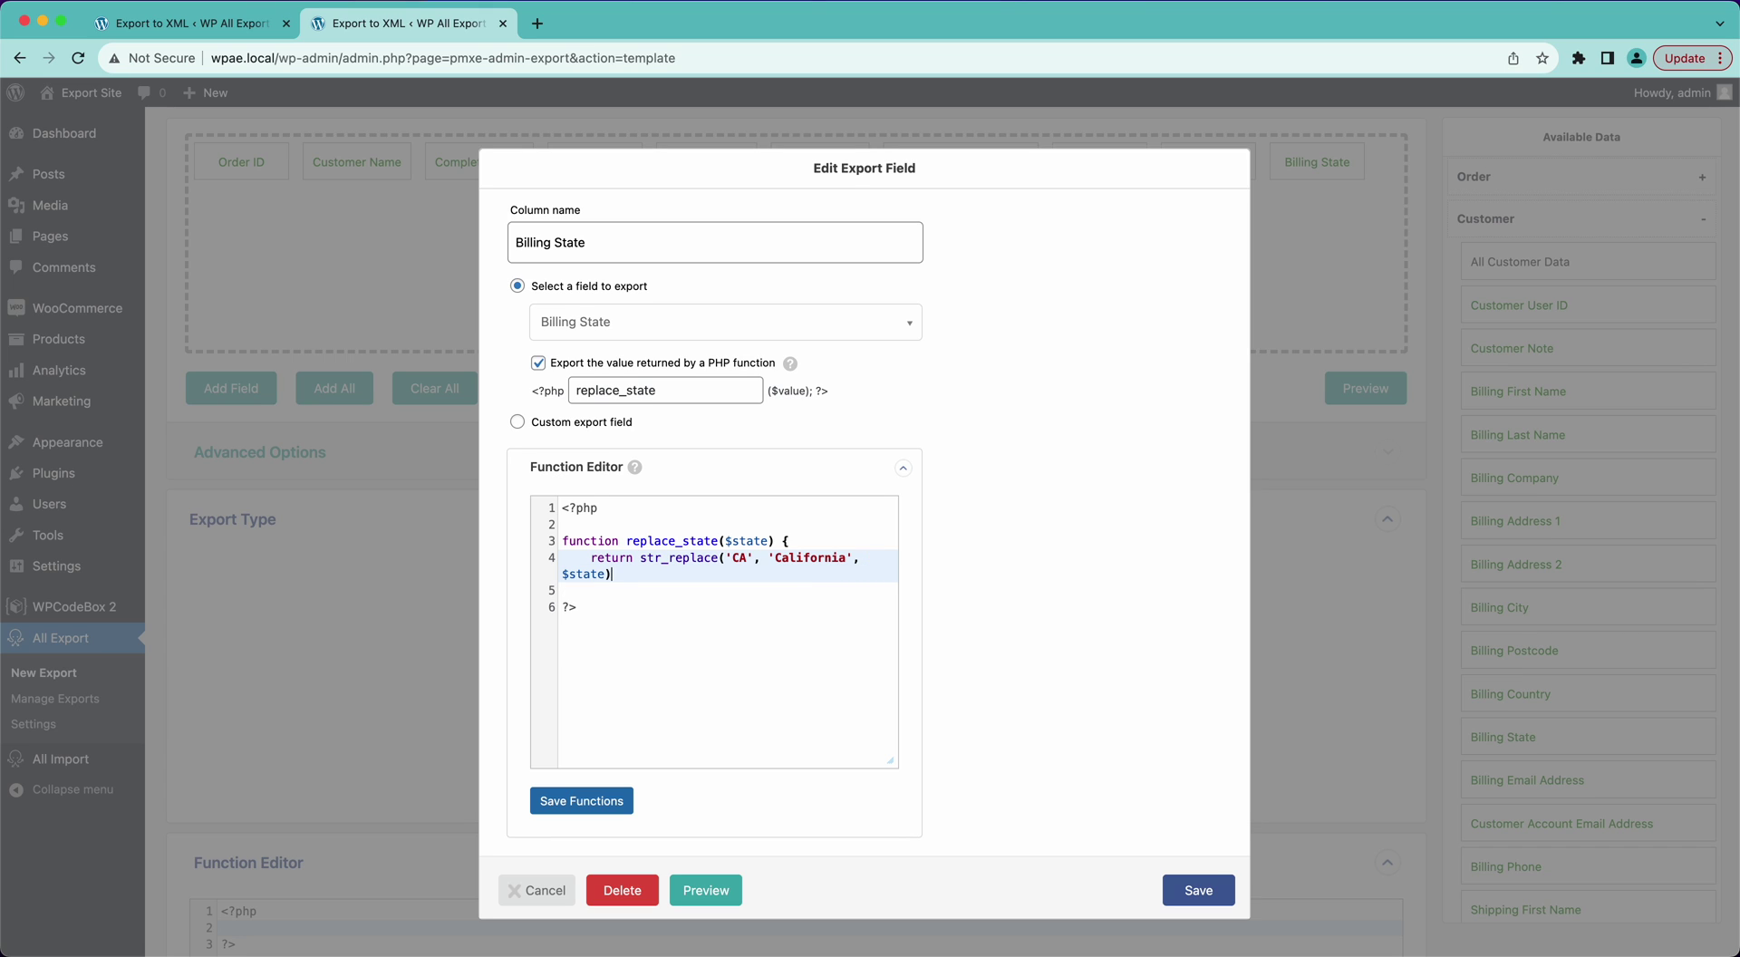
pyautogui.write(';')
pyautogui.press('Return')
pyautogui.write('}')
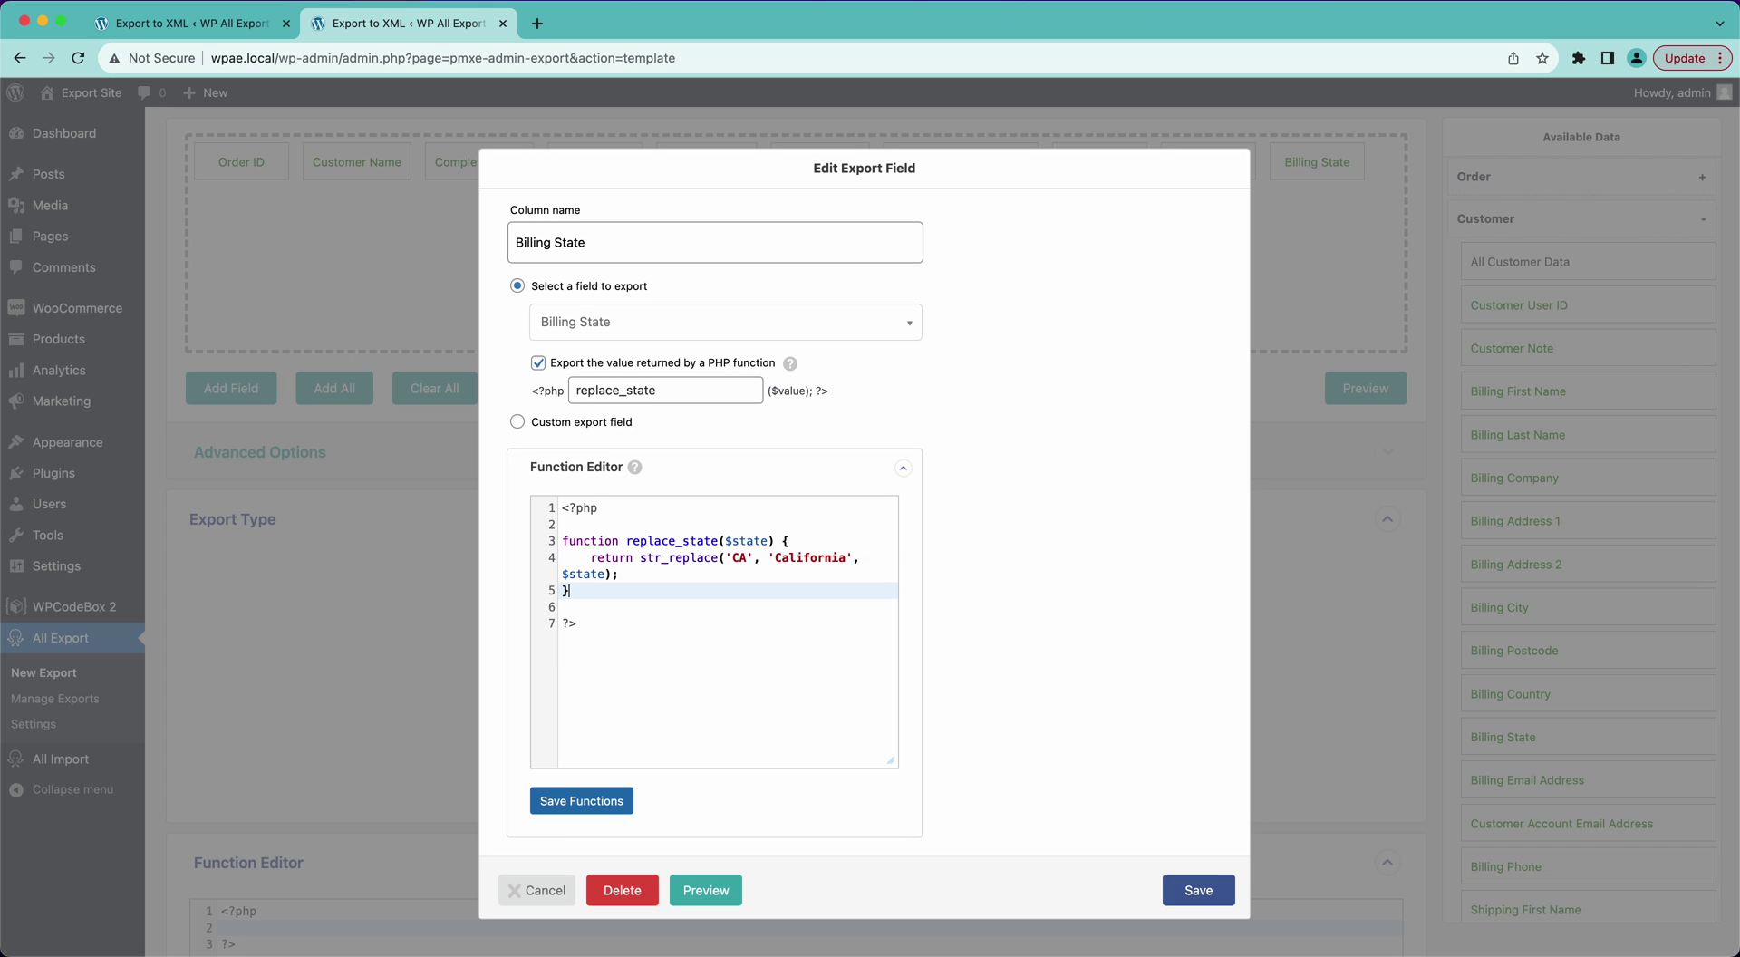
pyautogui.click(604, 803)
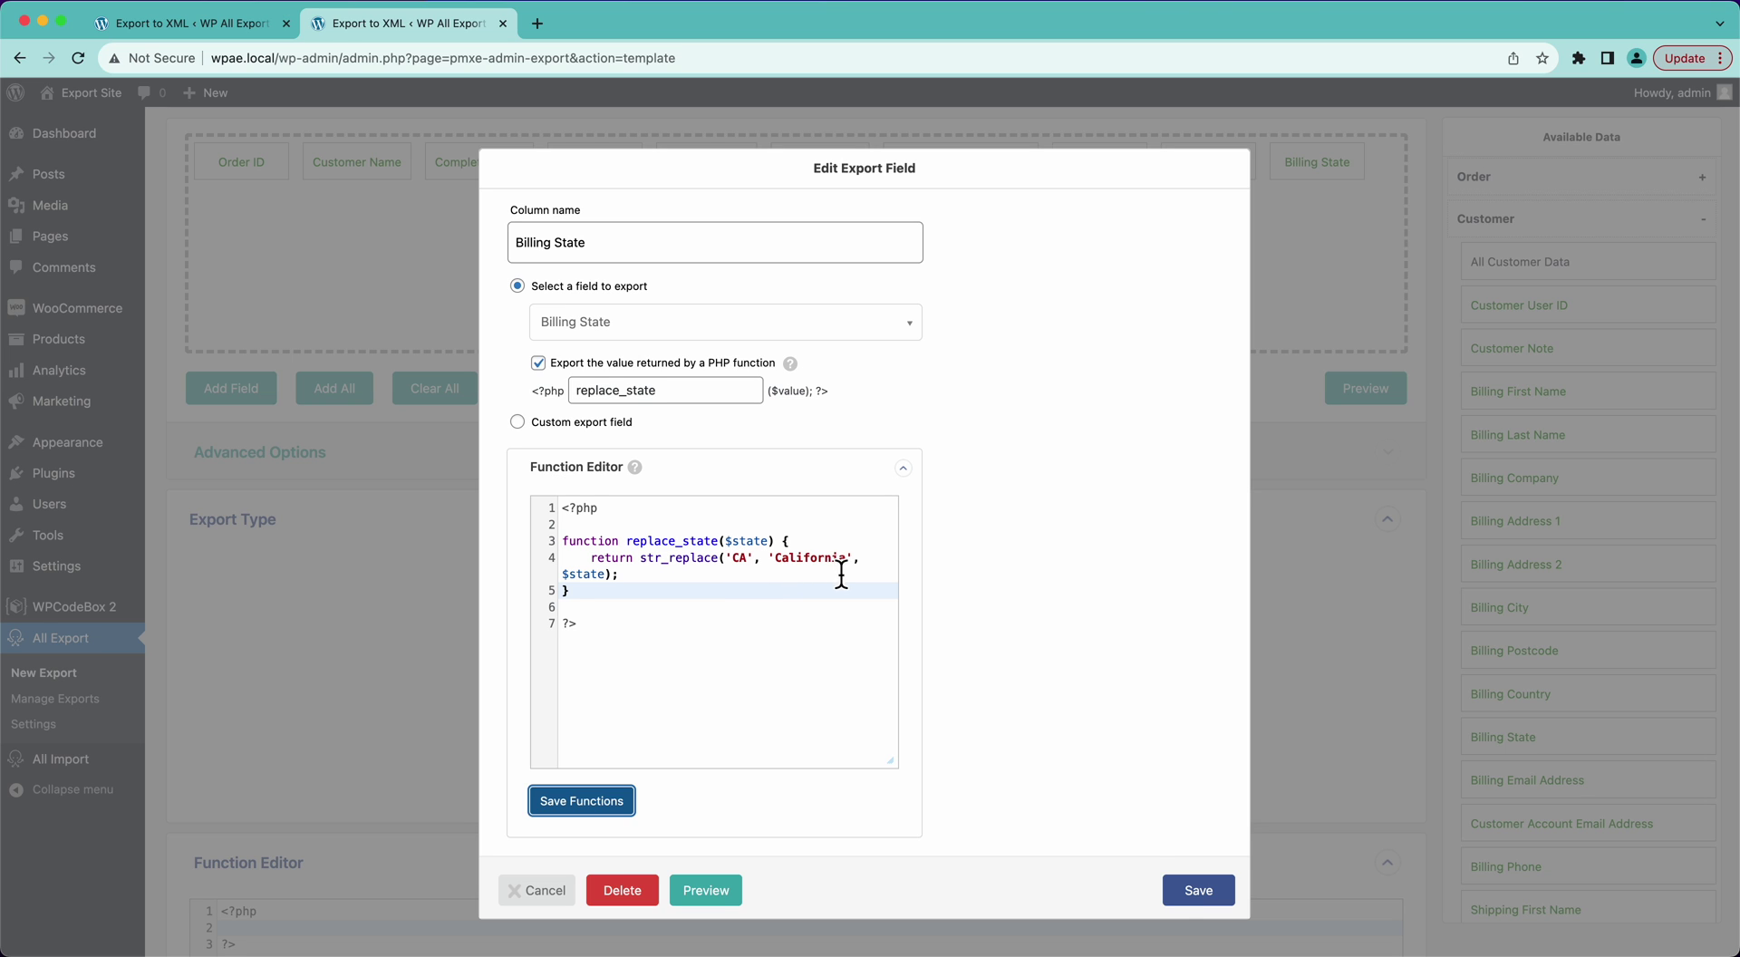
pyautogui.click(1174, 892)
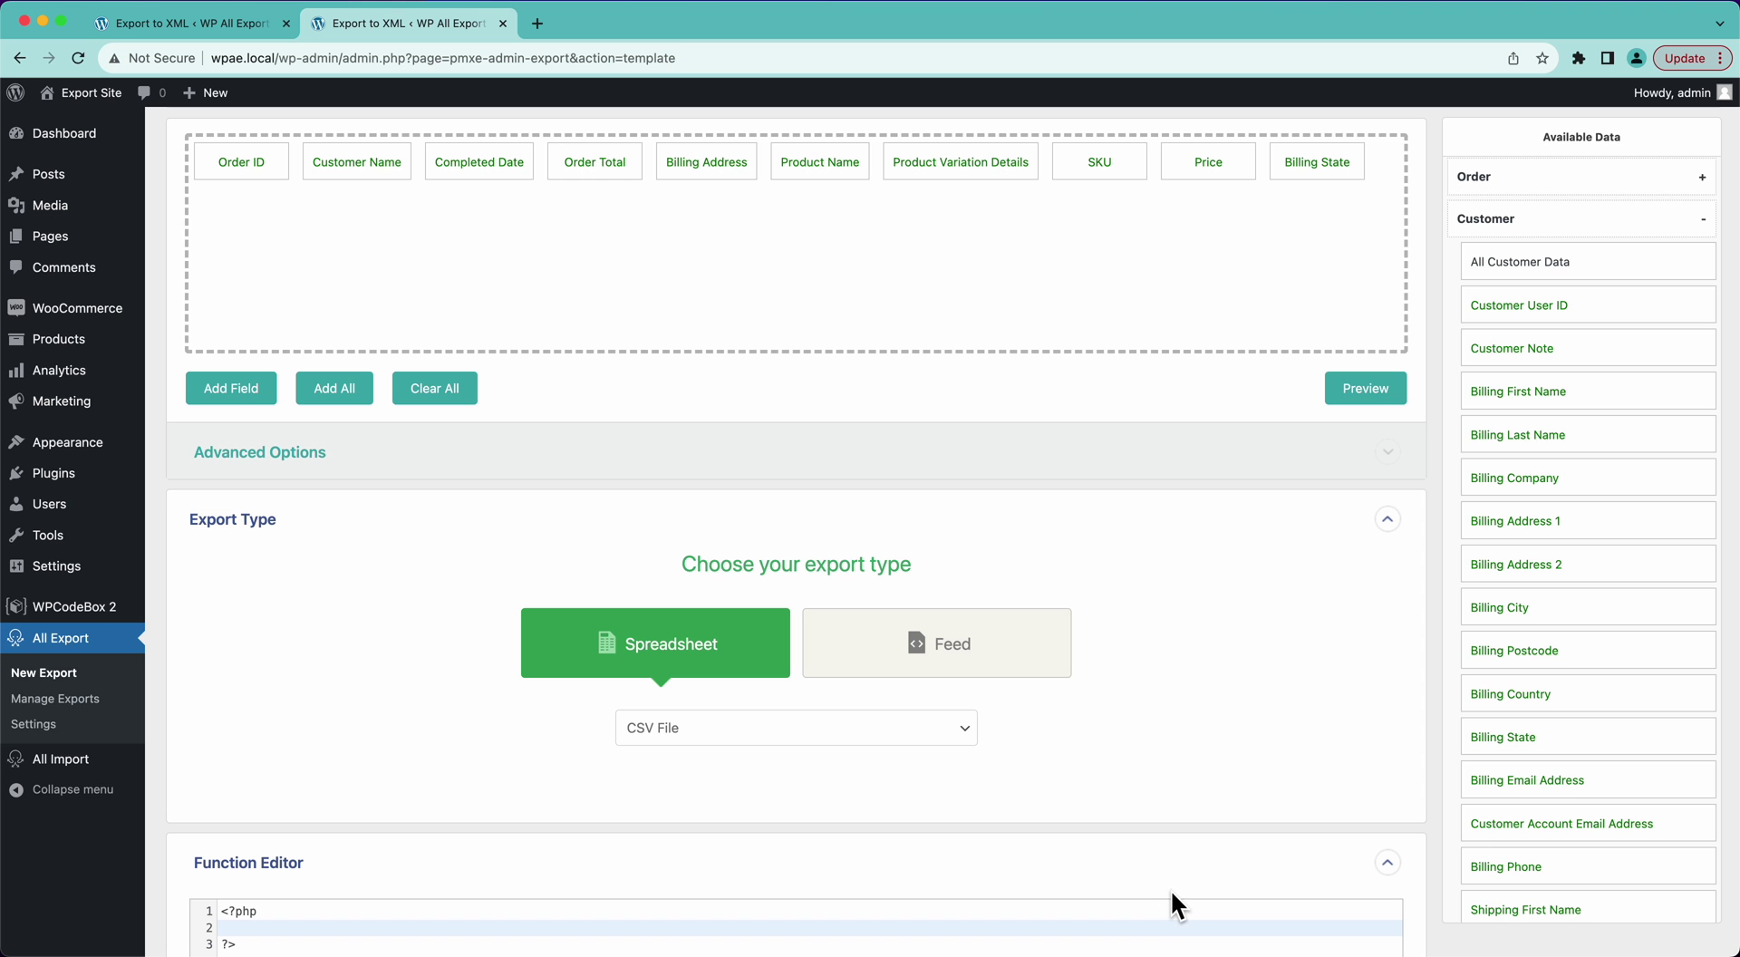
pyautogui.click(1361, 400)
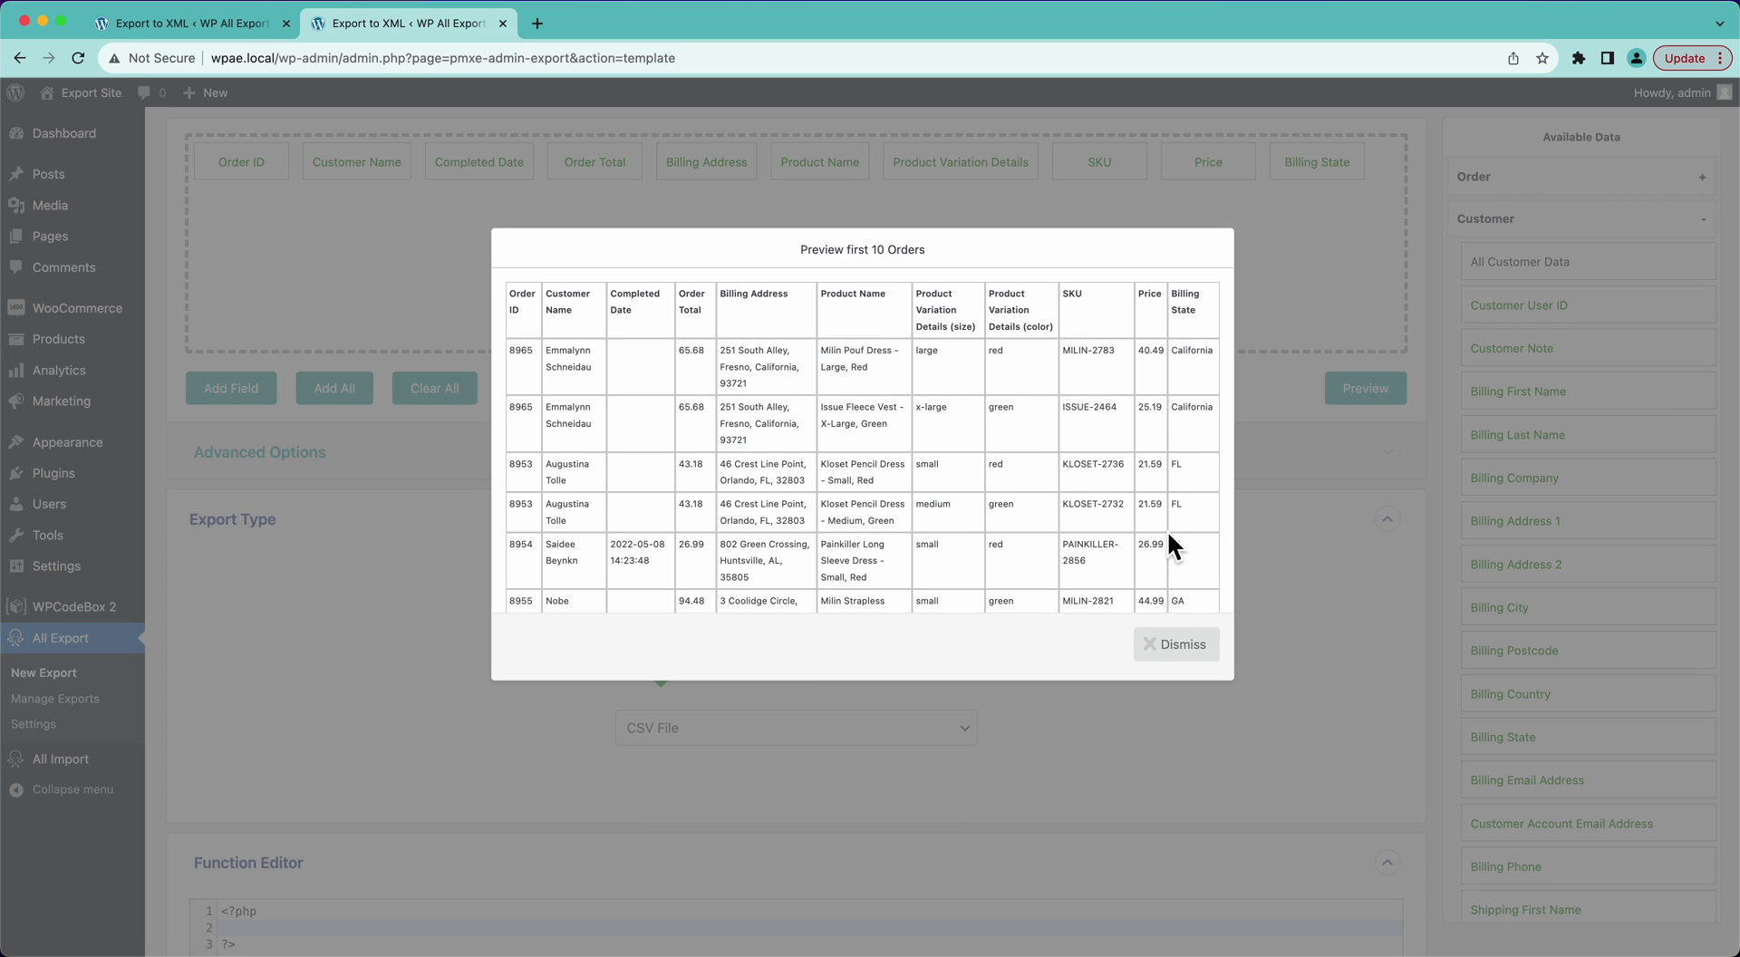
pyautogui.click(1174, 645)
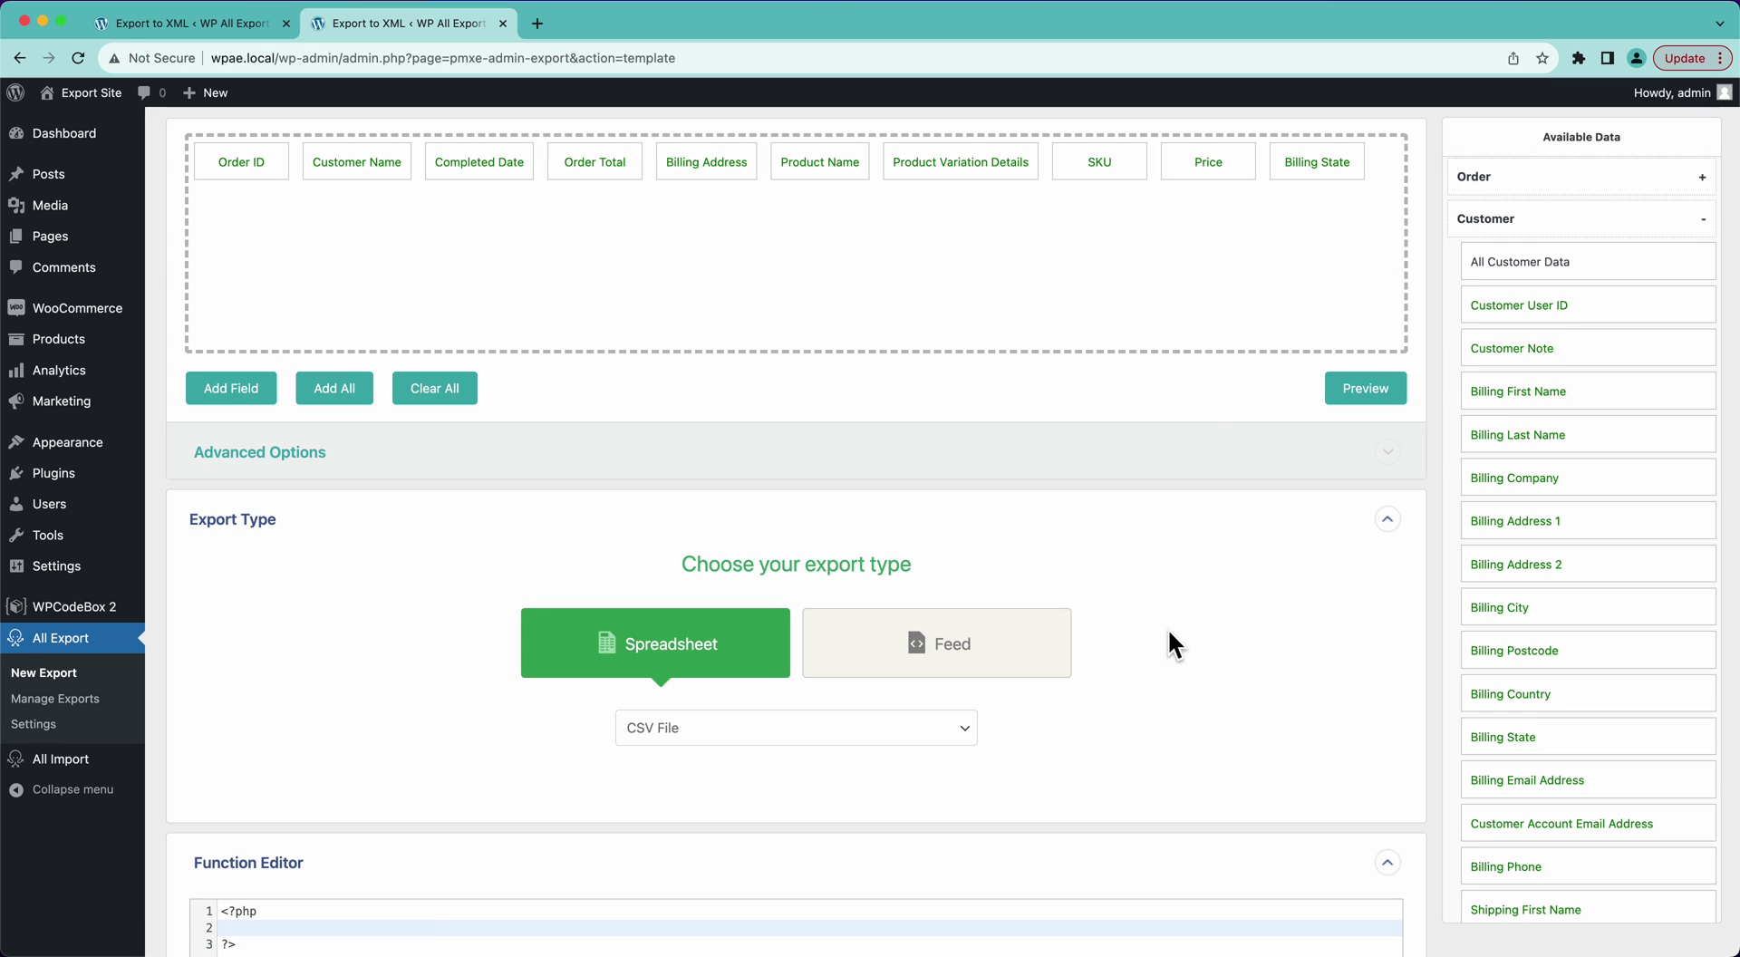
pyautogui.moveTo(1339, 185); pyautogui.dragTo(1205, 466)
pyautogui.scroll(-5, 1126, 536)
pyautogui.scroll(7, 1173, 426)
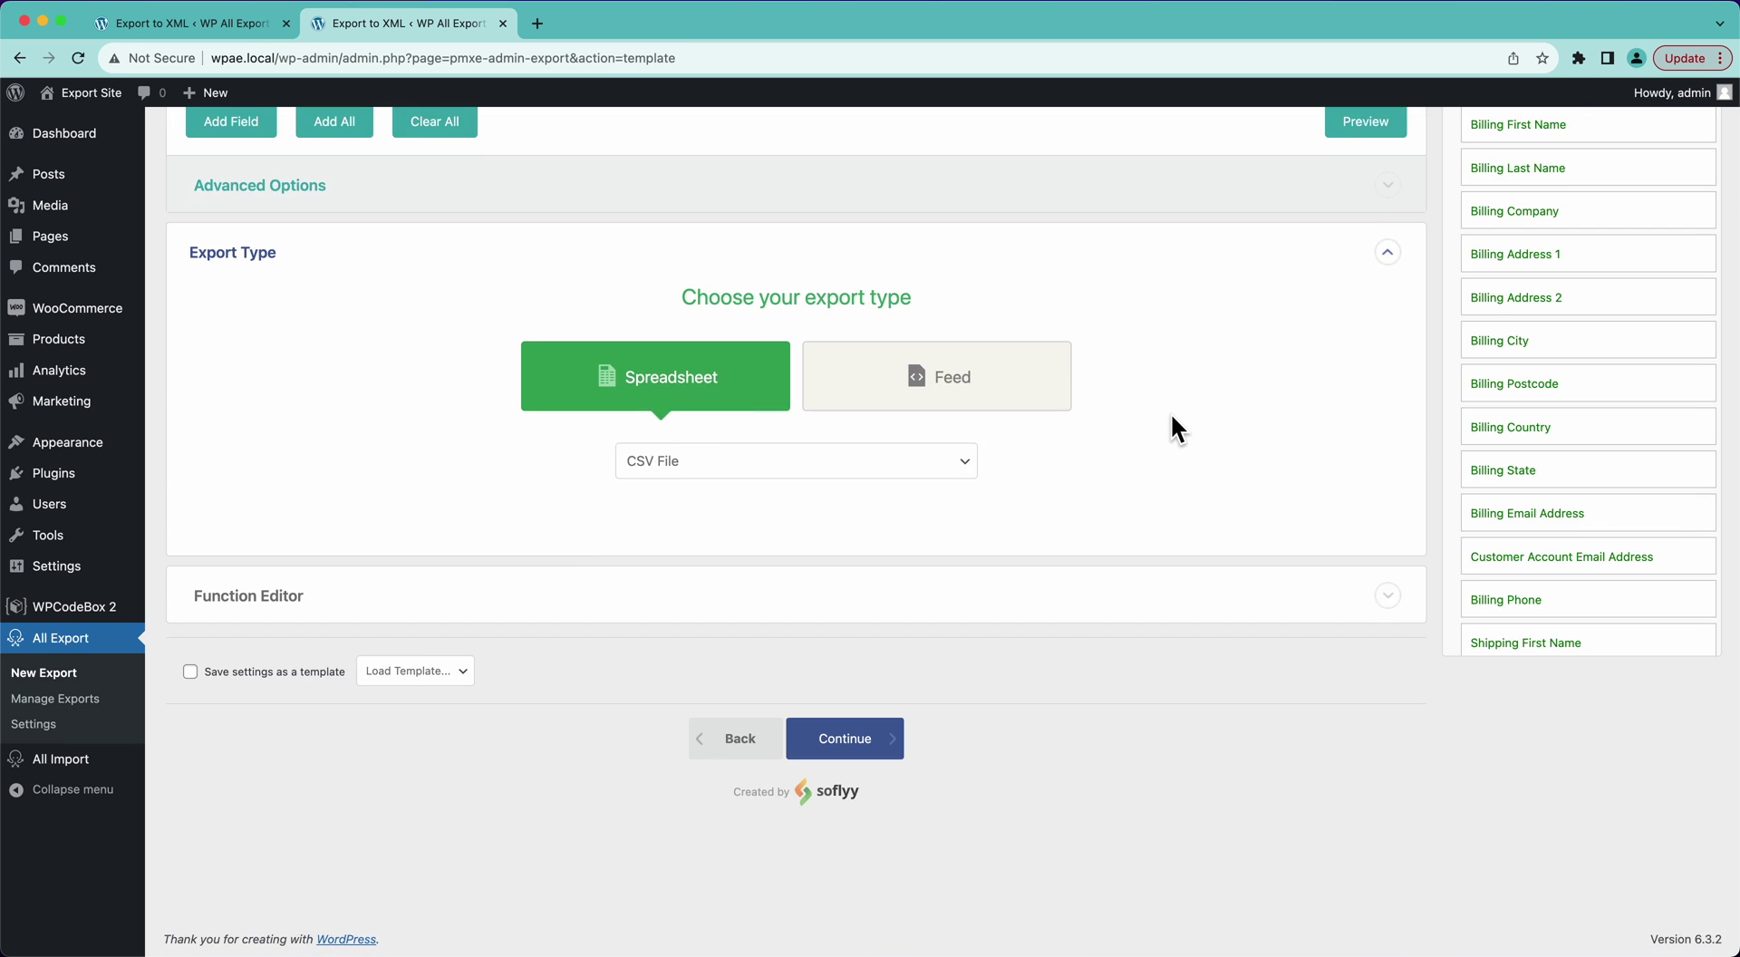
pyautogui.scroll(-5, 1171, 417)
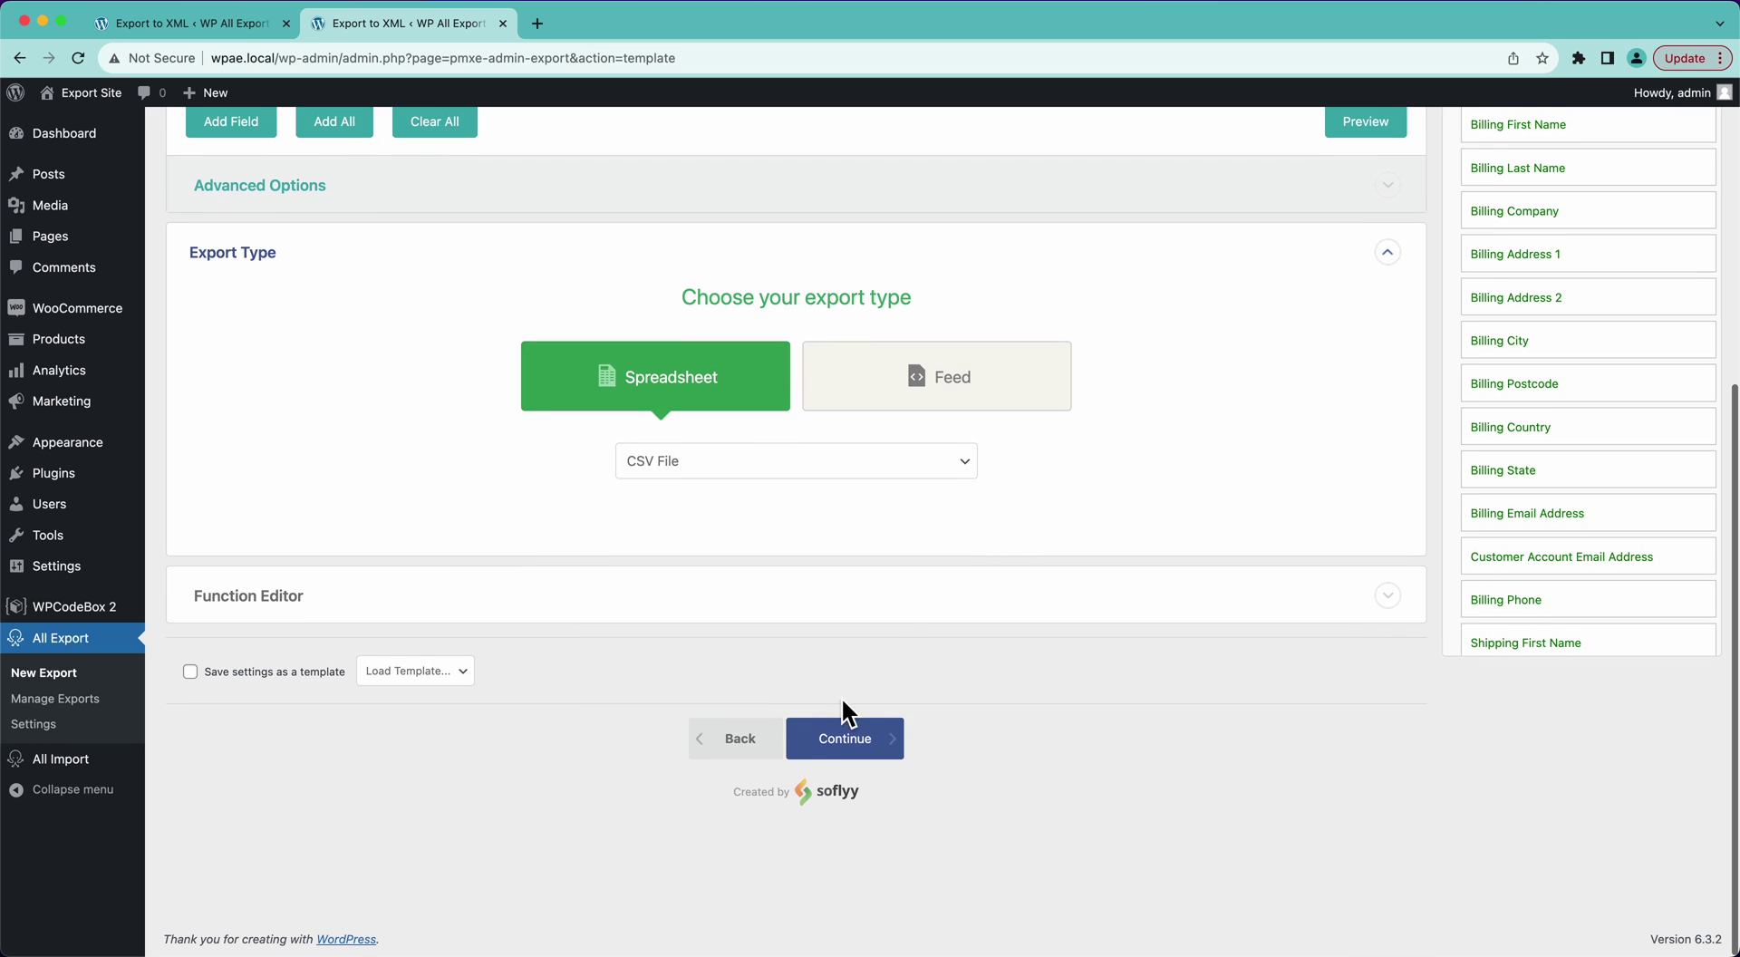
# - Proceed to export settings and try automatic scheduling monthly on the first
pyautogui.click(832, 749)
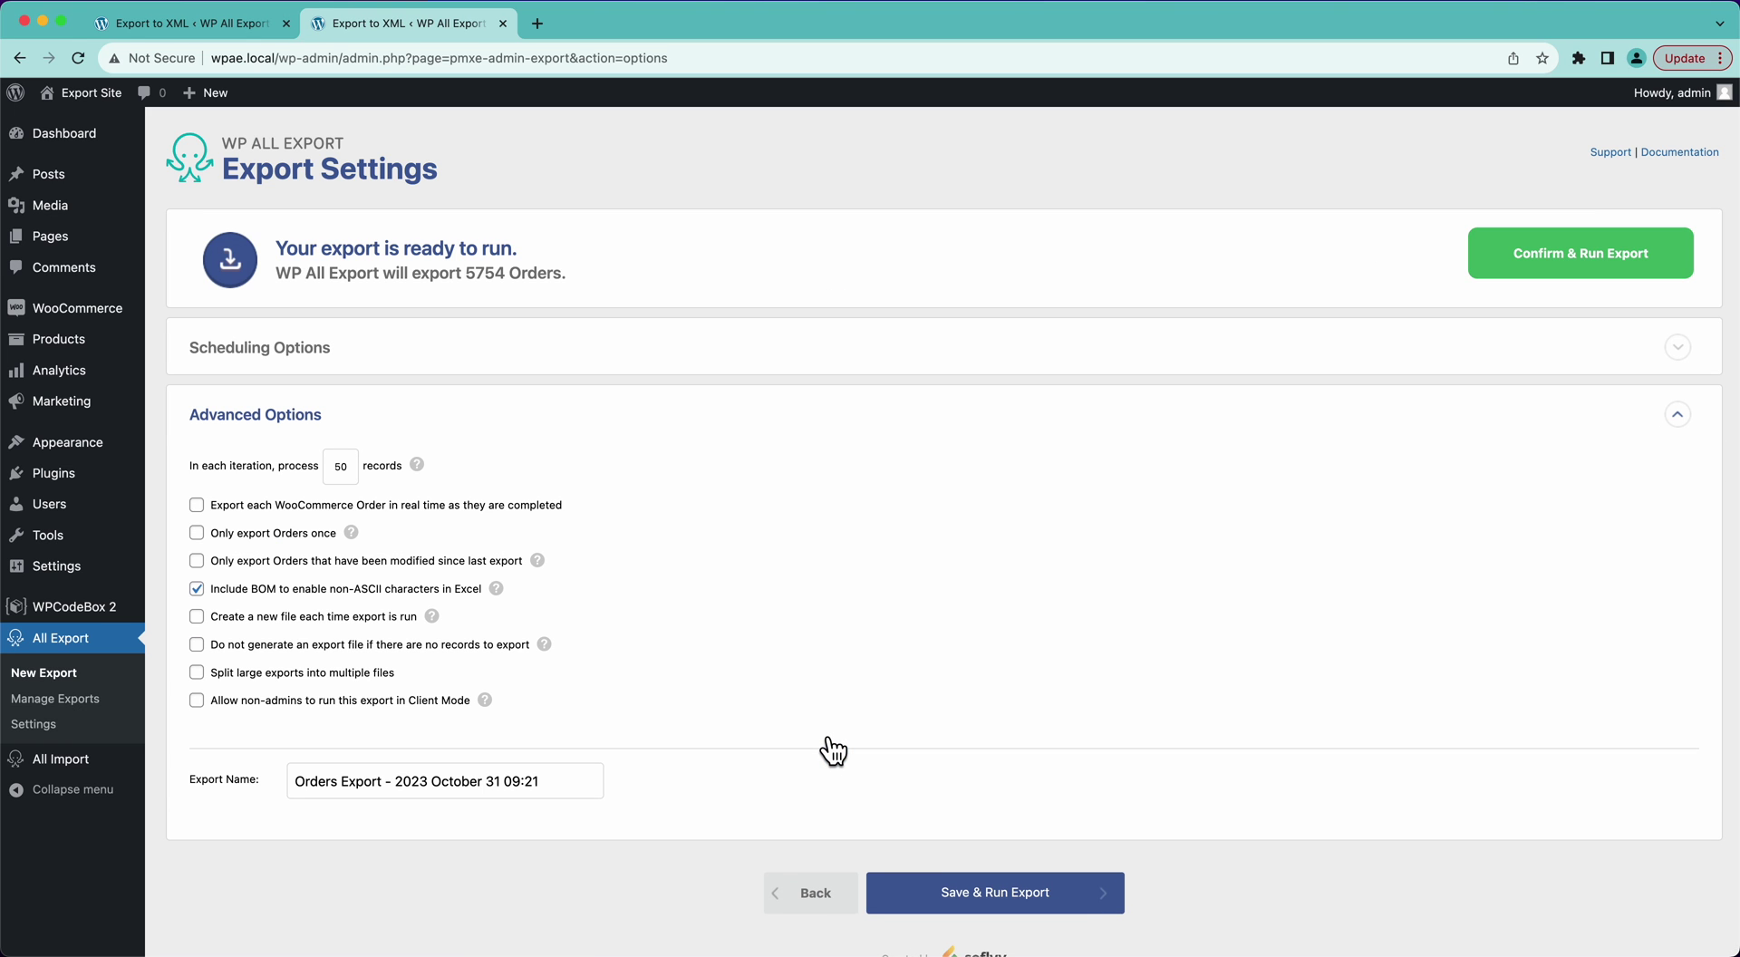
pyautogui.click(328, 356)
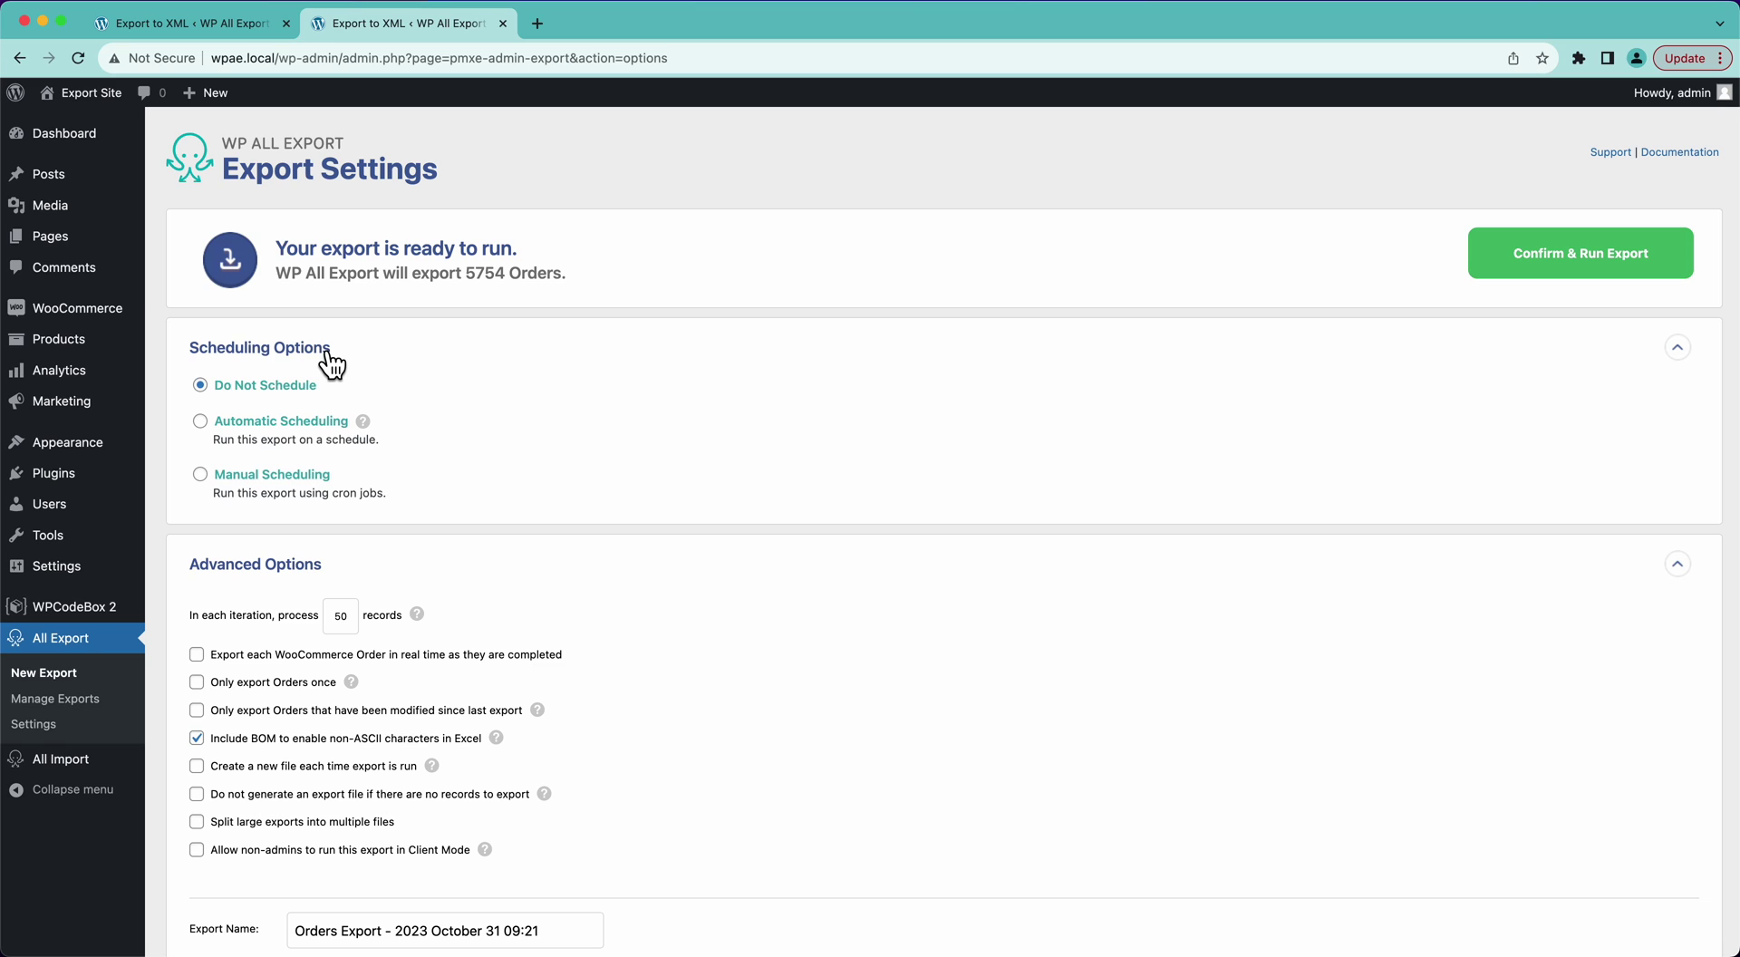
pyautogui.click(210, 424)
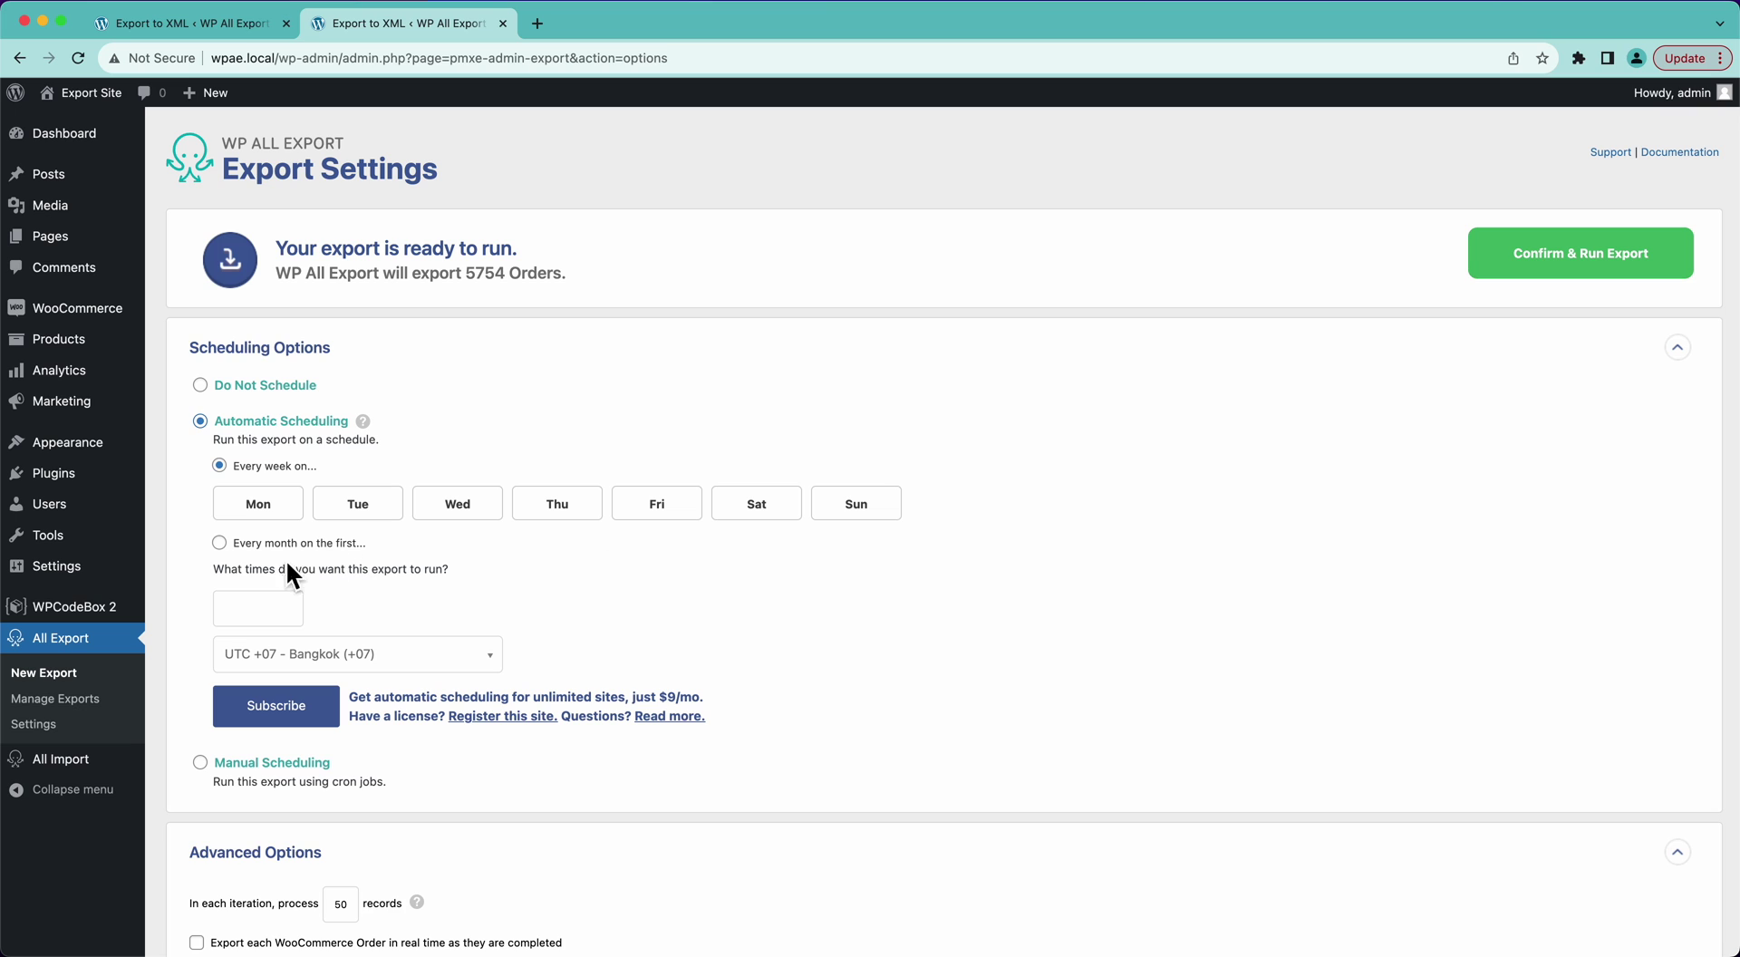
pyautogui.click(328, 544)
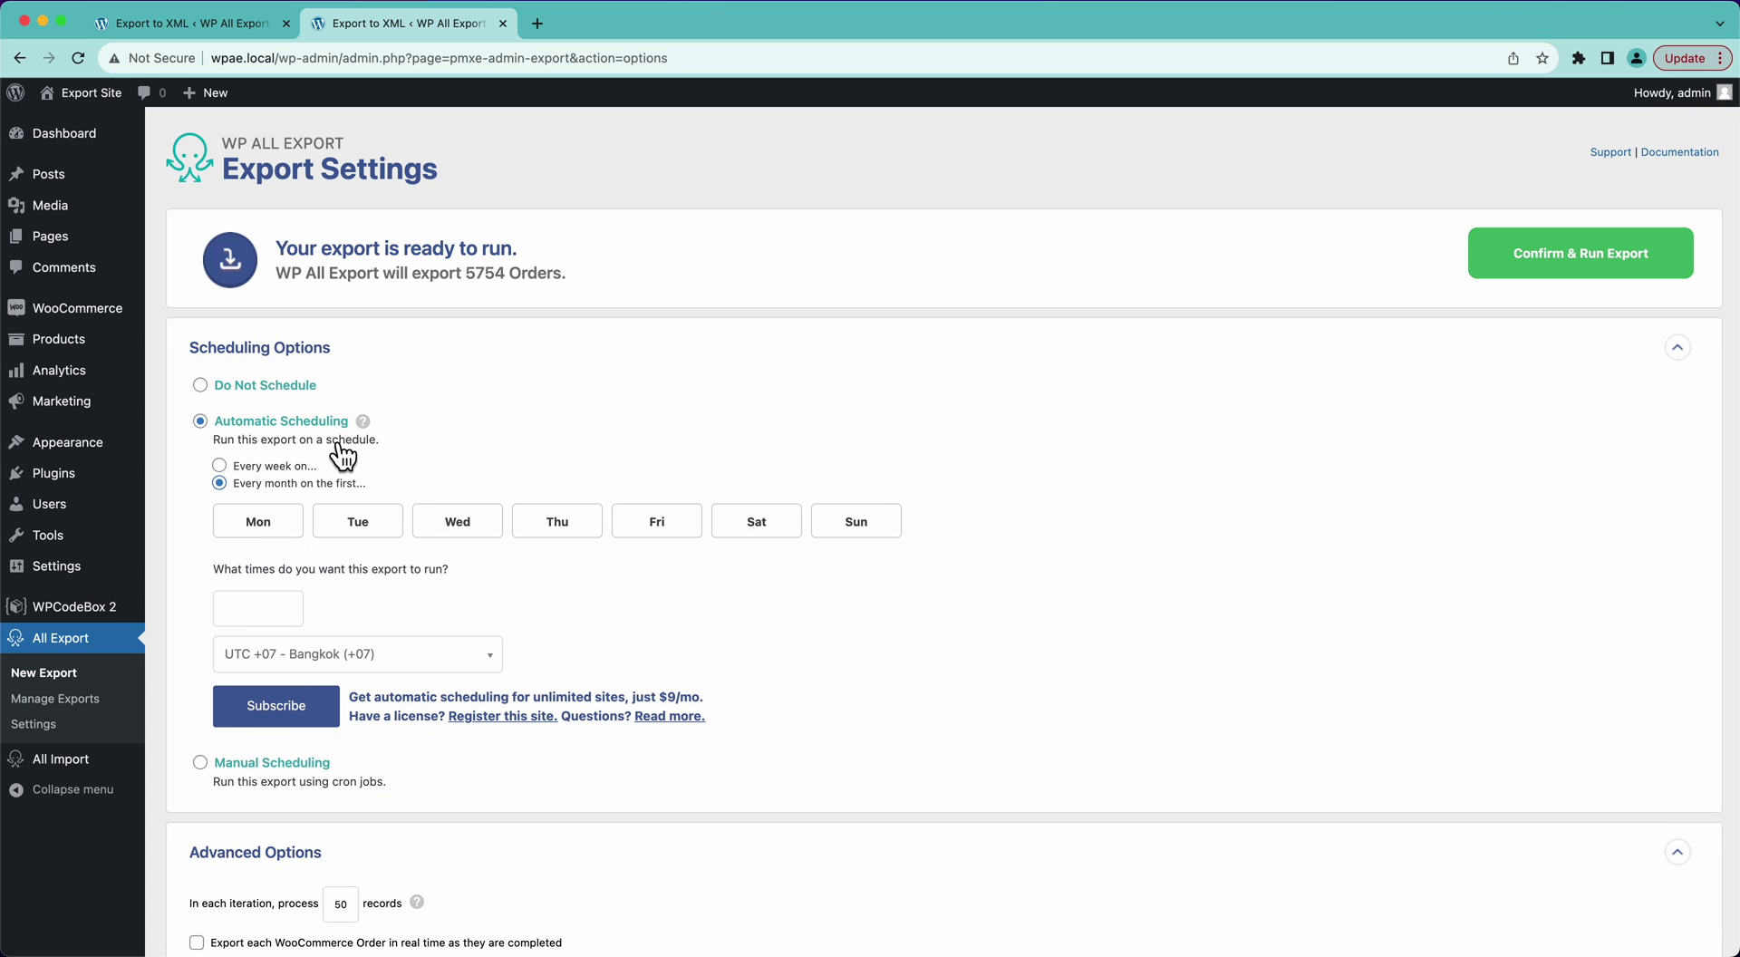
# - Browse run times, try manual cron scheduling, then settle on Do Not Schedule
pyautogui.click(254, 622)
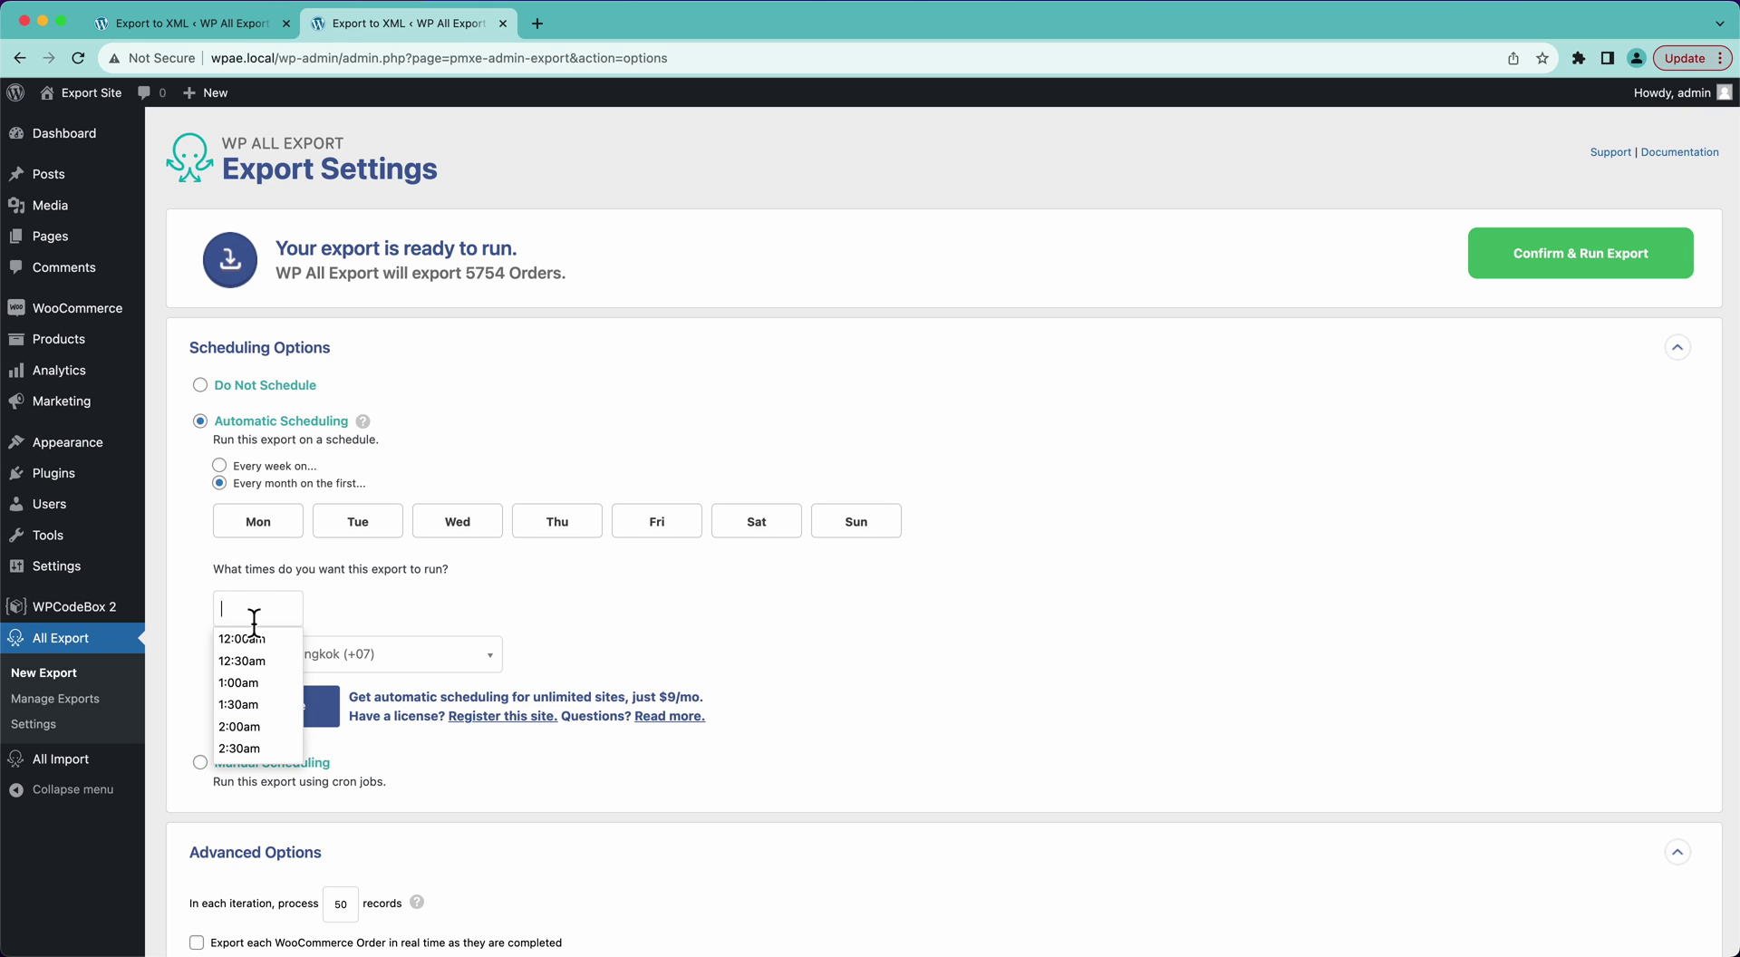
pyautogui.click(418, 609)
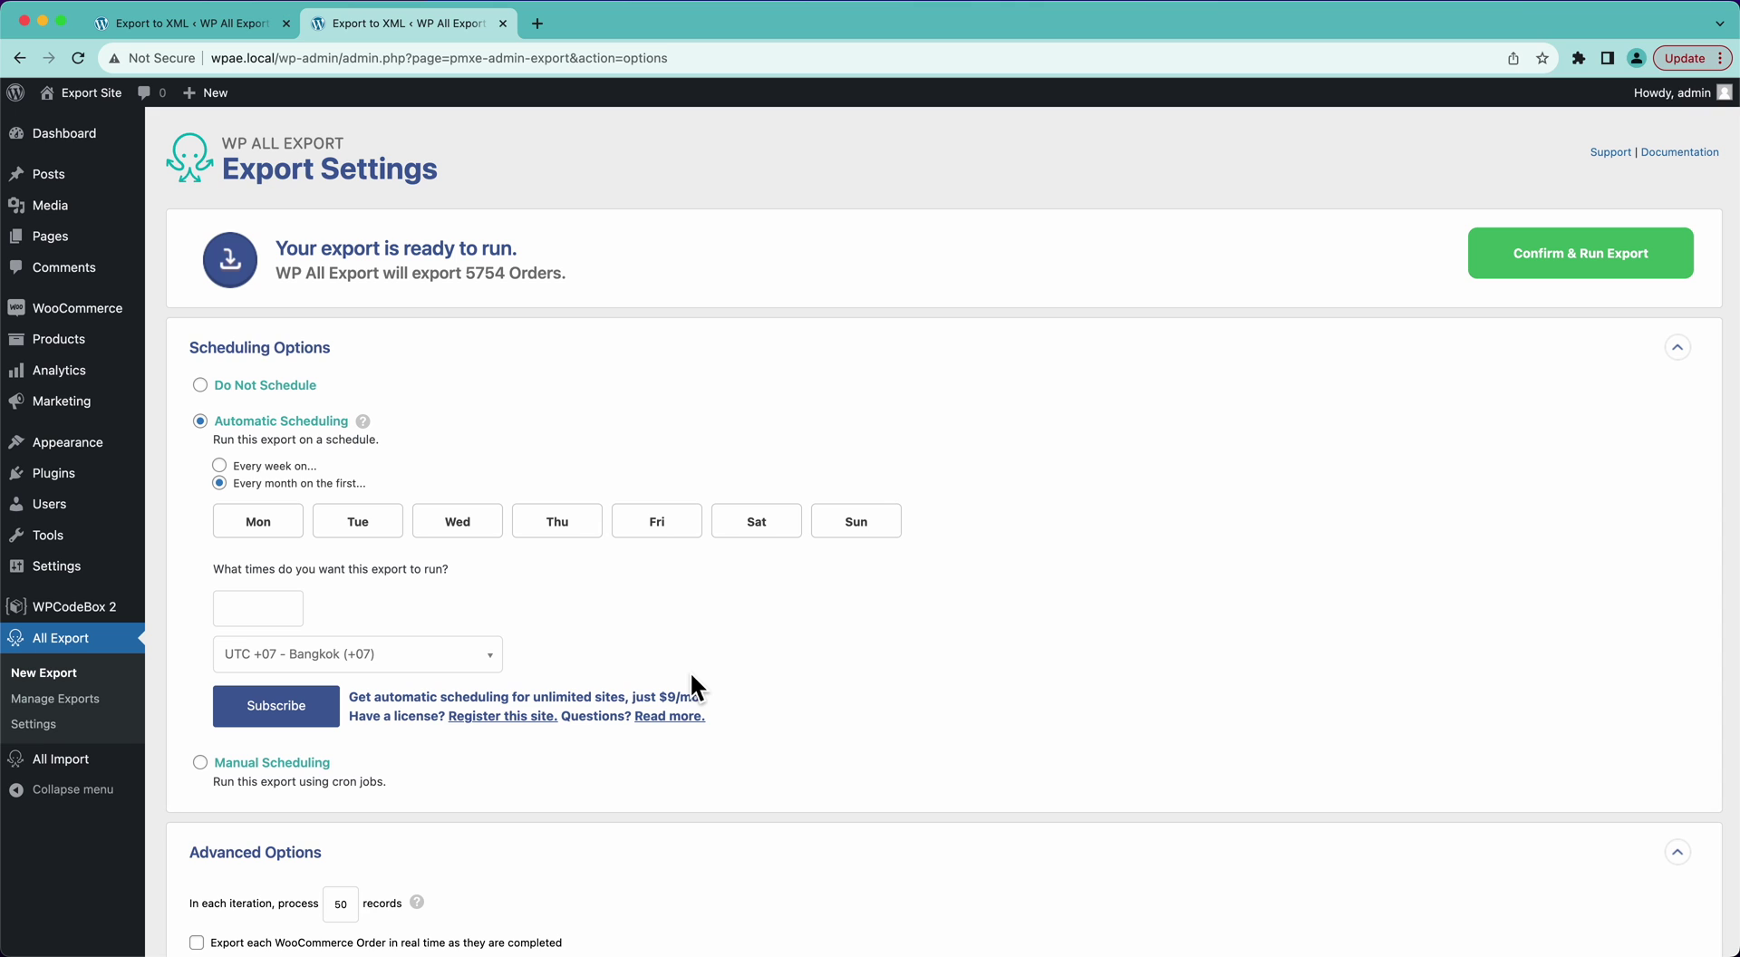
pyautogui.click(199, 763)
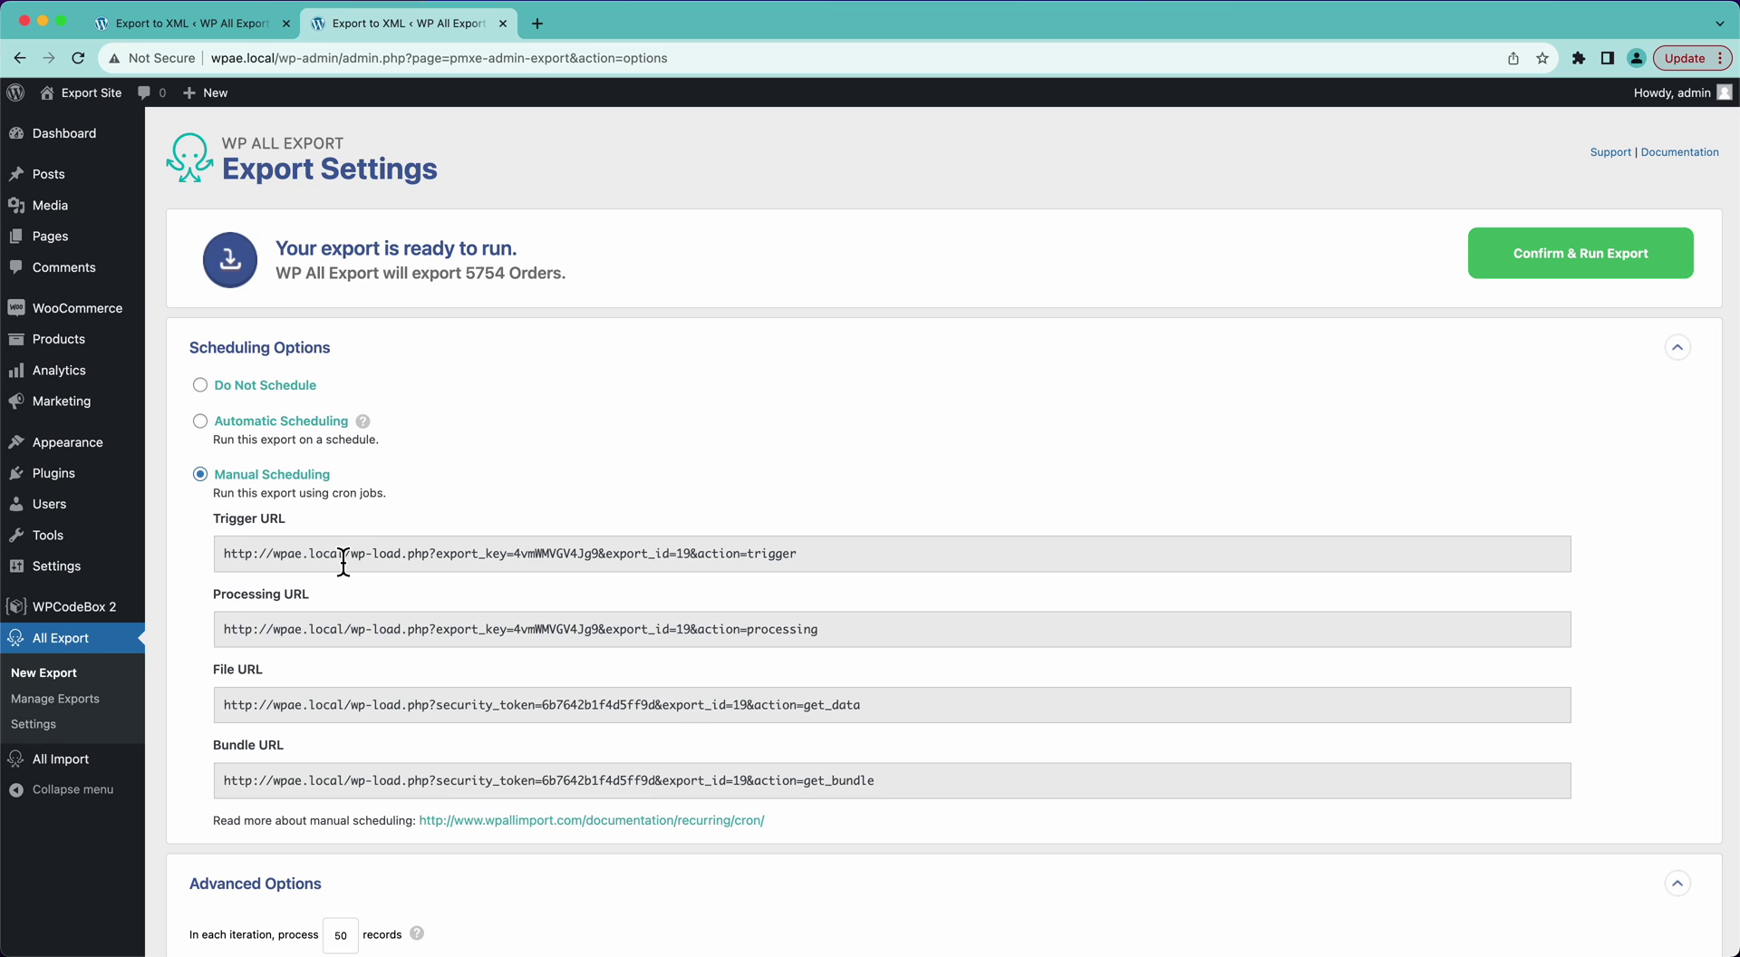
pyautogui.click(200, 386)
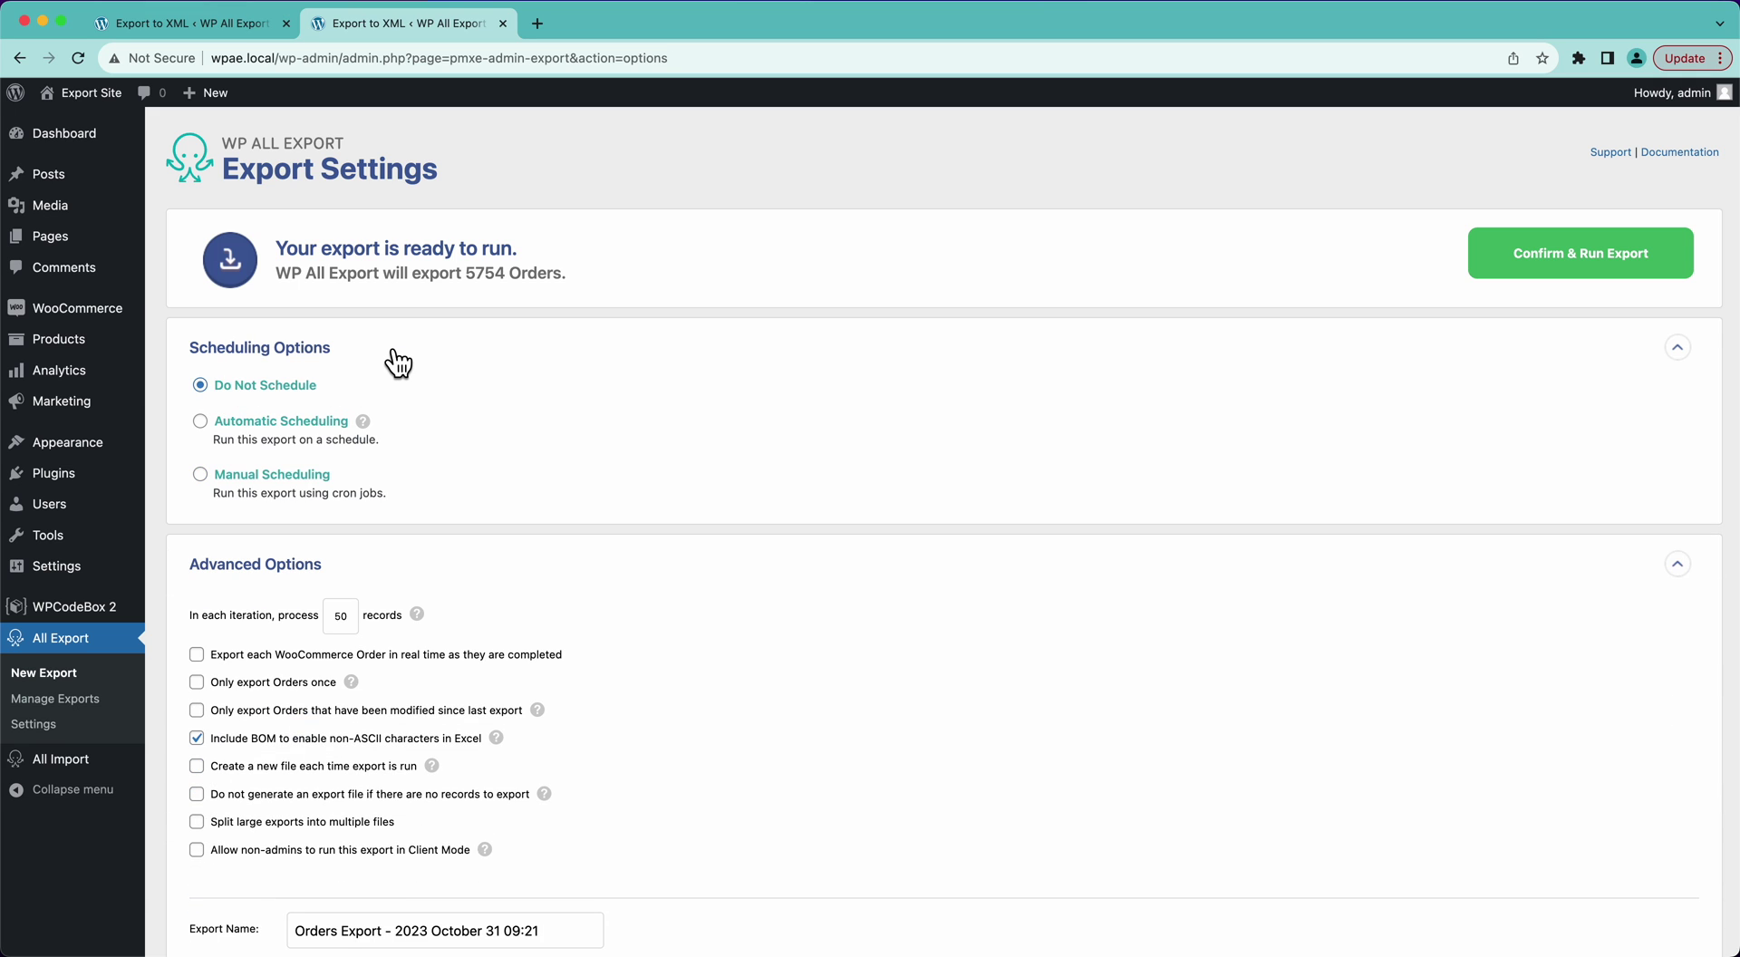
# - Fold away Scheduling Options, toggle real-time and export-once options back off, and enable Client Mode
pyautogui.click(397, 363)
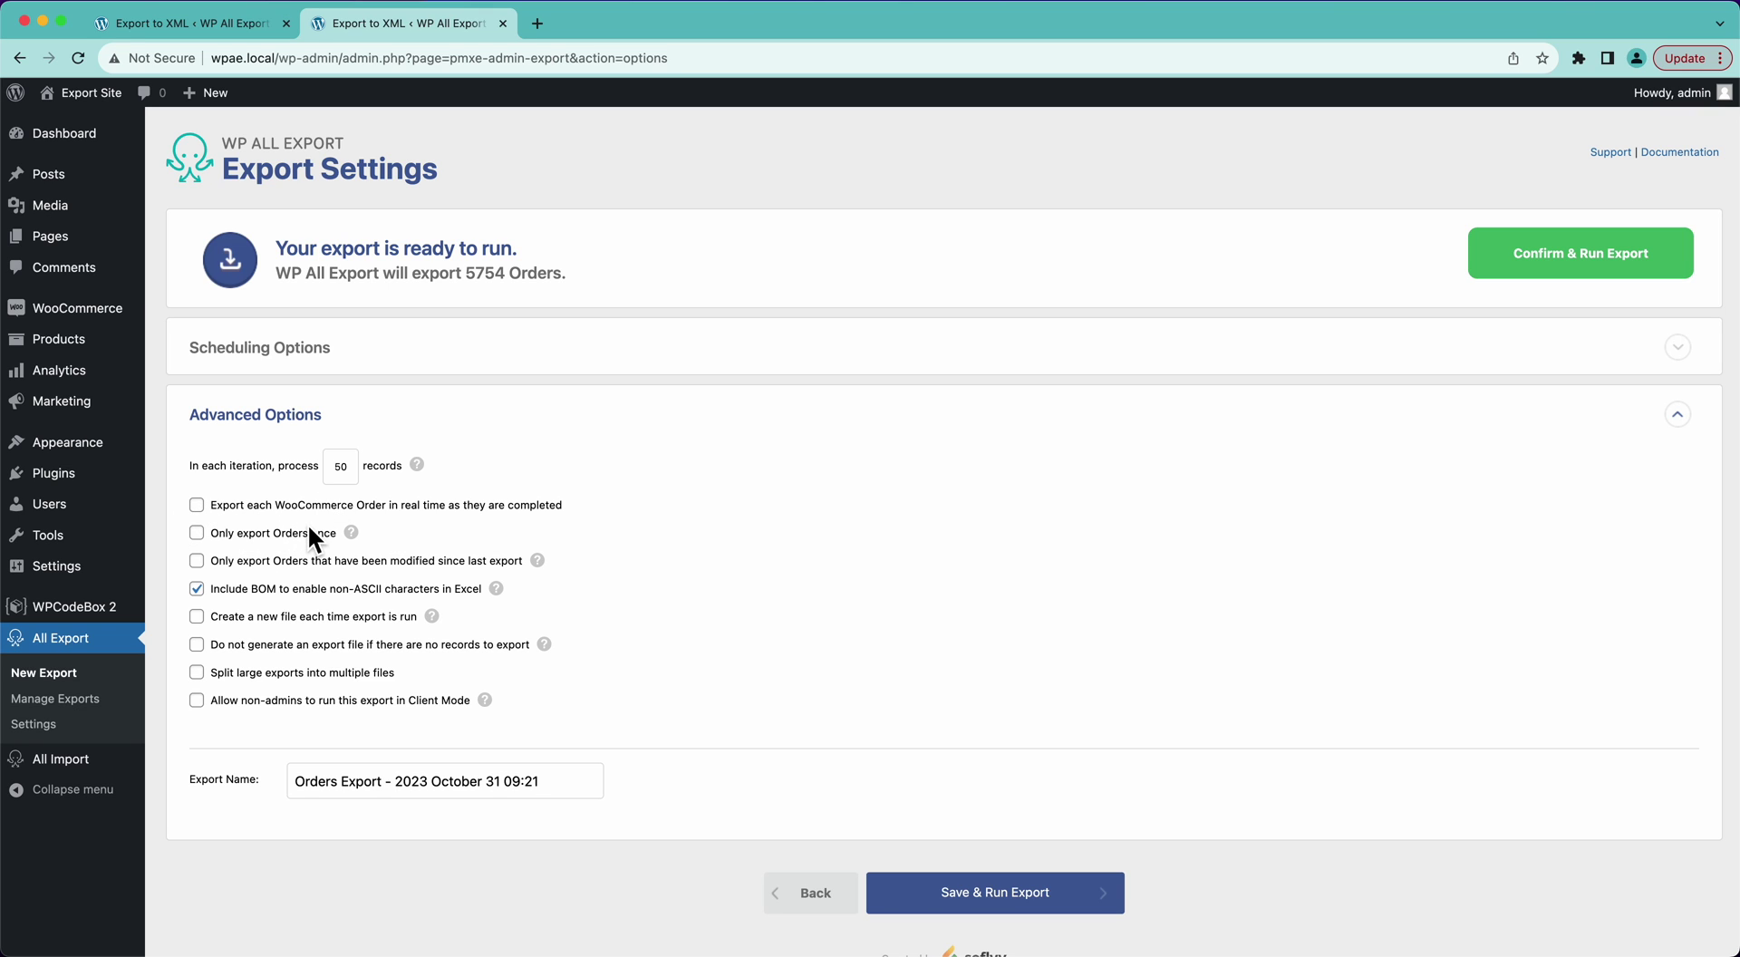
pyautogui.click(262, 507)
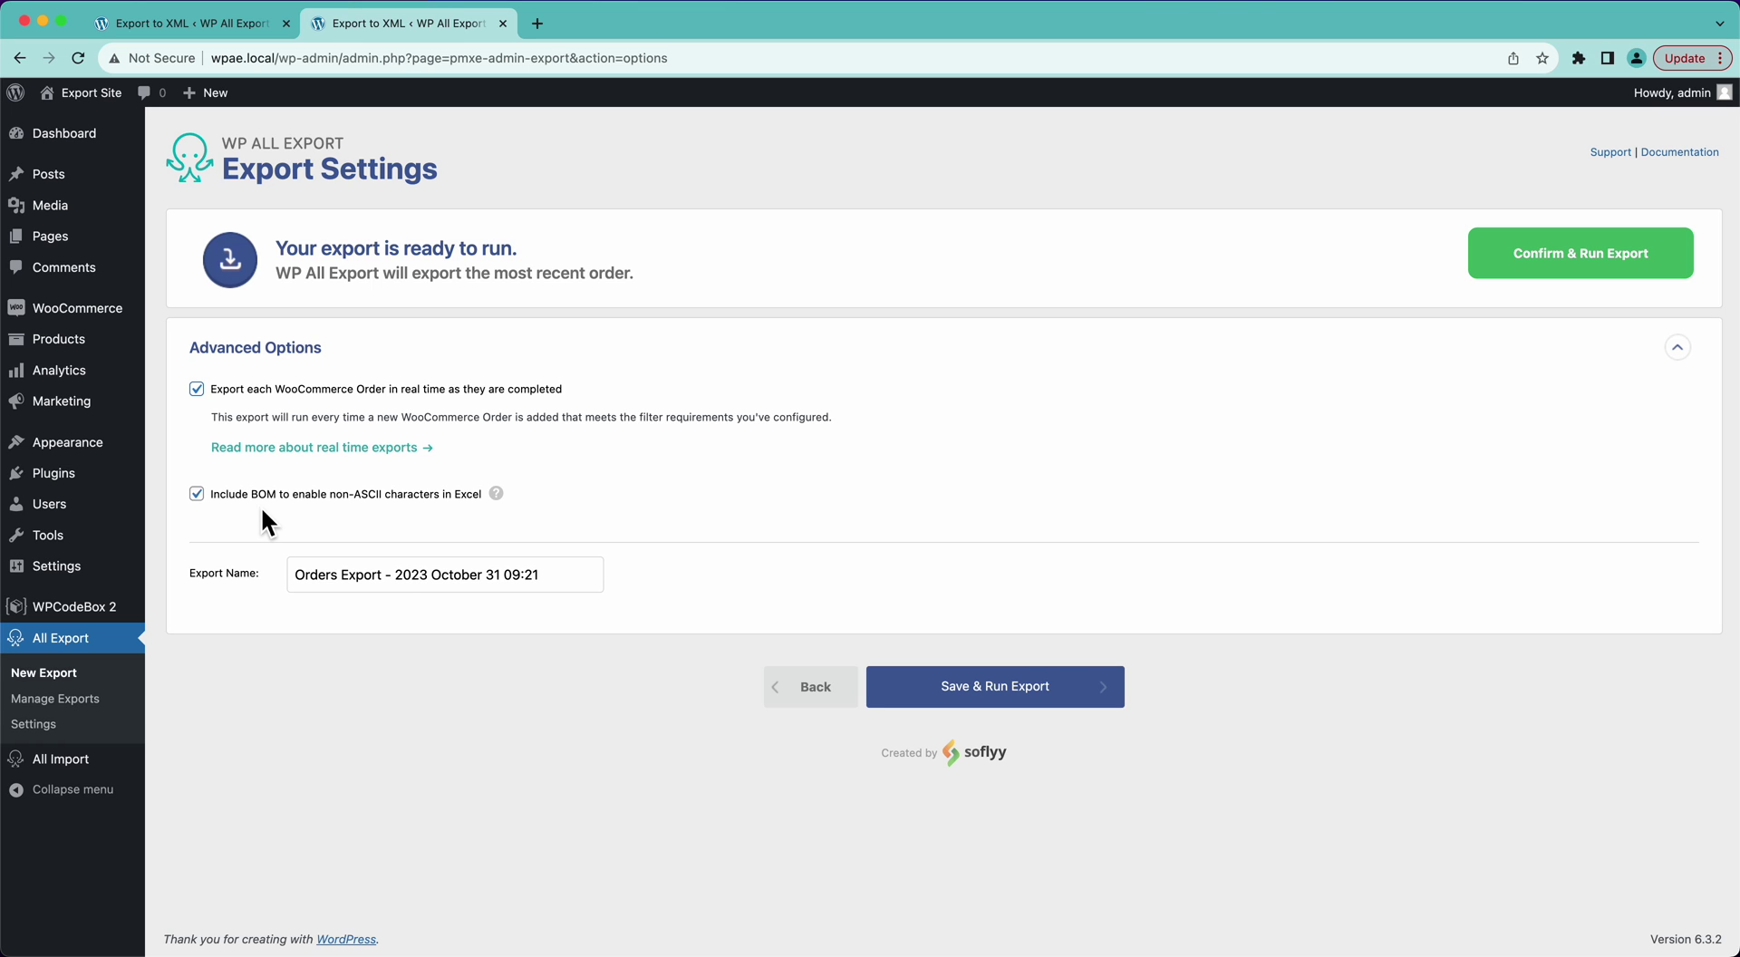
pyautogui.click(196, 390)
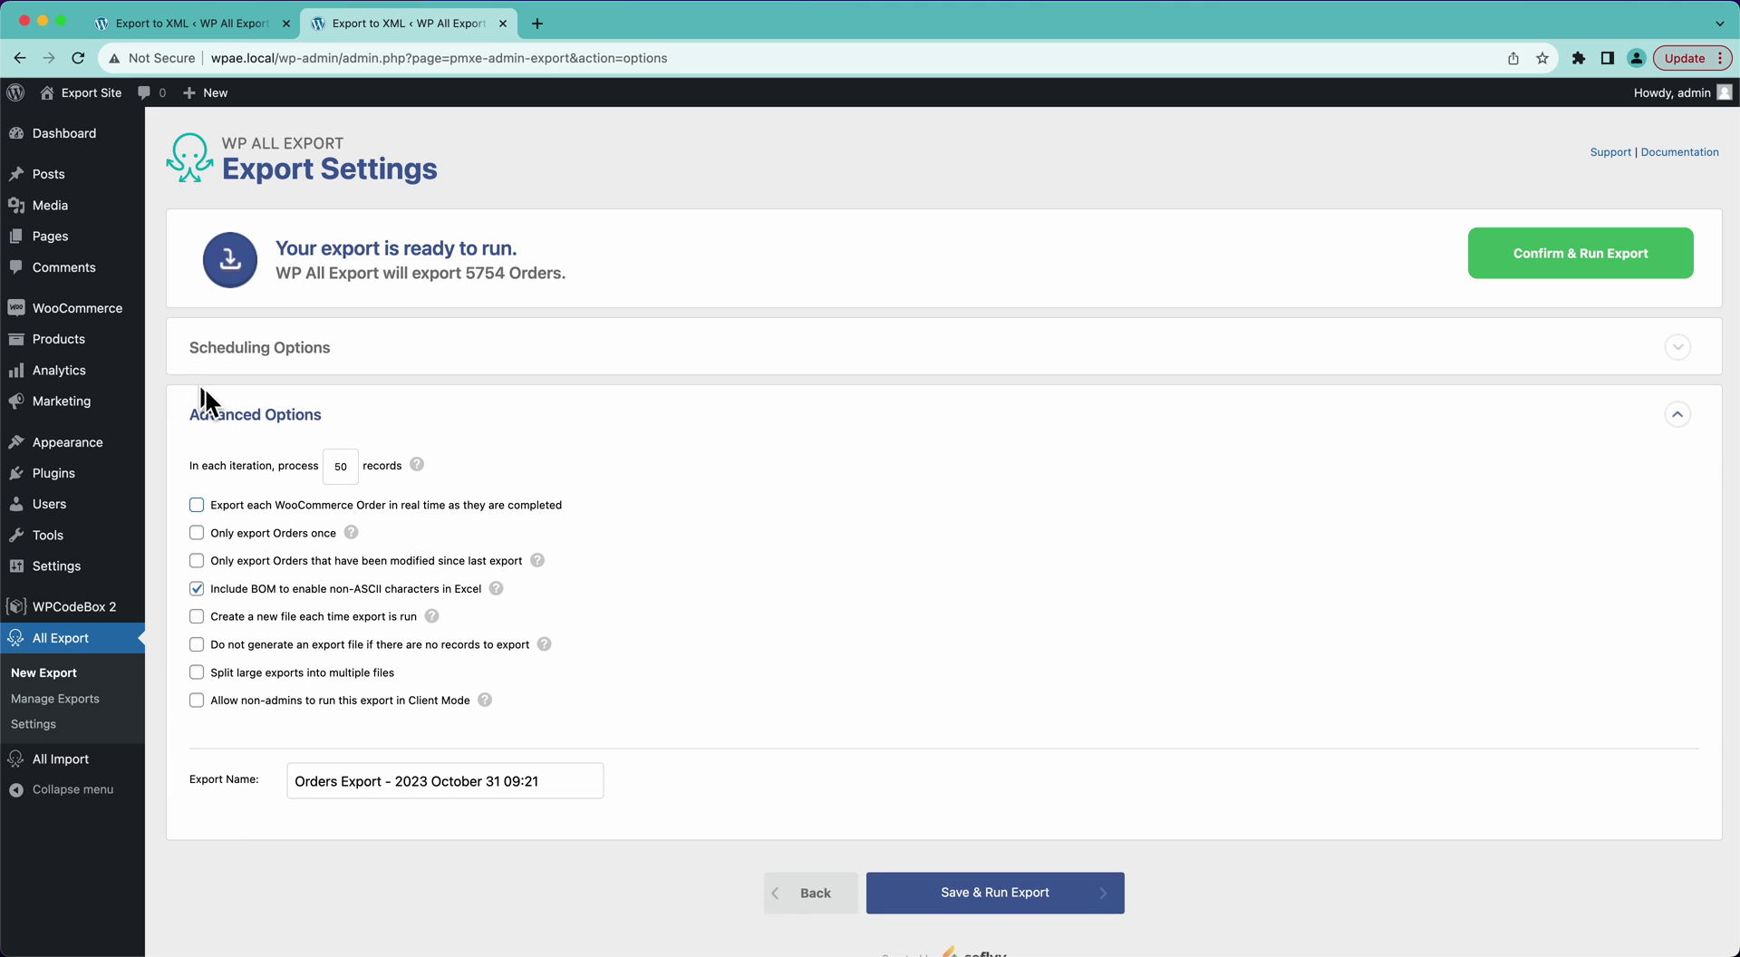
pyautogui.click(259, 544)
pyautogui.click(198, 534)
pyautogui.click(197, 705)
# - Review the Client Mode role access in All Export Settings in a new tab, then return
pyautogui.moveTo(485, 705)
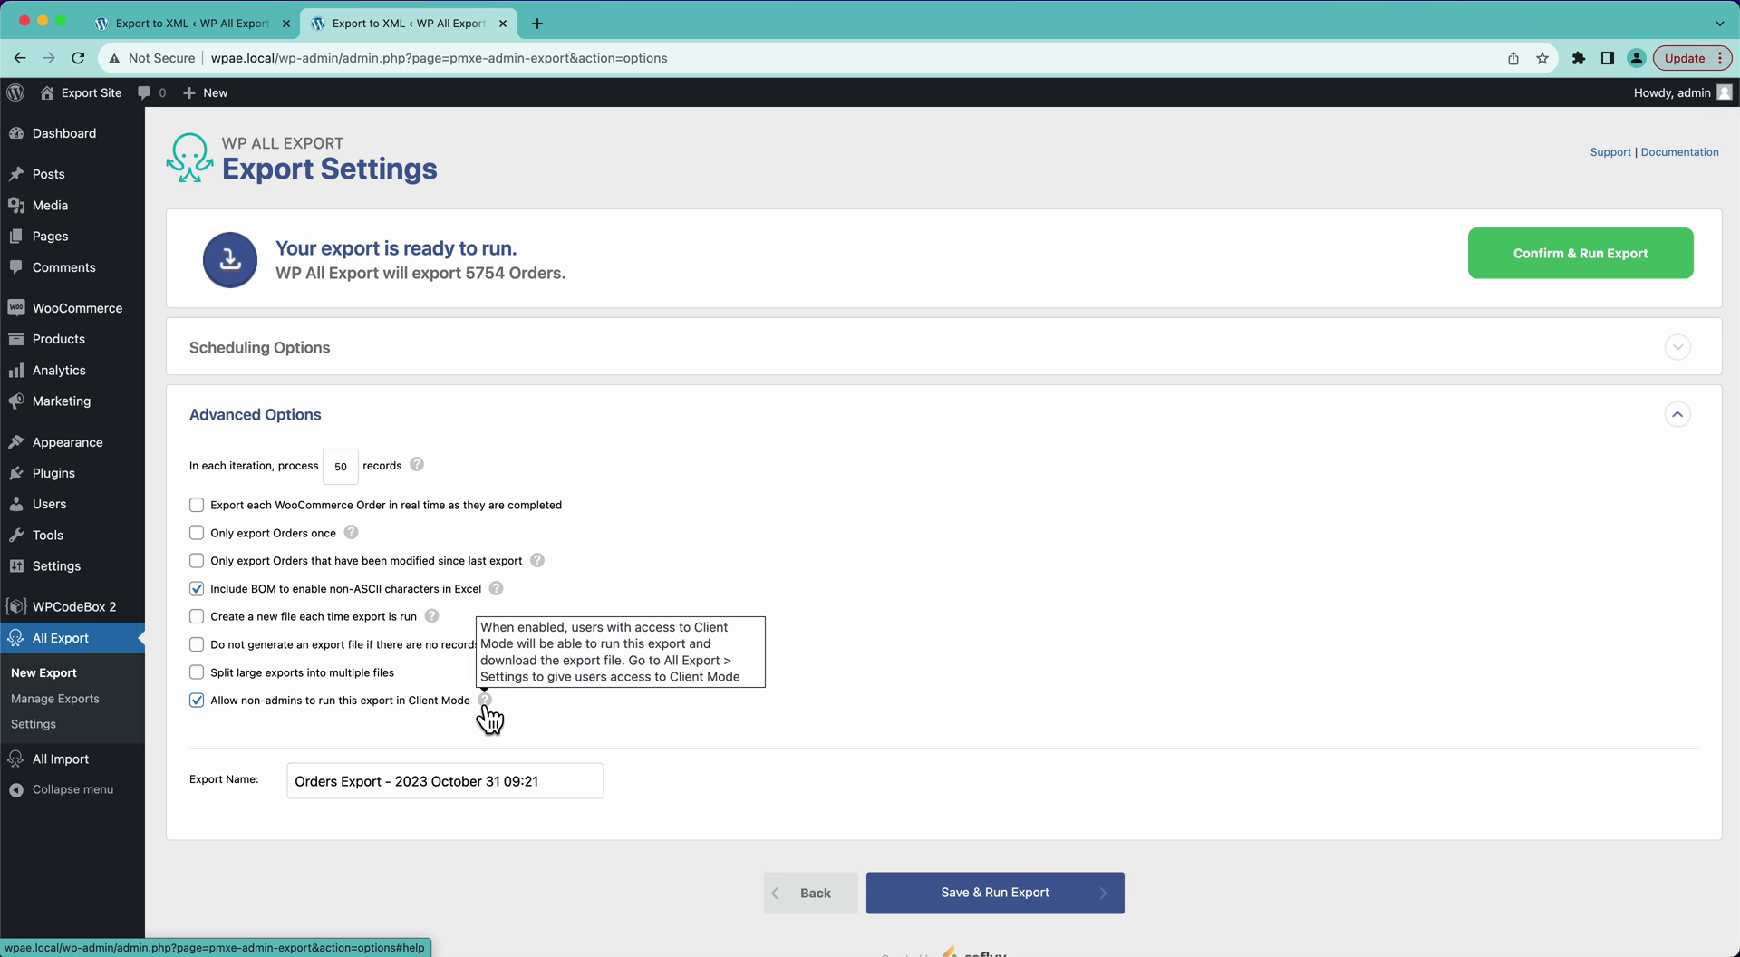
pyautogui.keyDown('super'); pyautogui.click(33, 725); pyautogui.keyUp('super')
pyautogui.click(588, 23)
pyautogui.scroll(-10, 471, 532)
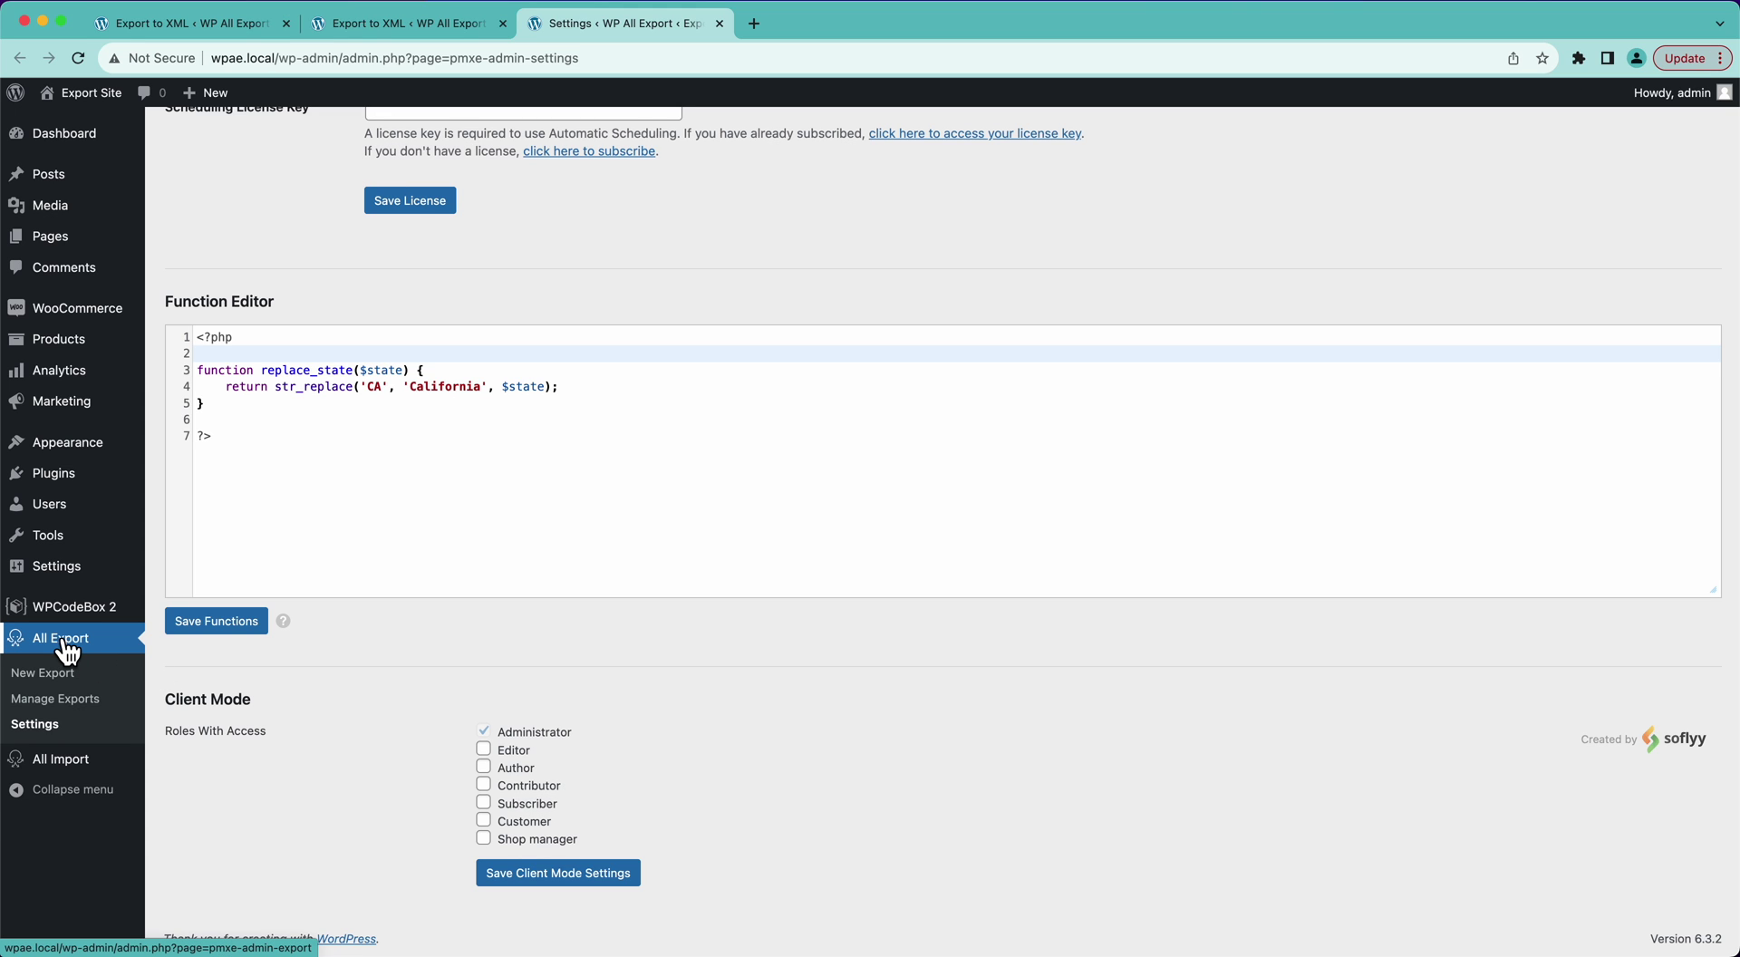
pyautogui.click(385, 27)
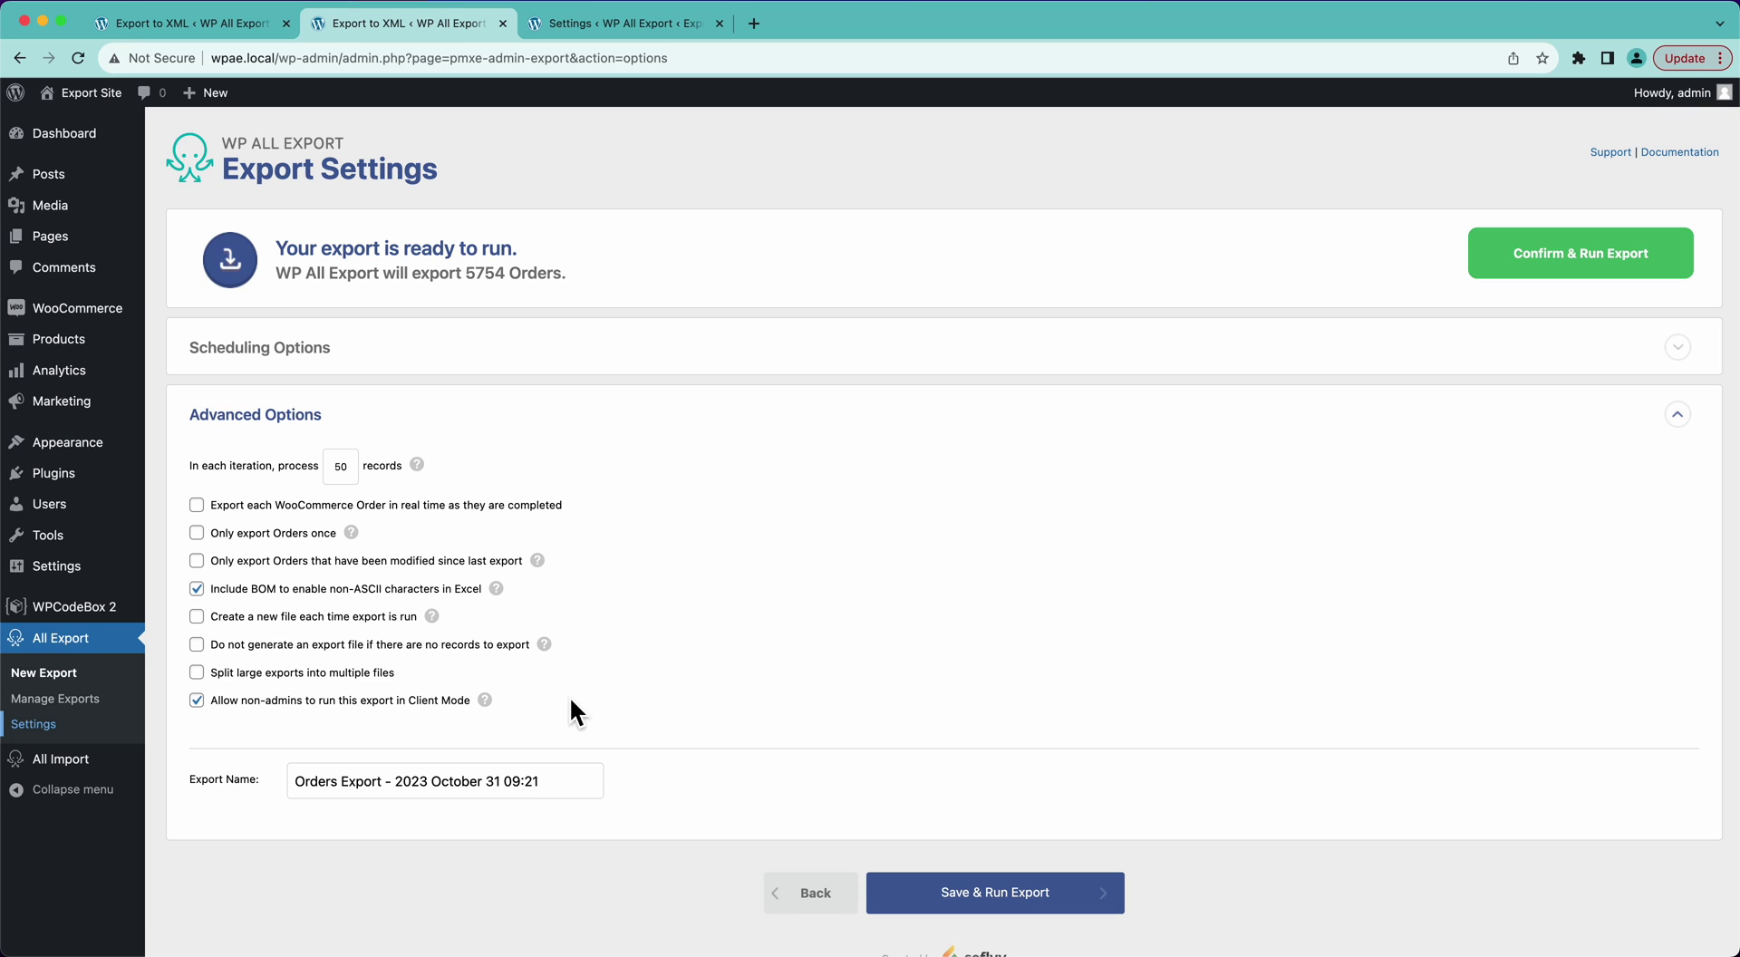
# - Turn off Client Mode, run the 5754-order export, and download and open the CSV
pyautogui.click(196, 700)
pyautogui.click(1497, 279)
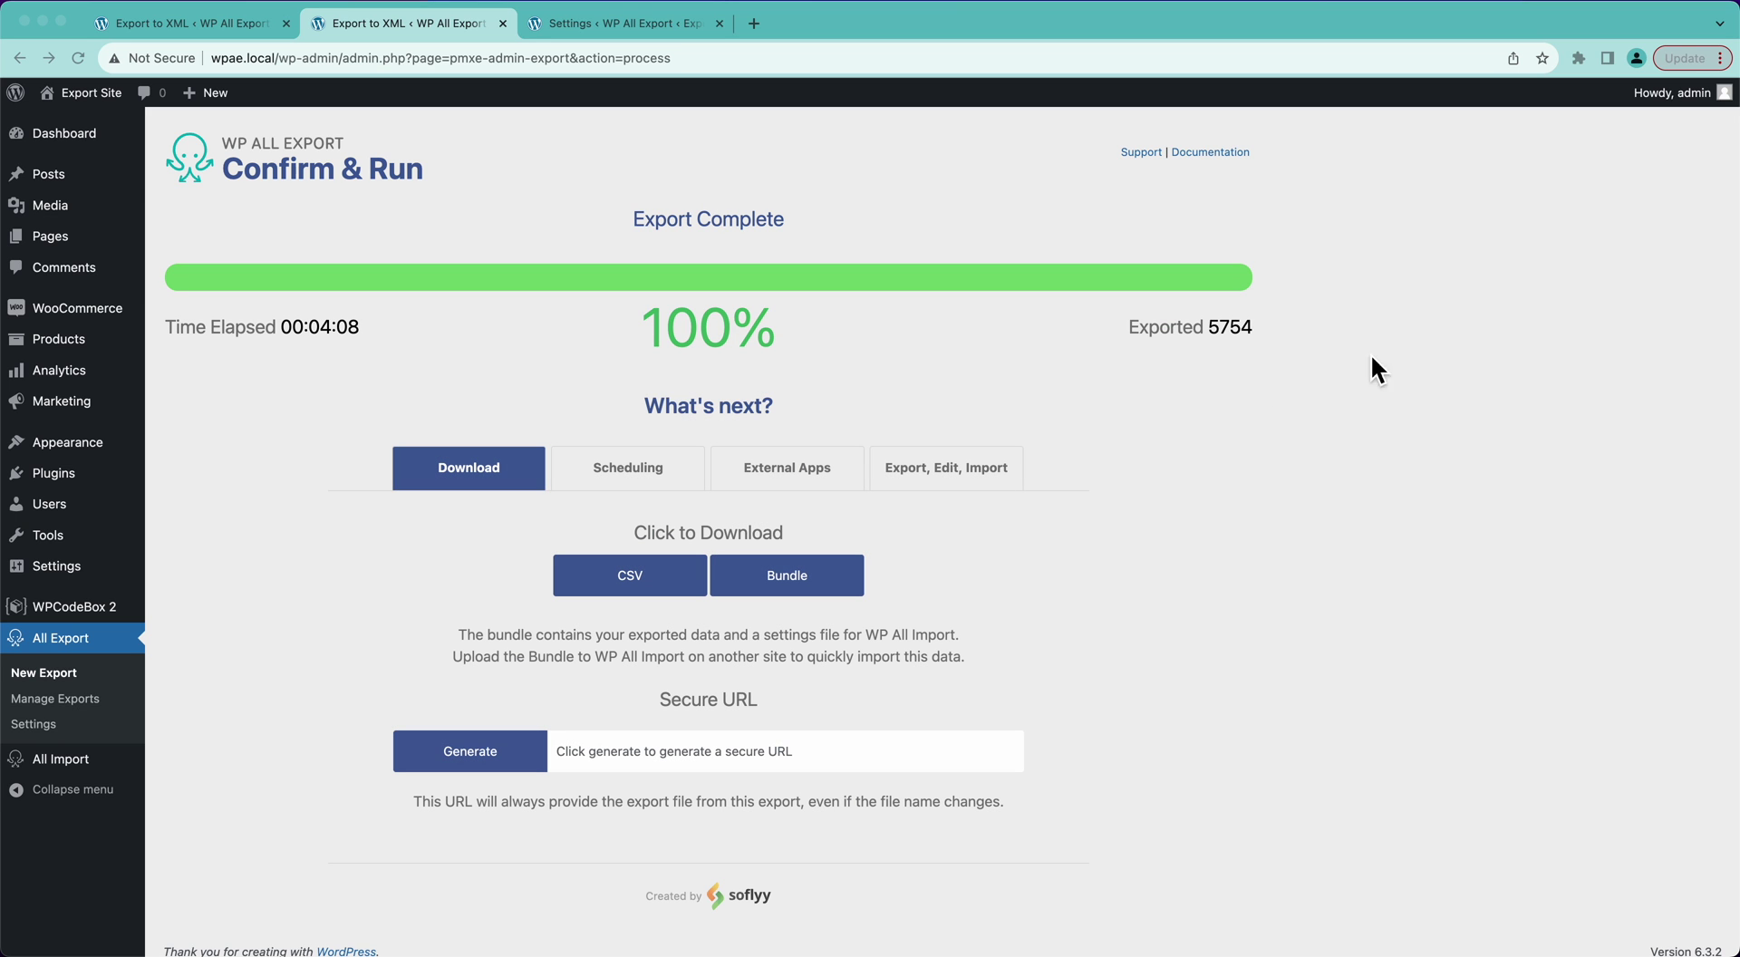
pyautogui.click(591, 582)
pyautogui.click(604, 580)
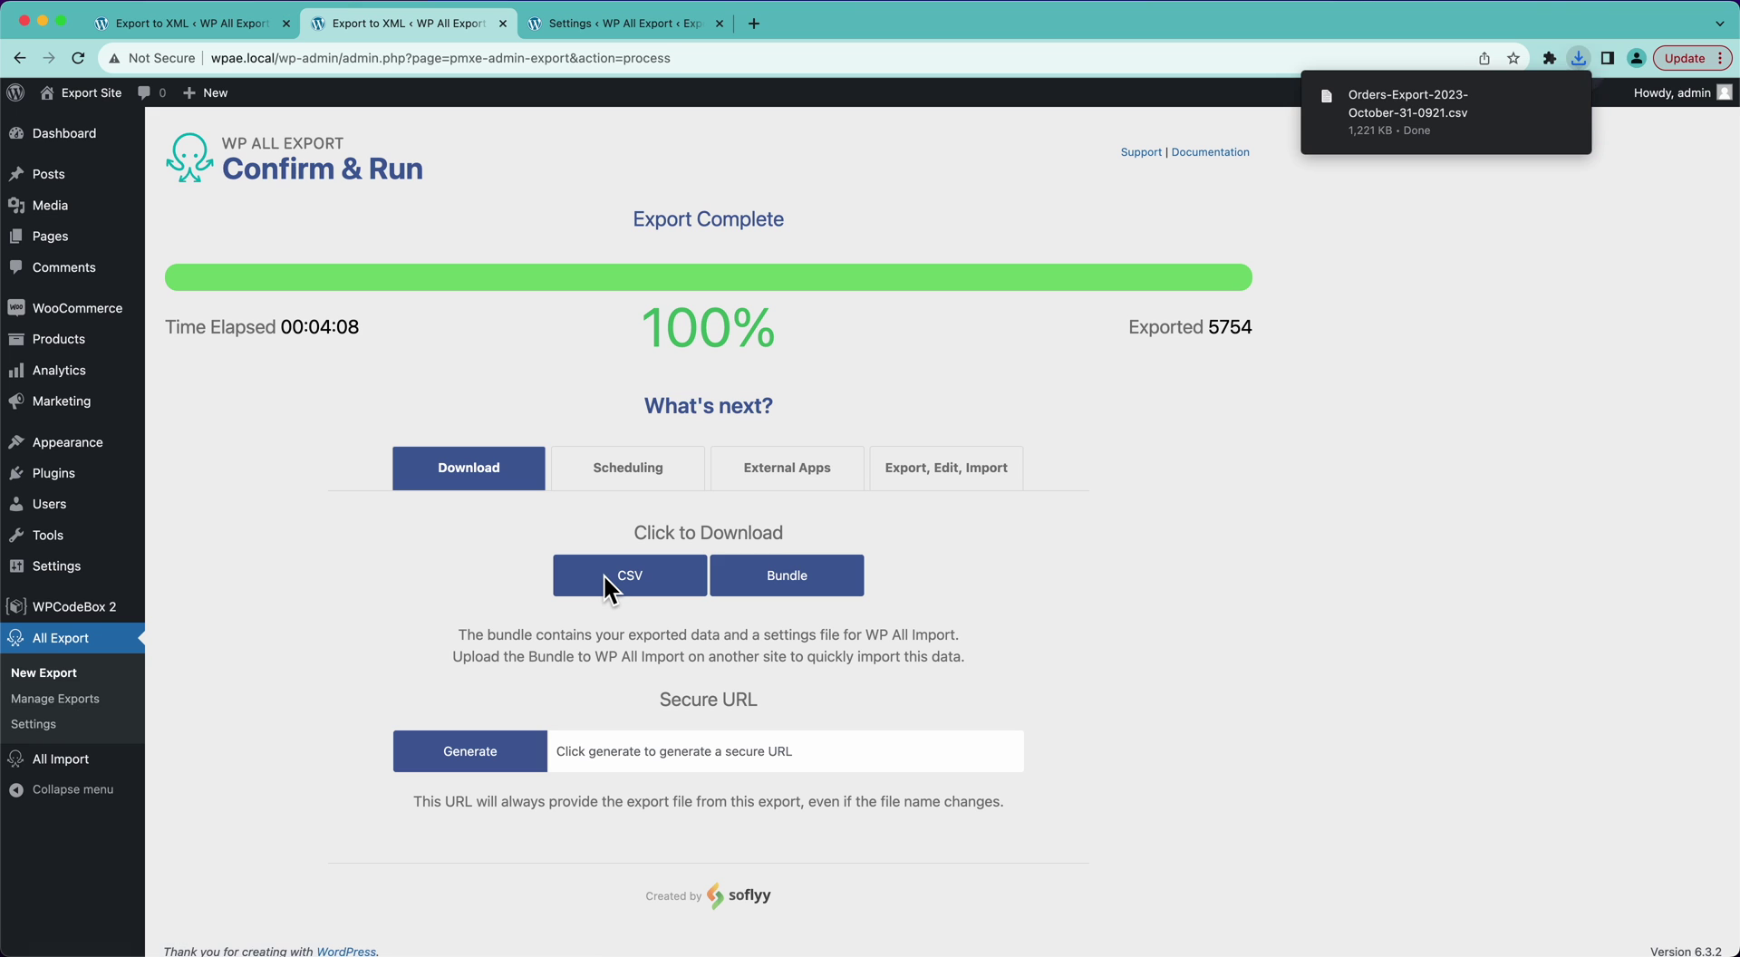
pyautogui.moveTo(1424, 113)
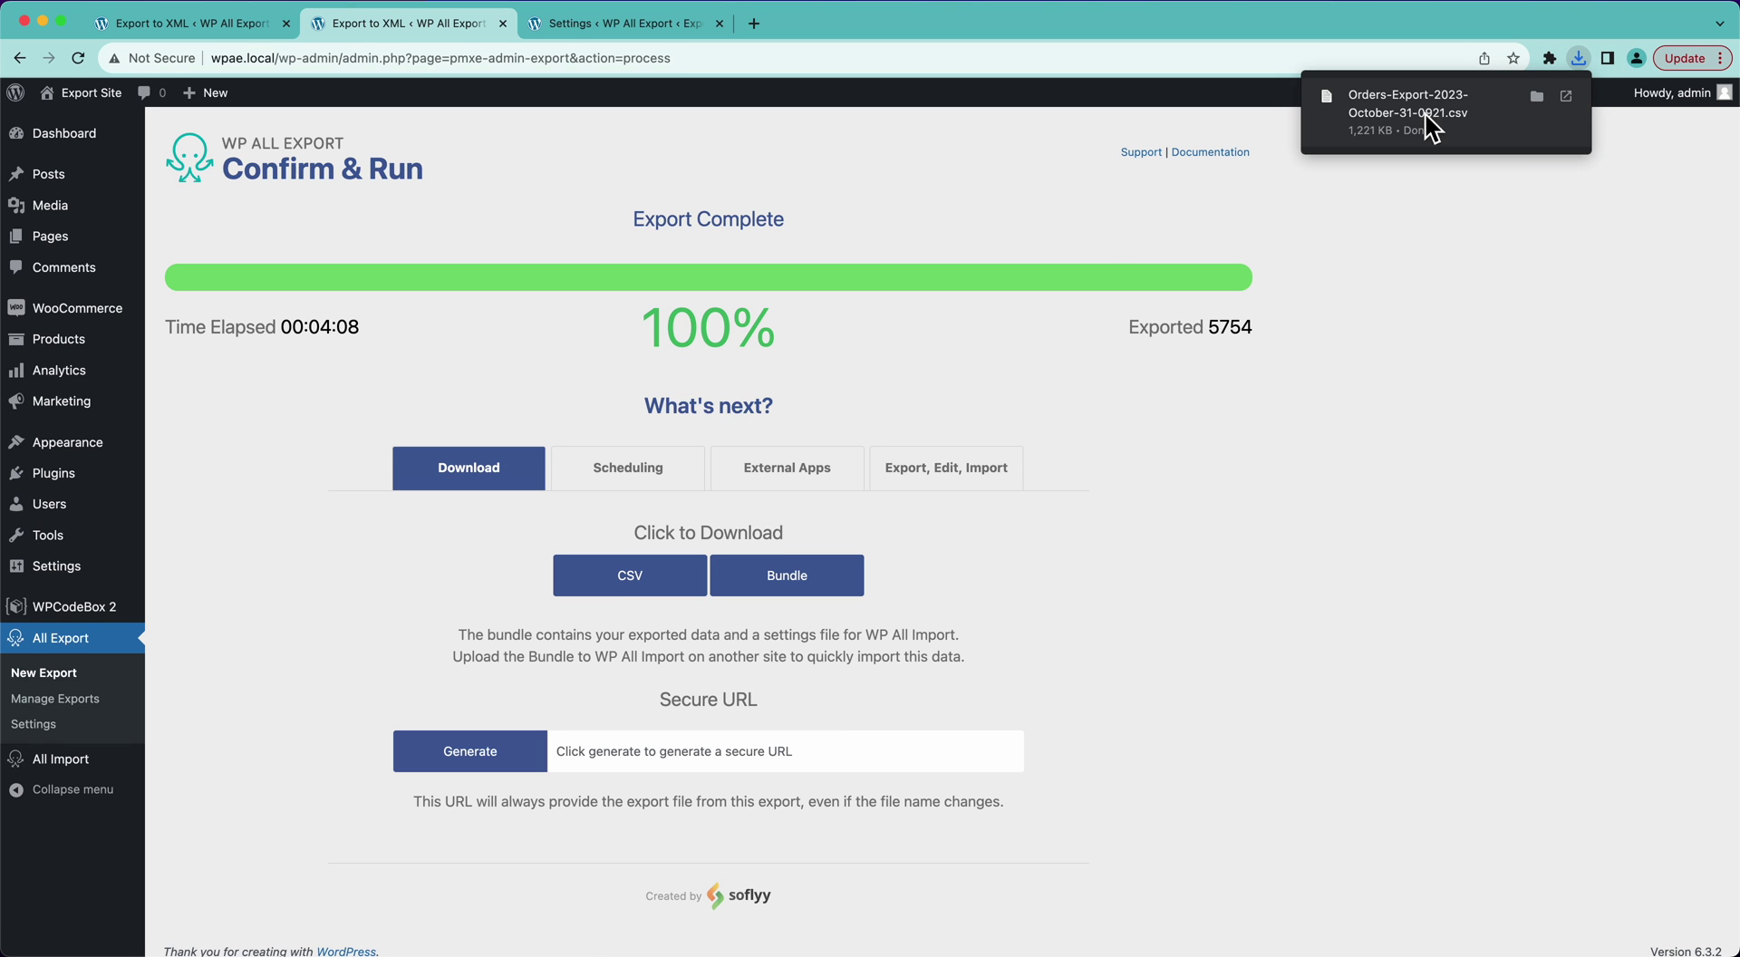
pyautogui.click(1569, 102)
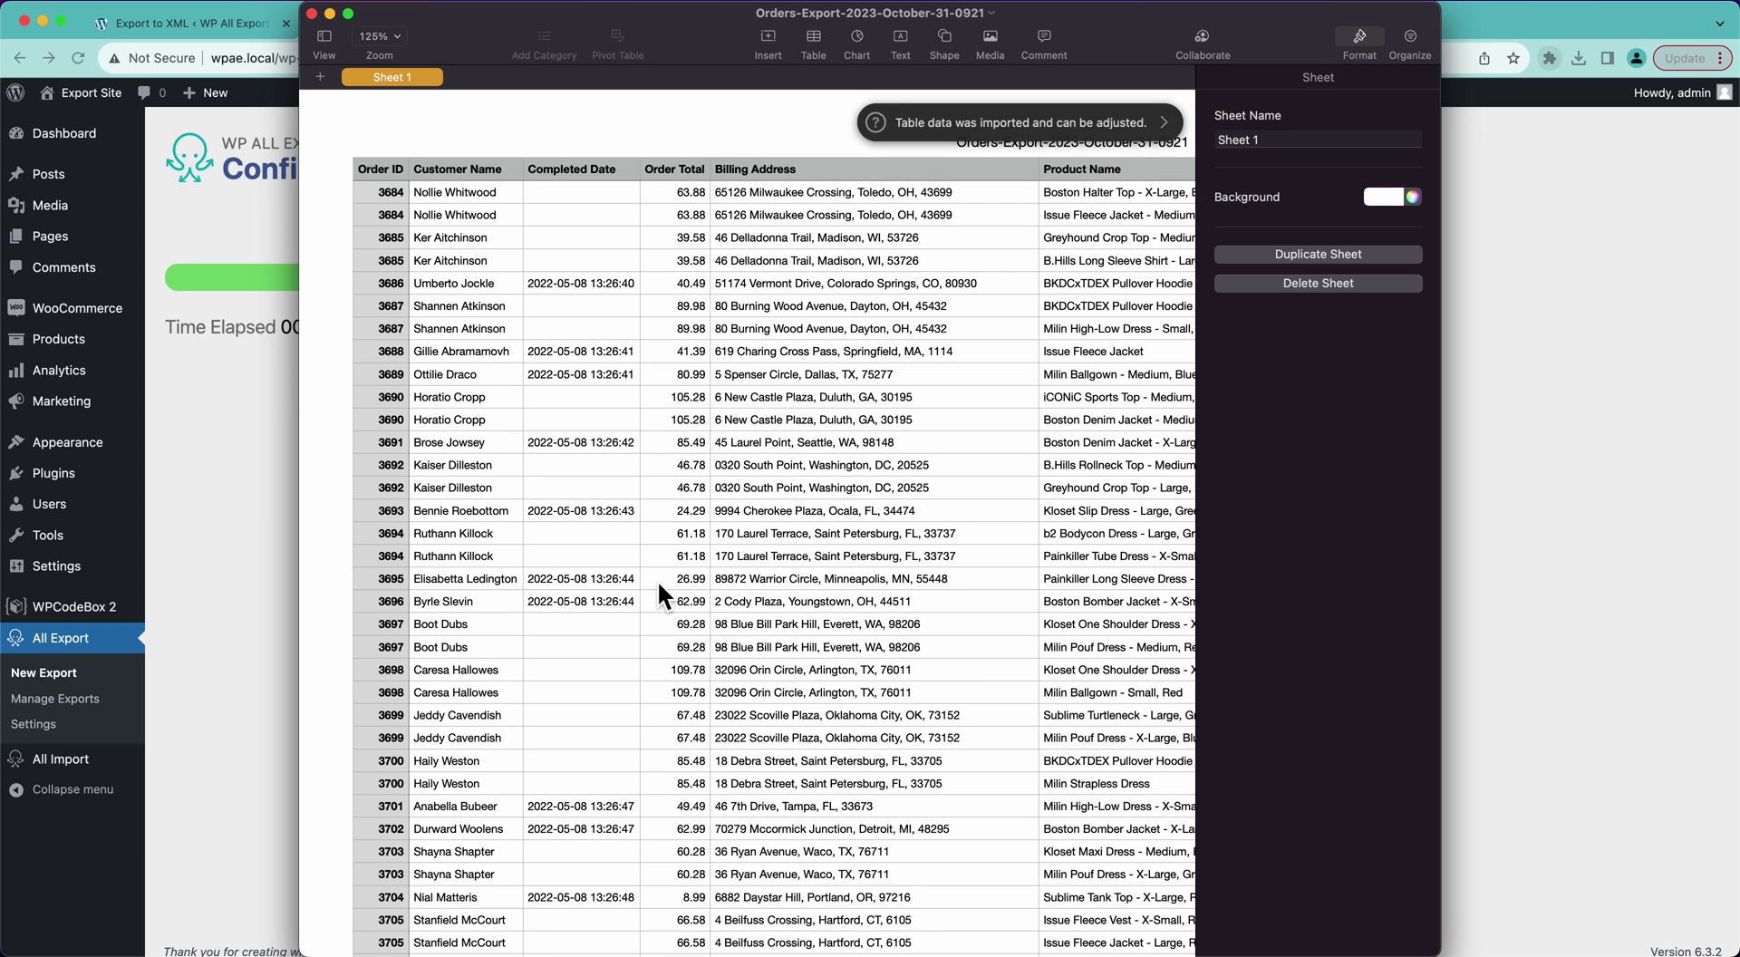
pyautogui.hscroll(5, 658, 585)
pyautogui.hscroll(8, 659, 586)
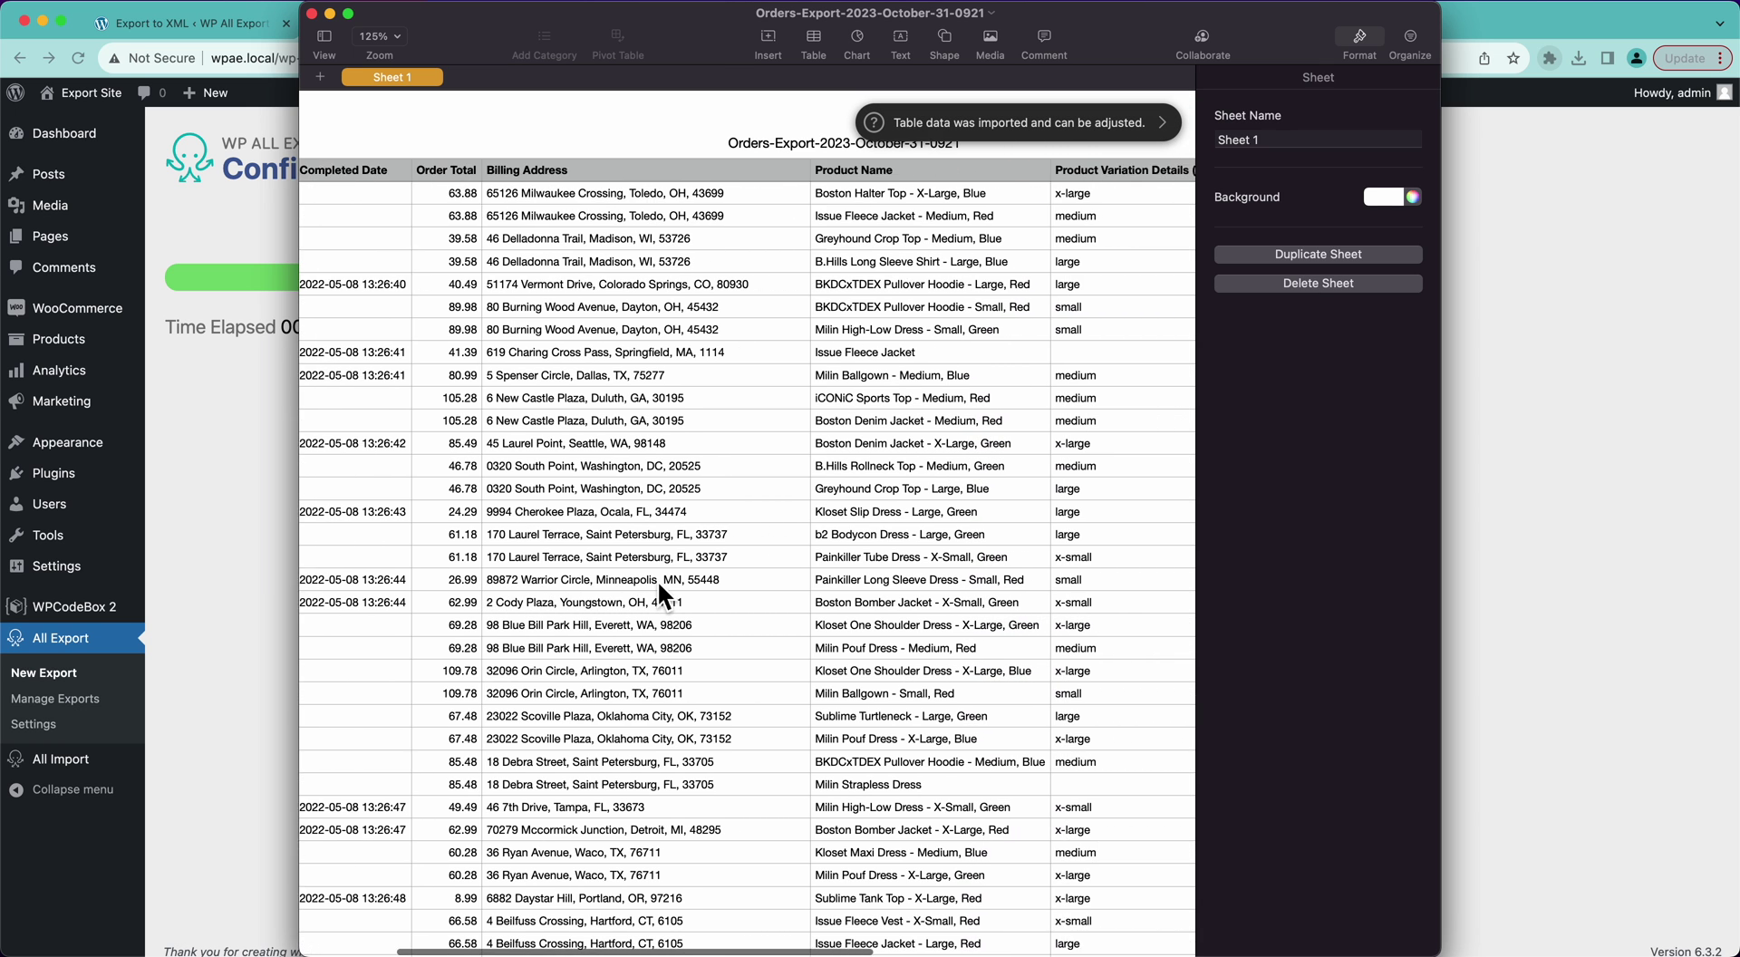
pyautogui.hscroll(-10, 659, 585)
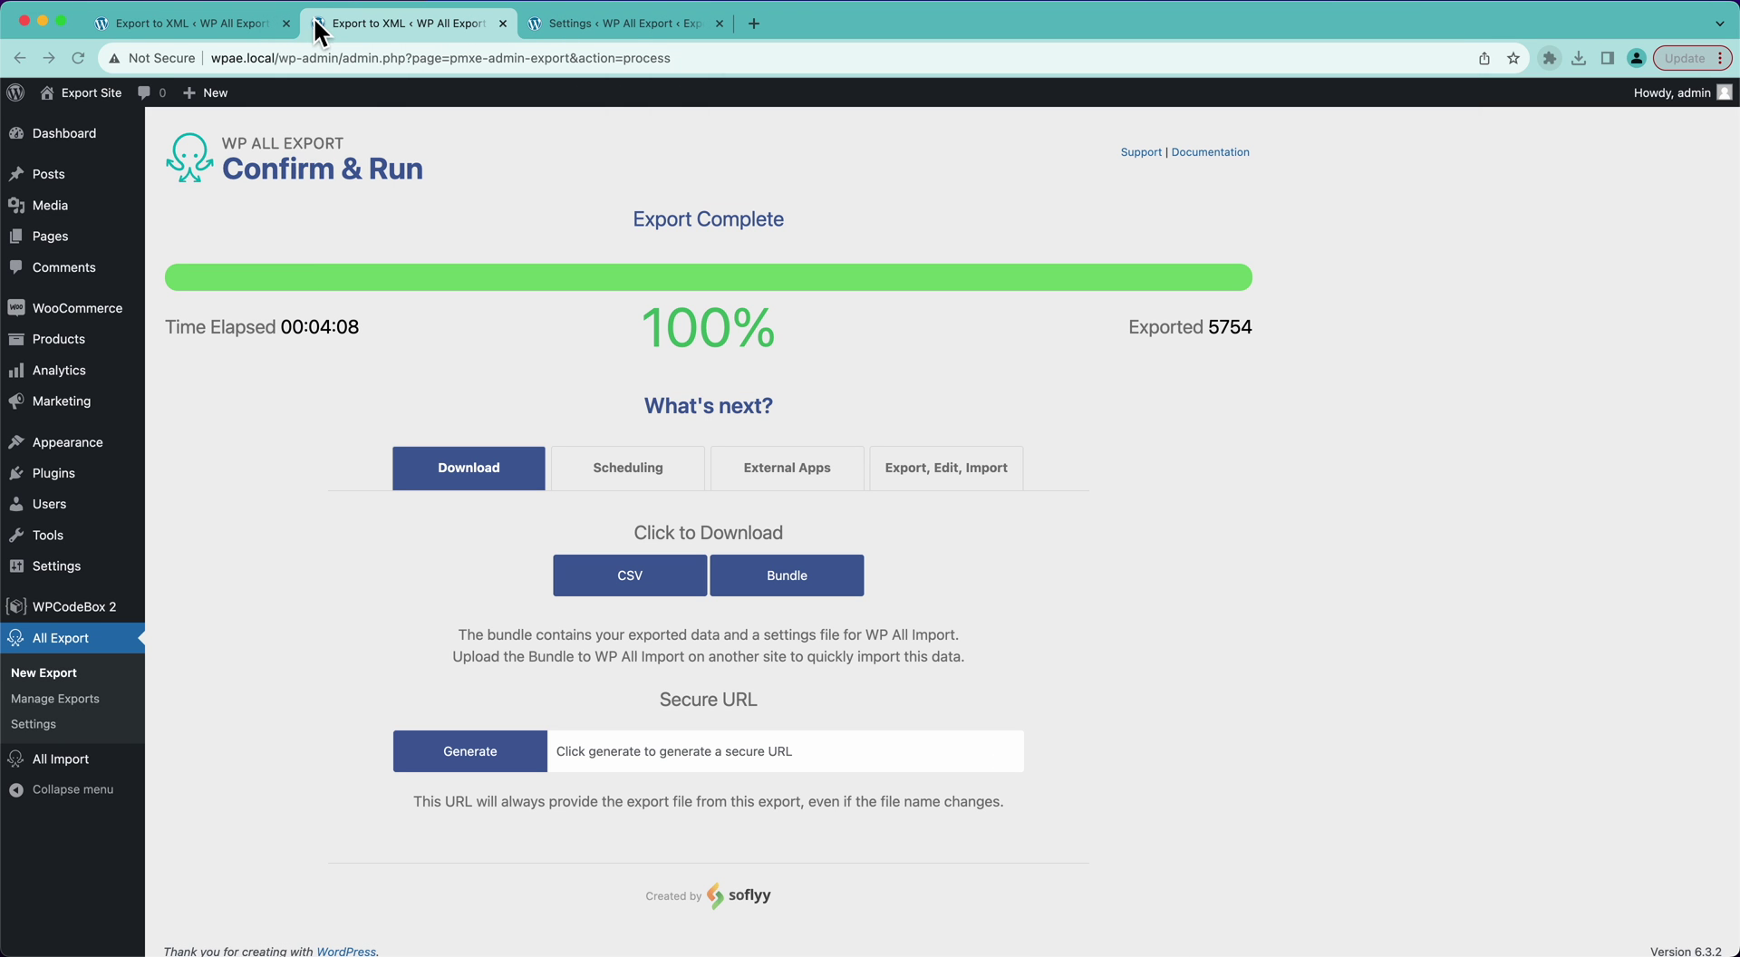
pyautogui.click(310, 13)
# - After viewing Export, Edit, Import, generate the Download tab's secure URL and review scheduling options
pyautogui.click(926, 472)
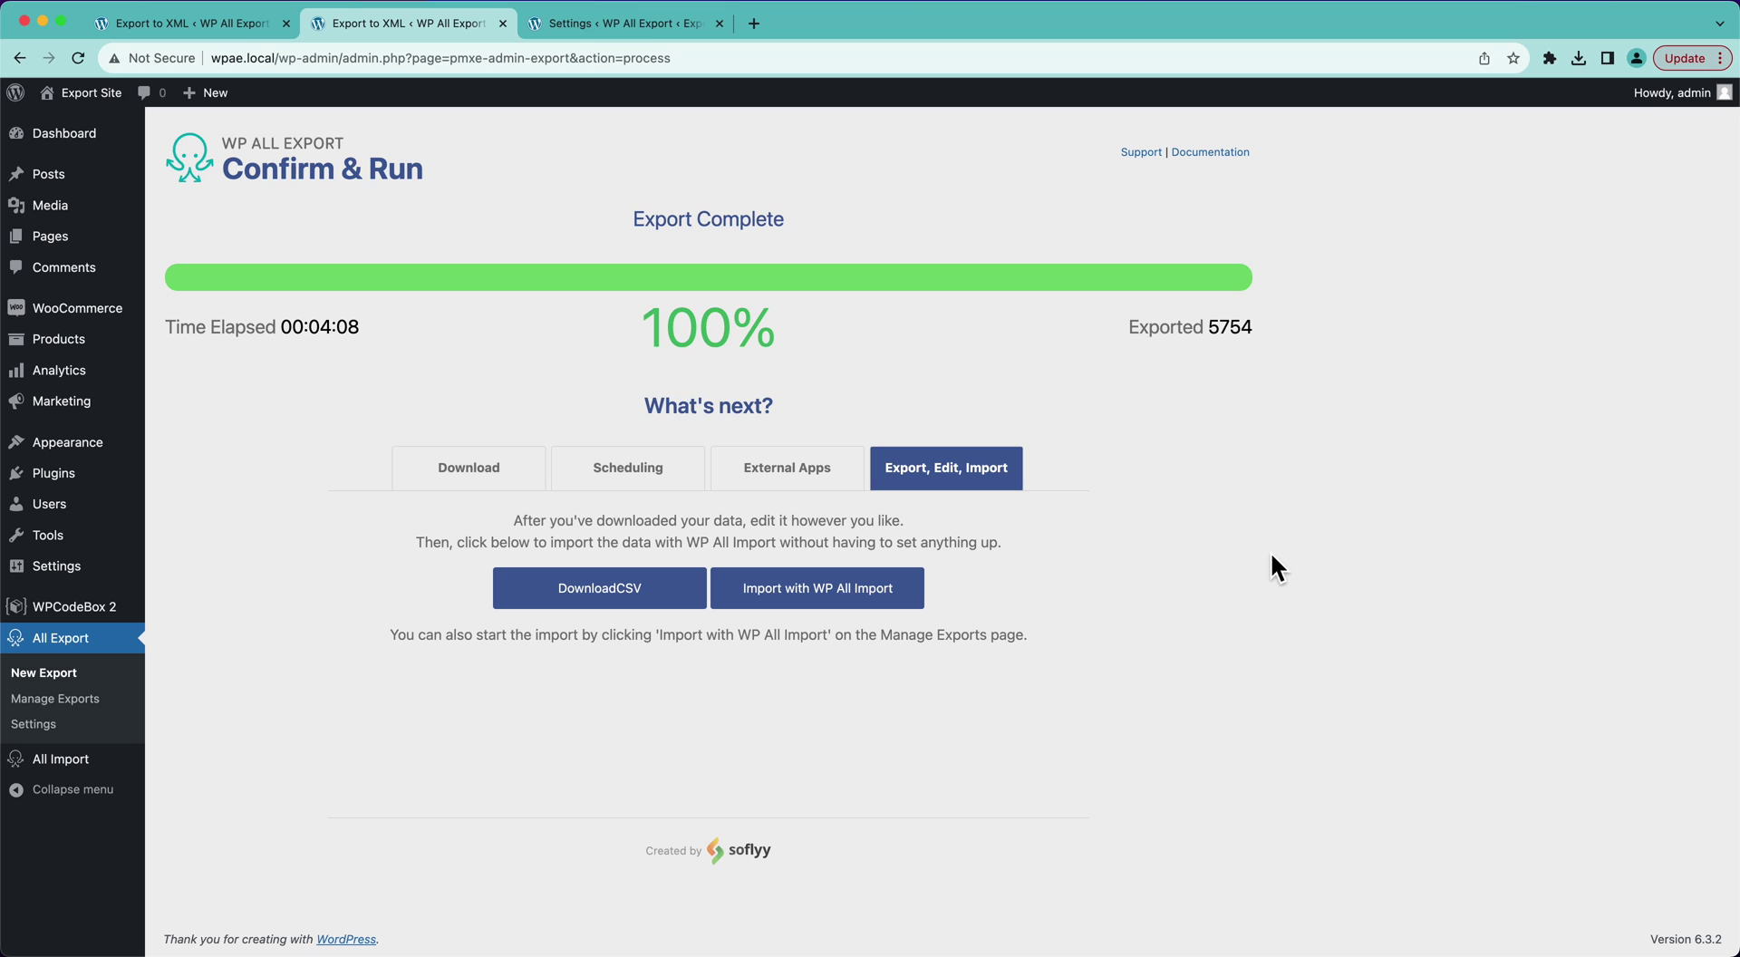
pyautogui.click(526, 473)
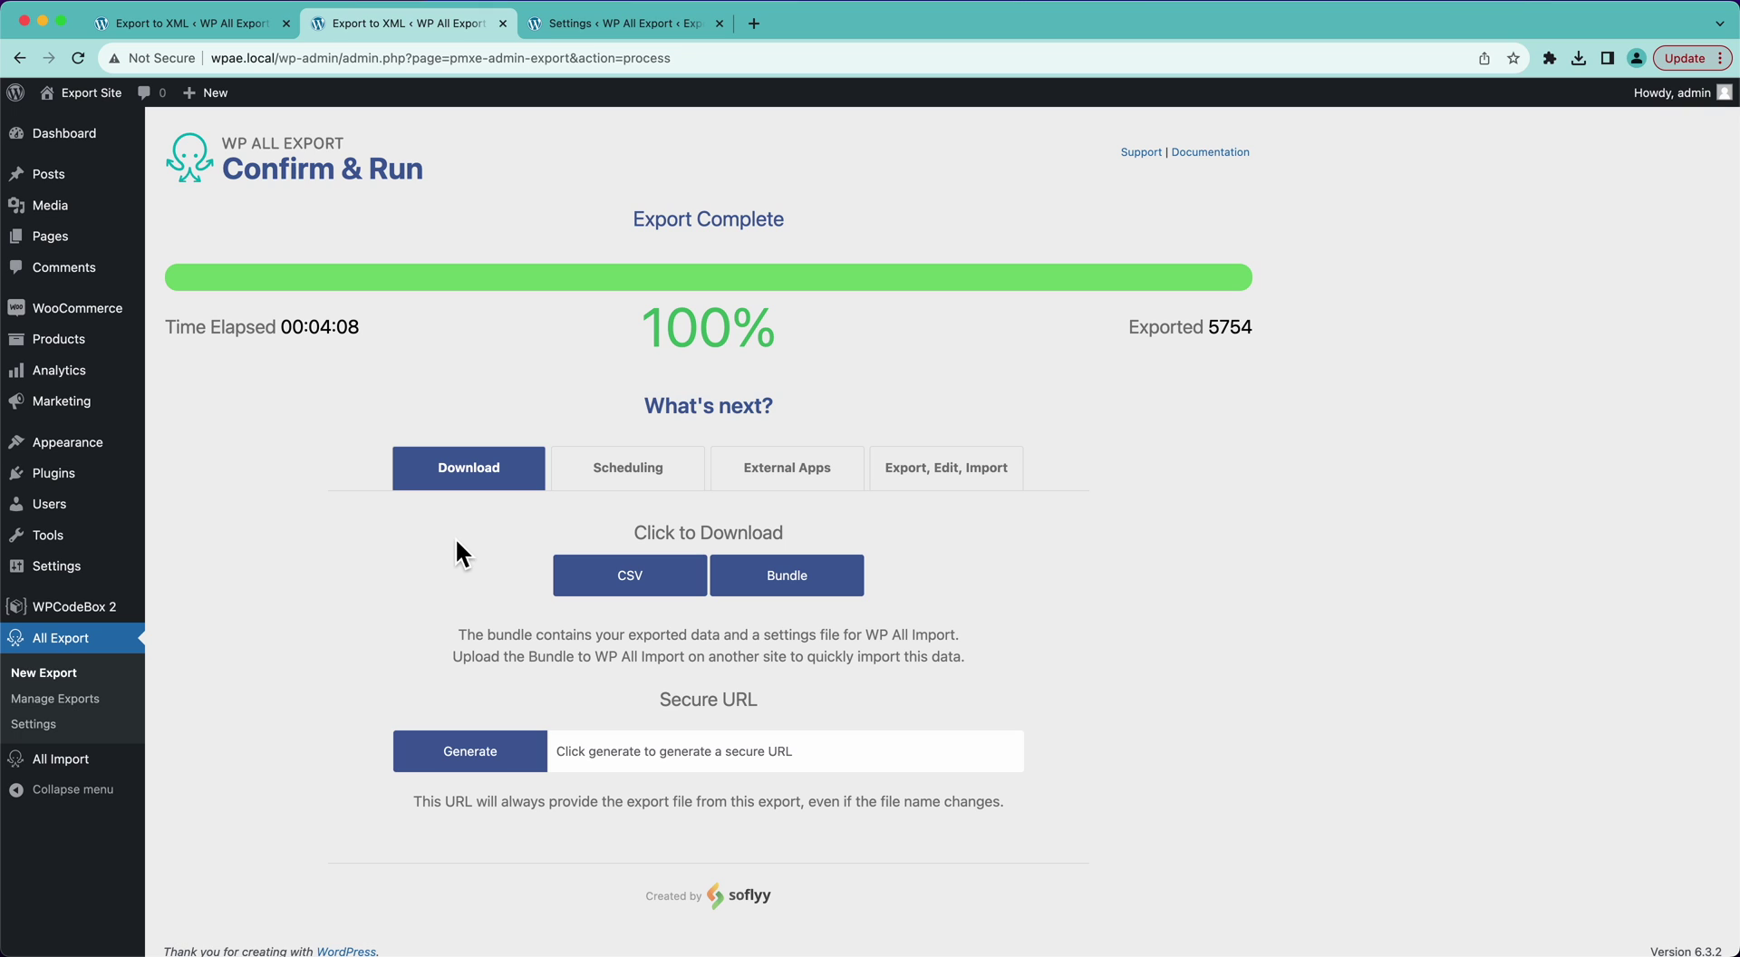
pyautogui.click(471, 758)
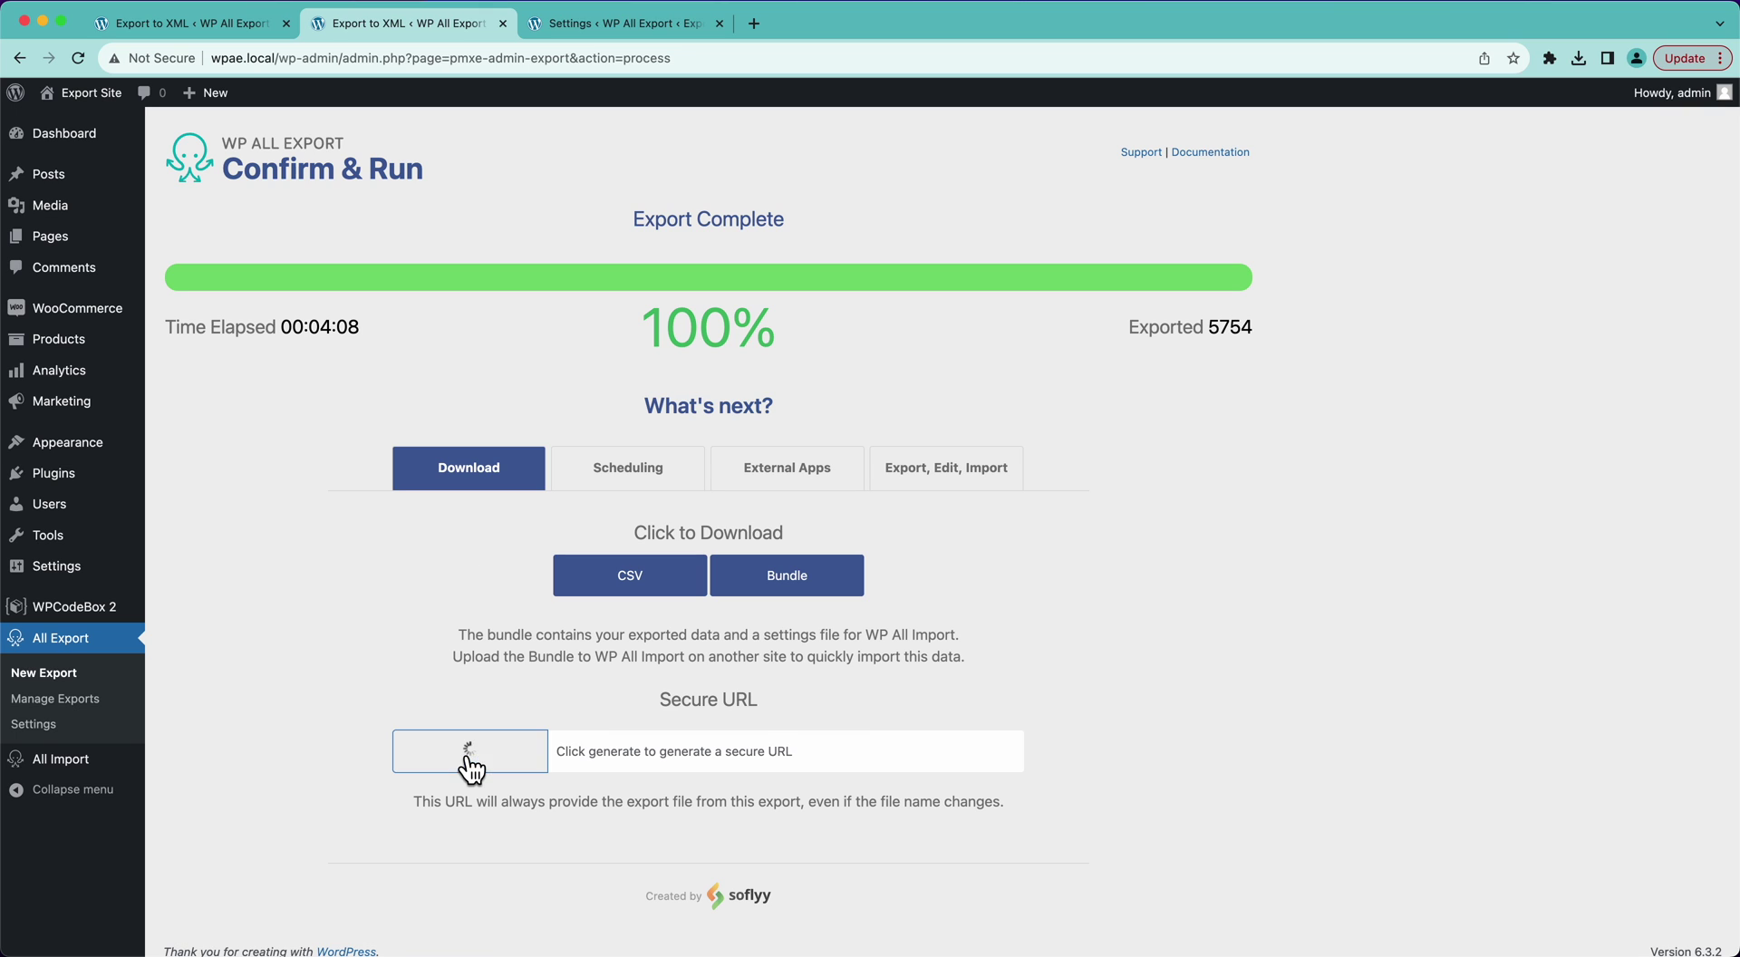
pyautogui.tripleClick(630, 758)
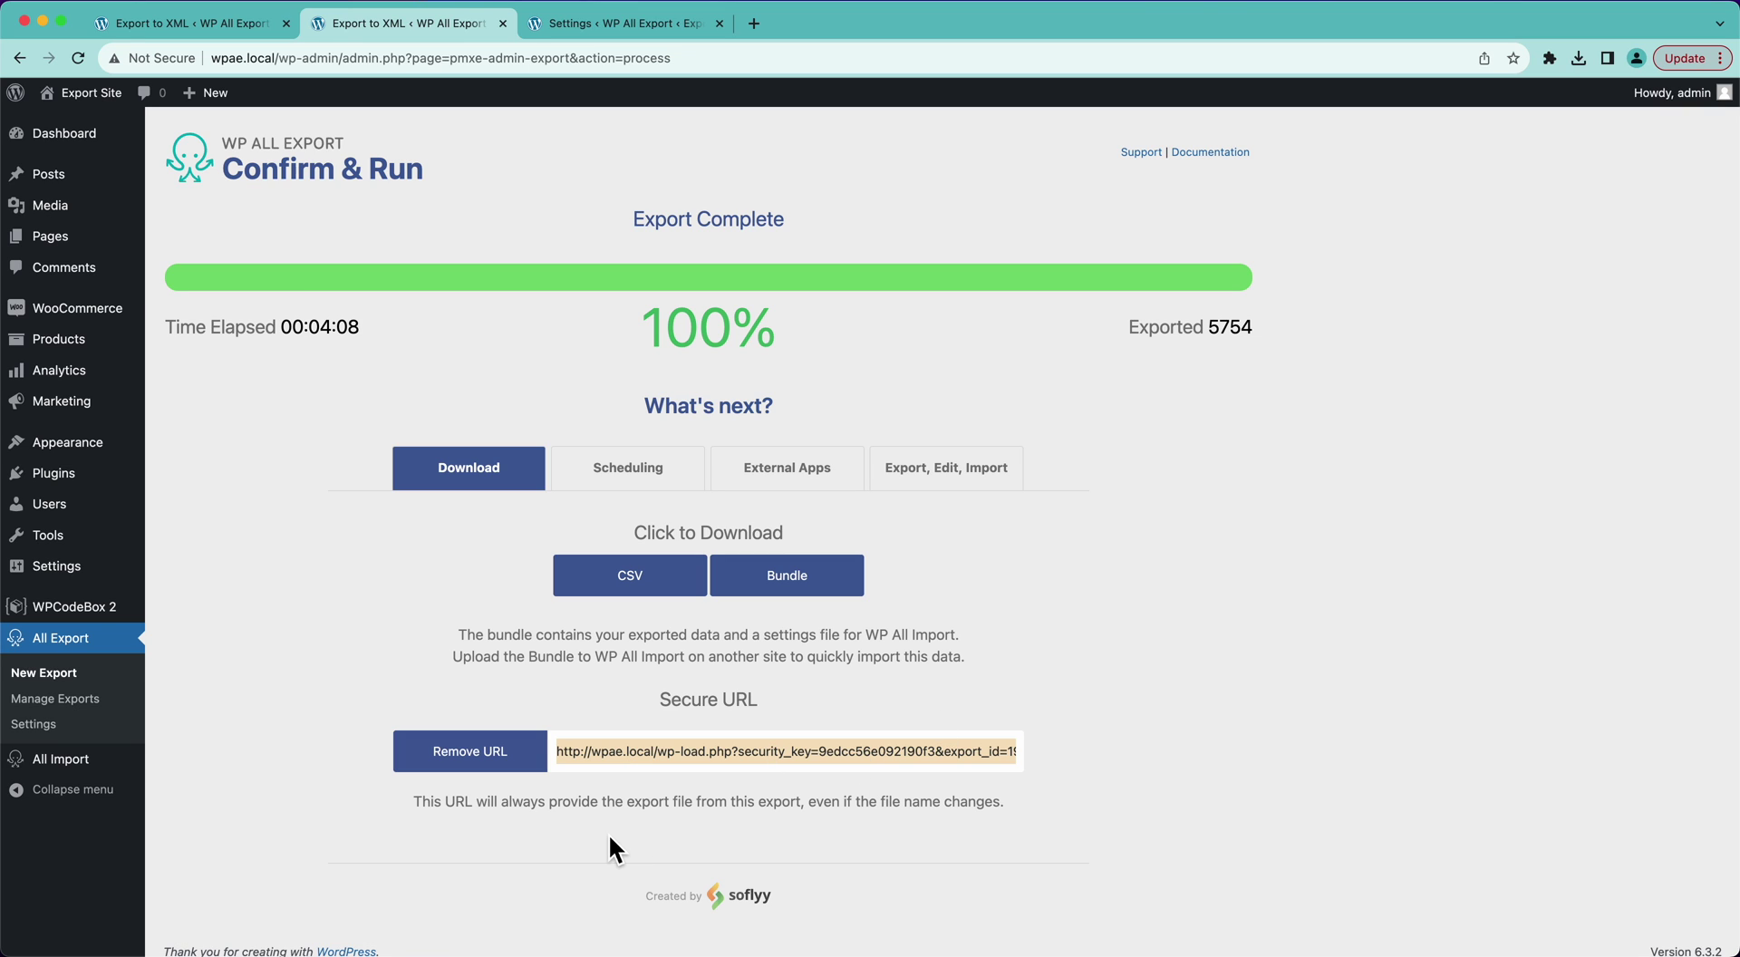
pyautogui.click(658, 816)
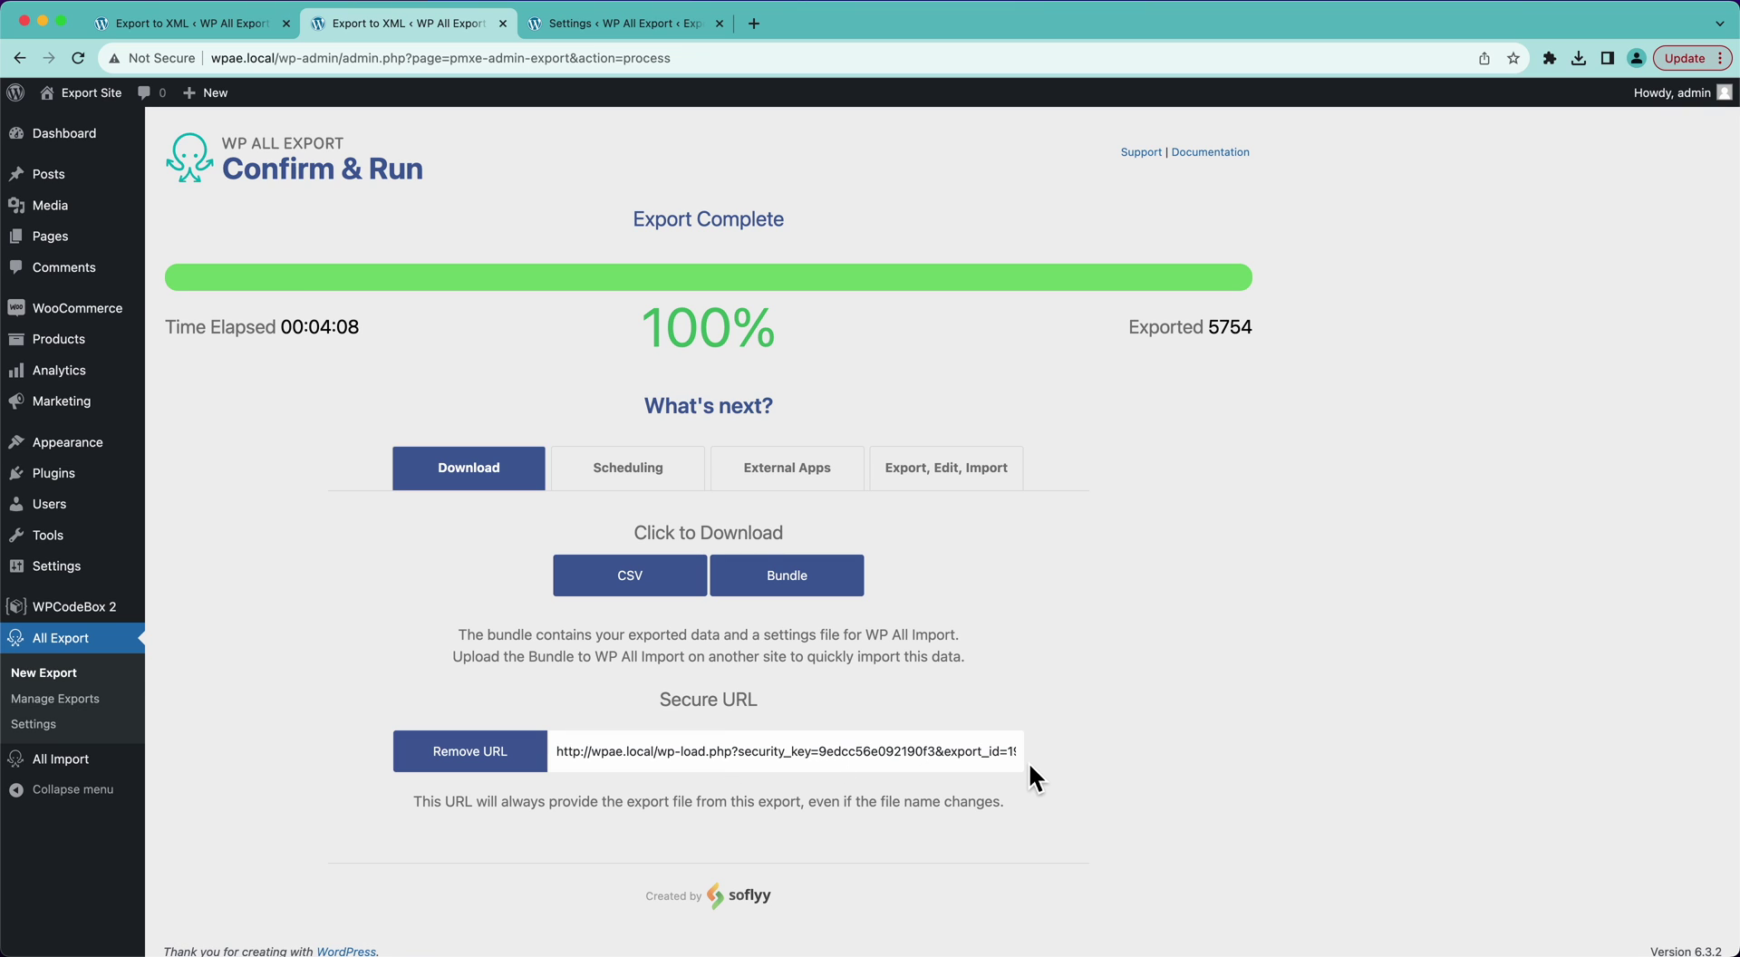
pyautogui.click(602, 490)
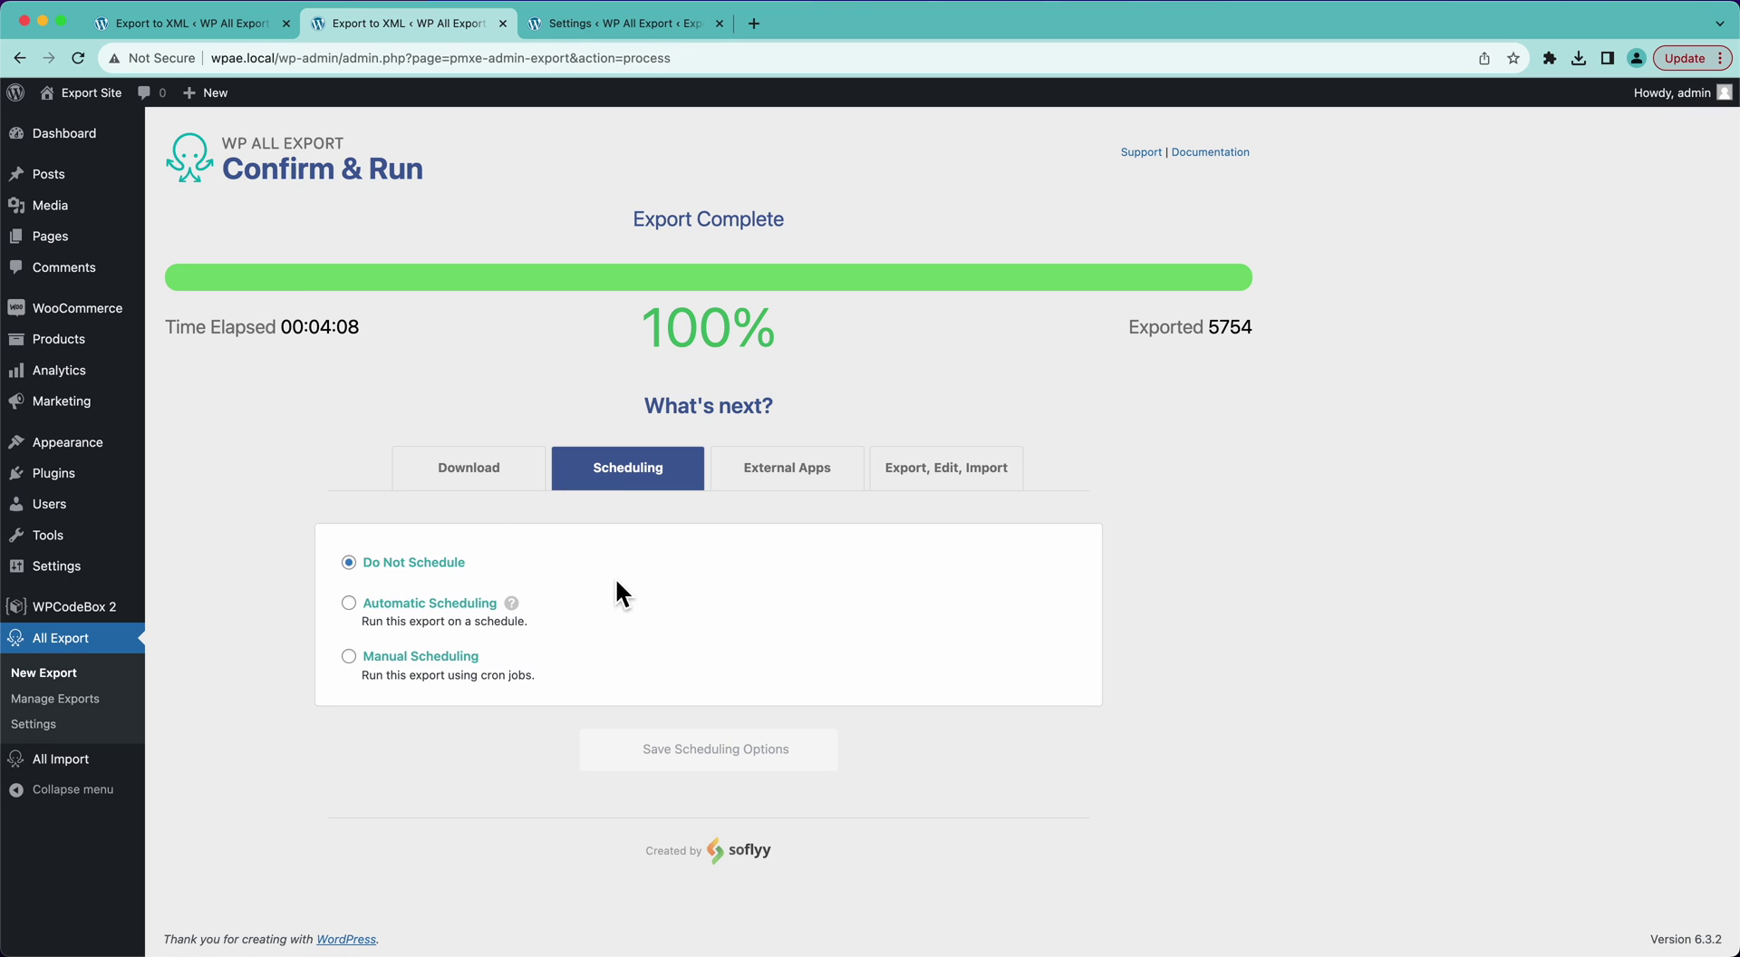
pyautogui.click(795, 470)
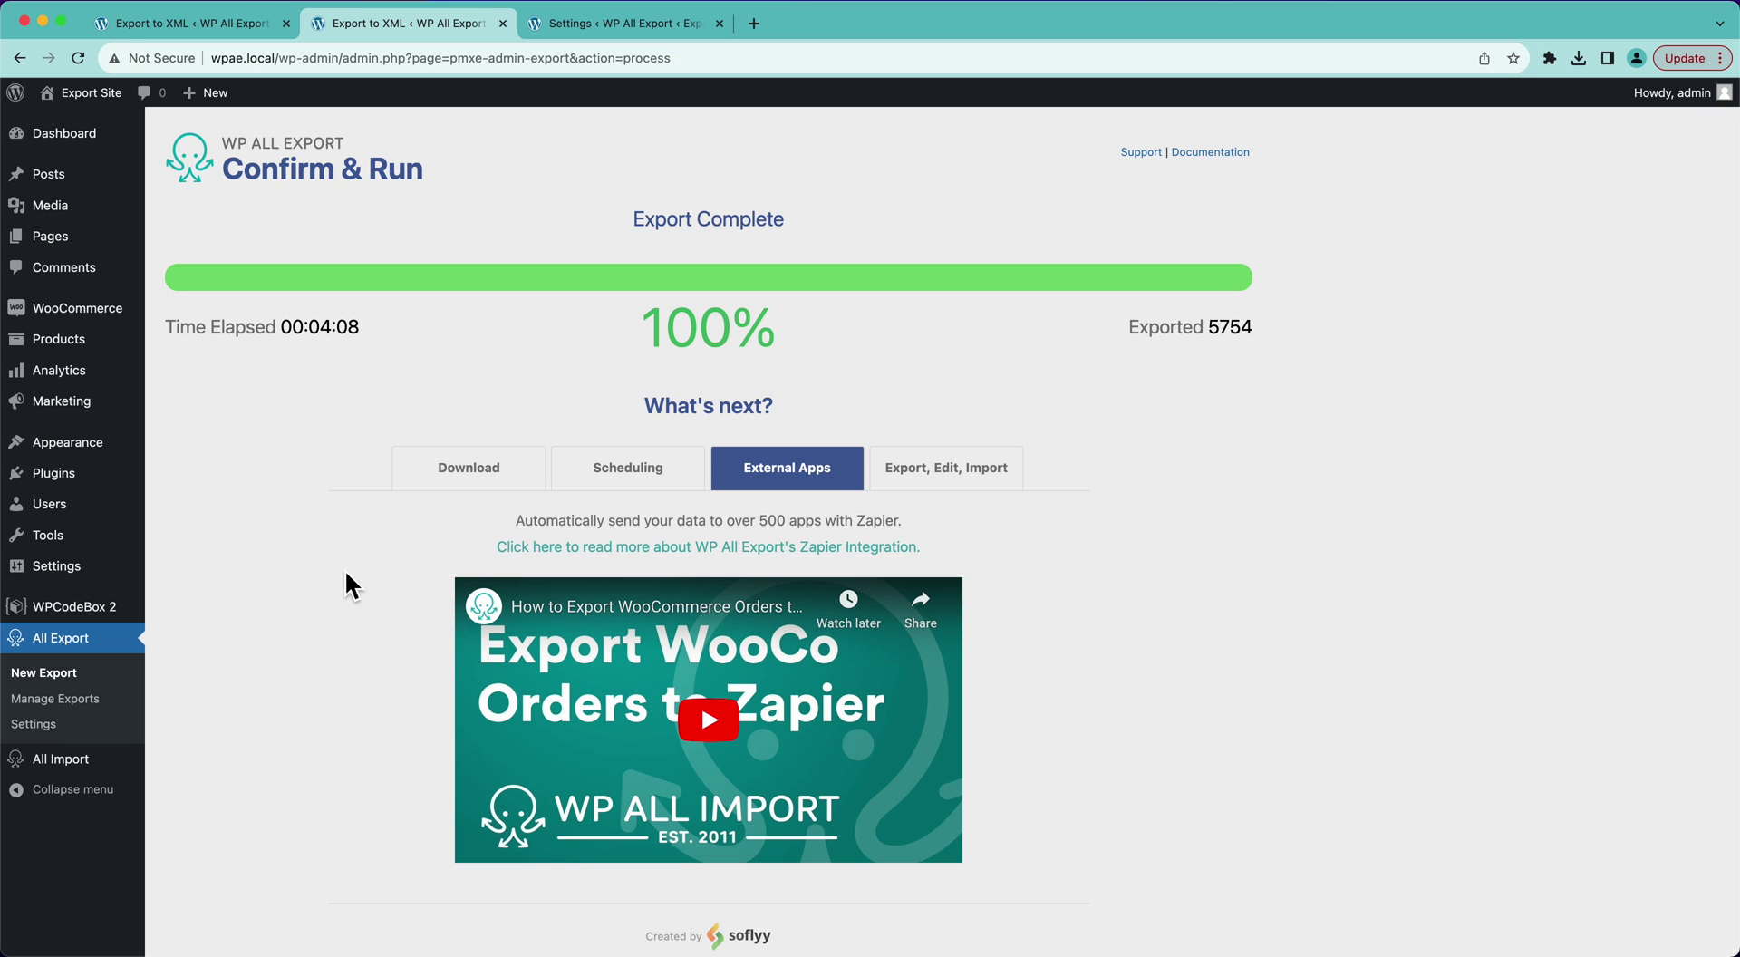
pyautogui.click(483, 478)
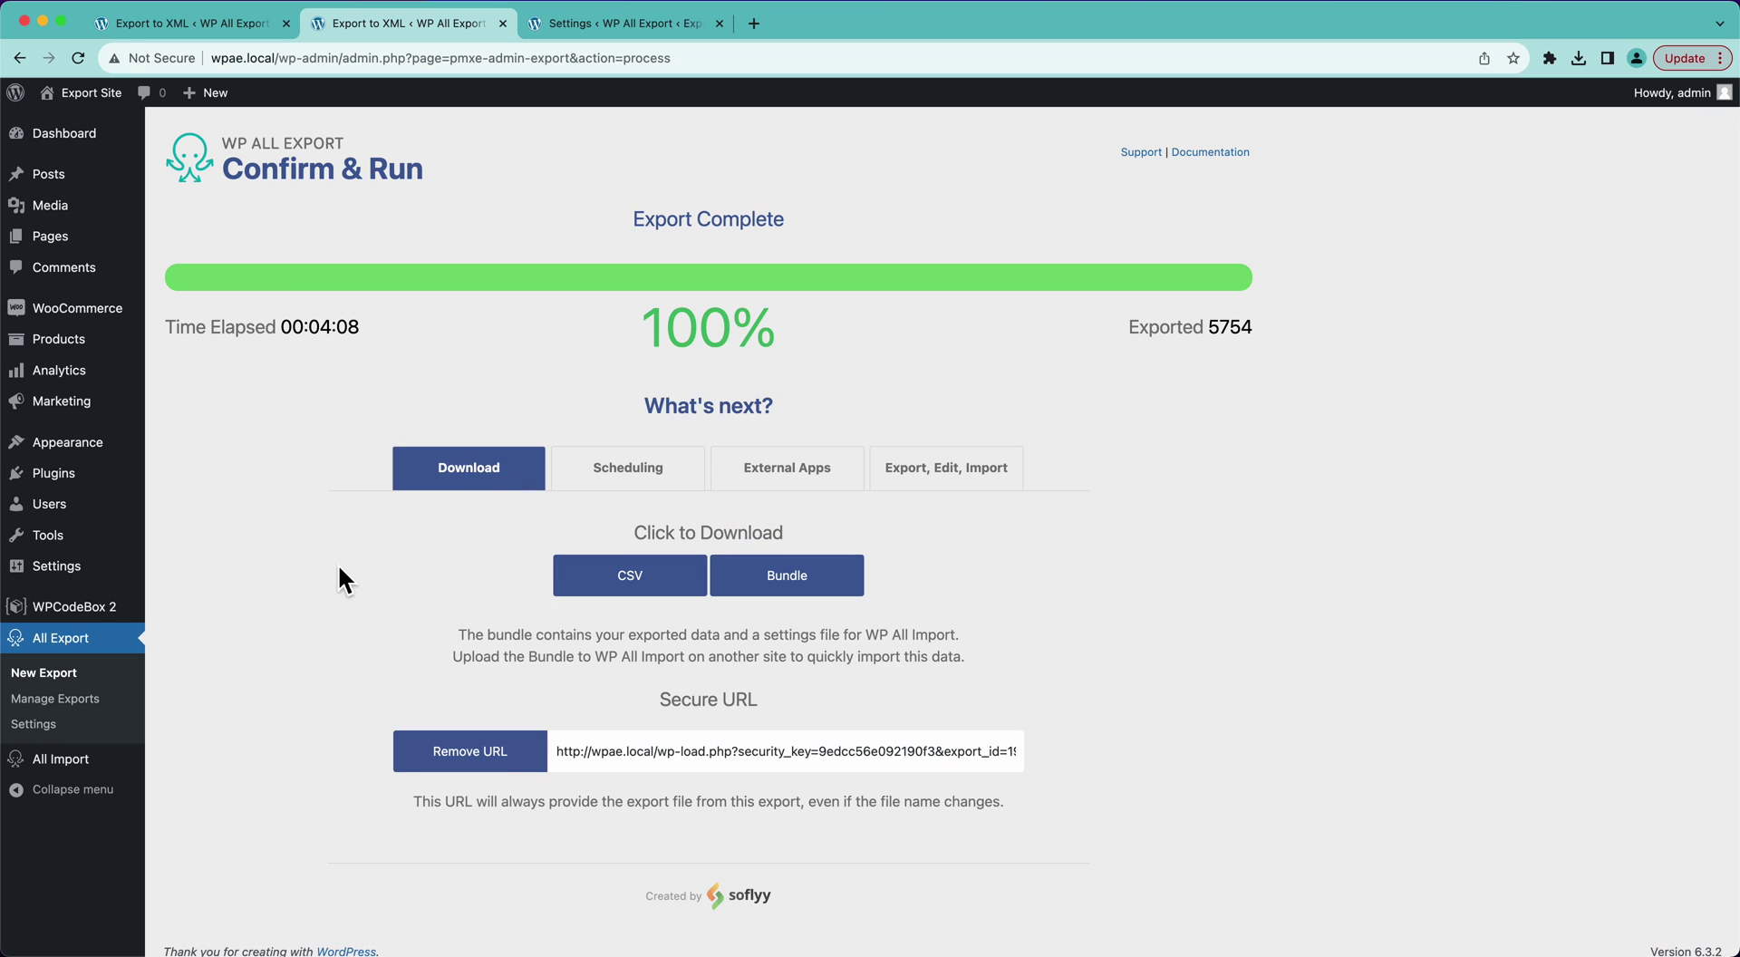